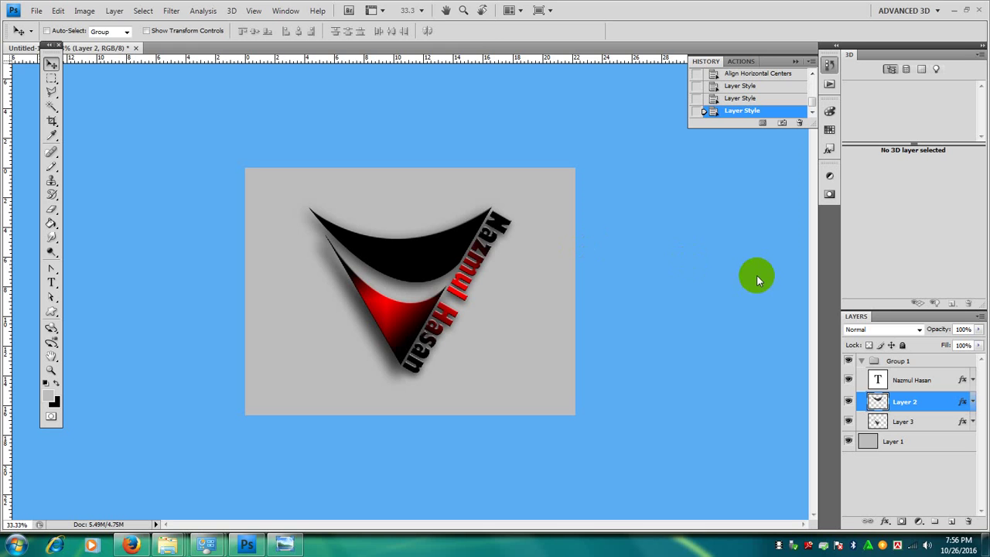
# - Search Google Images for 'facebook banner size' and enlarge the 851 × 315 px cover template result
pyautogui.click(954, 9)
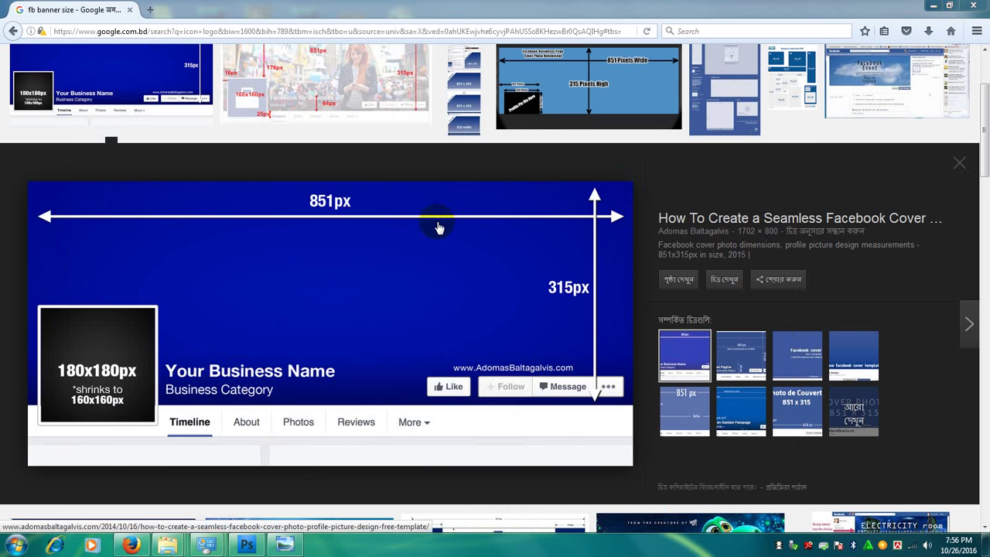
pyautogui.click(960, 163)
pyautogui.scroll(2, 254, 55)
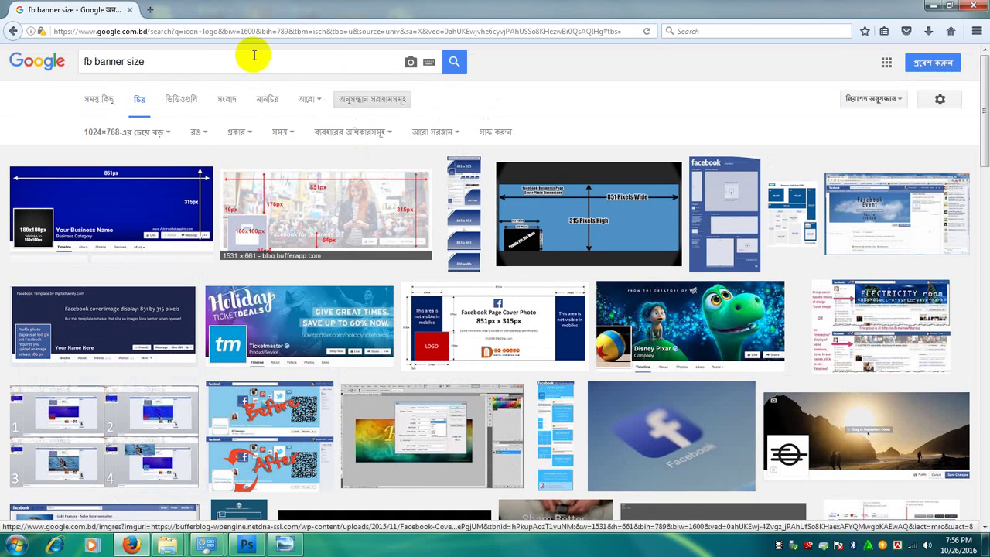
pyautogui.moveTo(155, 64); pyautogui.dragTo(46, 66)
pyautogui.write('facebook')
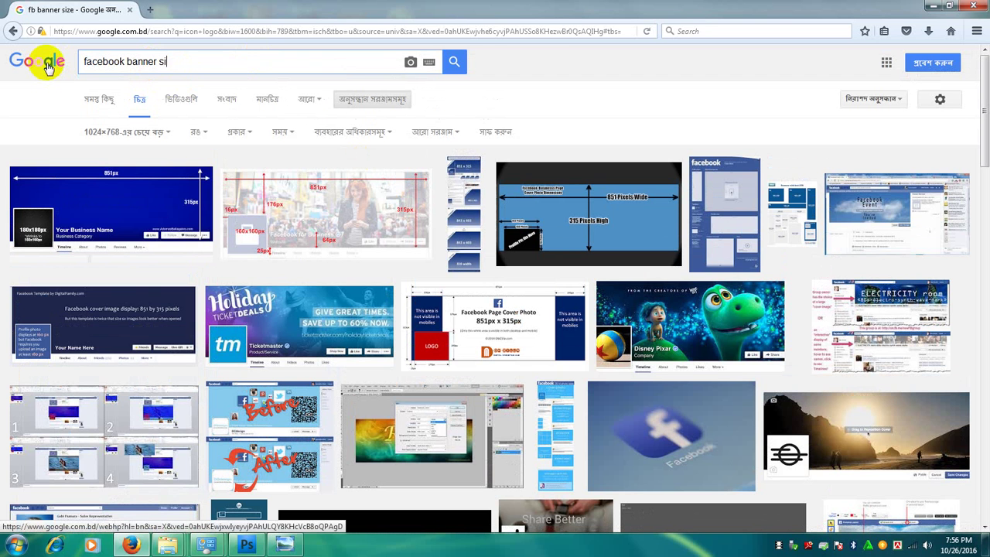
pyautogui.press('Return')
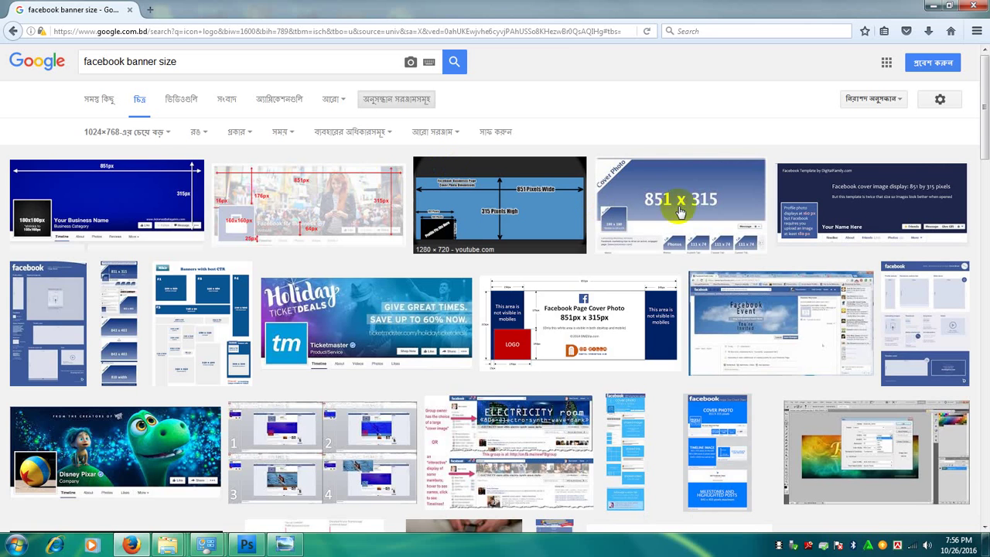
pyautogui.click(134, 195)
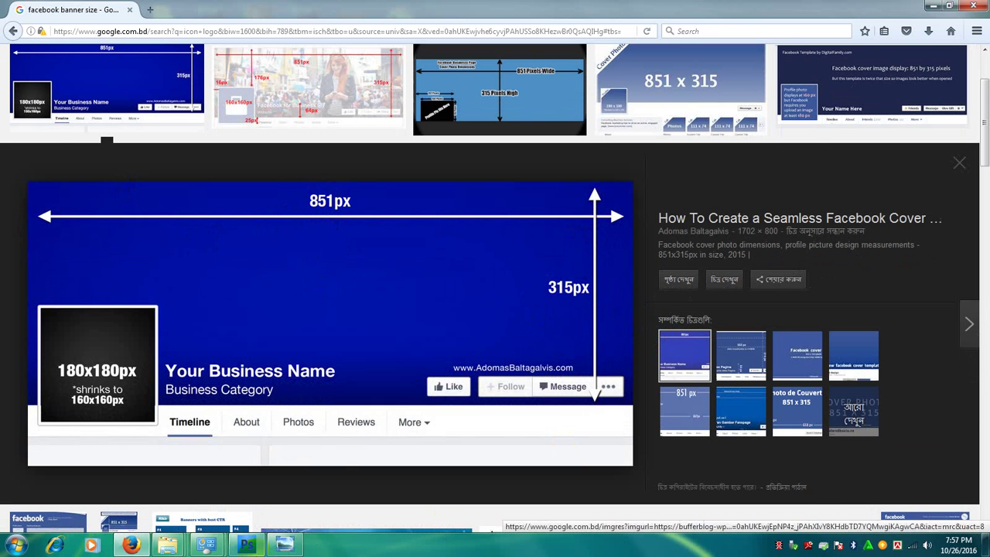
pyautogui.click(247, 544)
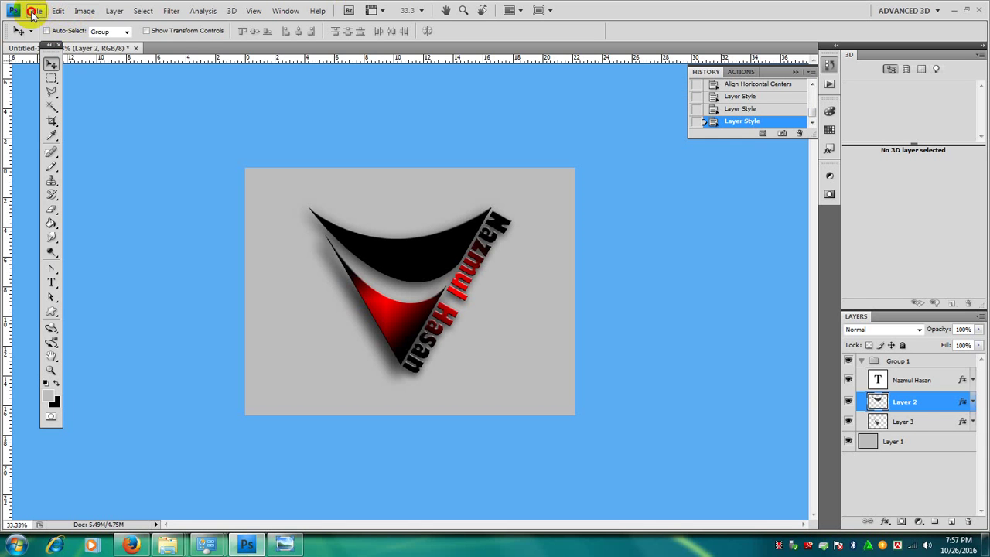
# - Create a new 851 × 315 px document at 72 ppi with a transparent background
pyautogui.click(36, 10)
pyautogui.click(48, 25)
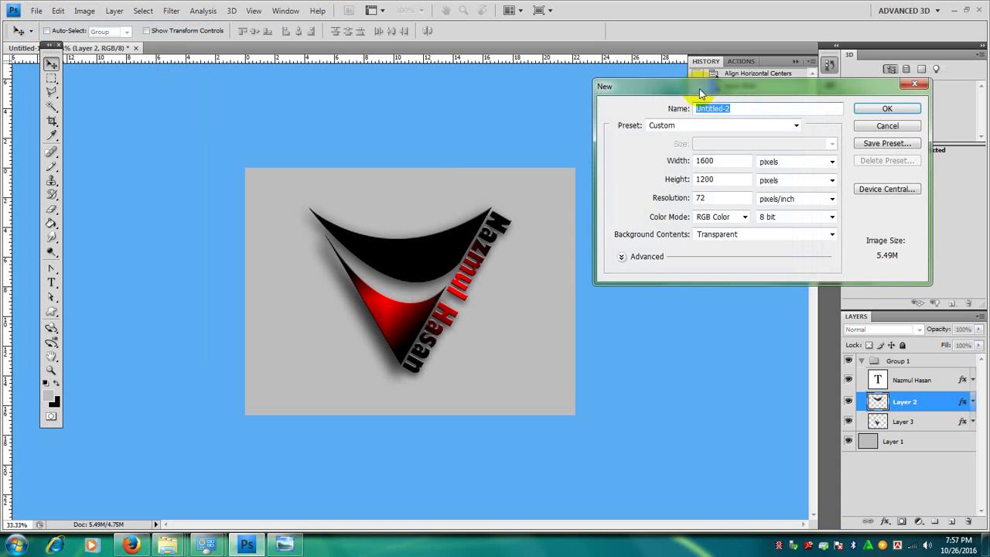
pyautogui.moveTo(661, 86); pyautogui.dragTo(497, 73)
pyautogui.click(511, 147)
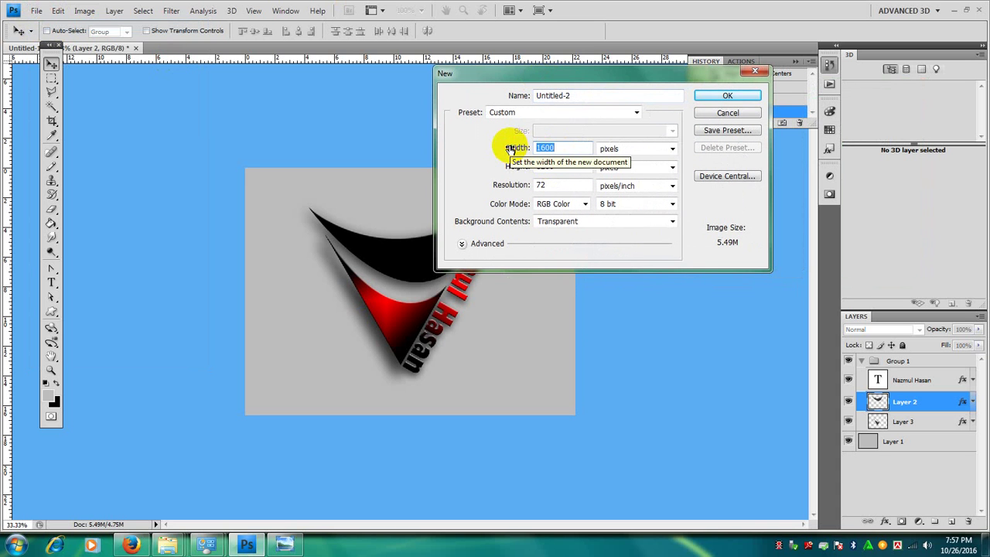
pyautogui.write('851')
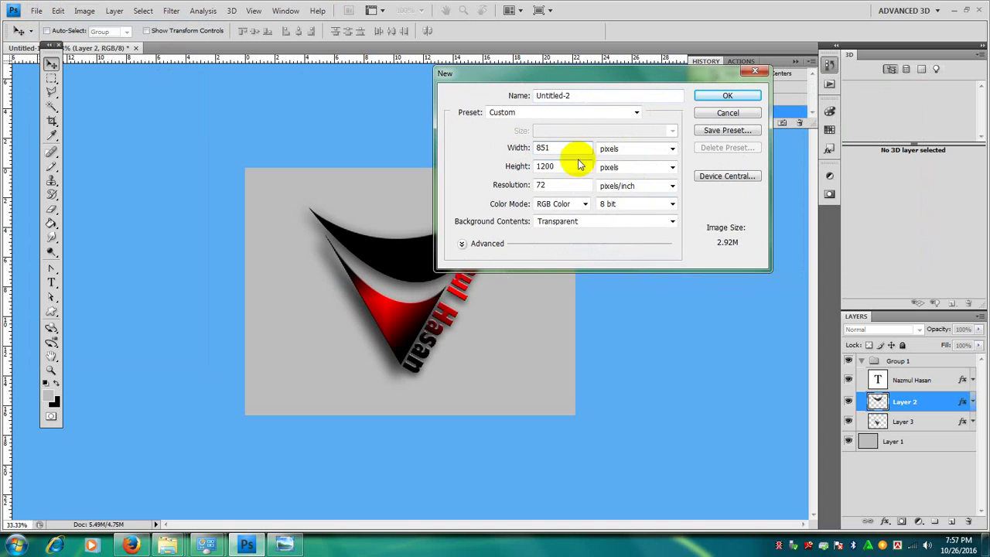
pyautogui.press('Tab')
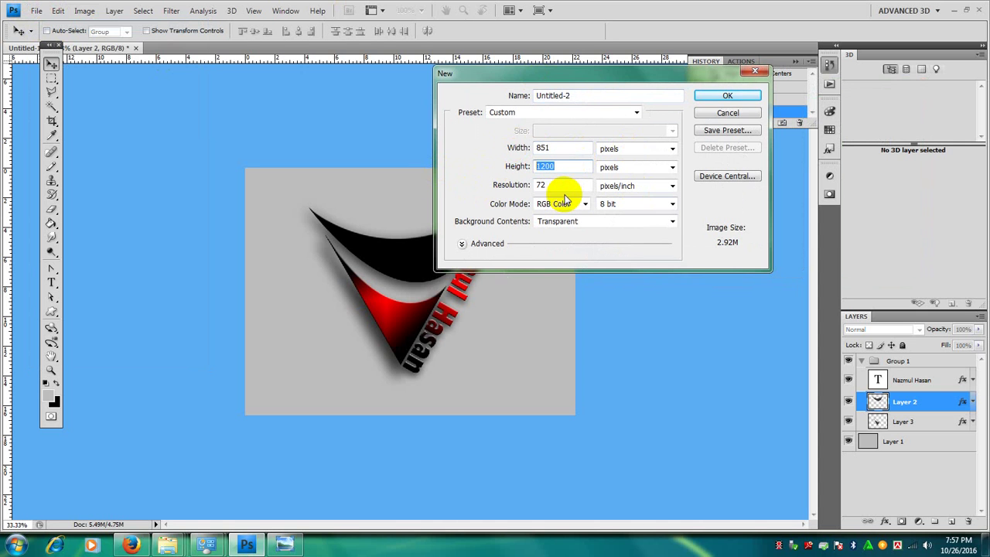
pyautogui.write('315')
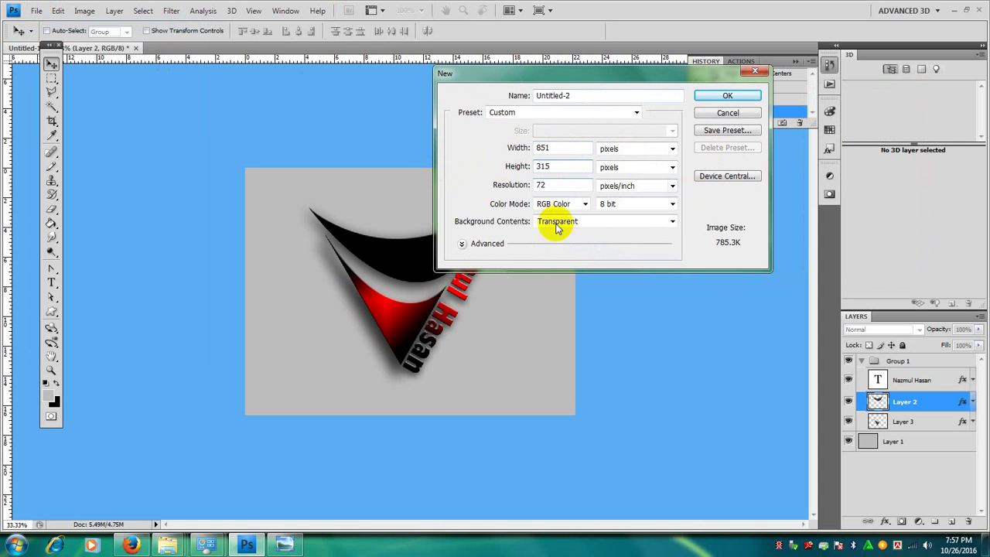
pyautogui.click(726, 97)
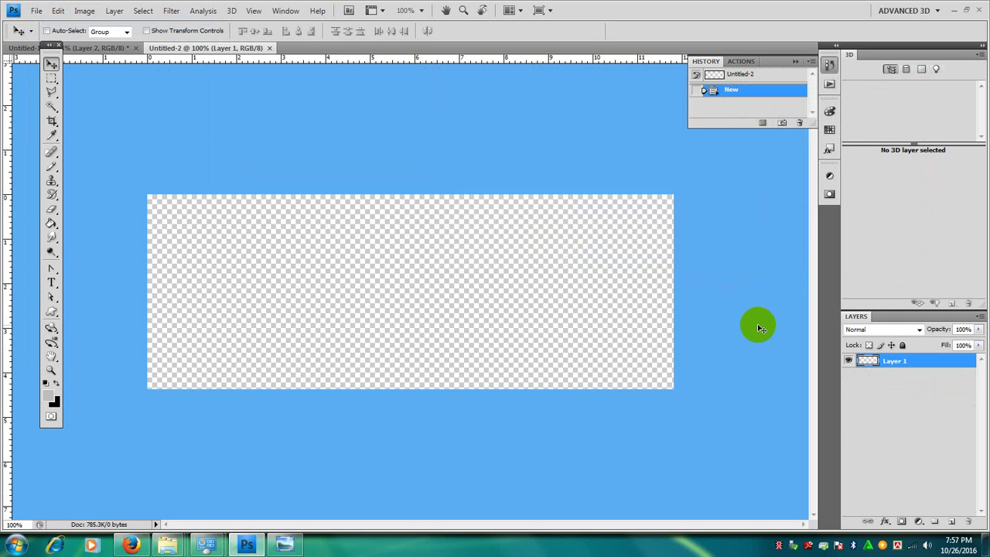
# - Open the 851 × 315 cover template full-size in a new tab and save it to the Desktop
pyautogui.click(247, 543)
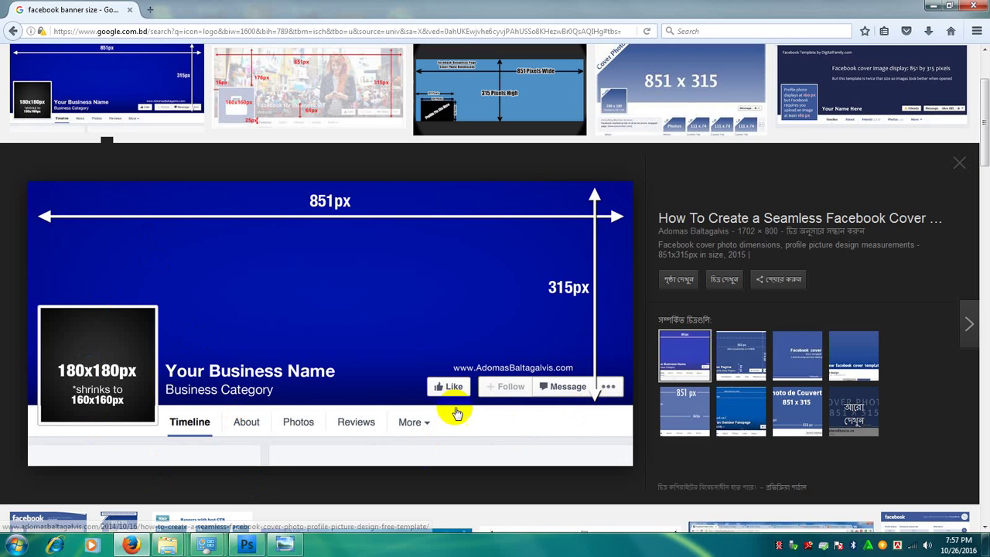
pyautogui.scroll(2, 495, 344)
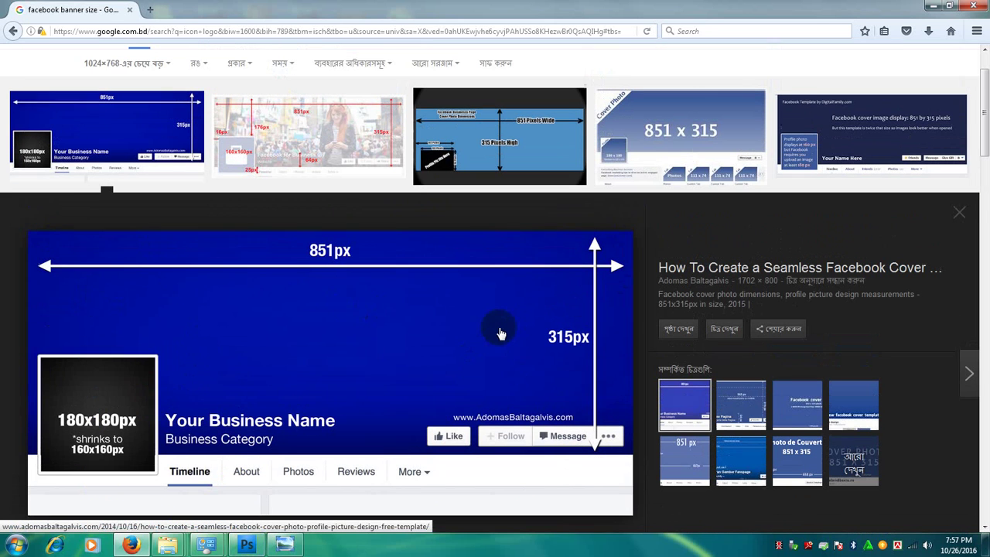
pyautogui.rightClick(347, 344)
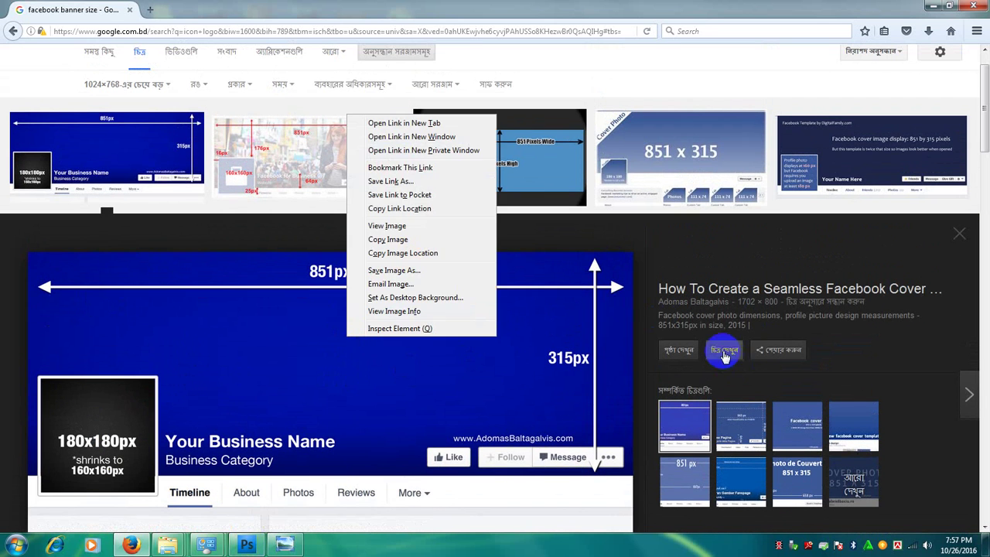
pyautogui.press('t')
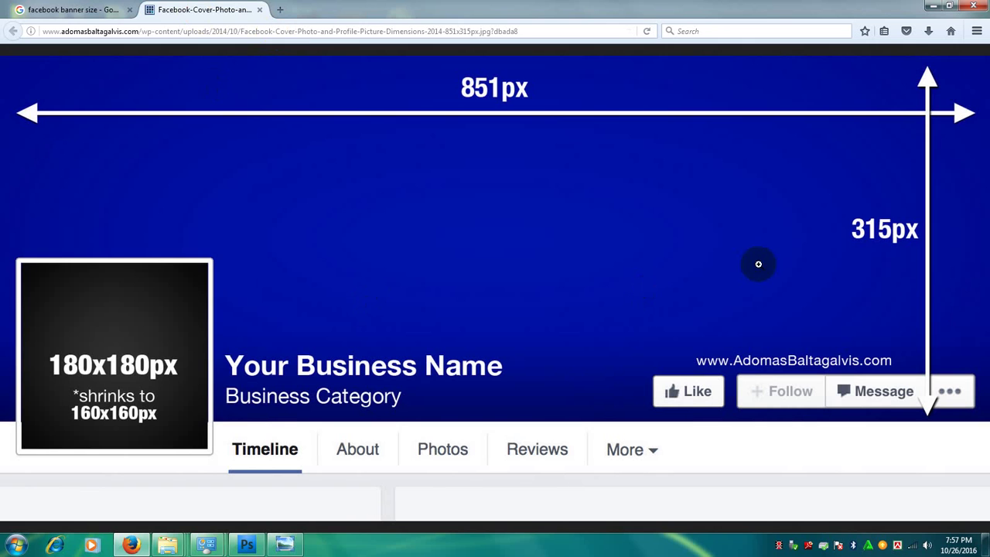
pyautogui.rightClick(525, 152)
pyautogui.click(554, 186)
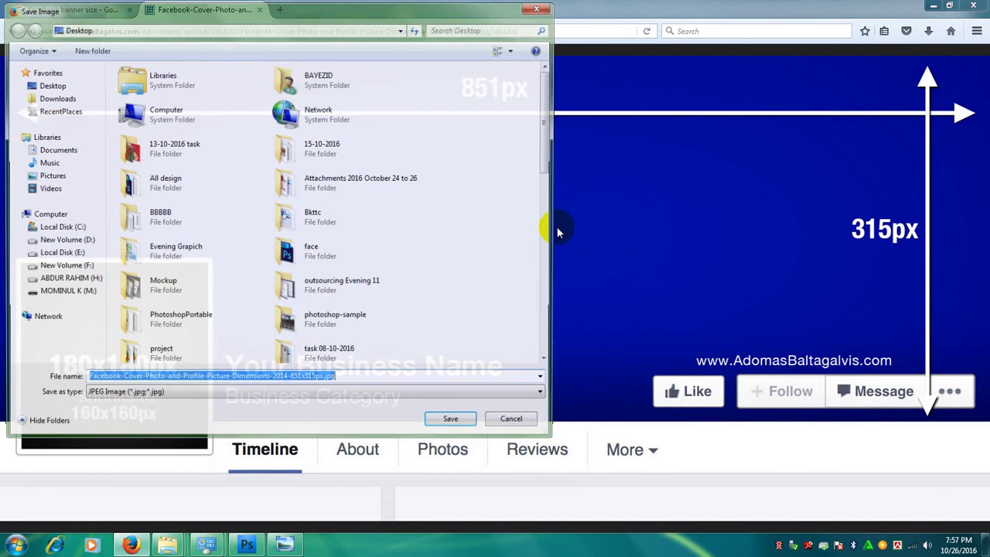
pyautogui.click(457, 423)
pyautogui.click(933, 6)
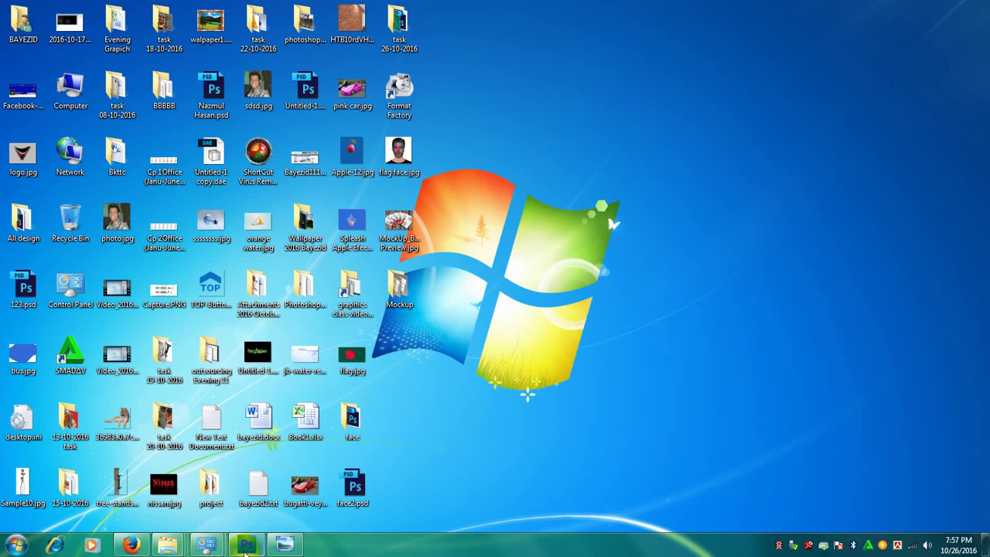
# - Start File > Place and locate the saved Facebook cover photo among the Desktop files
pyautogui.click(246, 546)
pyautogui.click(36, 10)
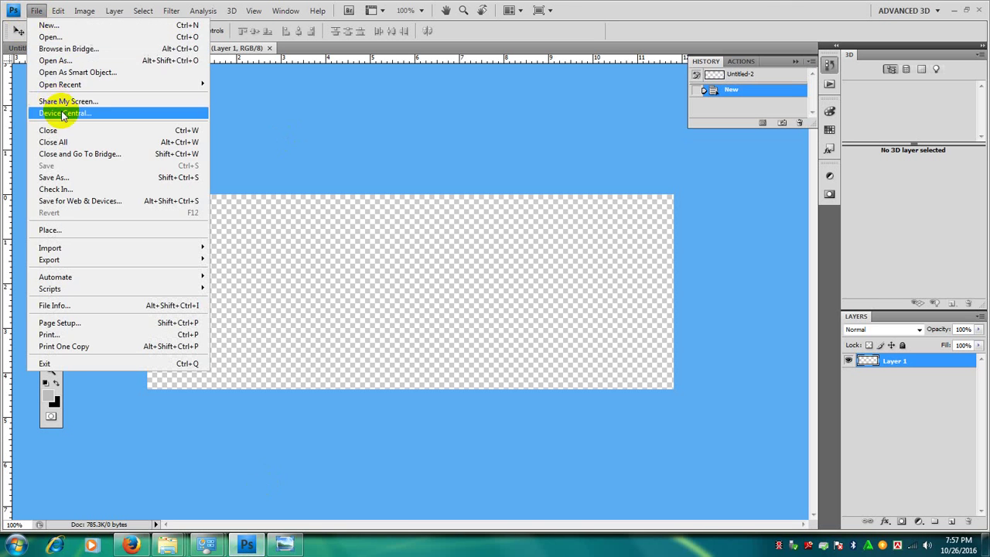
pyautogui.click(68, 230)
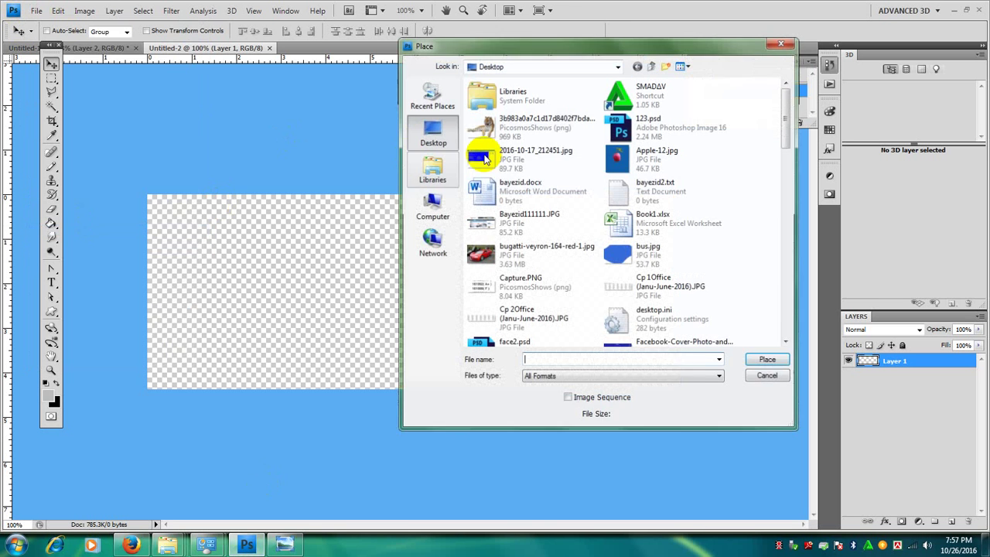
pyautogui.click(570, 161)
pyautogui.scroll(-1, 680, 202)
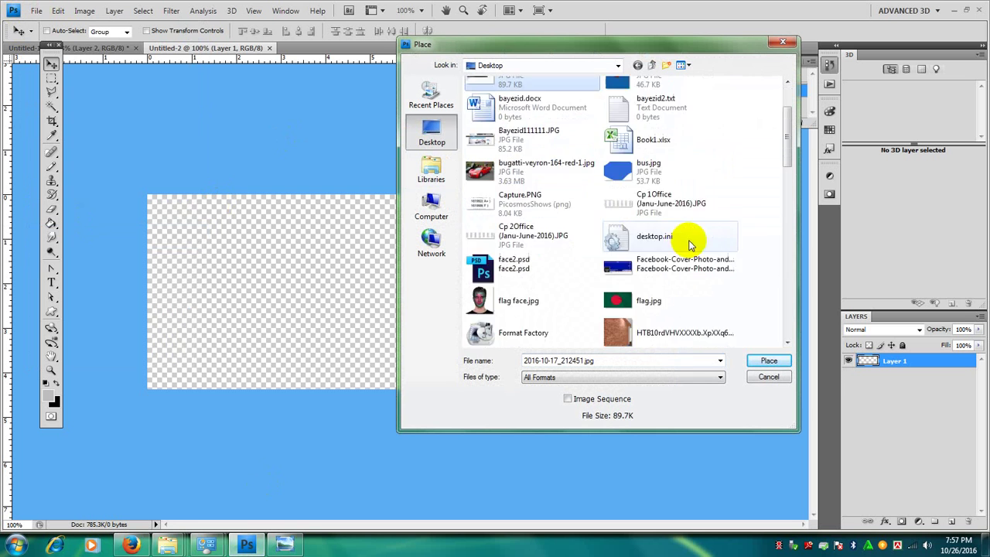
pyautogui.scroll(-2, 681, 244)
pyautogui.scroll(-2, 674, 243)
pyautogui.scroll(-2, 674, 294)
pyautogui.scroll(-2, 650, 309)
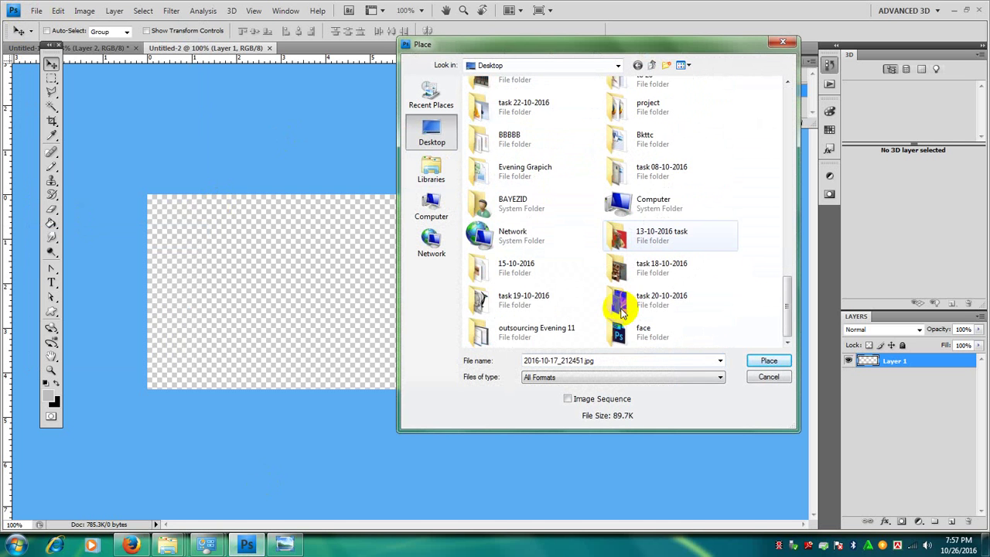
pyautogui.scroll(3, 623, 306)
pyautogui.scroll(2, 630, 286)
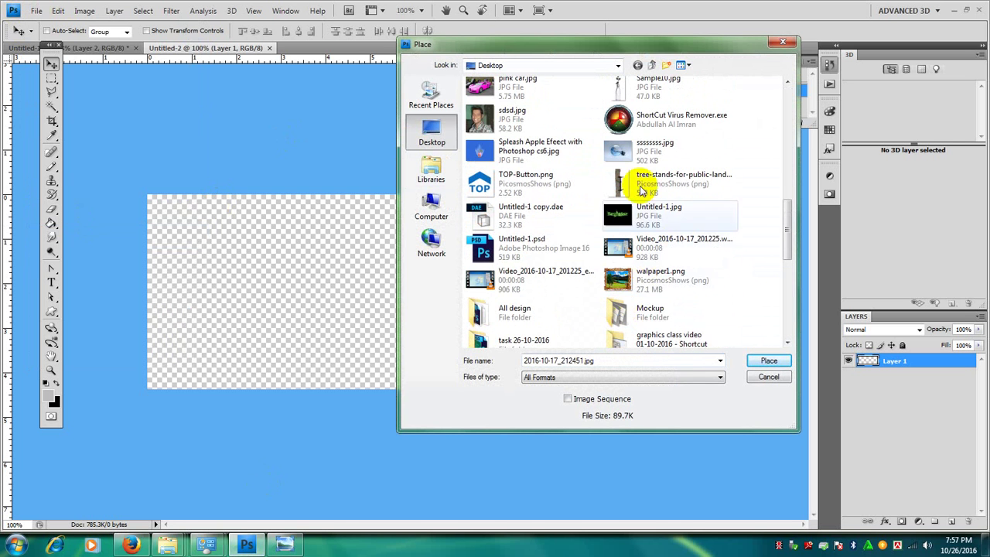
pyautogui.scroll(3, 531, 276)
pyautogui.scroll(-3, 531, 274)
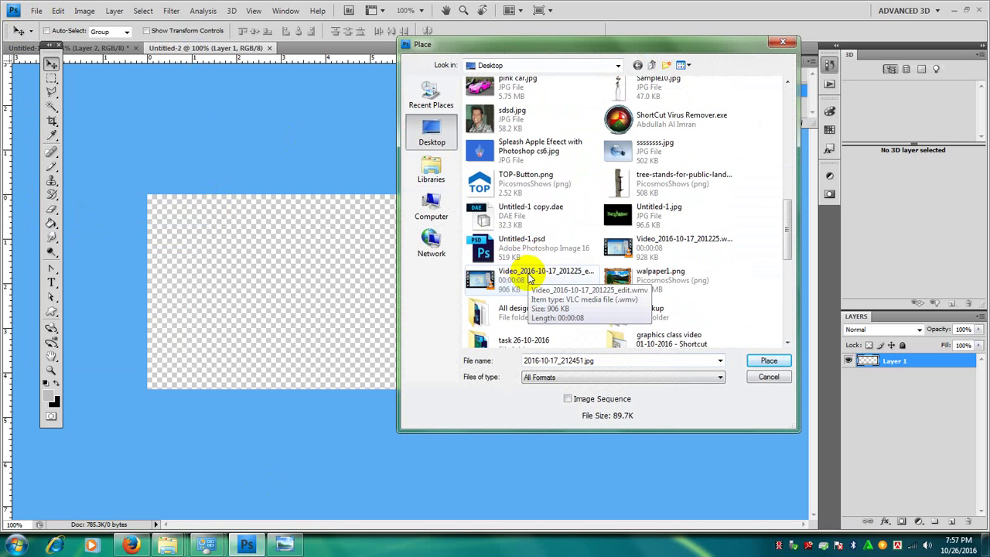
pyautogui.scroll(5, 531, 277)
pyautogui.scroll(2, 530, 277)
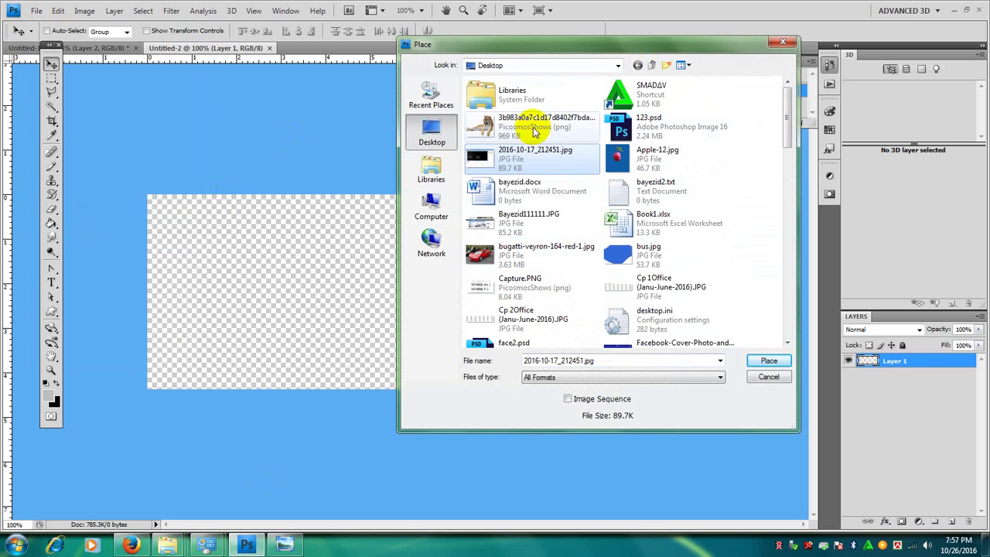
pyautogui.click(516, 218)
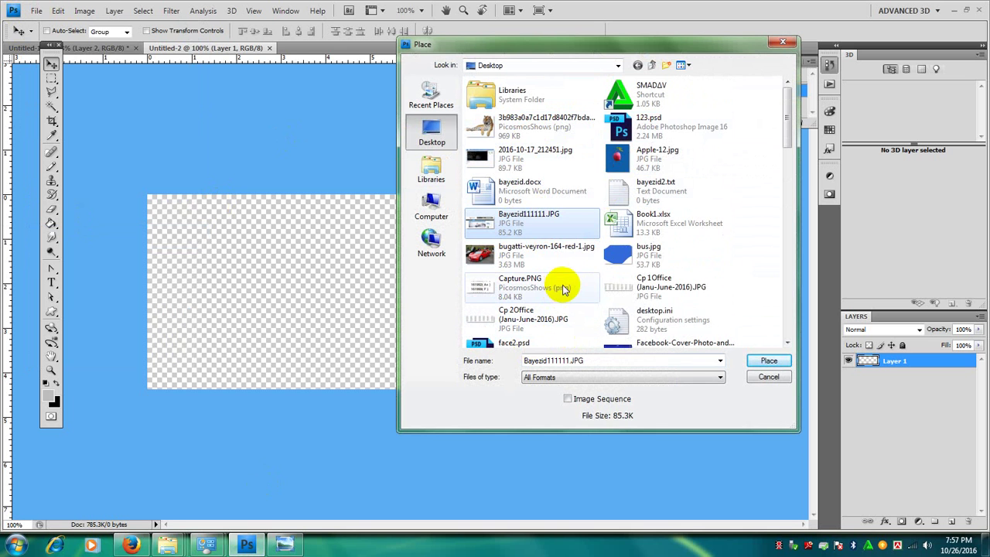
pyautogui.click(644, 256)
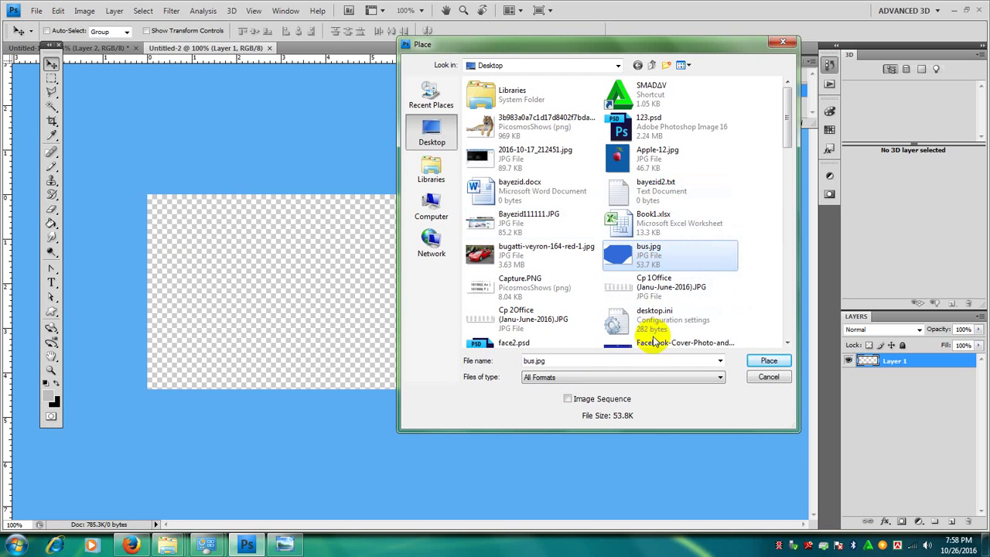
pyautogui.scroll(-1, 659, 325)
pyautogui.click(636, 269)
# - Place the cover photo, stretch it left, right and down to fill the canvas, and commit
pyautogui.doubleClick(633, 271)
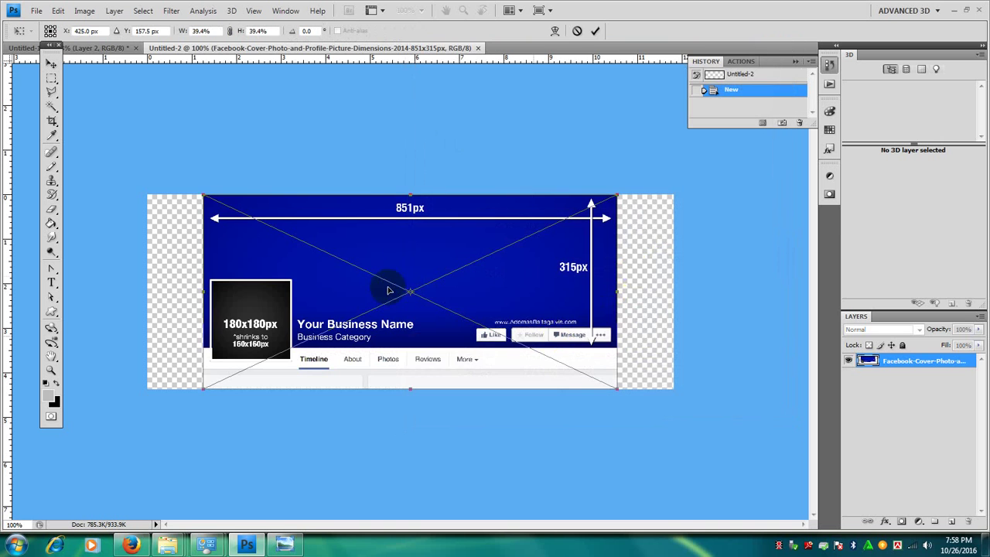
pyautogui.moveTo(202, 191); pyautogui.dragTo(148, 193)
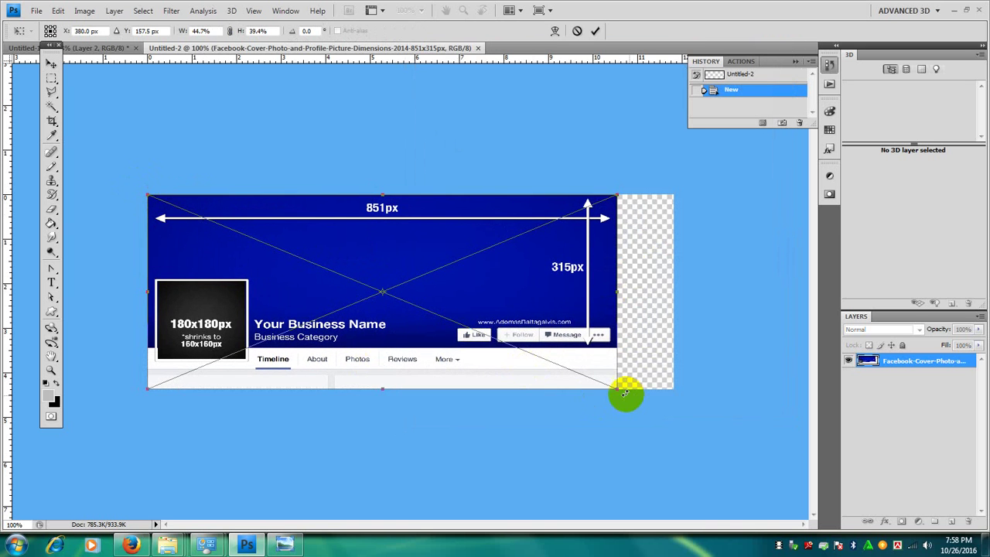
pyautogui.moveTo(618, 388); pyautogui.dragTo(674, 389)
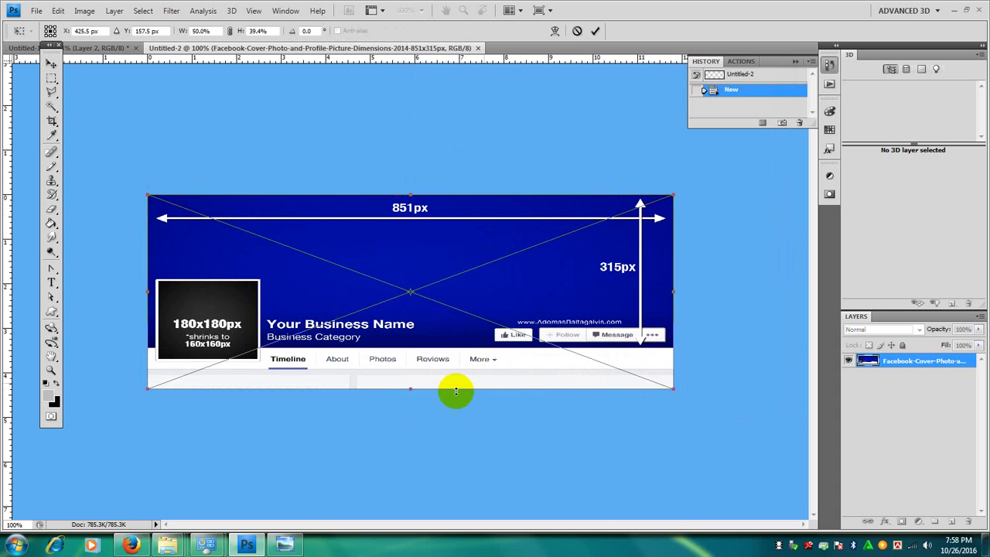
pyautogui.moveTo(408, 390); pyautogui.dragTo(418, 443)
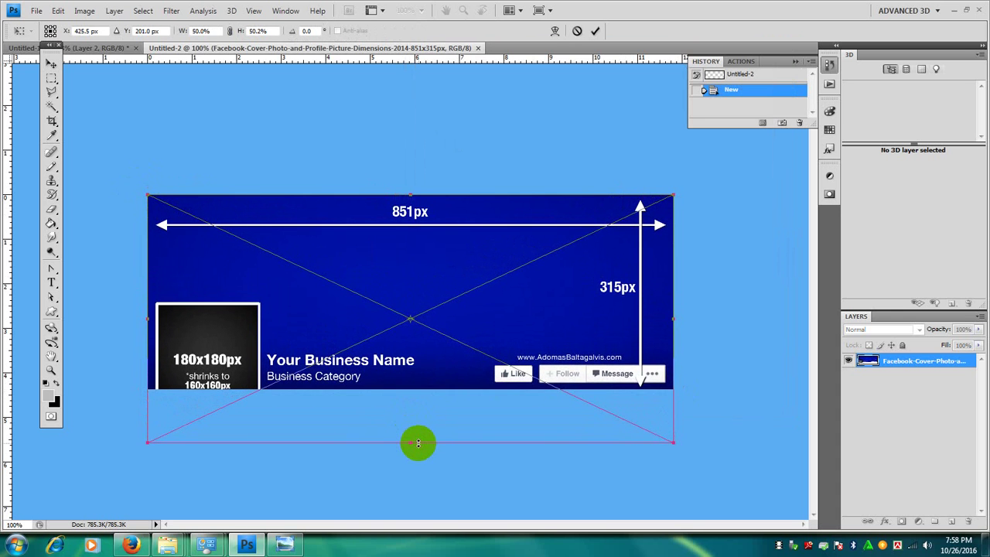
pyautogui.press('Return')
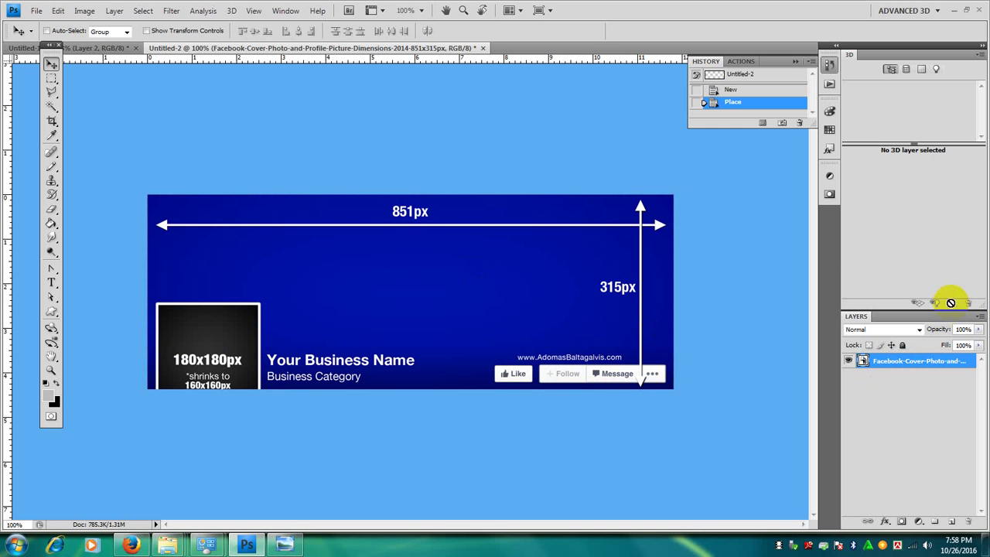
# - Add a new empty Layer 1 and move it below the cover template layer
pyautogui.click(981, 330)
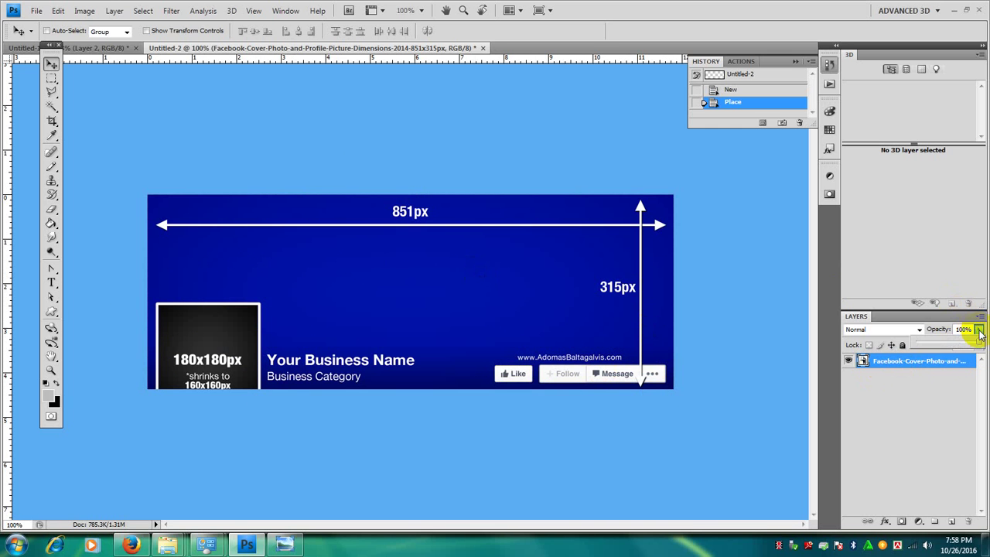
pyautogui.click(950, 393)
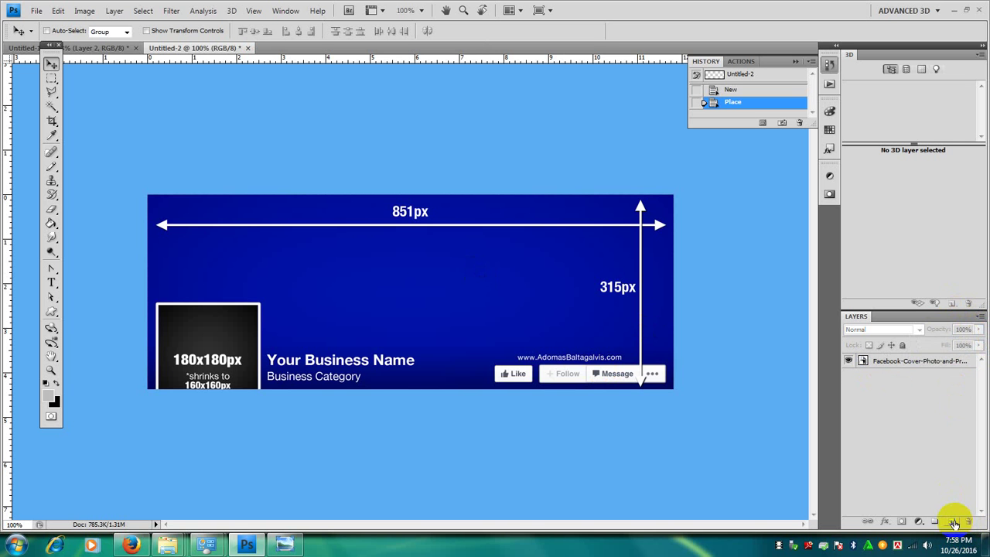
pyautogui.click(143, 11)
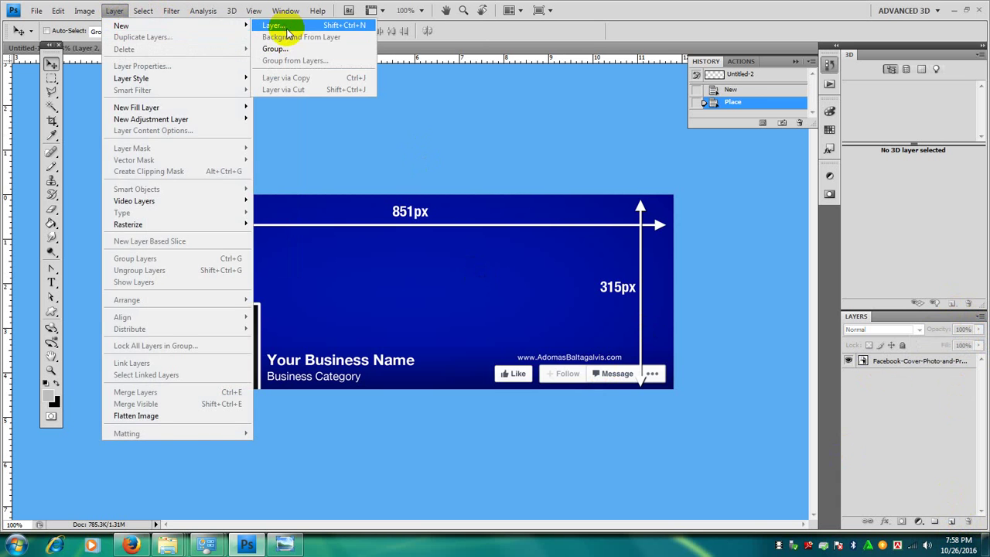
pyautogui.click(287, 28)
pyautogui.click(633, 308)
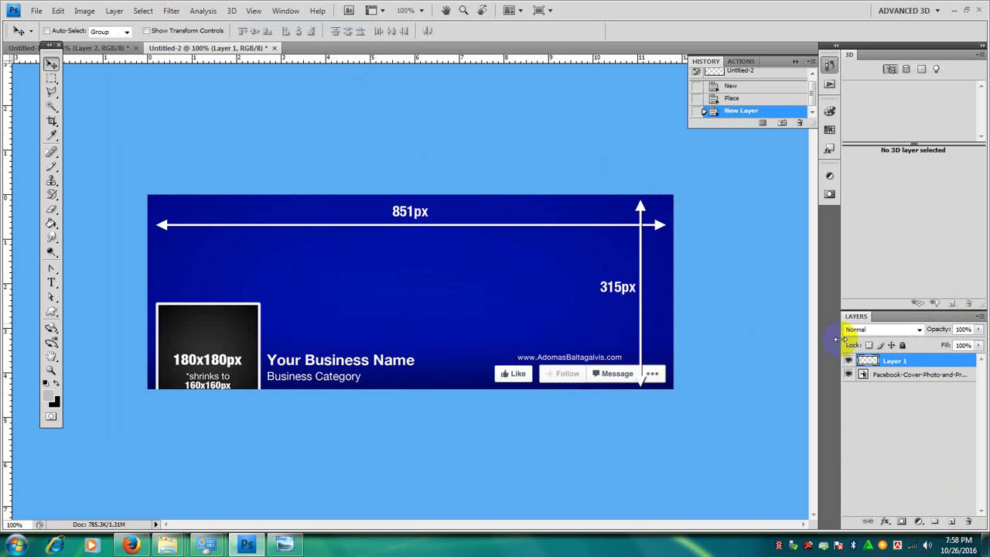
pyautogui.moveTo(898, 360); pyautogui.dragTo(900, 379)
# - Fade the cover template to 36% opacity and toggle its visibility to check it
pyautogui.click(897, 361)
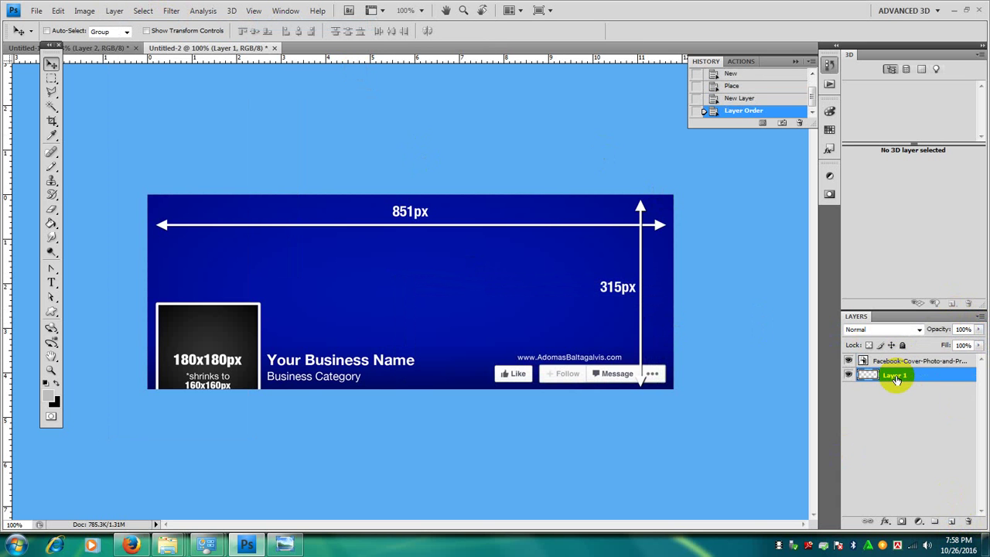
pyautogui.click(892, 361)
pyautogui.click(977, 330)
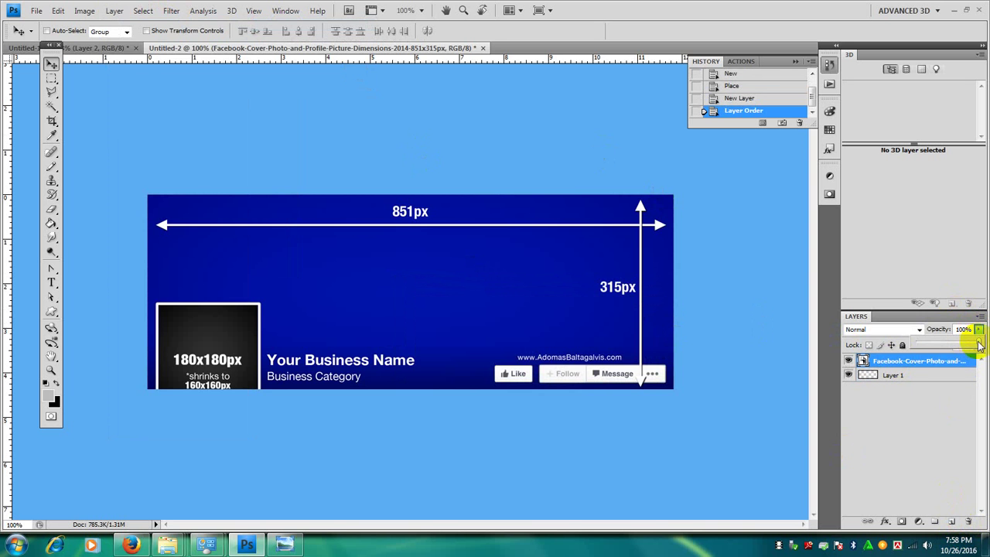
pyautogui.moveTo(979, 345); pyautogui.dragTo(938, 345)
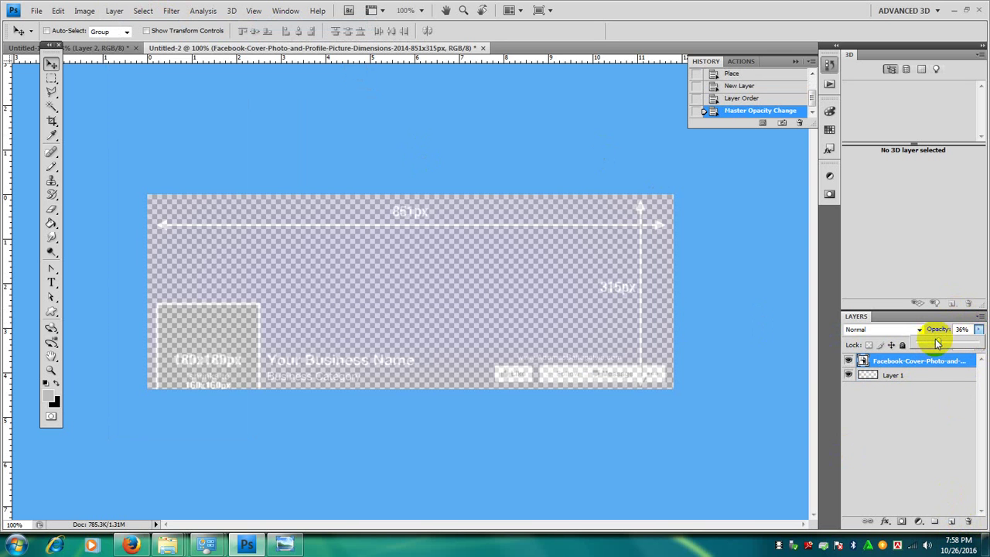
pyautogui.click(916, 375)
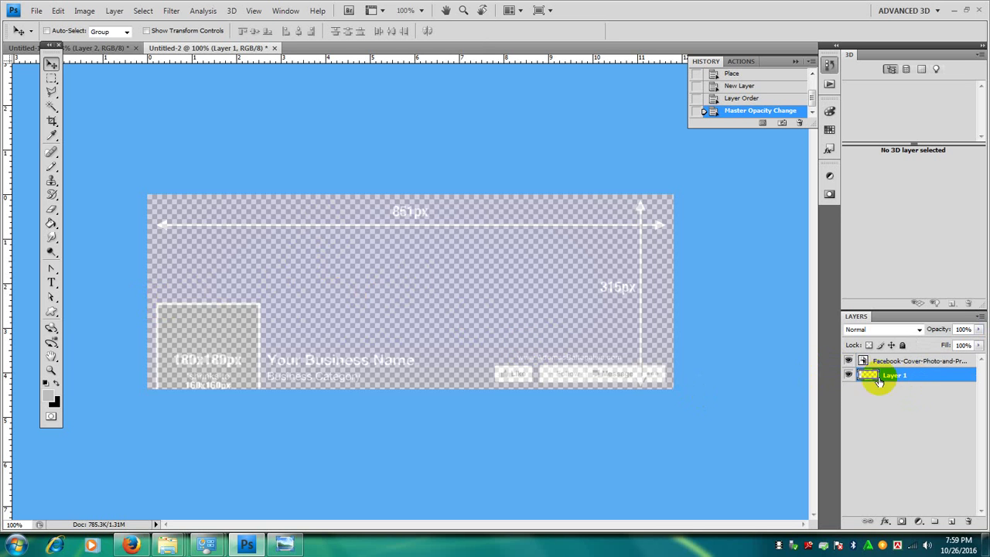
pyautogui.click(849, 361)
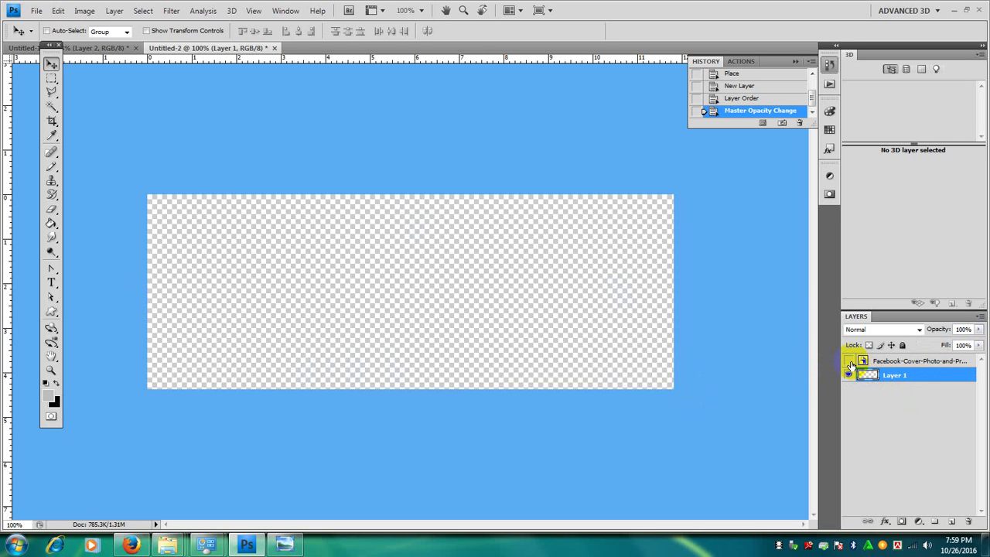
pyautogui.click(850, 361)
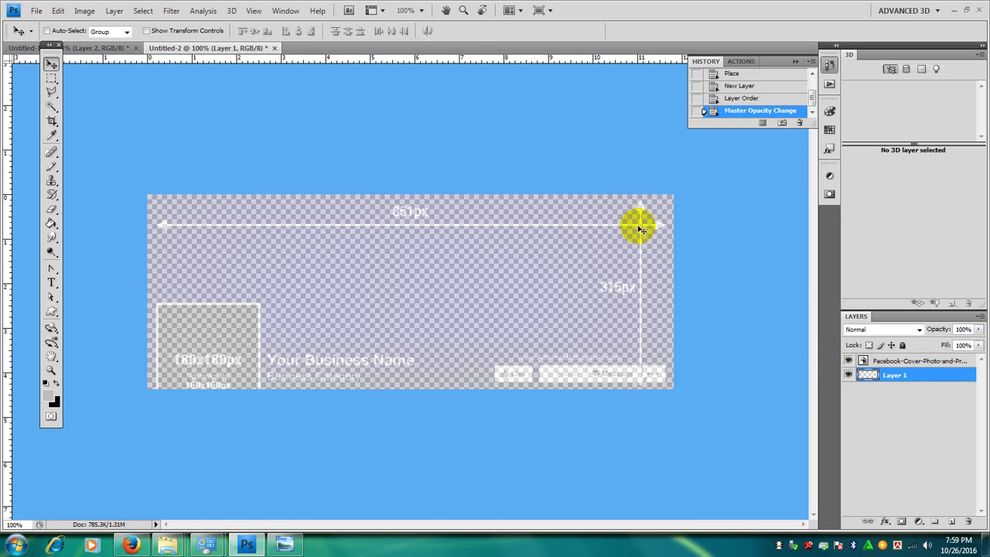
# - Raise the template opacity to 50% and rename Layer 1 to 'banner'
pyautogui.click(924, 361)
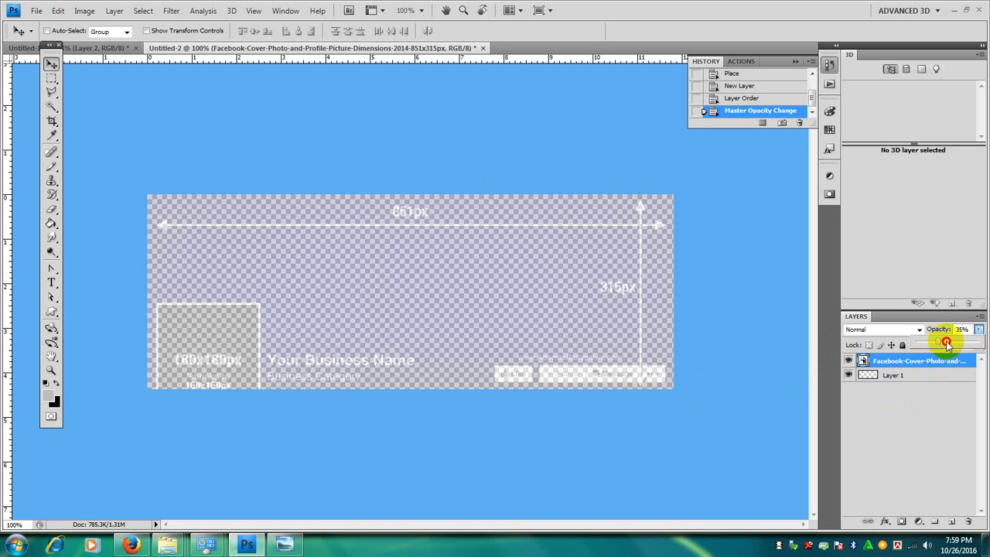
pyautogui.moveTo(980, 328); pyautogui.dragTo(953, 341)
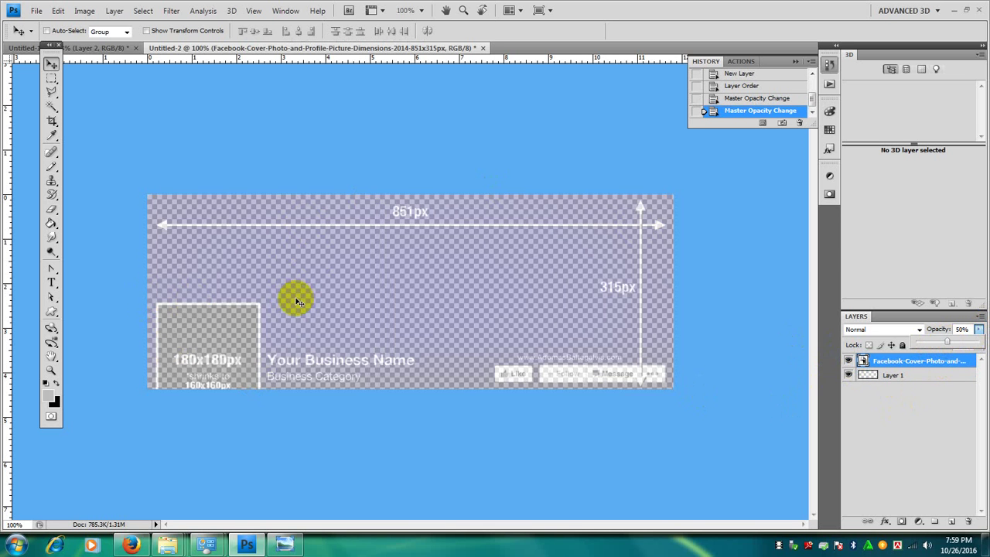
pyautogui.click(893, 378)
pyautogui.write('banner')
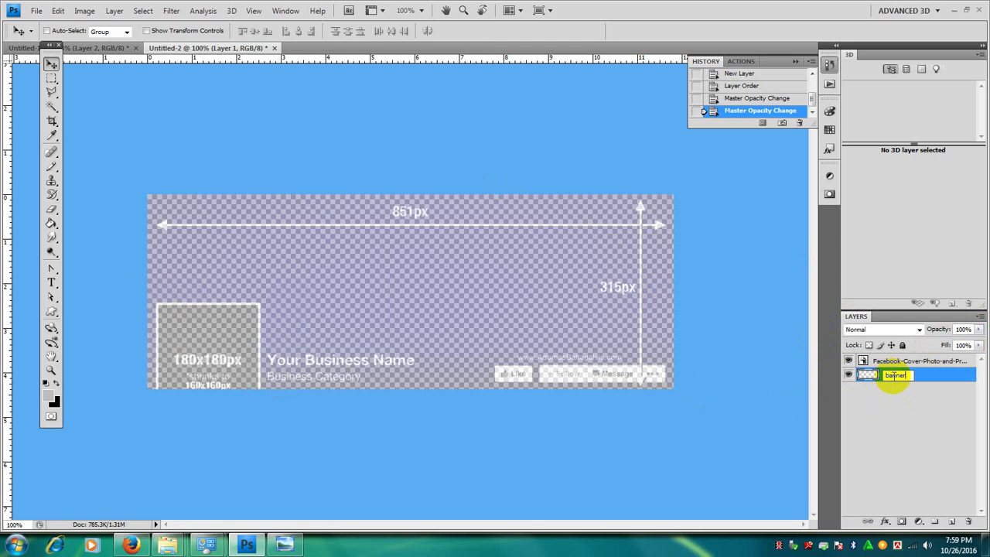
pyautogui.click(892, 405)
pyautogui.click(919, 379)
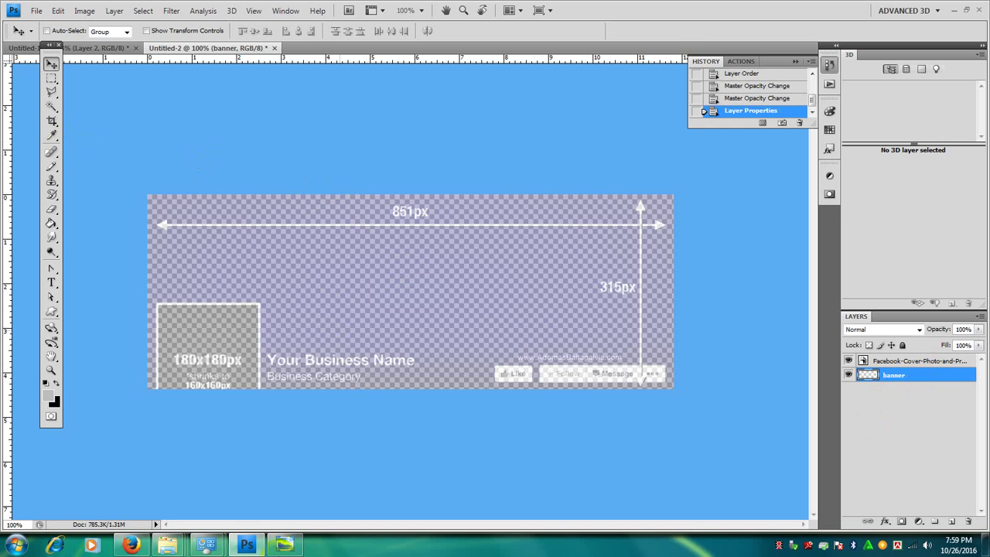
# - Switch back to Firefox showing the full-size cover template image
pyautogui.click(247, 545)
pyautogui.click(248, 545)
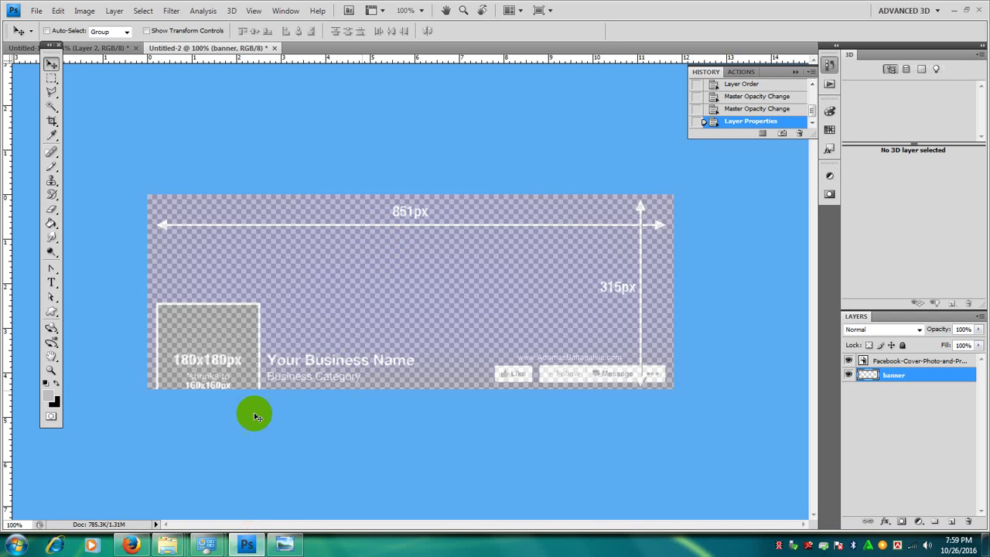
pyautogui.click(133, 546)
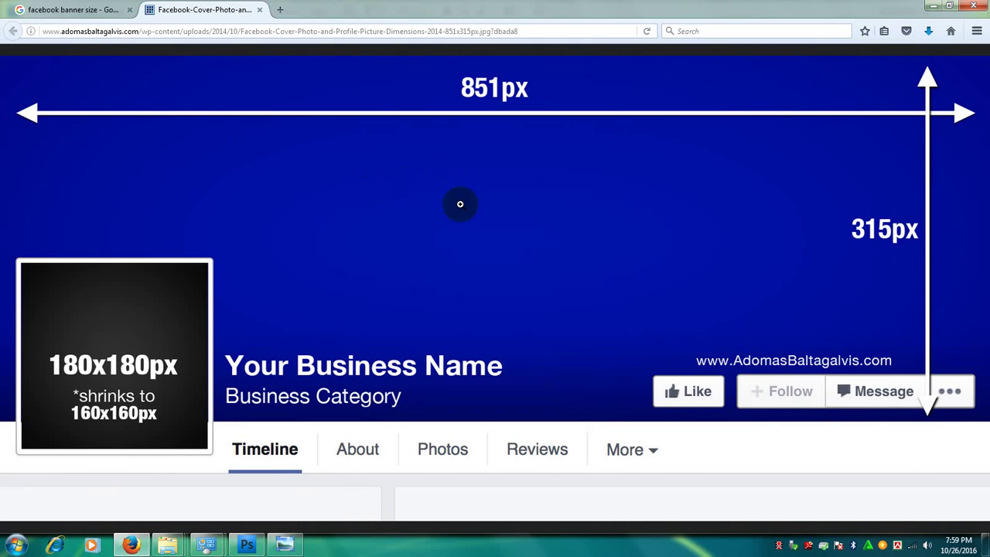
# - Search 'bd flag' from a new tab, then close the resulting Yahoo results tab
pyautogui.click(280, 9)
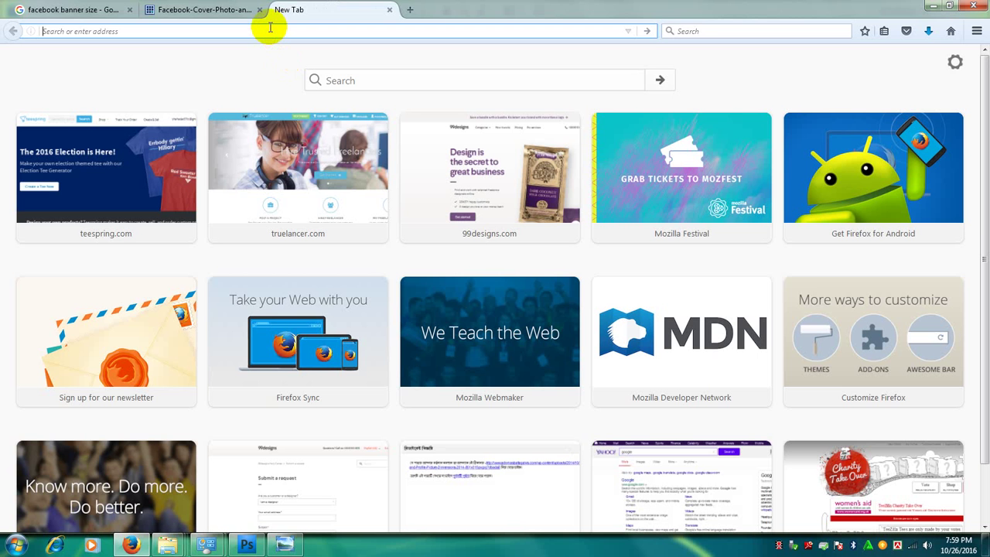
pyautogui.click(270, 31)
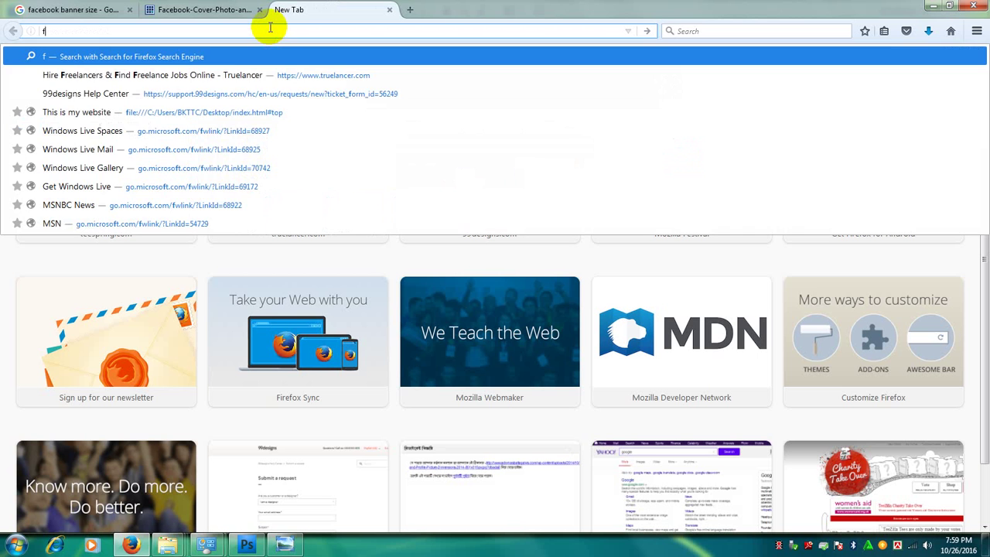
pyautogui.write('b')
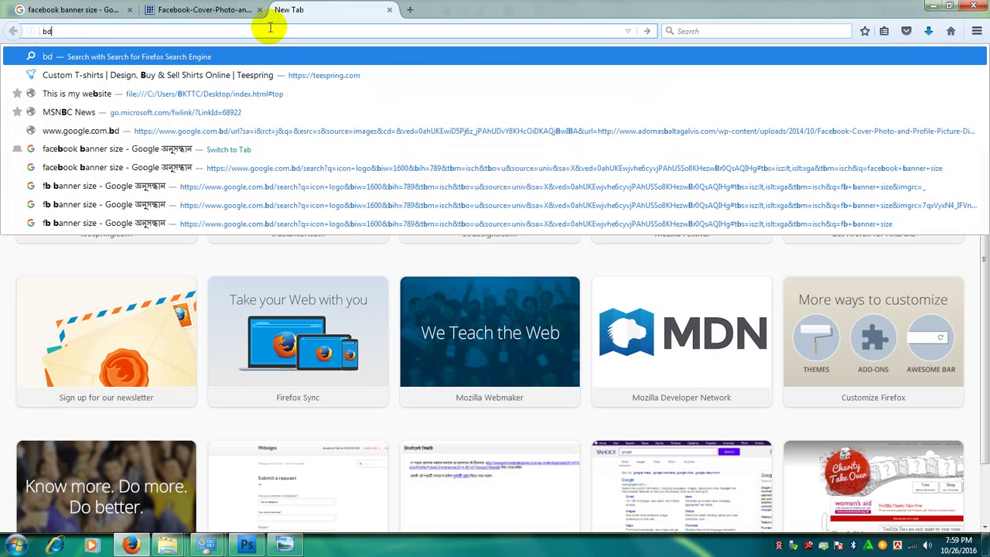
pyautogui.write('d')
pyautogui.write('flag')
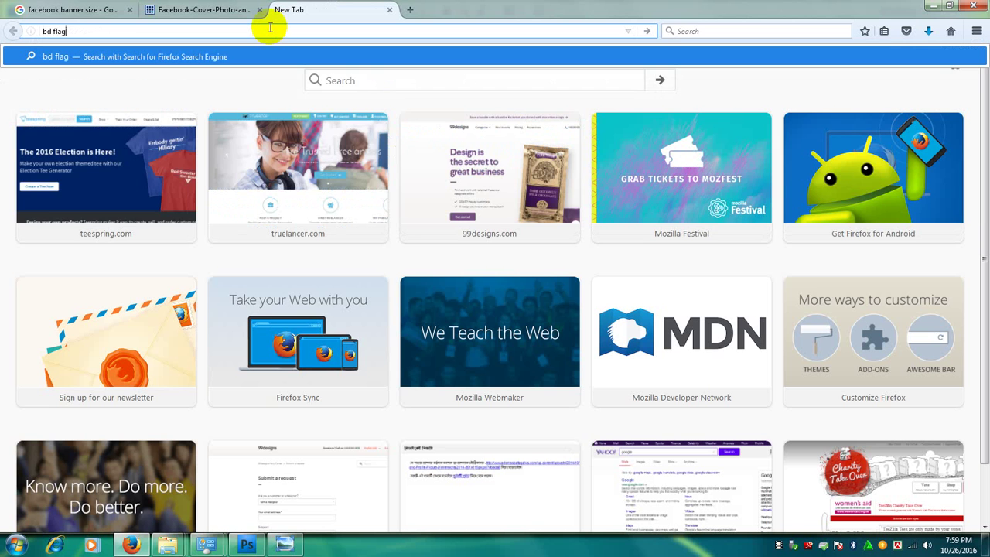
pyautogui.press('Return')
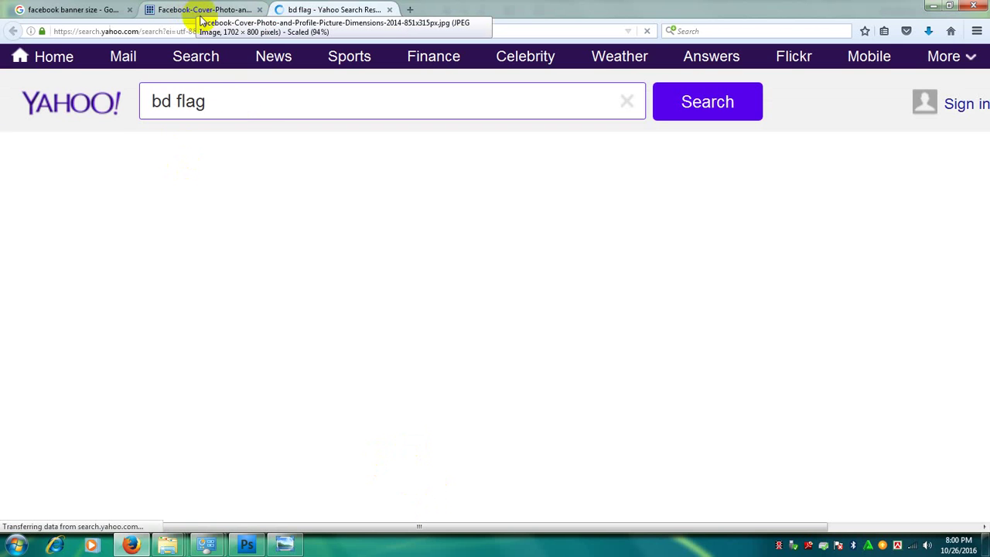
pyautogui.click(389, 9)
# - Search Google for 'bd flag' and switch the results to Images
pyautogui.click(70, 10)
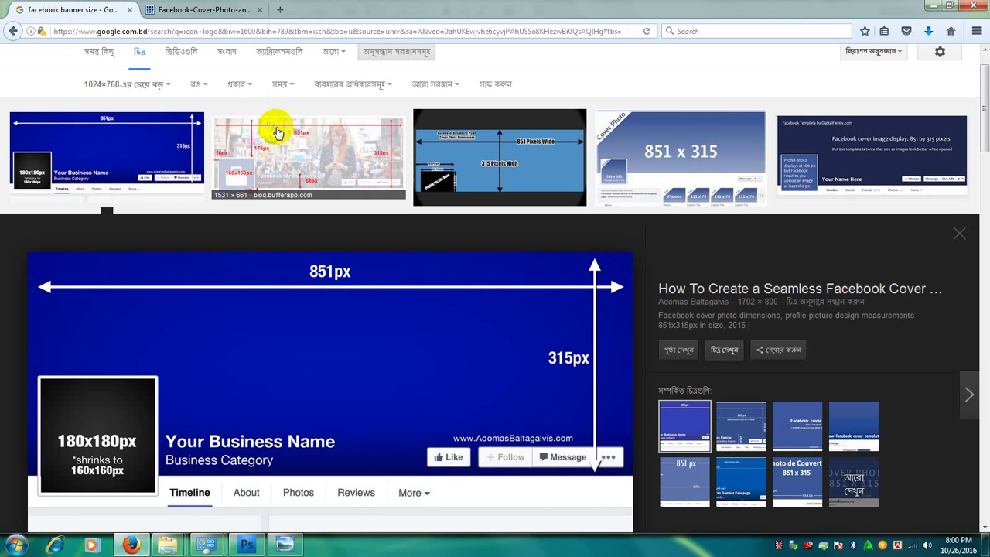
pyautogui.scroll(1, 274, 132)
pyautogui.click(32, 66)
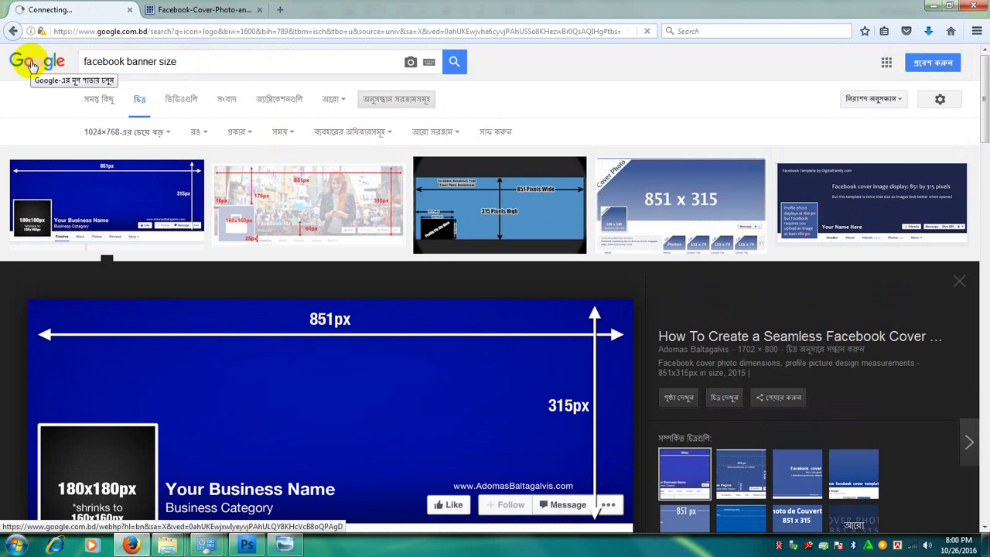
pyautogui.write('fla')
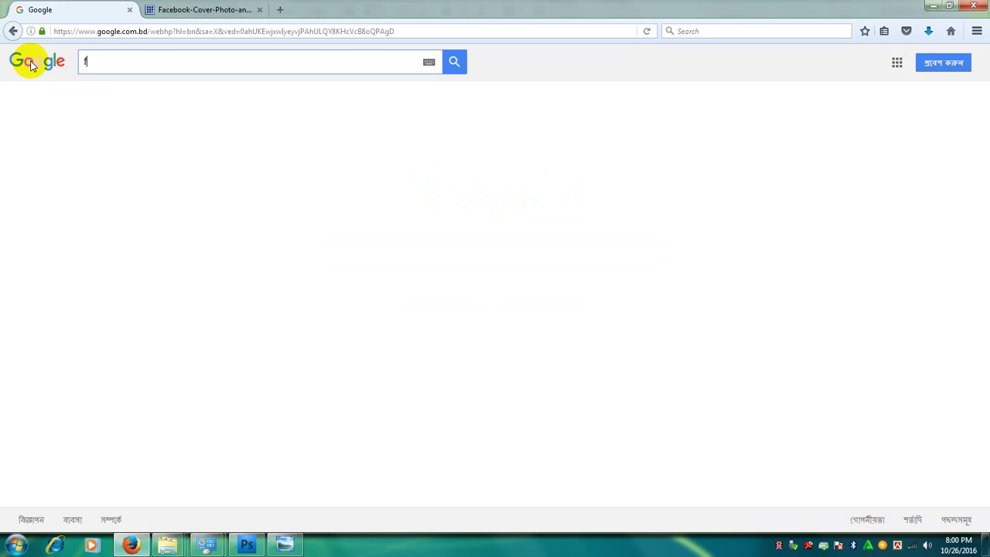
pyautogui.write('g')
pyautogui.press('Return')
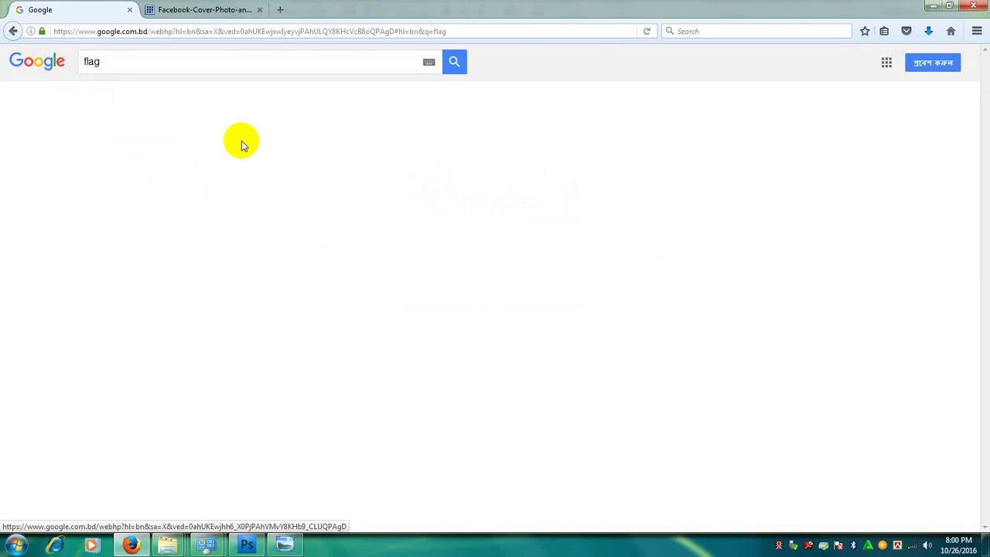
pyautogui.click(117, 238)
pyautogui.write('bd')
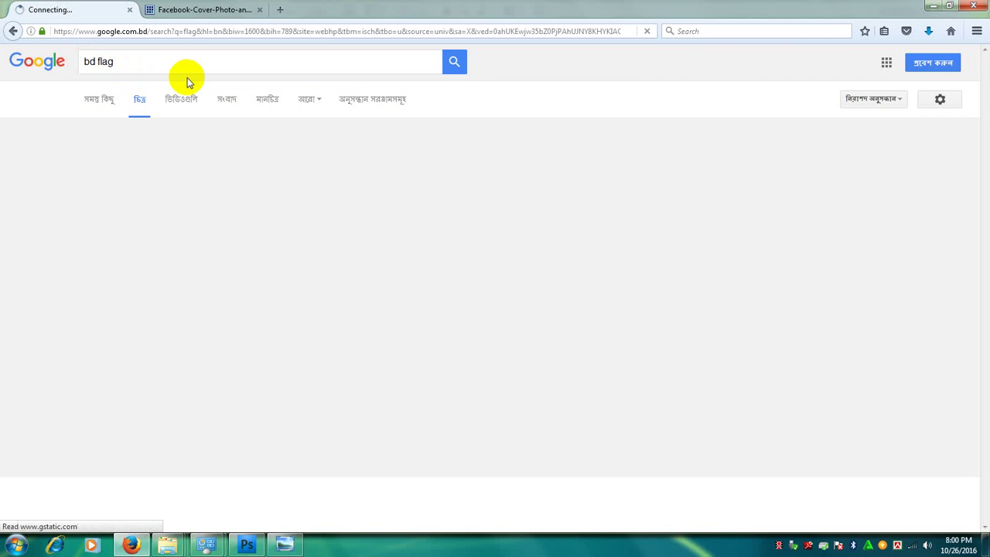
pyautogui.press('Return')
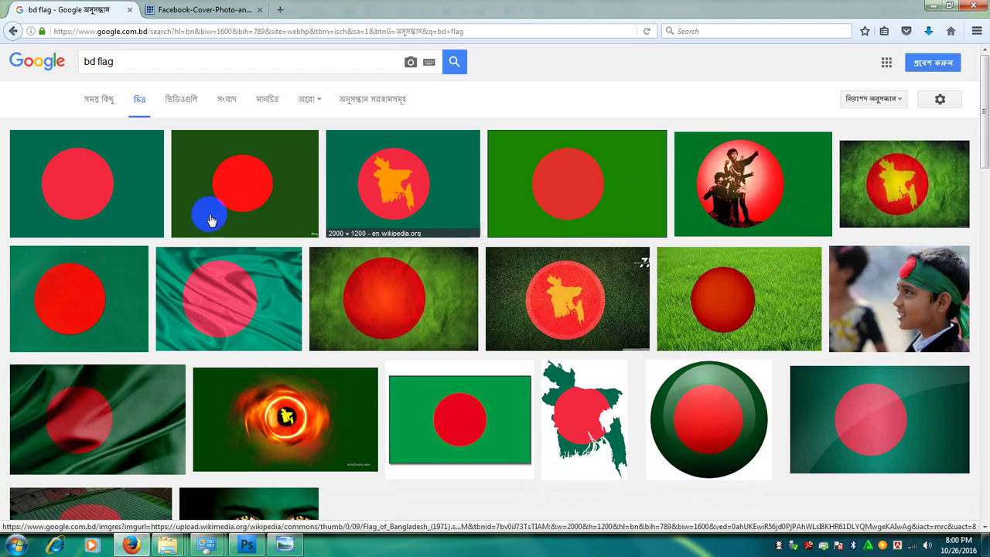
# - Browse the bd flag results and preview a wavy flag image
pyautogui.scroll(-3, 575, 283)
pyautogui.scroll(-2, 575, 283)
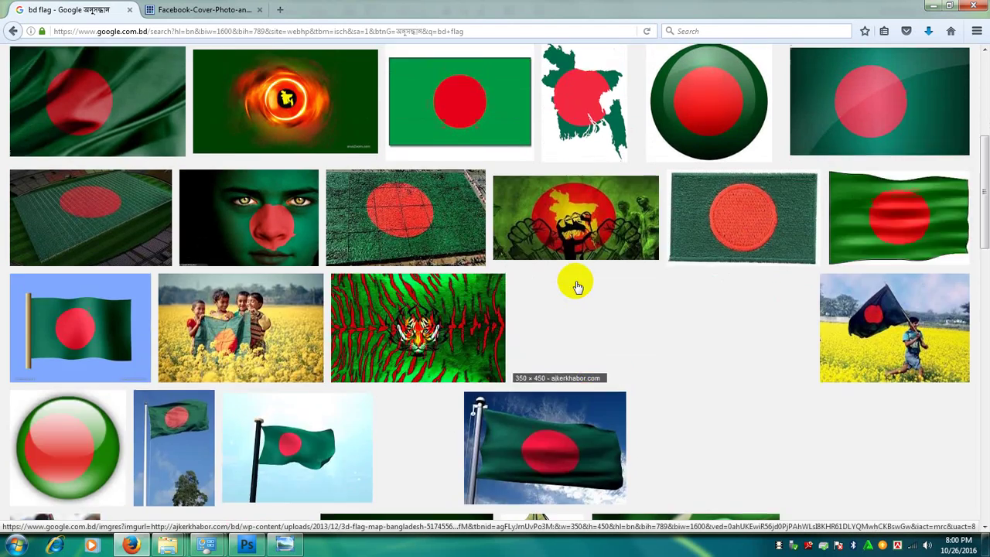
pyautogui.scroll(5, 577, 286)
pyautogui.scroll(-1, 576, 287)
pyautogui.scroll(-5, 576, 286)
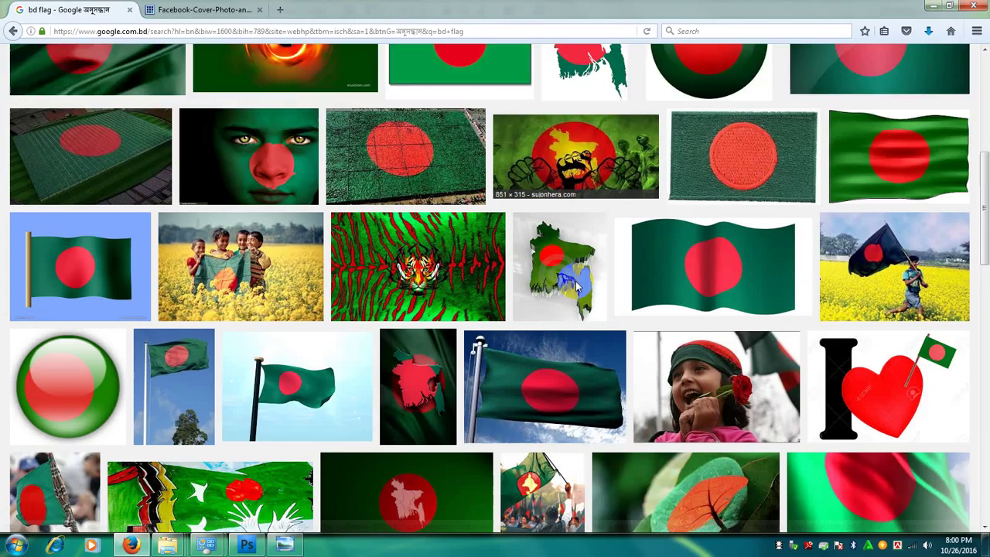
pyautogui.scroll(-2, 576, 284)
pyautogui.scroll(-2, 577, 285)
pyautogui.scroll(-1, 604, 248)
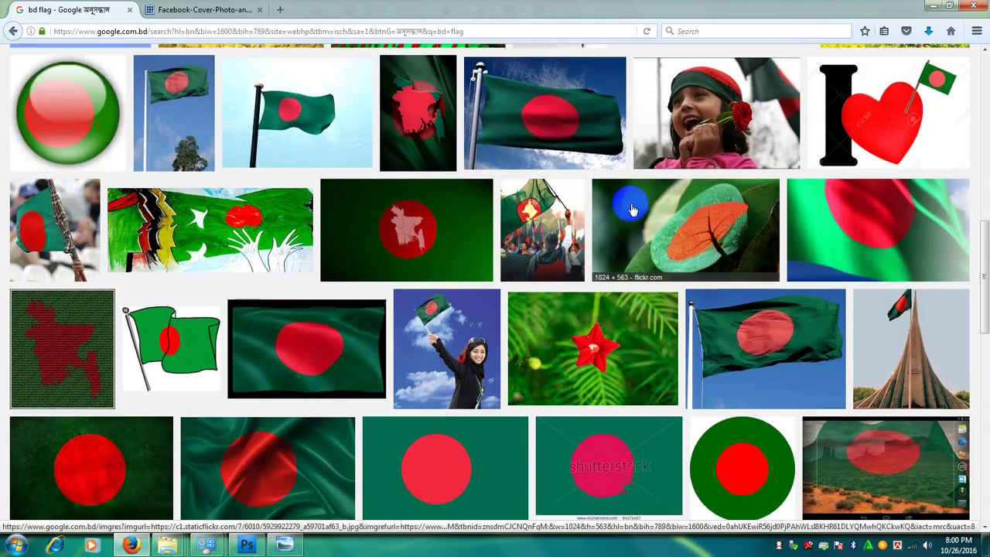
pyautogui.scroll(-3, 632, 208)
pyautogui.scroll(-3, 632, 208)
pyautogui.scroll(2, 632, 209)
pyautogui.scroll(2, 632, 209)
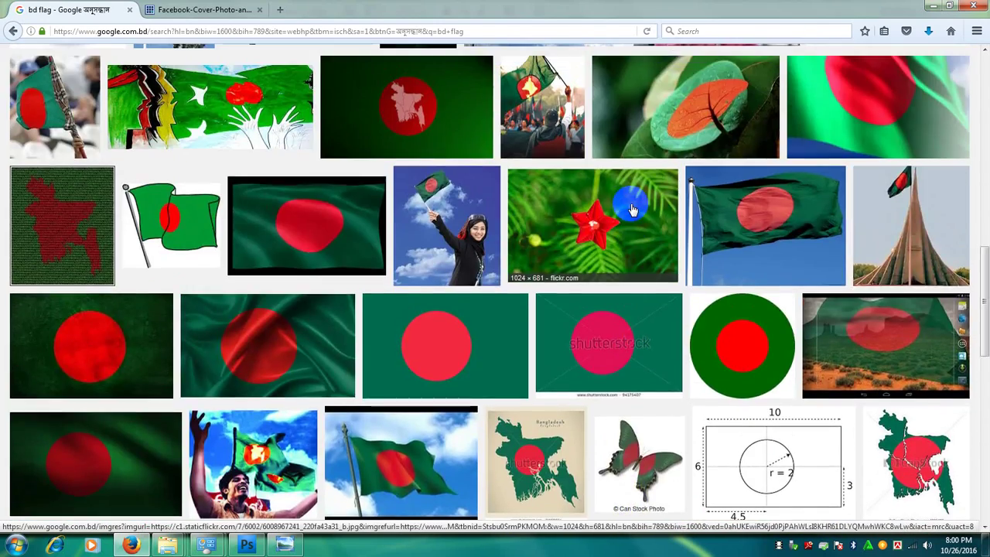
pyautogui.scroll(3, 632, 209)
pyautogui.scroll(1, 632, 209)
pyautogui.scroll(5, 632, 209)
pyautogui.scroll(2, 632, 209)
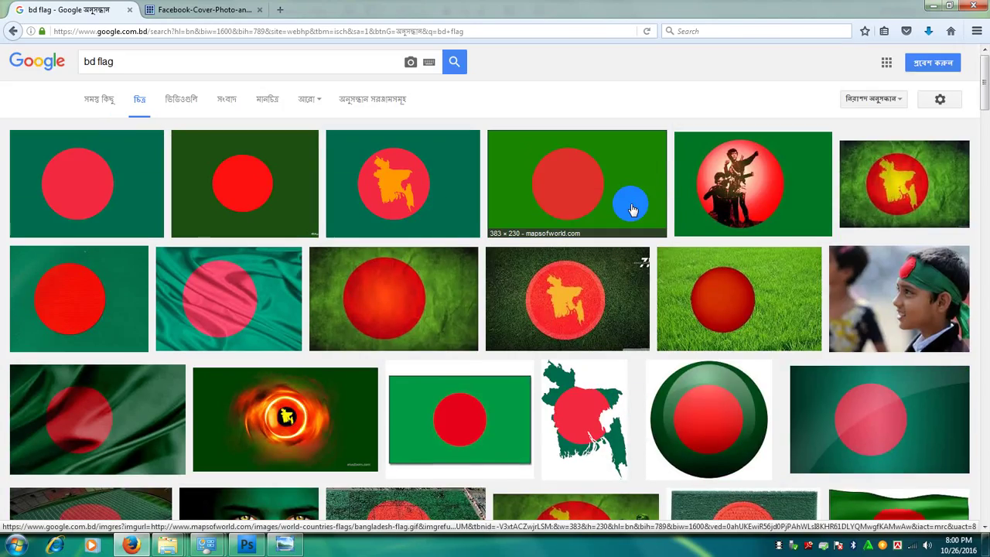
pyautogui.scroll(-2, 632, 209)
pyautogui.scroll(-8, 632, 209)
pyautogui.scroll(-4, 431, 150)
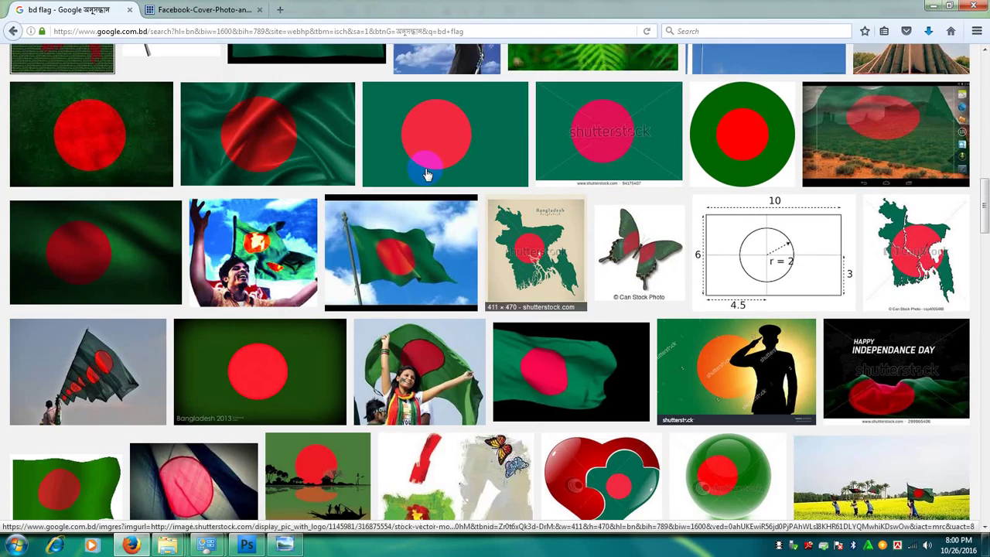
pyautogui.click(333, 149)
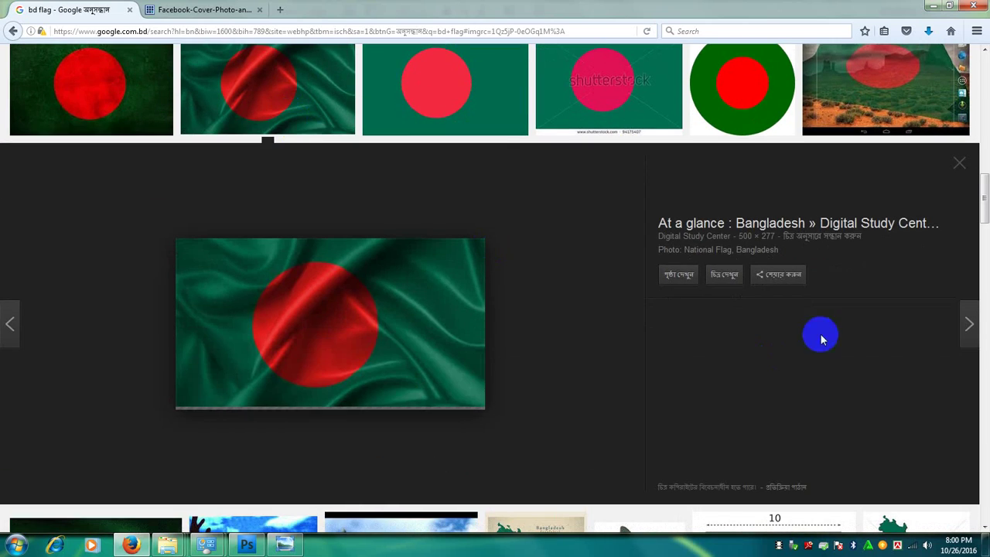
pyautogui.click(959, 162)
# - Open the 500 × 277 wavy flag full-size and save it as national-flag-bd.jpg
pyautogui.scroll(2, 464, 332)
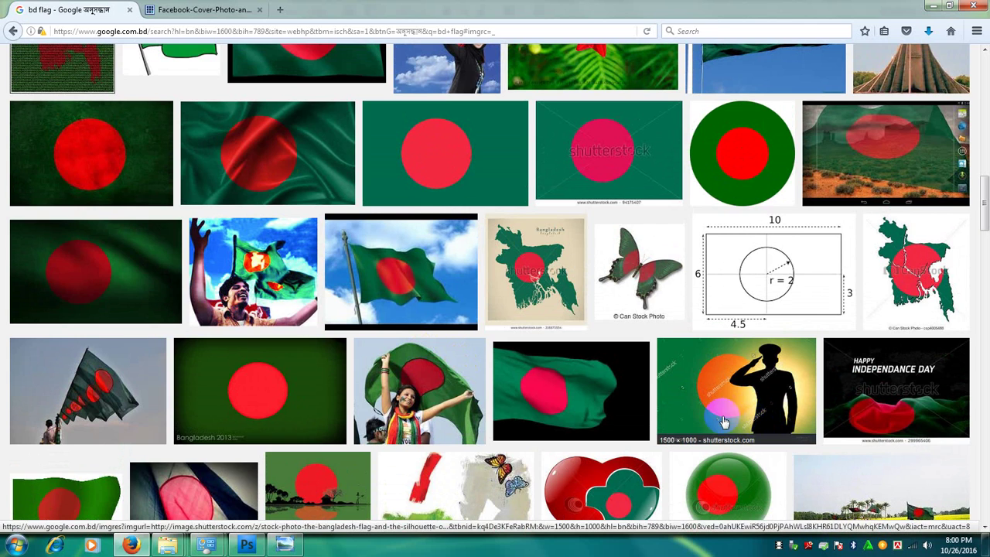
pyautogui.scroll(2, 724, 421)
pyautogui.scroll(6, 542, 348)
pyautogui.scroll(-5, 288, 298)
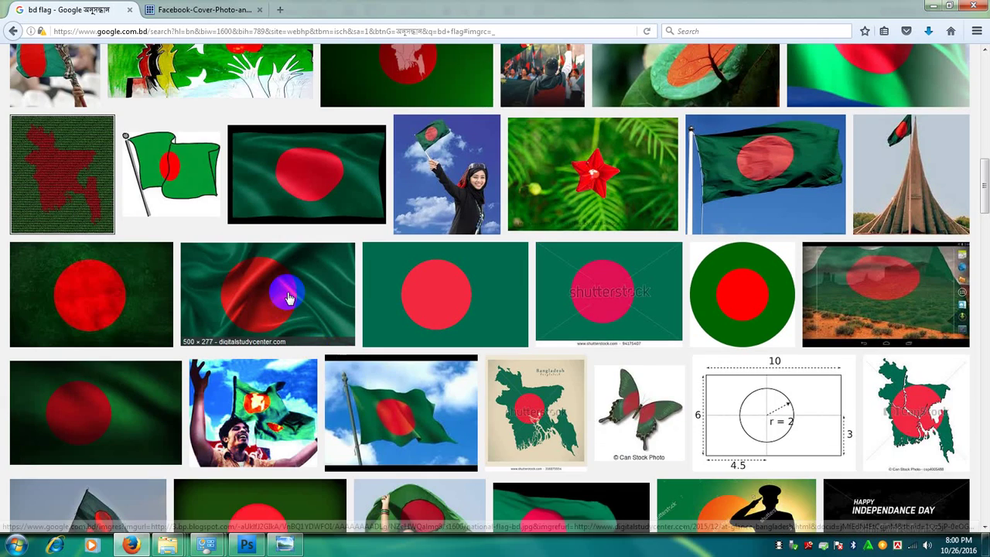
pyautogui.click(288, 298)
pyautogui.click(718, 276)
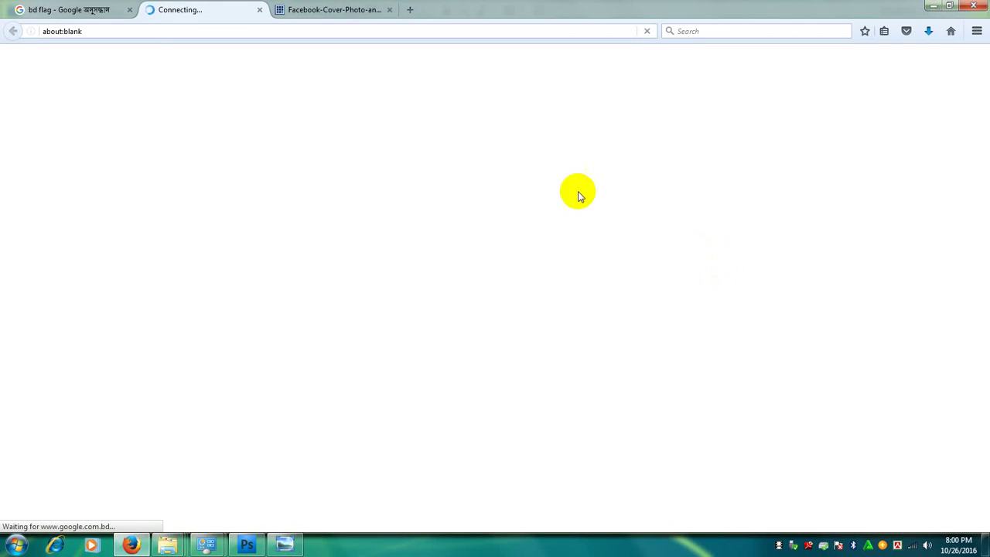
pyautogui.rightClick(489, 260)
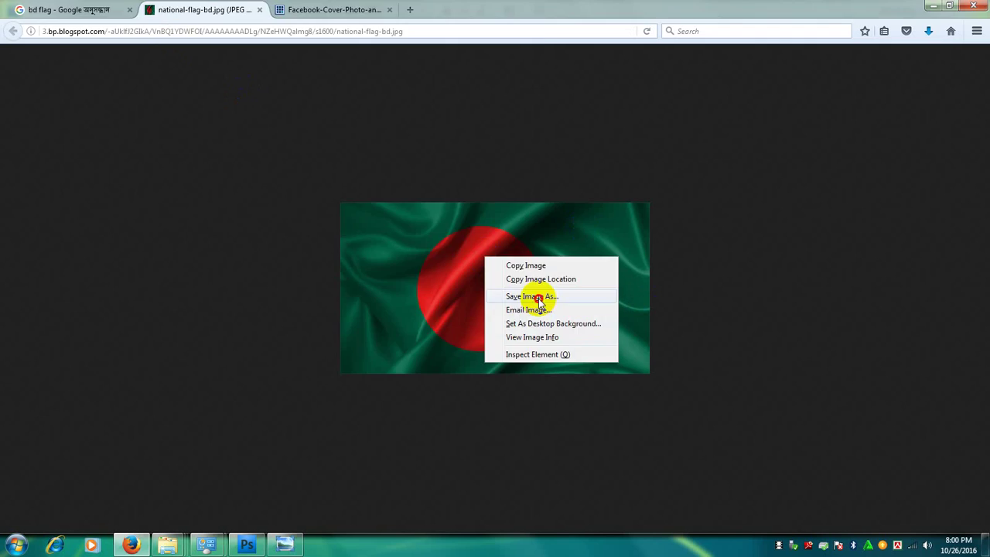
pyautogui.click(585, 294)
pyautogui.click(453, 425)
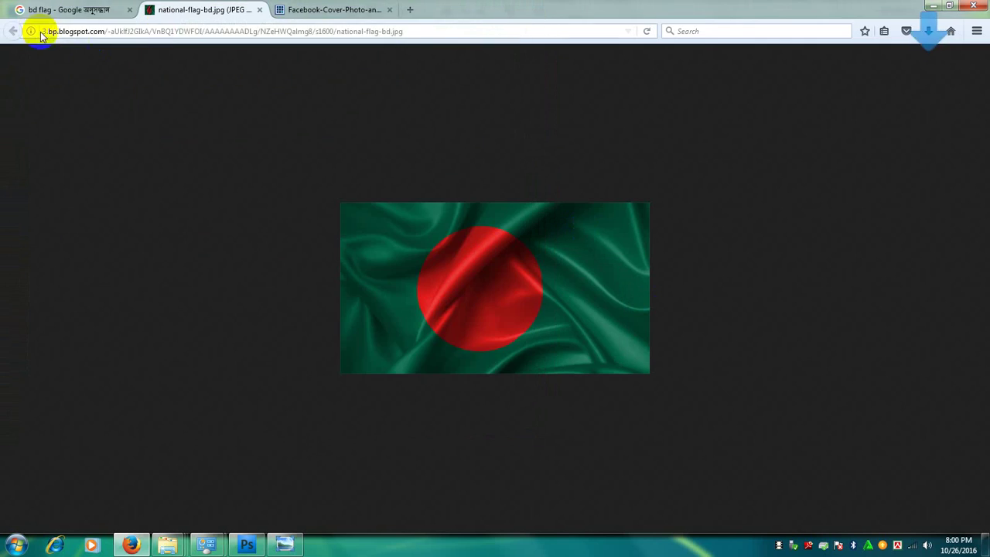
# - Close the flag image tab and return to the top of the bd flag results
pyautogui.click(124, 11)
pyautogui.click(257, 10)
pyautogui.scroll(3, 380, 259)
pyautogui.scroll(5, 380, 258)
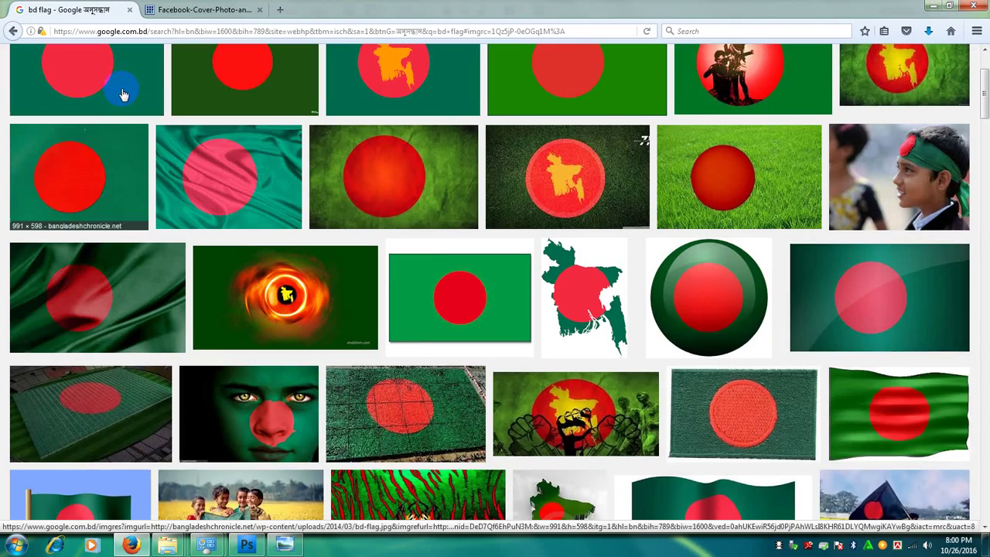
pyautogui.scroll(5, 126, 92)
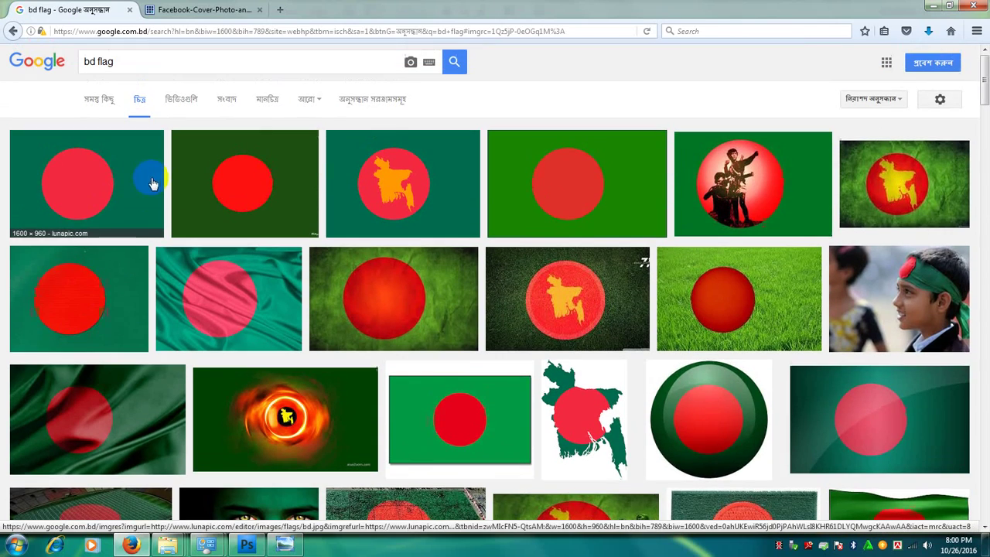
# - Select English under Search settings > Languages, save, and dismiss the confirmation
pyautogui.click(395, 102)
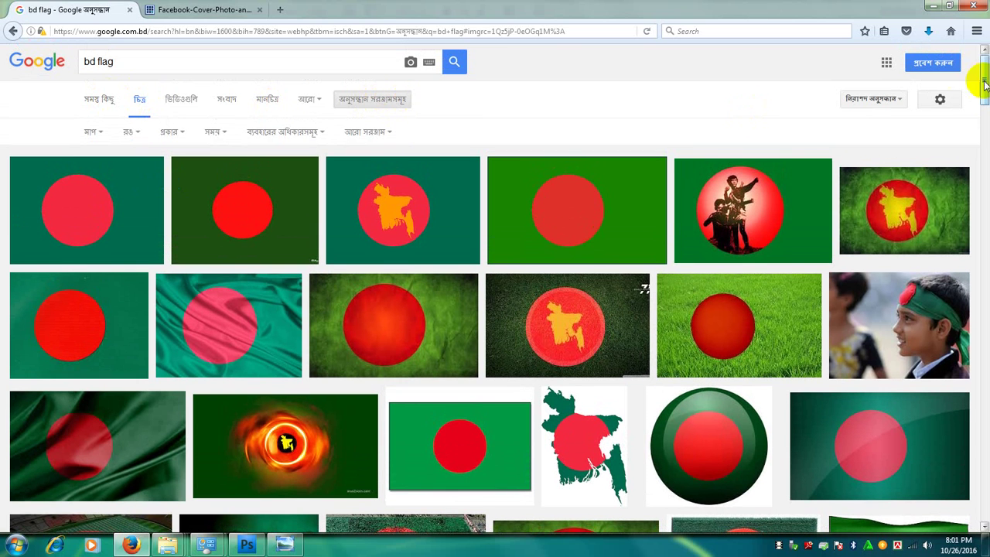
pyautogui.click(950, 102)
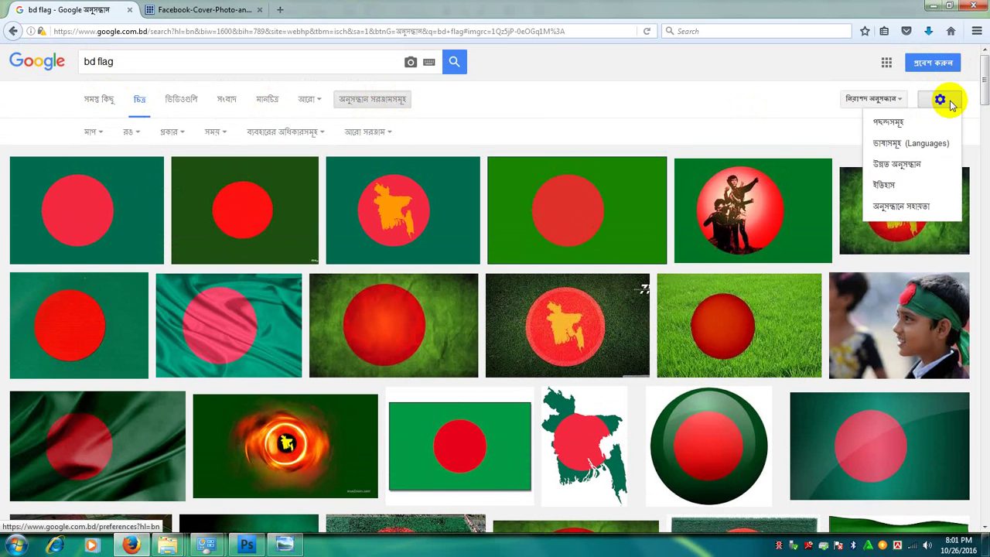
pyautogui.click(928, 142)
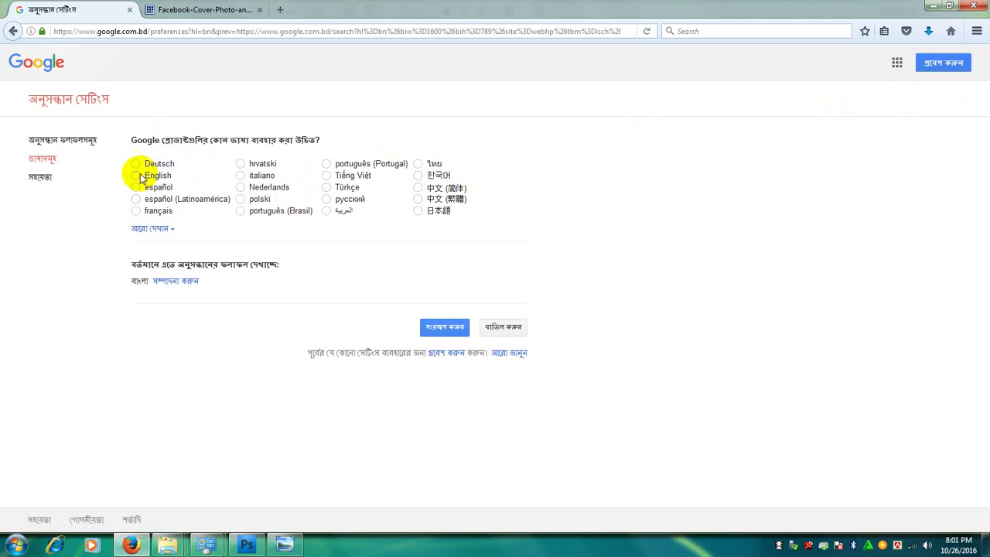
pyautogui.click(137, 176)
pyautogui.click(446, 328)
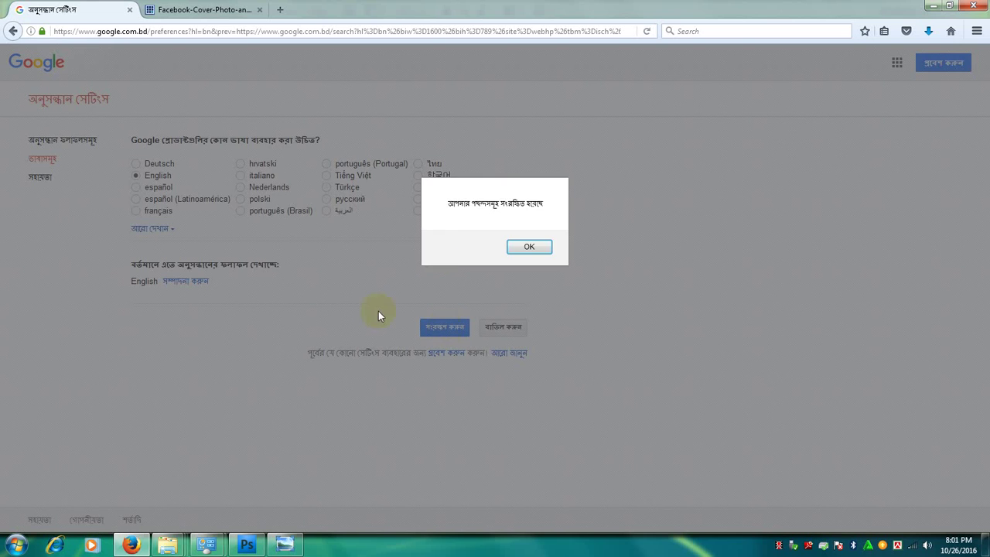
pyautogui.click(534, 246)
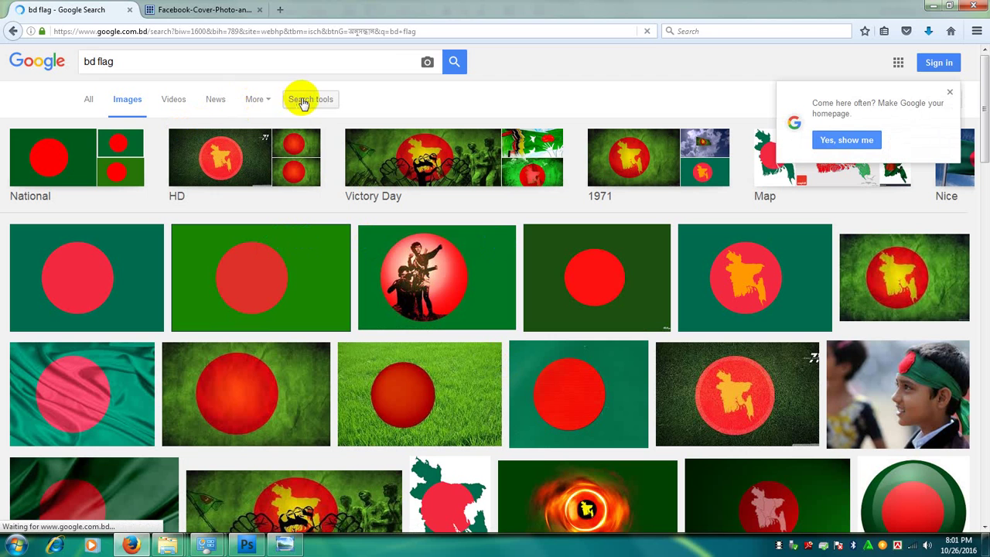
# - Filter the bd flag image results to images larger than 1024×768
pyautogui.click(950, 92)
pyautogui.click(311, 99)
pyautogui.click(93, 132)
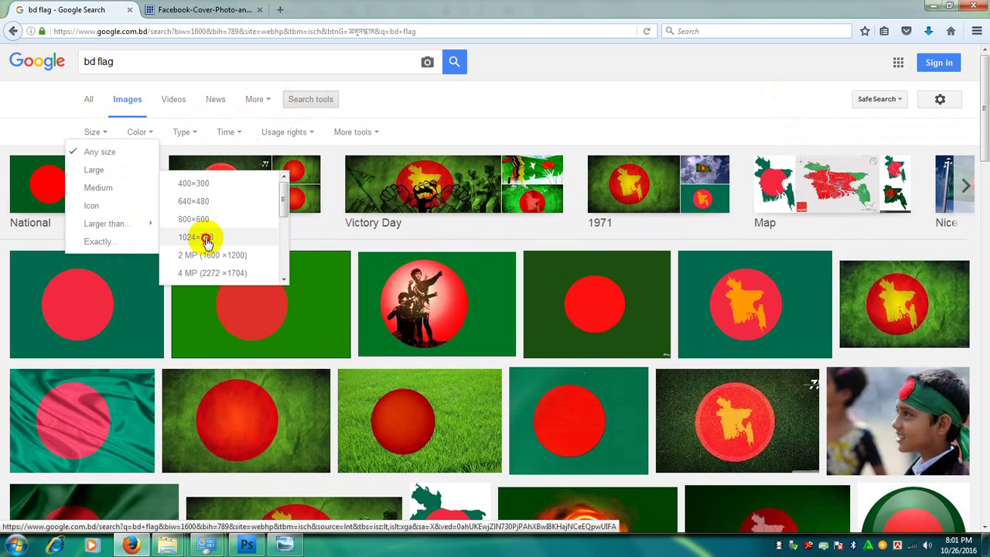
pyautogui.click(206, 239)
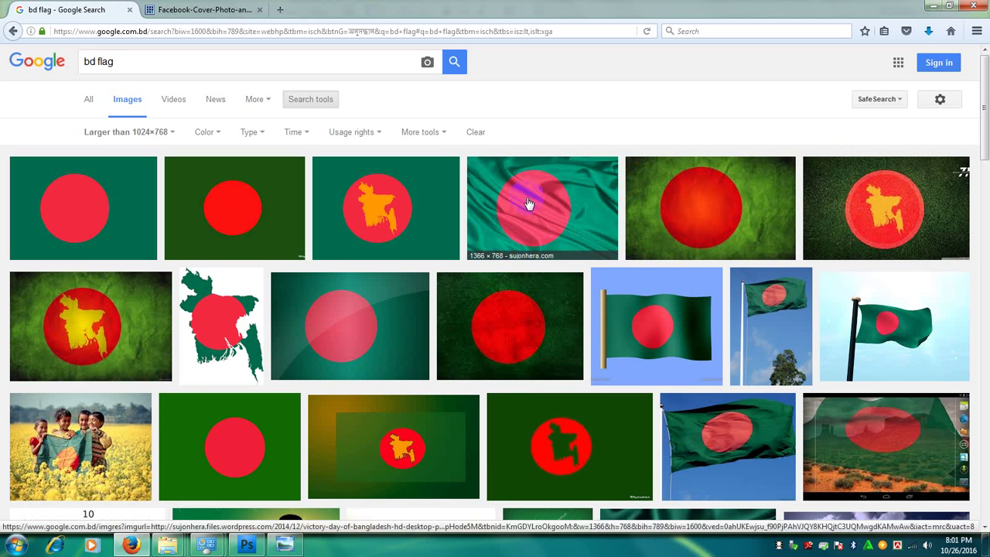
# - Open the large wavy Victory Day flag at full size and save the image
pyautogui.click(533, 207)
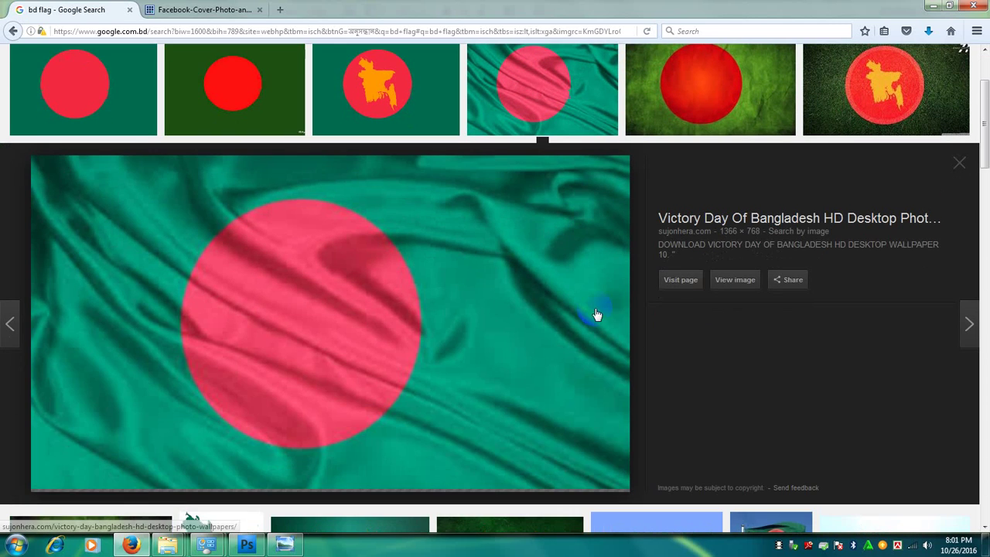
pyautogui.click(731, 281)
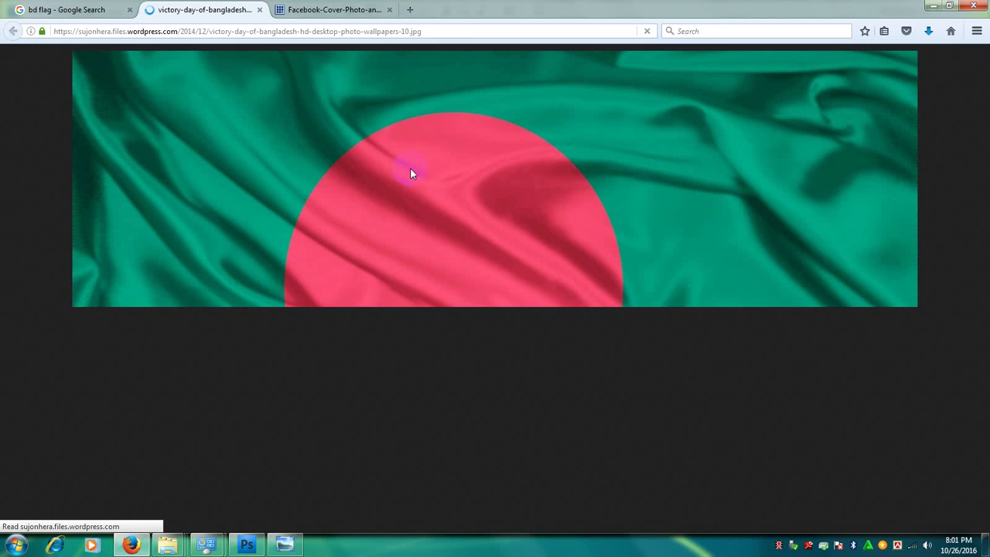
pyautogui.rightClick(443, 173)
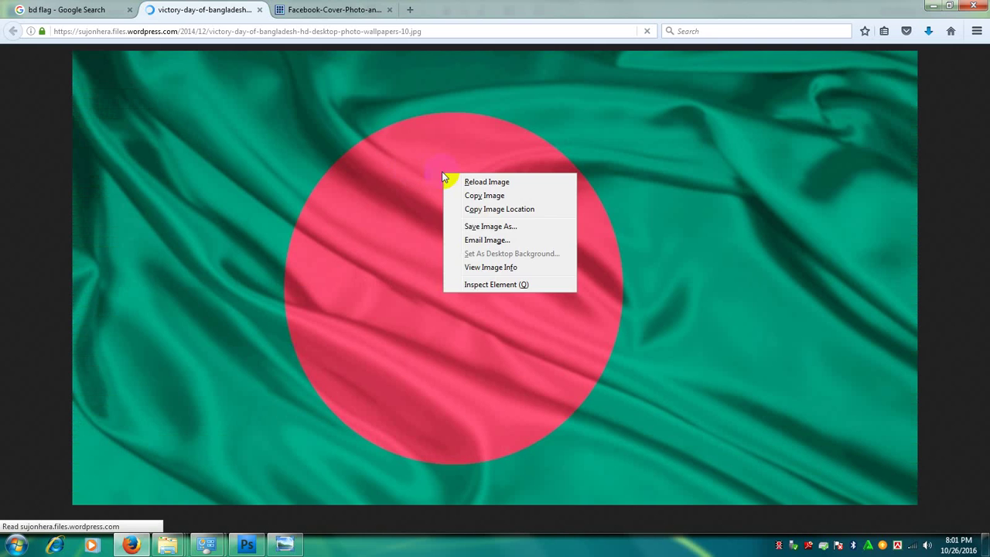
pyautogui.click(497, 225)
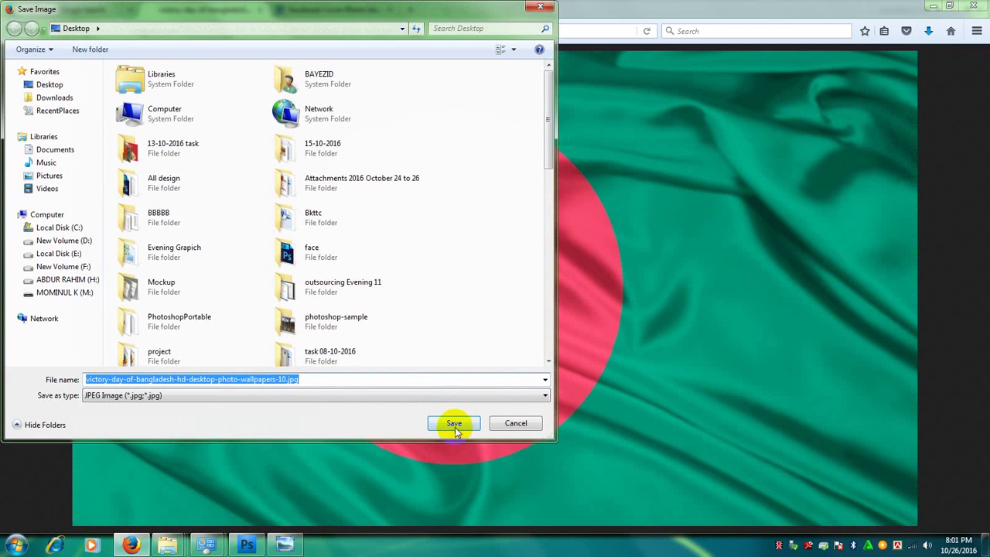
pyautogui.click(455, 428)
# - Return to the bd flag results, close the preview, and scroll back to the top
pyautogui.click(259, 9)
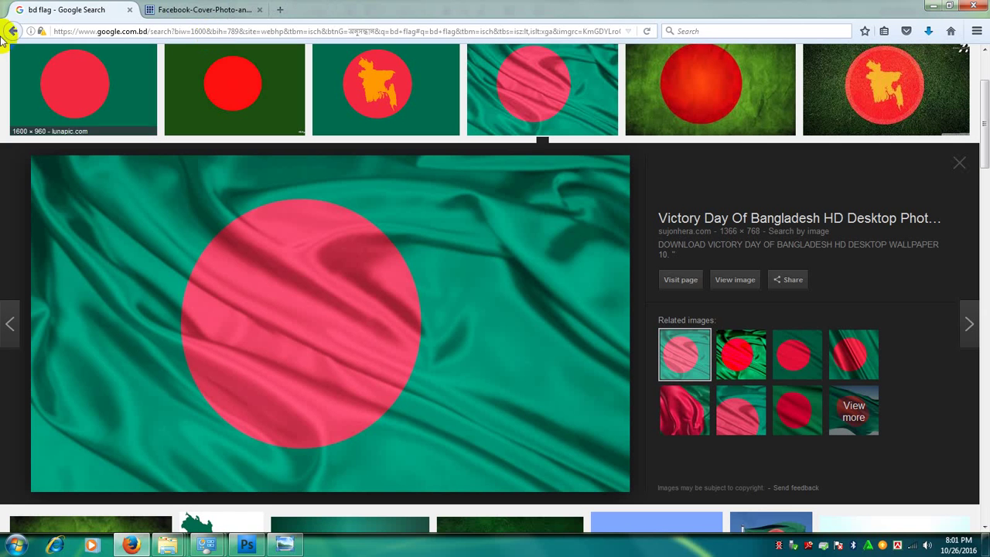
pyautogui.scroll(2, 959, 221)
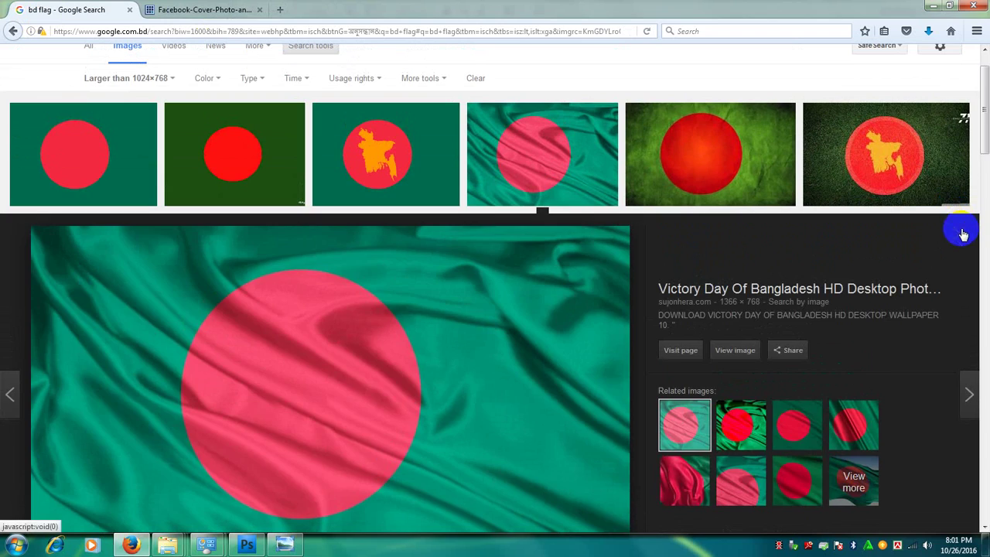
pyautogui.click(963, 233)
pyautogui.scroll(-4, 586, 406)
pyautogui.scroll(-3, 584, 387)
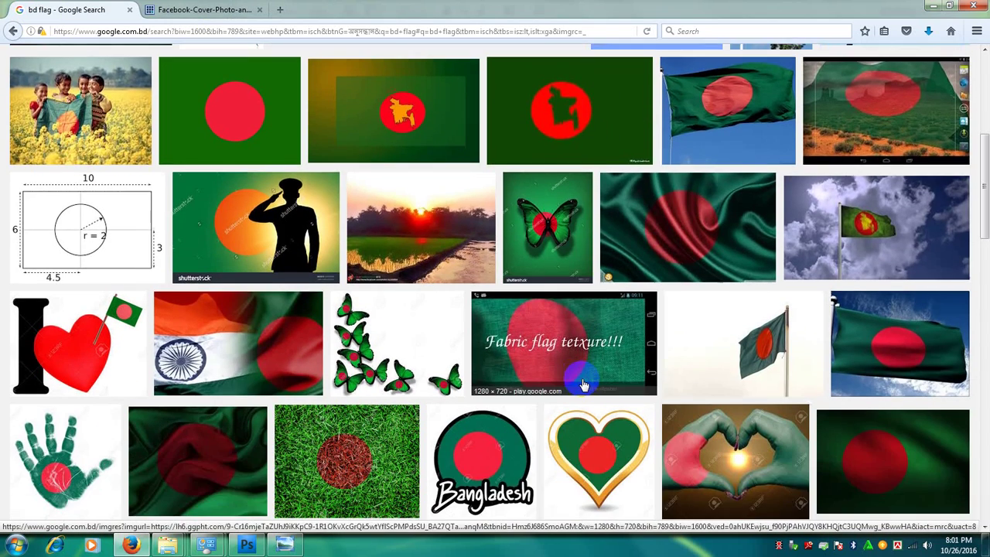
pyautogui.scroll(-3, 584, 385)
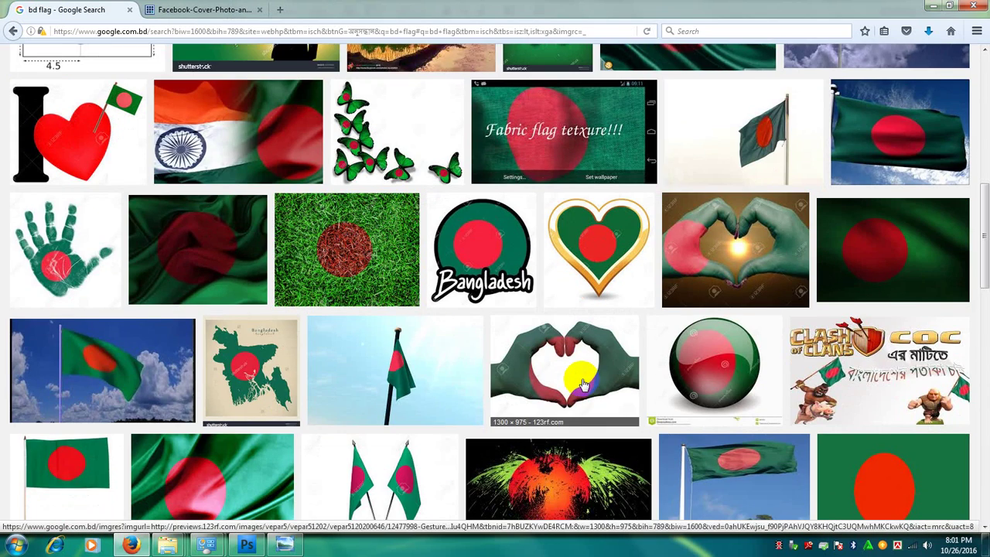
pyautogui.scroll(-5, 584, 384)
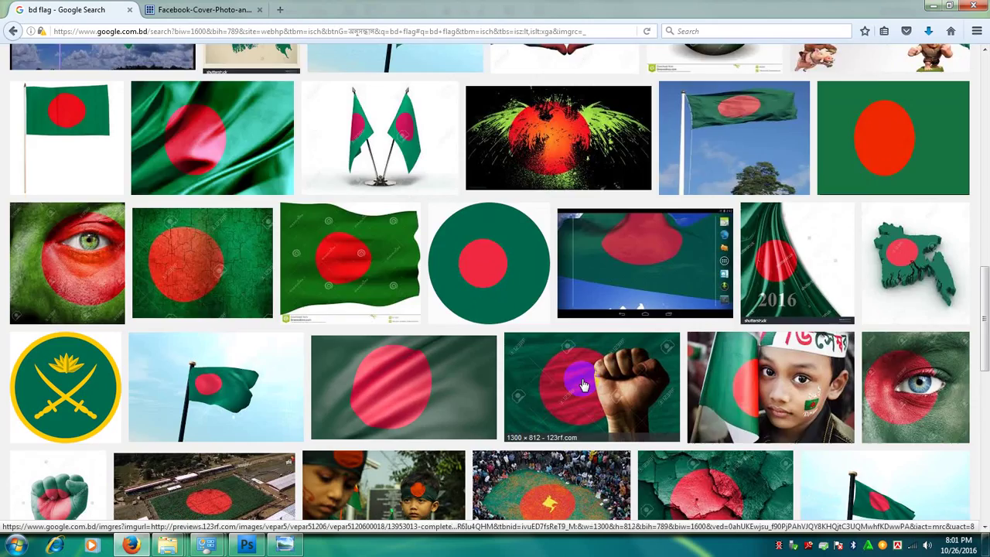
pyautogui.scroll(-4, 584, 385)
pyautogui.scroll(-3, 584, 384)
pyautogui.scroll(3, 584, 385)
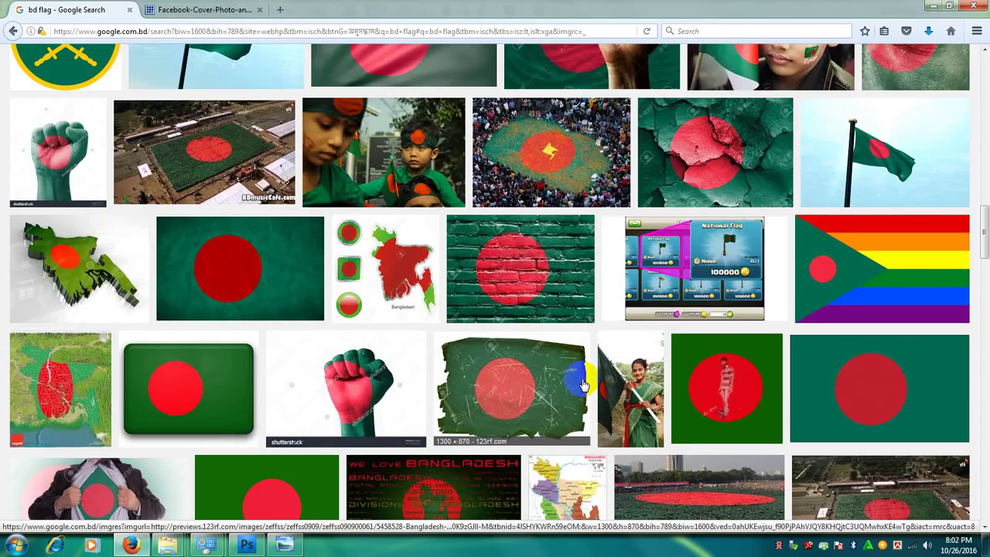
pyautogui.scroll(3, 584, 385)
pyautogui.scroll(5, 584, 385)
pyautogui.scroll(5, 584, 385)
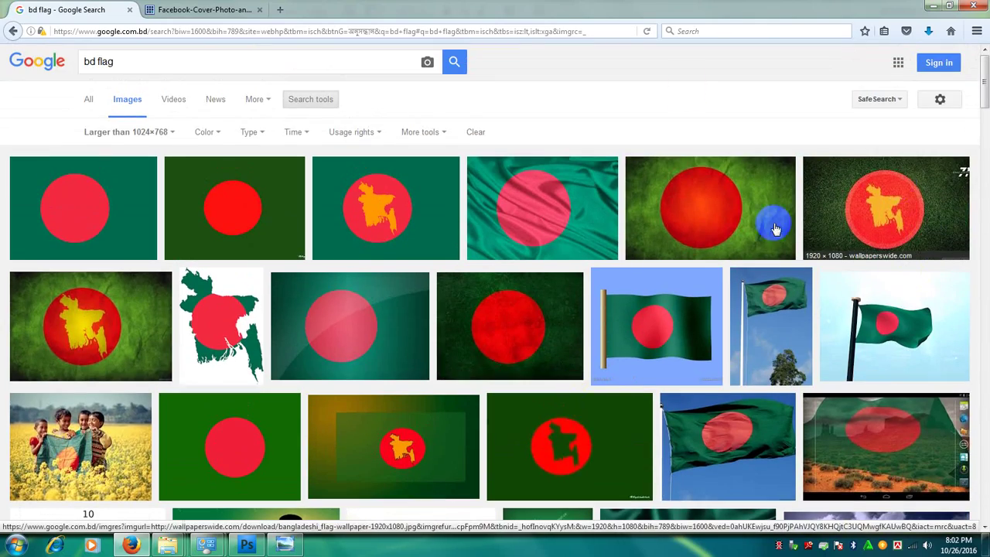
# - View the Facebook cover size guide, then minimize Firefox to return to Photoshop
pyautogui.click(232, 10)
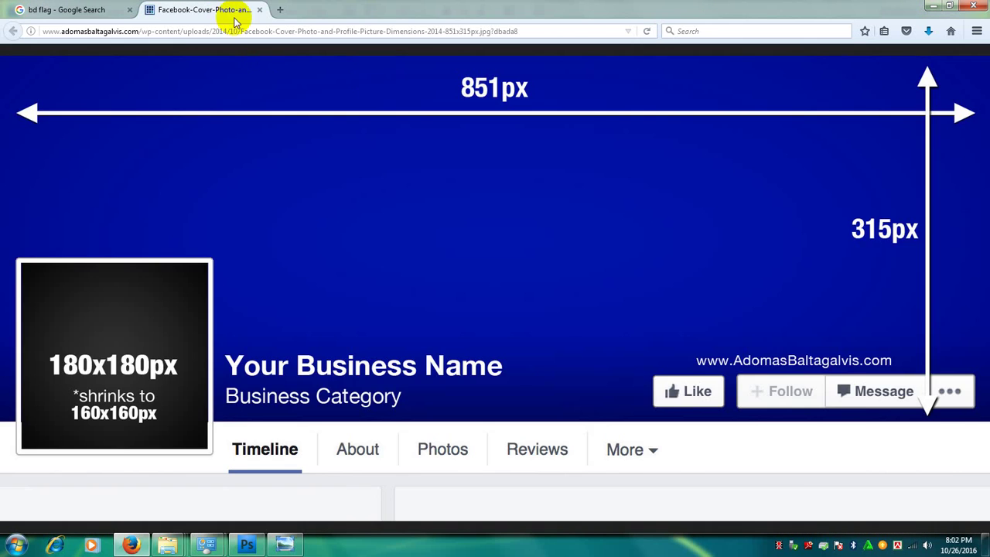
pyautogui.click(938, 9)
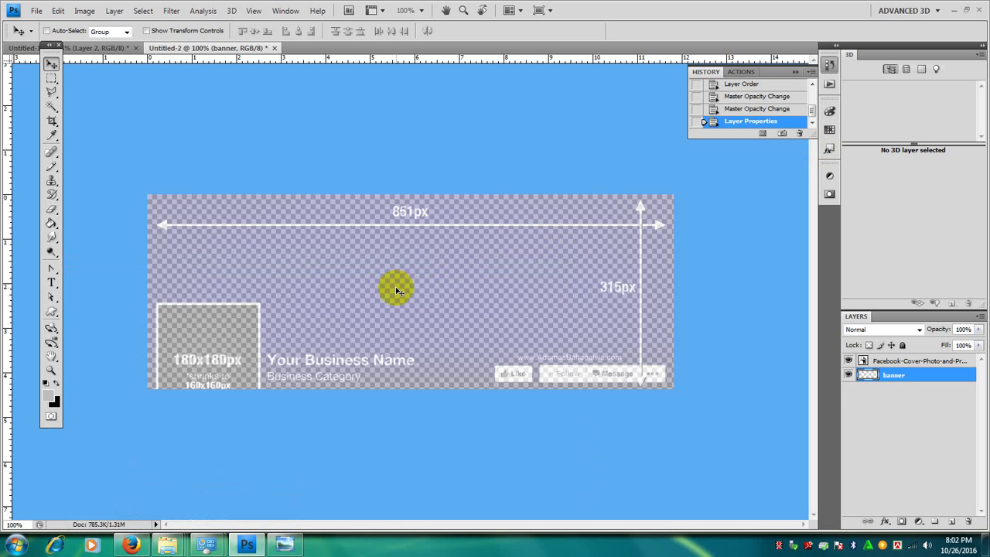
# - Place the waving Bangladesh flag photo, national-flag-bd.jpg, into the banner
pyautogui.click(36, 11)
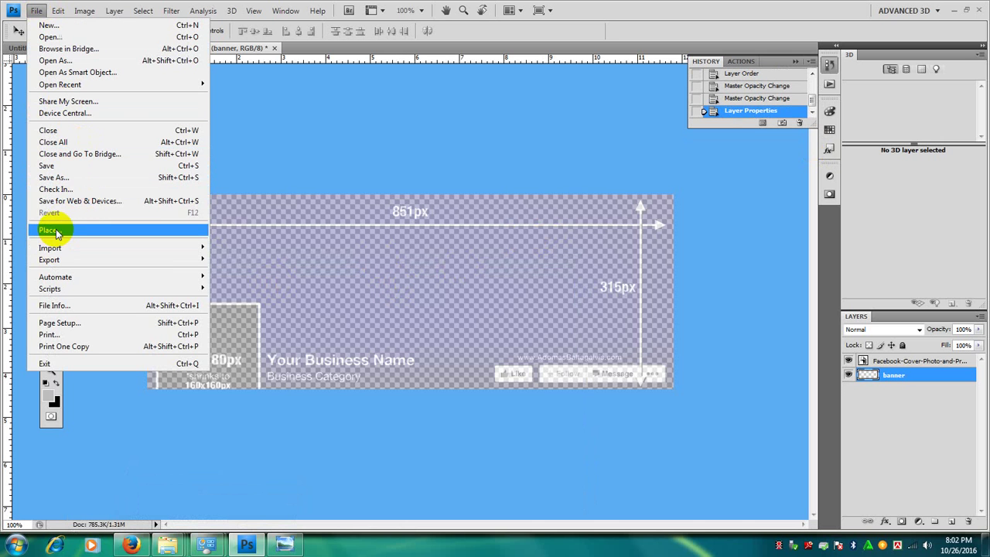
pyautogui.click(904, 372)
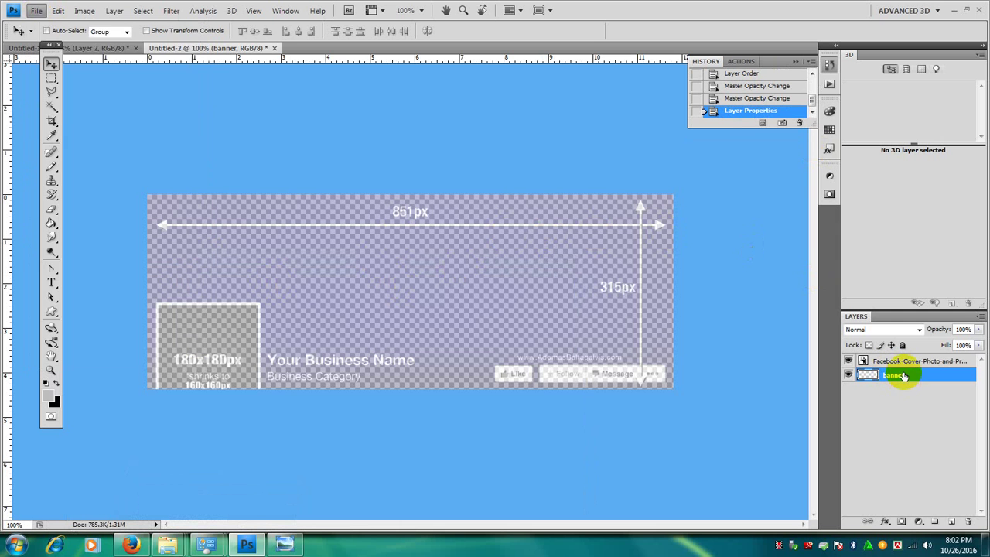
pyautogui.click(35, 11)
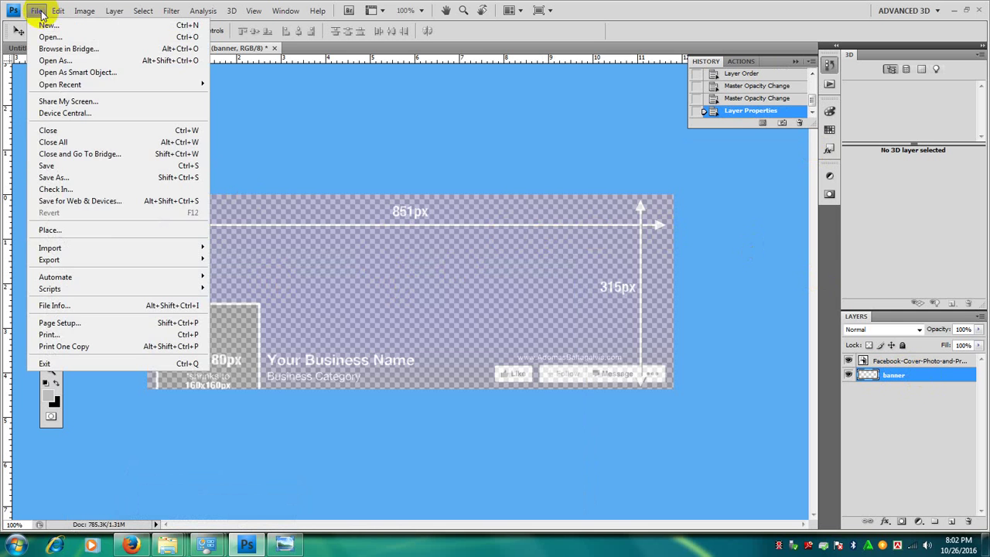
pyautogui.click(77, 227)
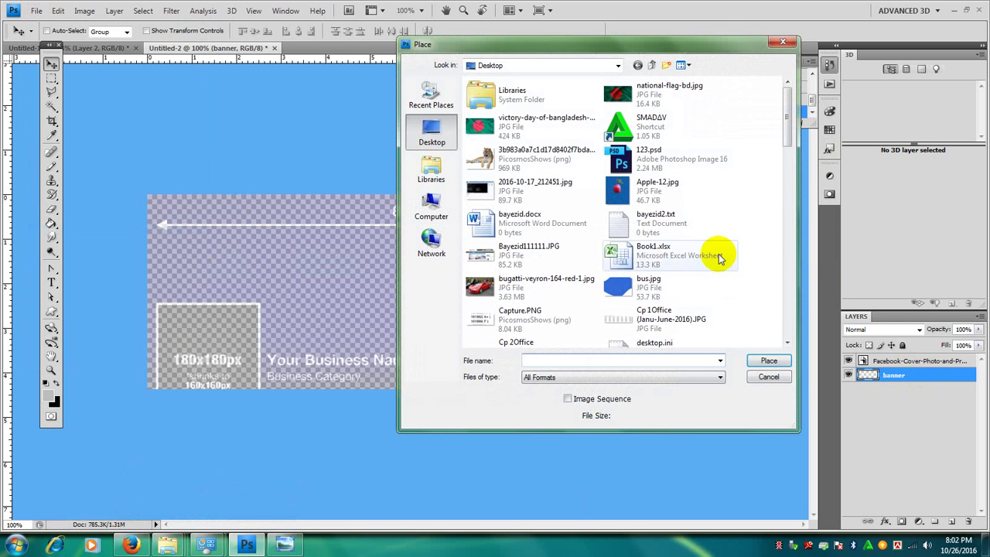
pyautogui.click(657, 96)
pyautogui.scroll(-2, 740, 243)
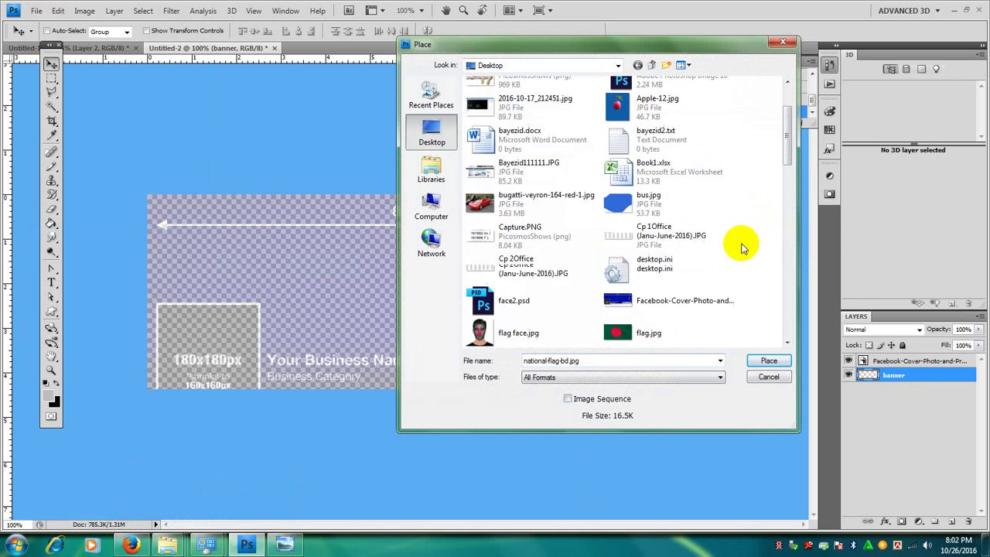
pyautogui.scroll(2, 574, 209)
pyautogui.doubleClick(511, 130)
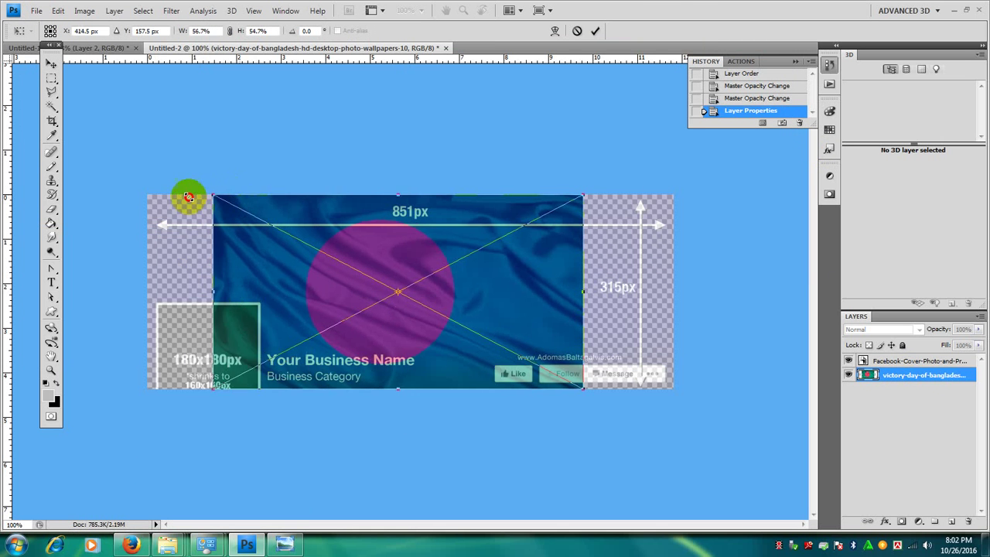
# - Stretch the flag to the canvas's left and right edges and compare against the template
pyautogui.moveTo(238, 195); pyautogui.dragTo(147, 195)
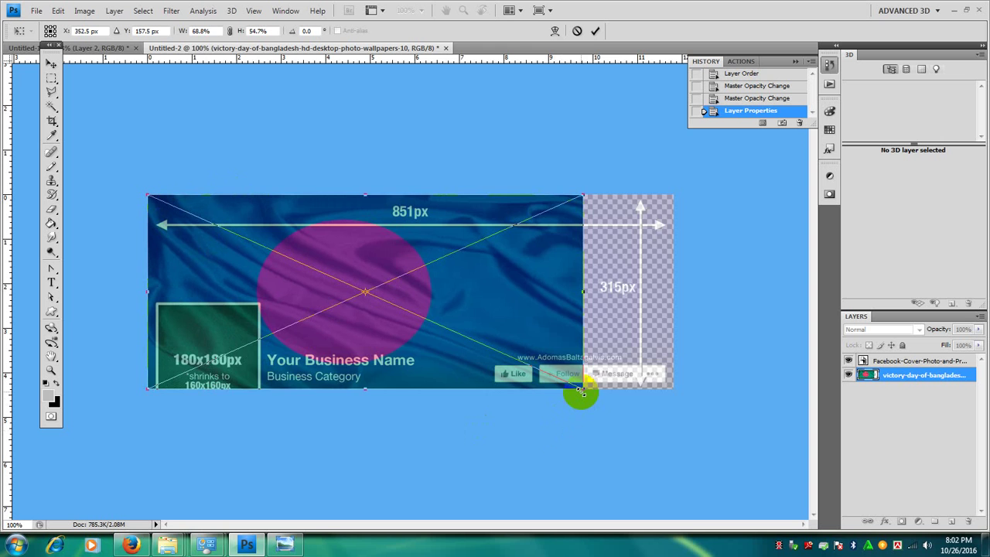
pyautogui.moveTo(580, 392); pyautogui.dragTo(673, 395)
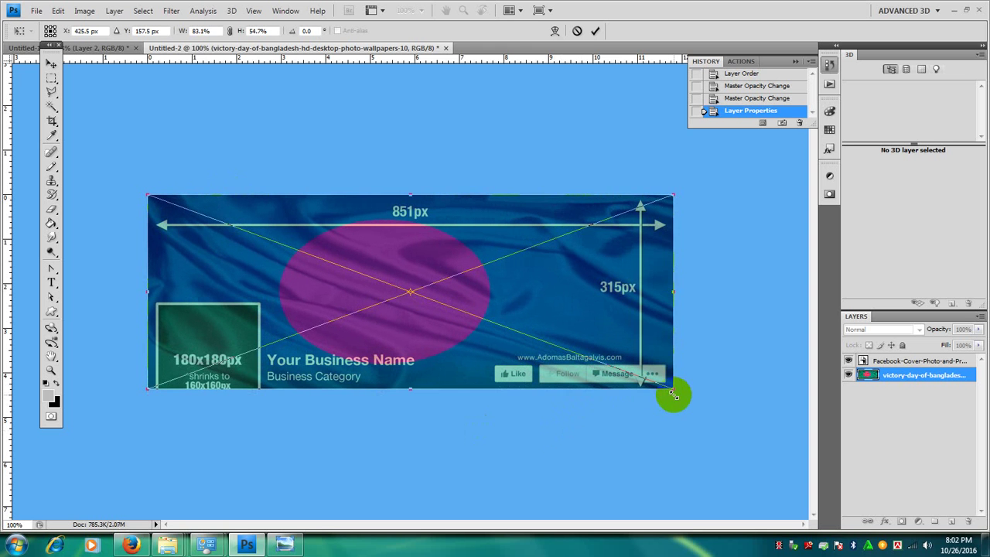
pyautogui.press('Return')
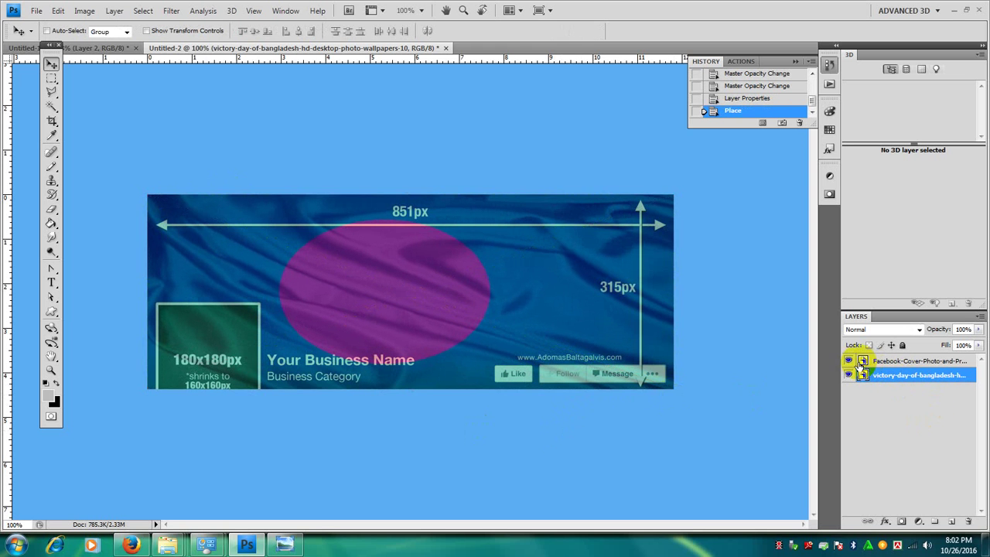
pyautogui.click(850, 362)
pyautogui.click(850, 362)
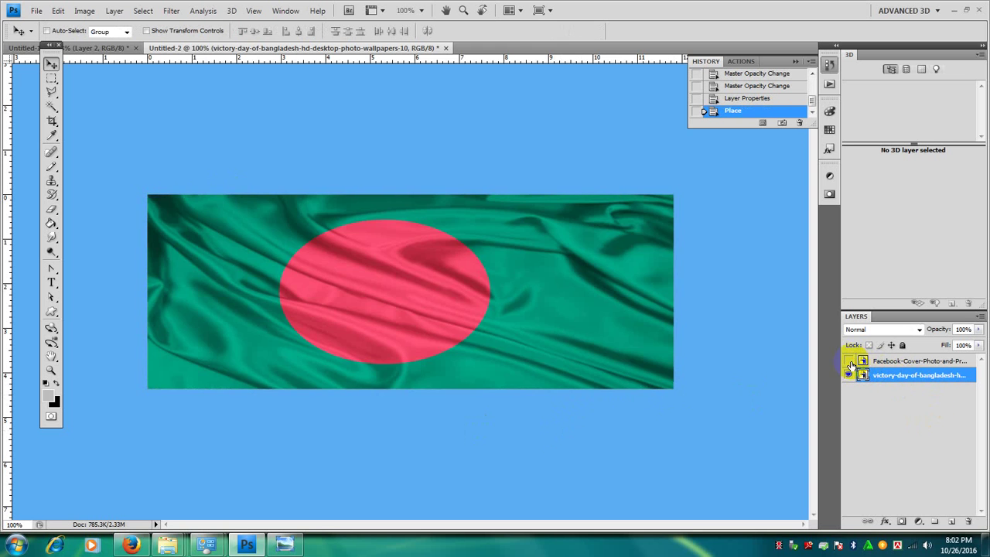
pyautogui.click(850, 362)
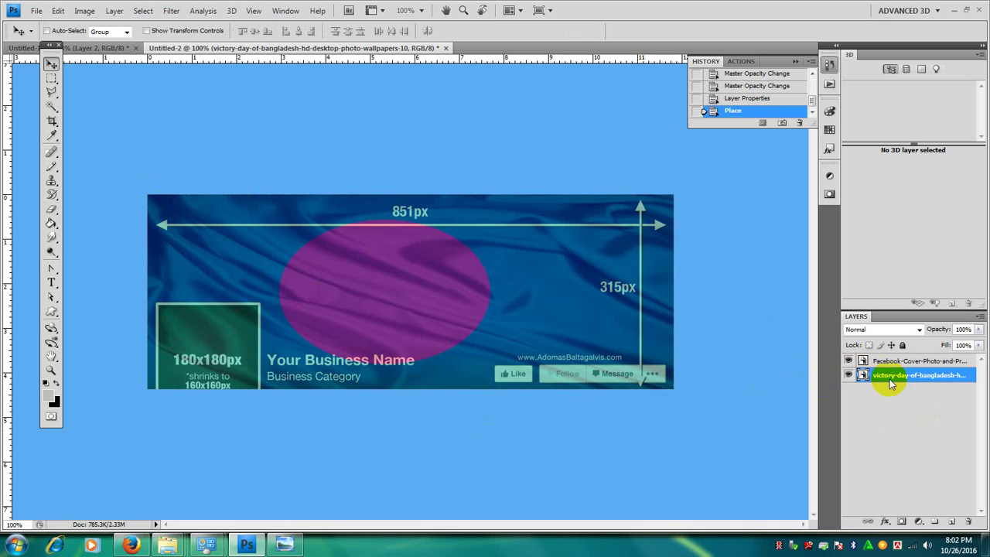
# - Stretch the flag's top and bottom past the canvas edges with Free Transform
pyautogui.hotkey('ctrl', 't')
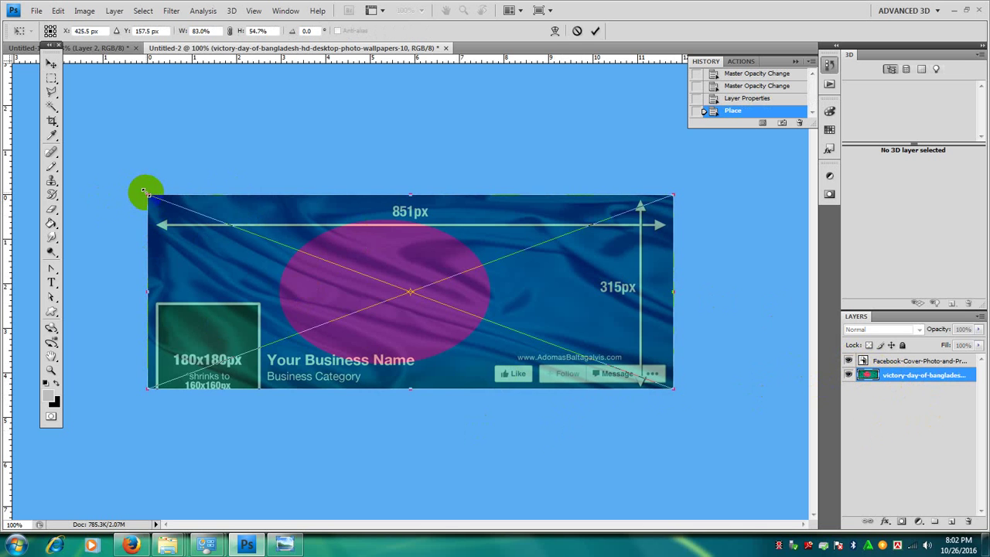
pyautogui.moveTo(145, 189); pyautogui.dragTo(146, 170)
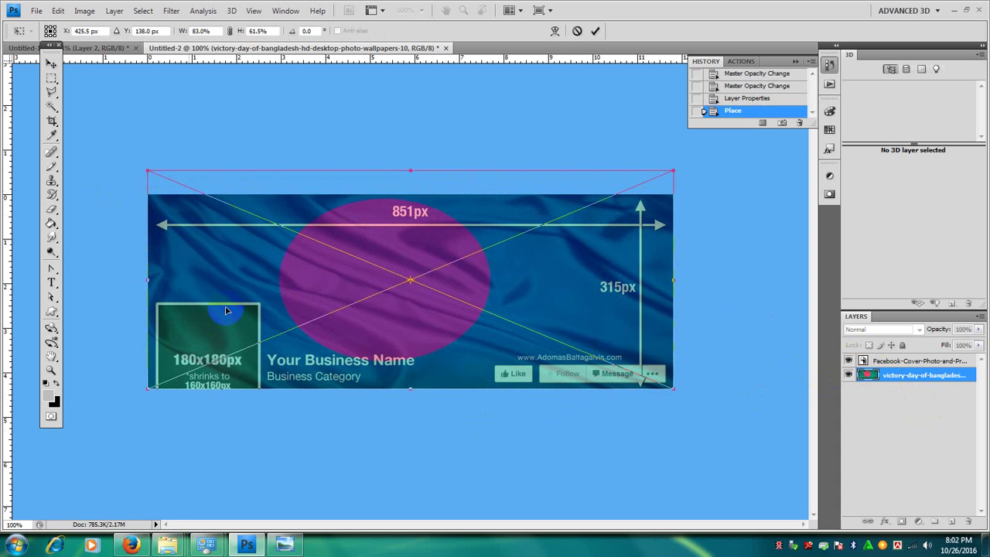
pyautogui.moveTo(149, 390); pyautogui.dragTo(146, 416)
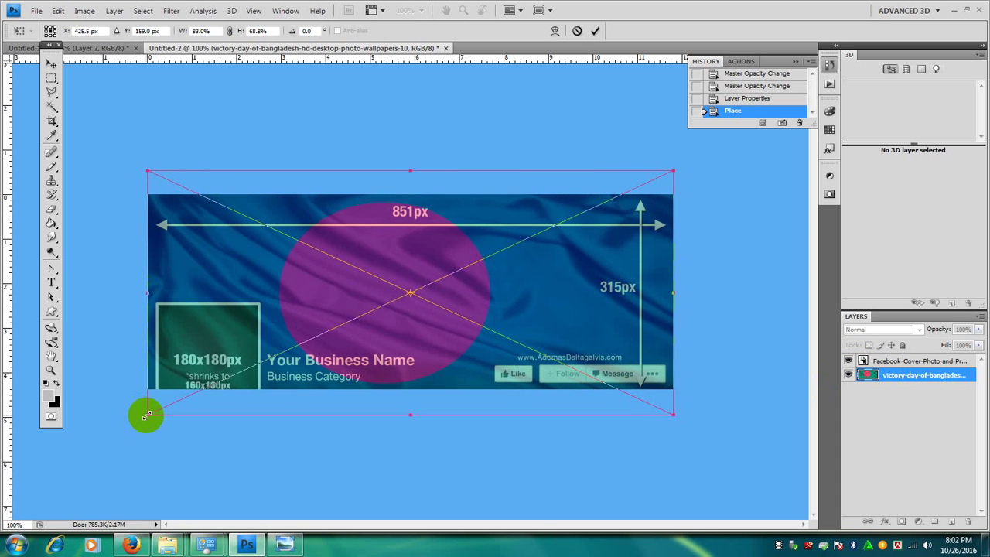
pyautogui.press('Return')
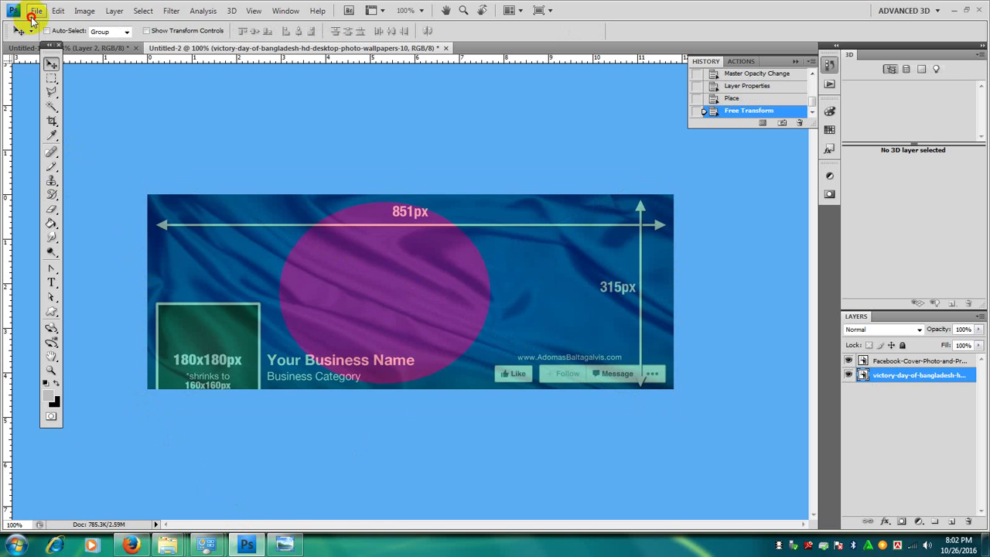
# - Place the sdsd.jpg portrait photo into the banner
pyautogui.click(30, 18)
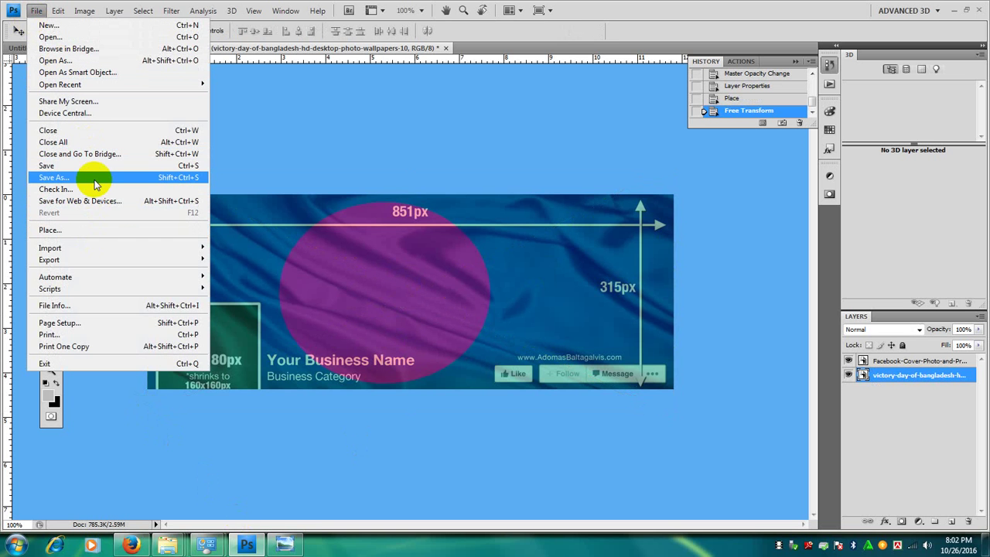
pyautogui.click(82, 229)
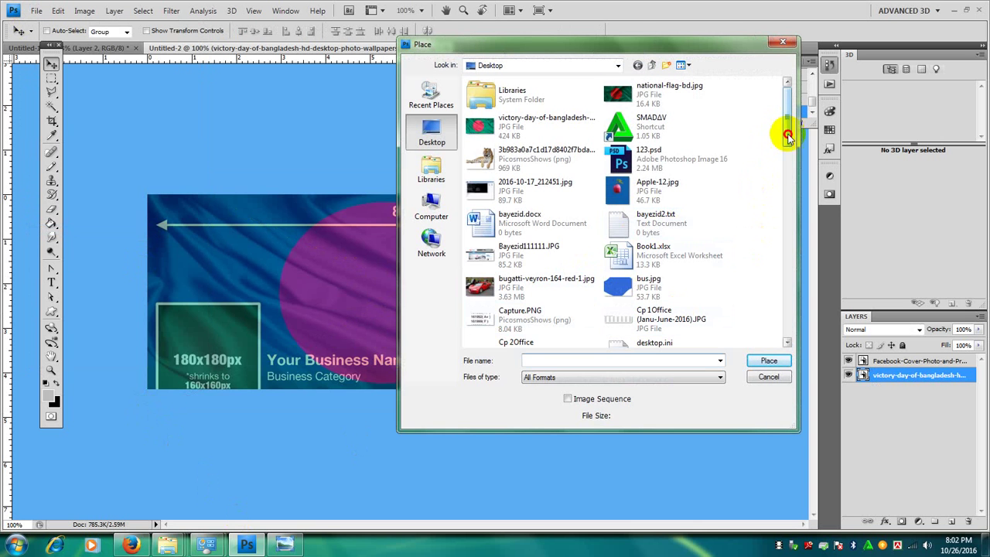
pyautogui.moveTo(788, 137); pyautogui.dragTo(785, 210)
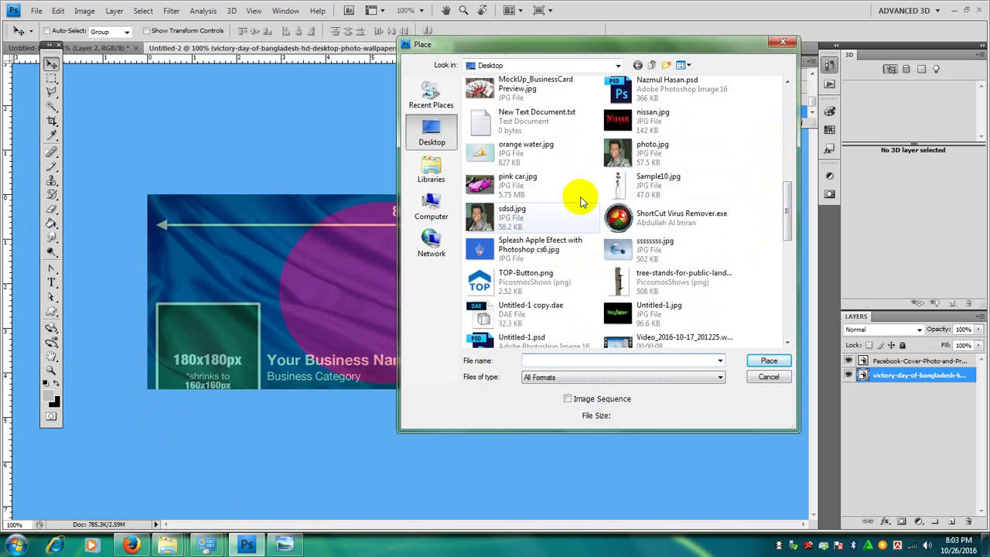
pyautogui.click(509, 217)
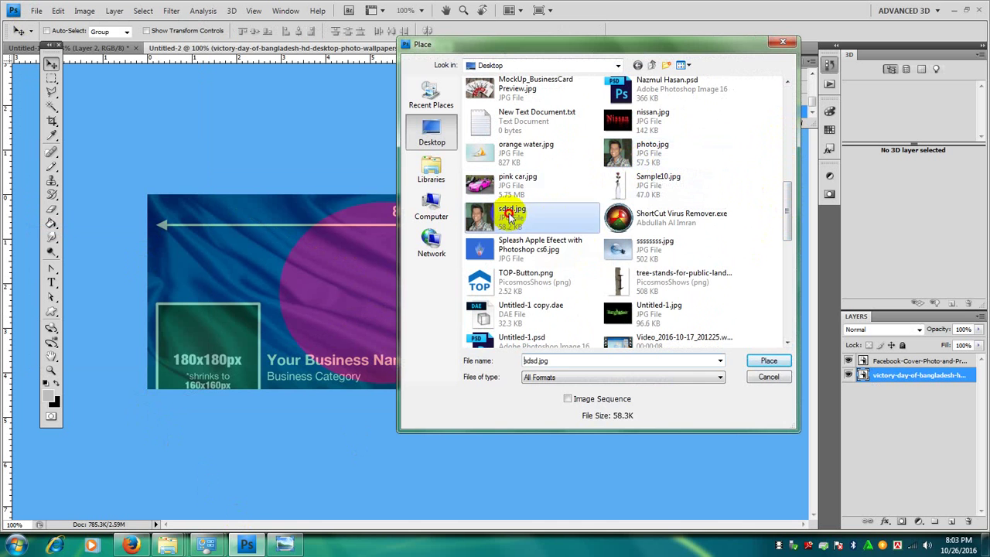
pyautogui.doubleClick(509, 217)
# - Enlarge the portrait and position it across the banner's right side, then commit
pyautogui.moveTo(434, 314); pyautogui.dragTo(493, 376)
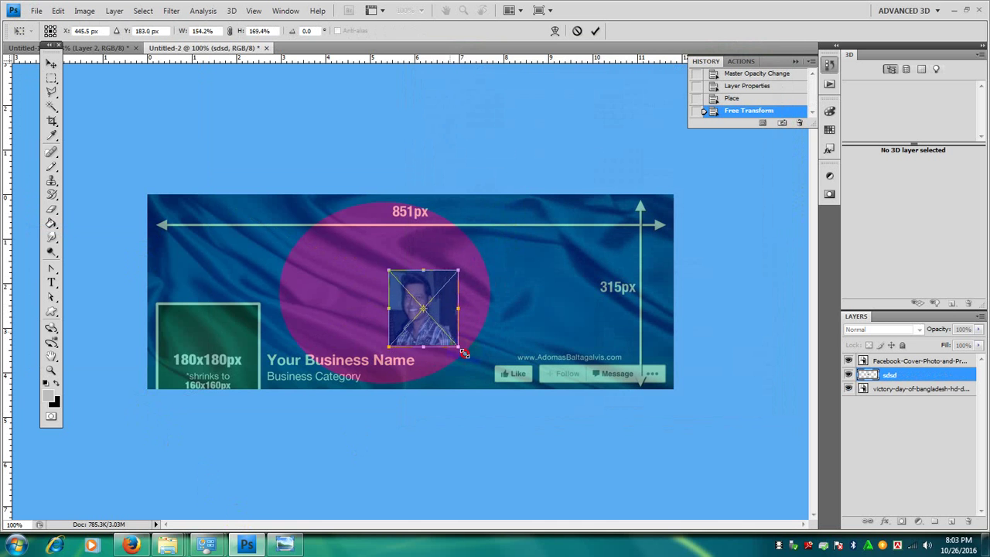
pyautogui.moveTo(464, 320)
pyautogui.mouseDown()
pyautogui.moveTo(584, 292)
pyautogui.moveTo(601, 316)
pyautogui.mouseUp()
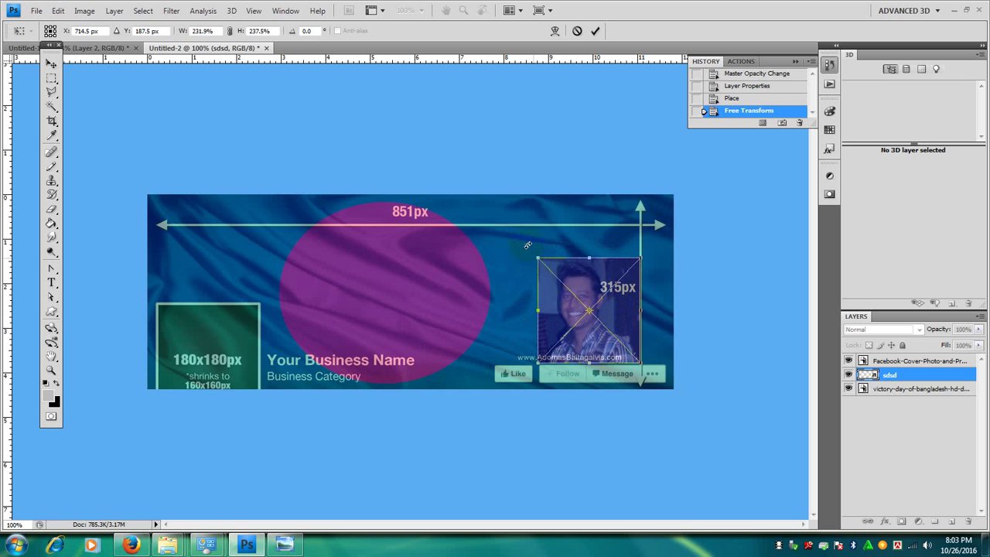
pyautogui.moveTo(538, 256); pyautogui.dragTo(508, 221)
pyautogui.moveTo(496, 215); pyautogui.dragTo(492, 217)
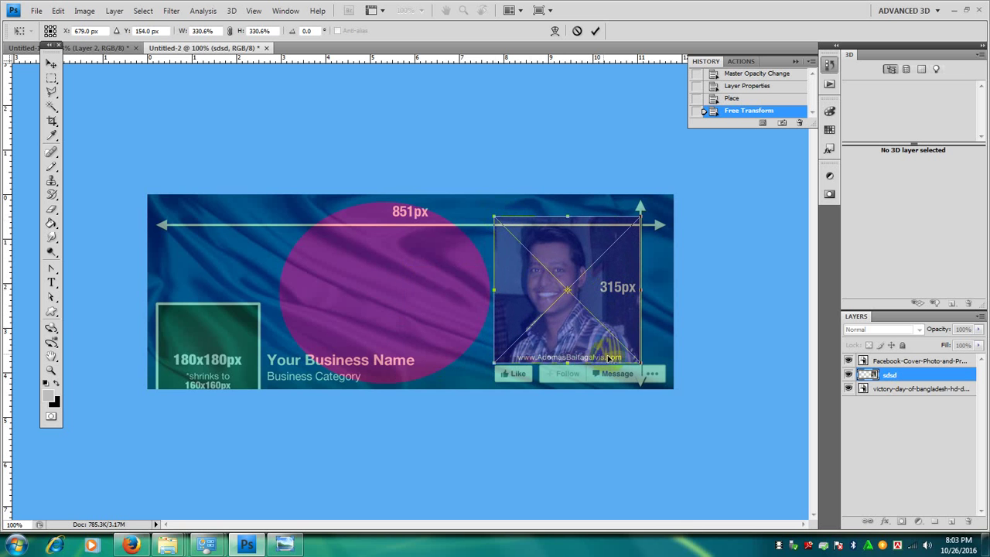
pyautogui.moveTo(639, 360)
pyautogui.mouseDown()
pyautogui.moveTo(626, 338)
pyautogui.moveTo(635, 333)
pyautogui.moveTo(673, 366)
pyautogui.mouseUp()
pyautogui.click(675, 362)
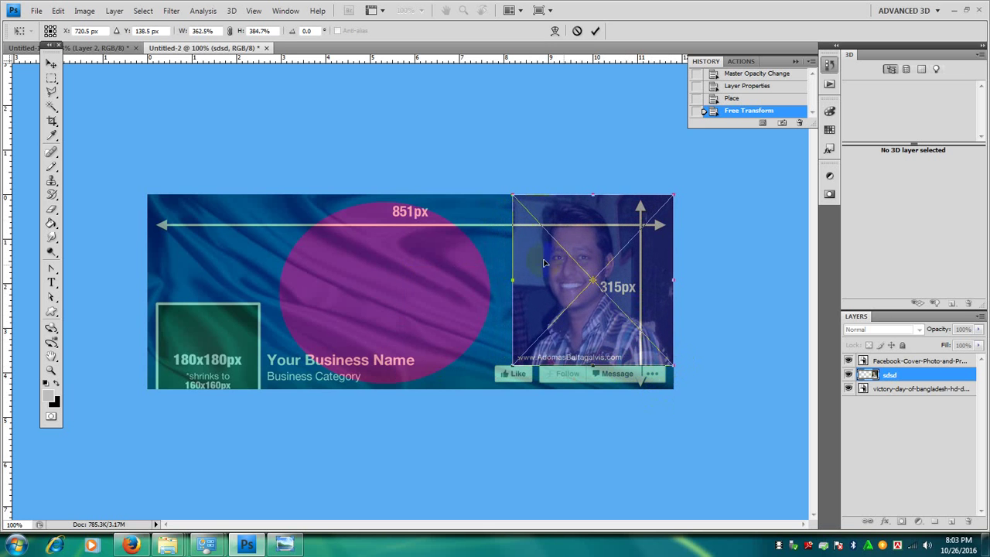
pyautogui.moveTo(512, 194); pyautogui.dragTo(515, 208)
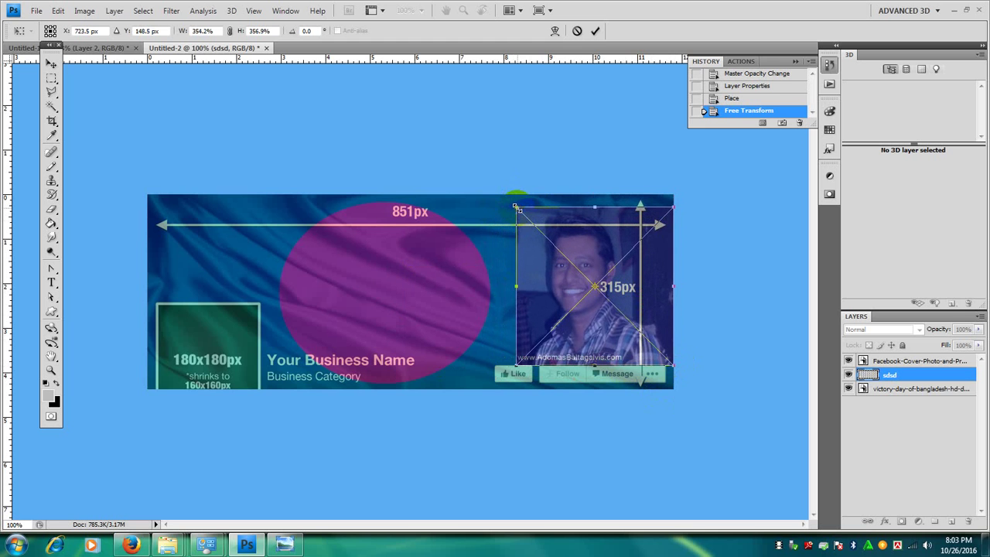
pyautogui.press('Return')
pyautogui.click(751, 303)
# - Select the sdsd layer and toggle the Facebook cover template on and off, leaving it visible
pyautogui.click(866, 371)
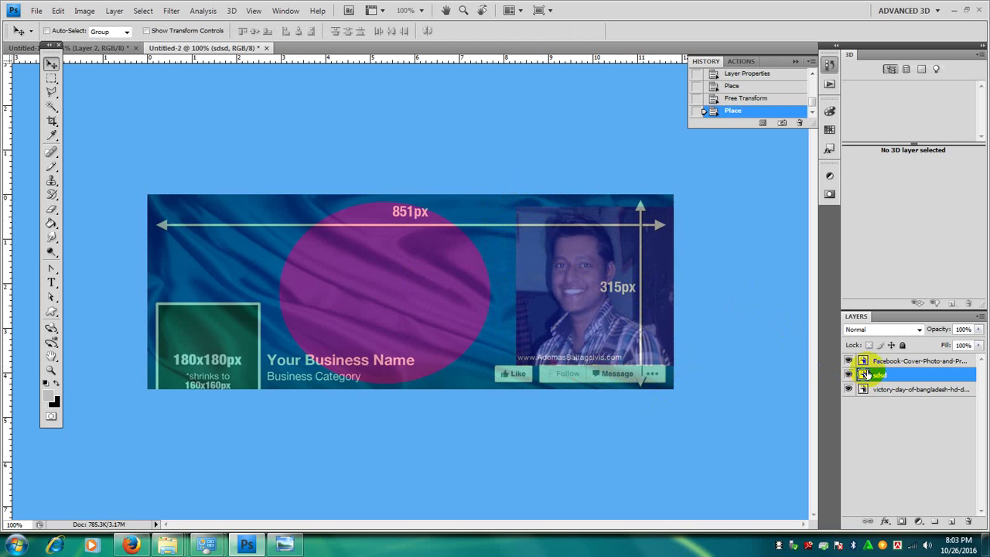
pyautogui.click(849, 361)
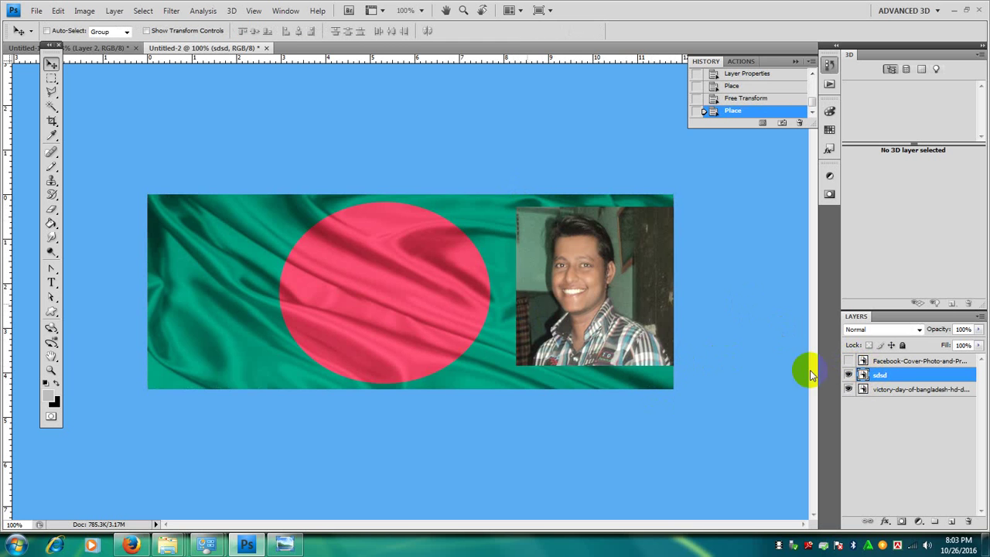
pyautogui.click(849, 361)
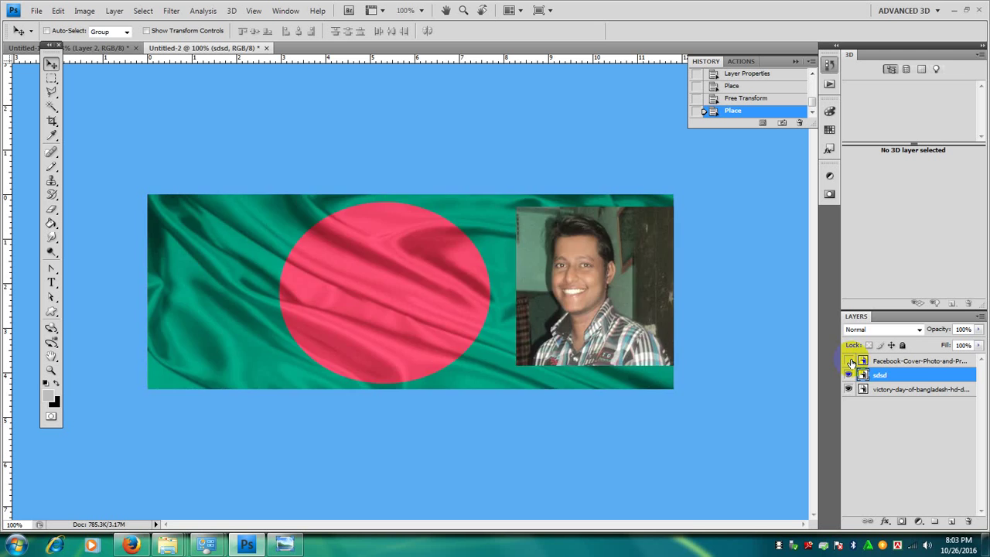
pyautogui.click(849, 362)
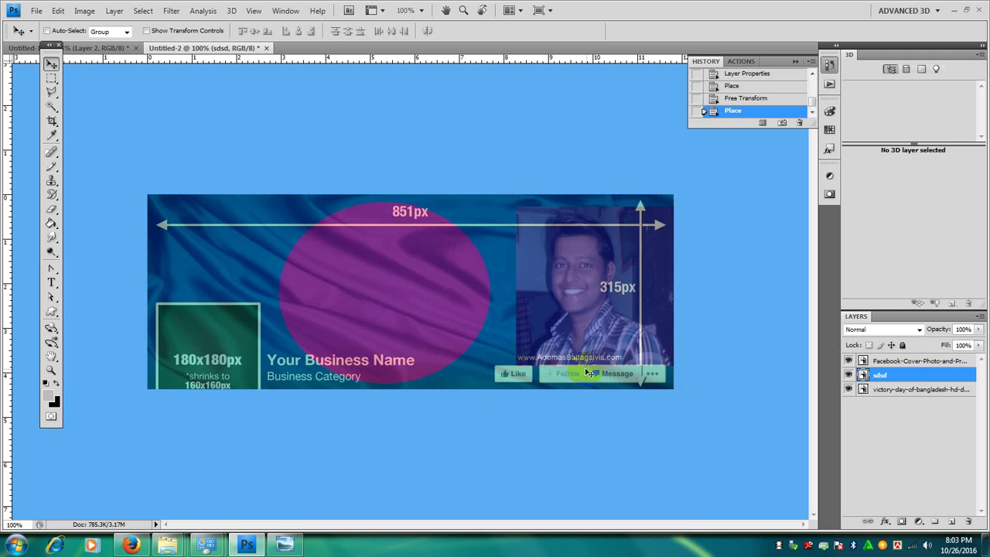
pyautogui.click(849, 361)
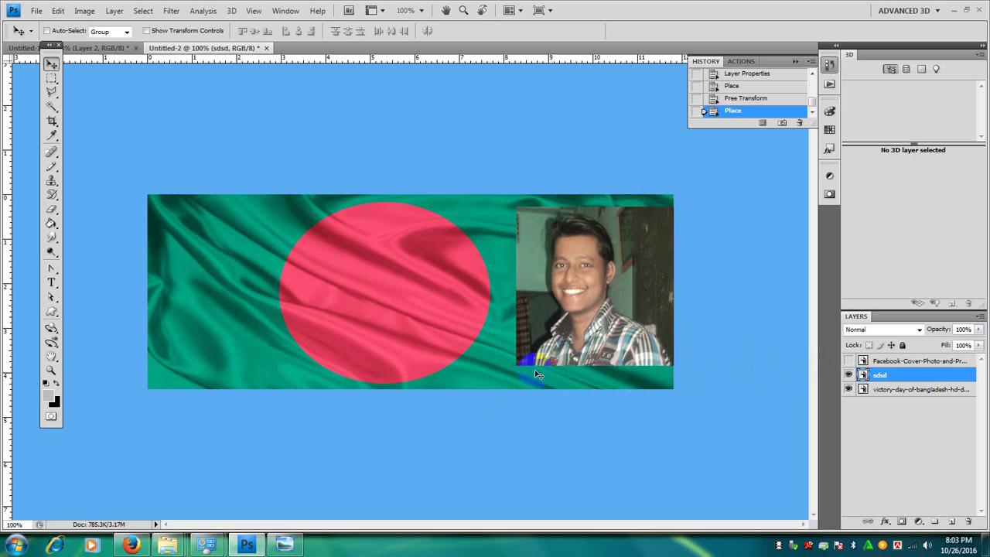
pyautogui.click(849, 361)
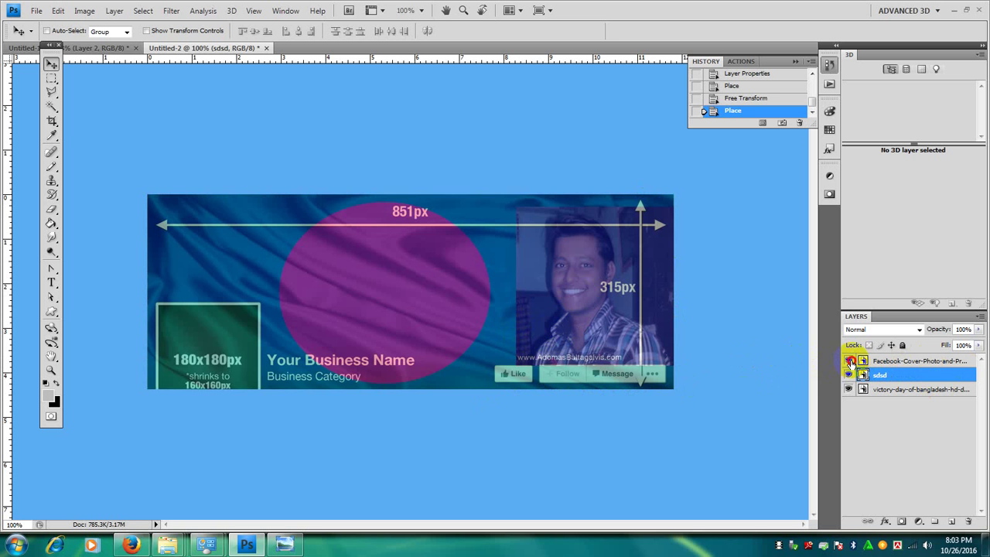
pyautogui.click(848, 361)
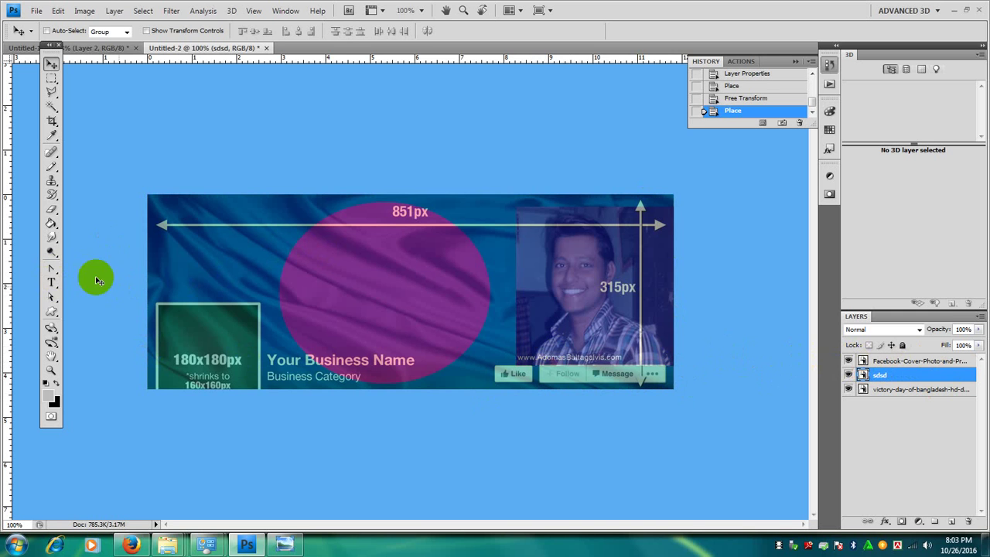
pyautogui.click(53, 283)
# - Create an empty type layer on the flag's left, then ask to delete it
pyautogui.click(222, 282)
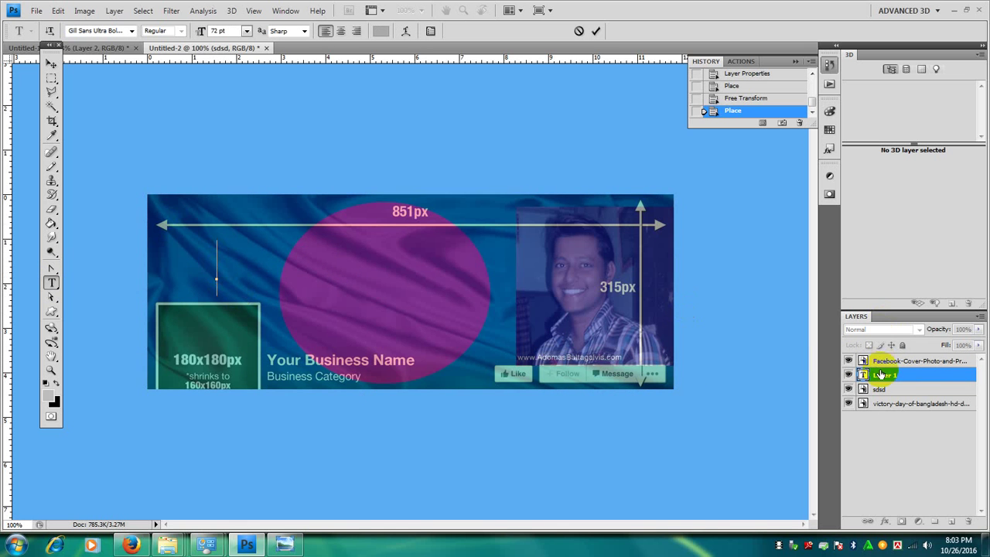
pyautogui.click(970, 522)
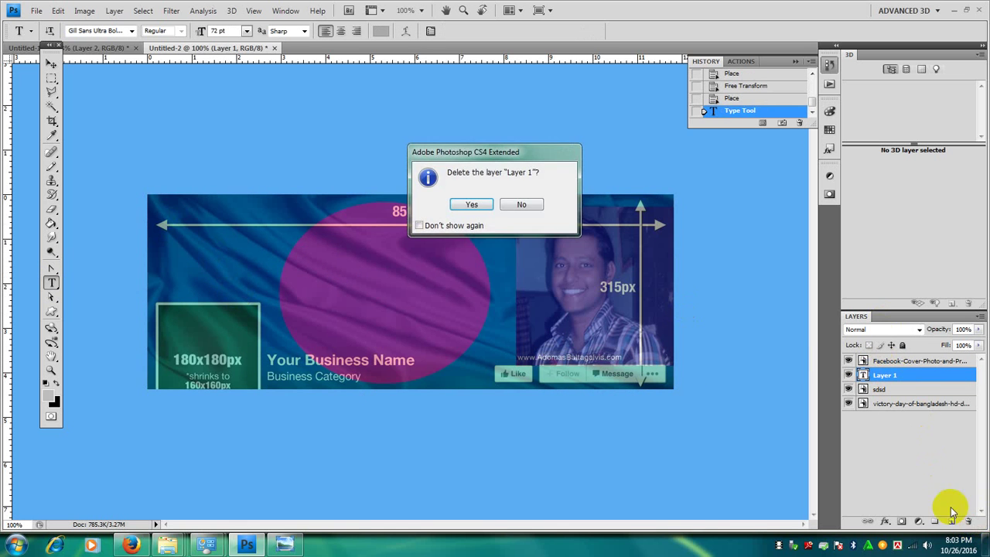
# - Delete the empty Layer 1, hide the cover template, and select the flag layer
pyautogui.click(475, 202)
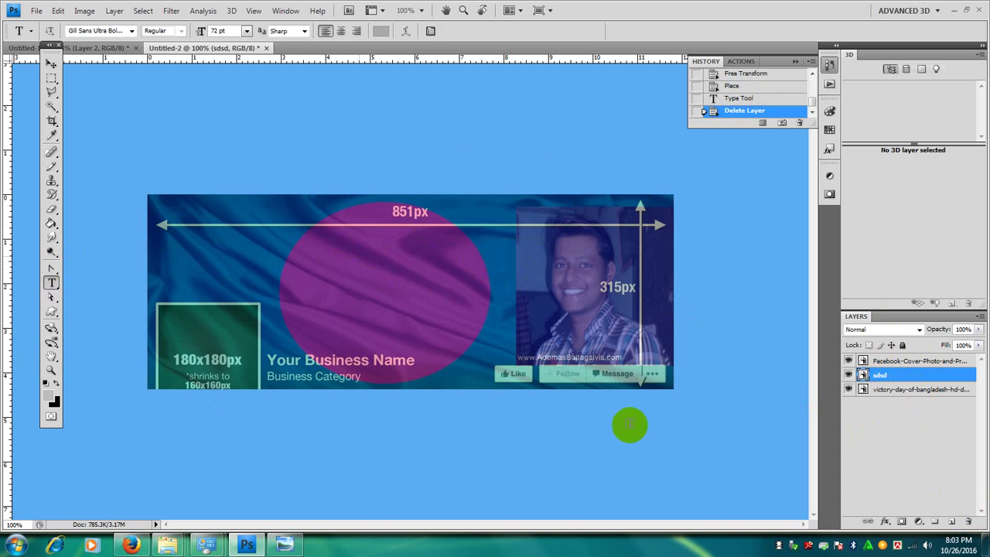
pyautogui.click(849, 361)
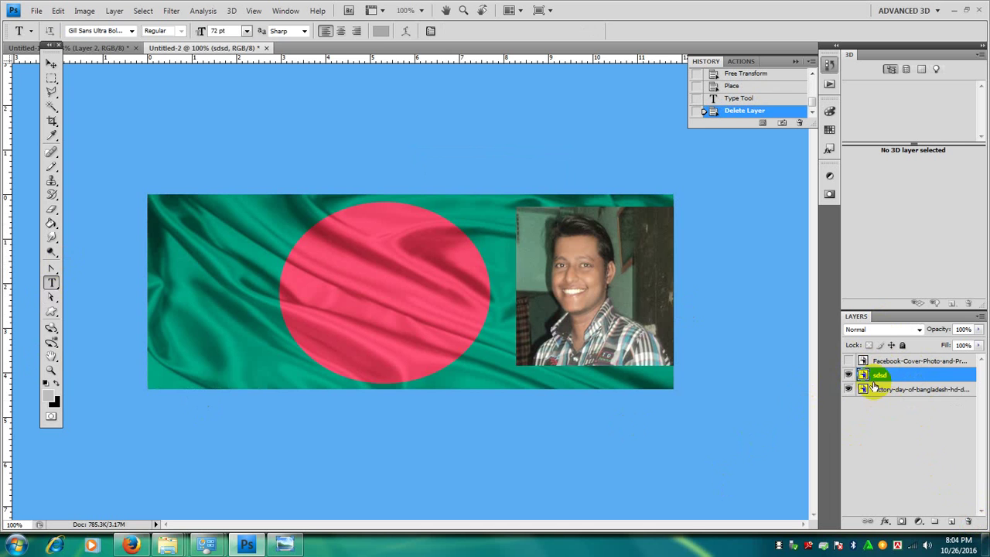
pyautogui.click(880, 390)
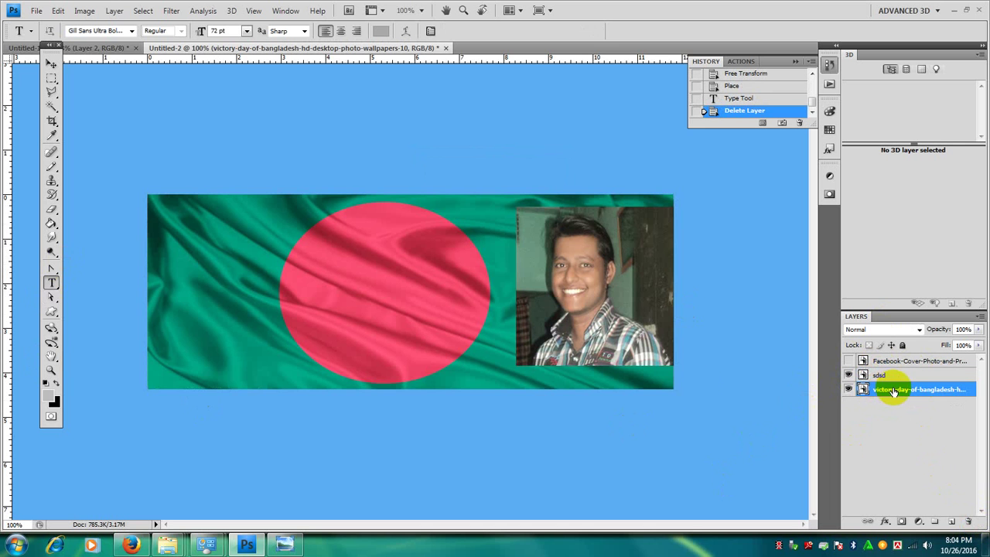
pyautogui.rightClick(52, 283)
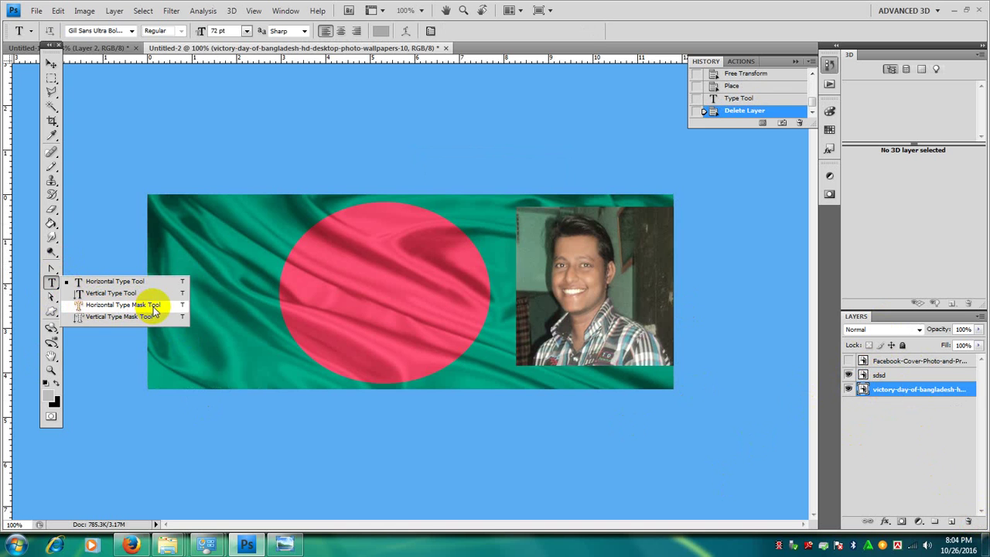
# - Type 'Mohan Bijoy Dibosh' with the Horizontal Type Mask Tool on the flag's left
pyautogui.click(108, 304)
pyautogui.click(199, 285)
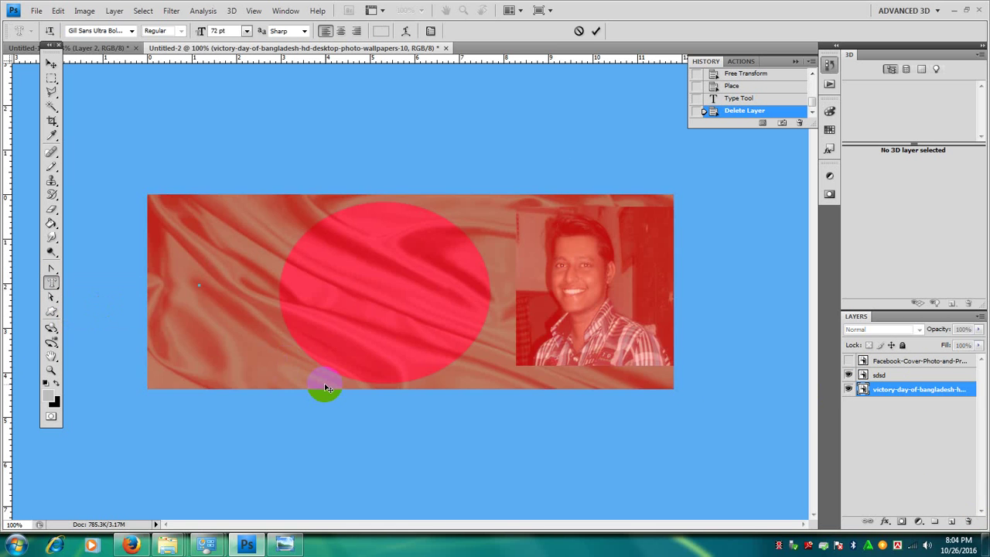
pyautogui.write('Mo')
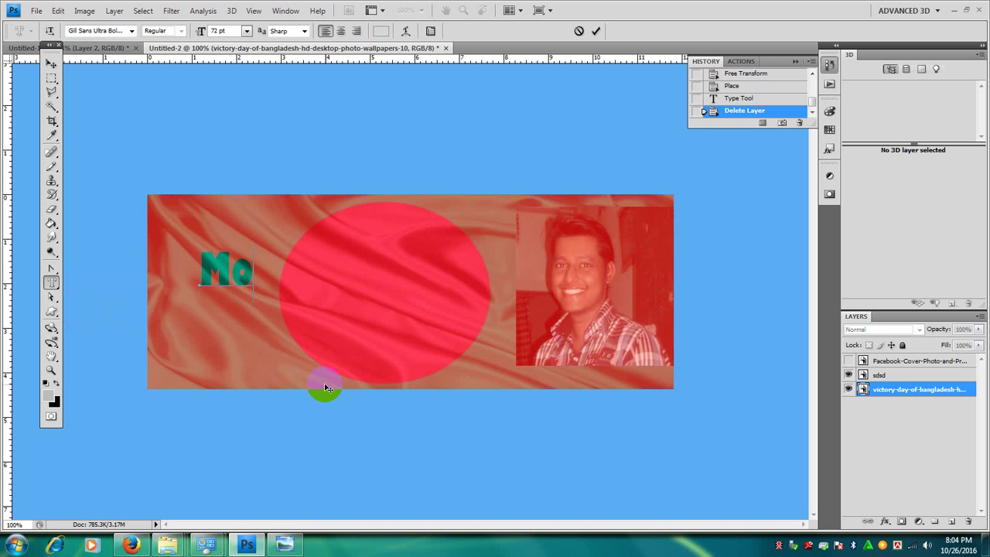
pyautogui.write('han')
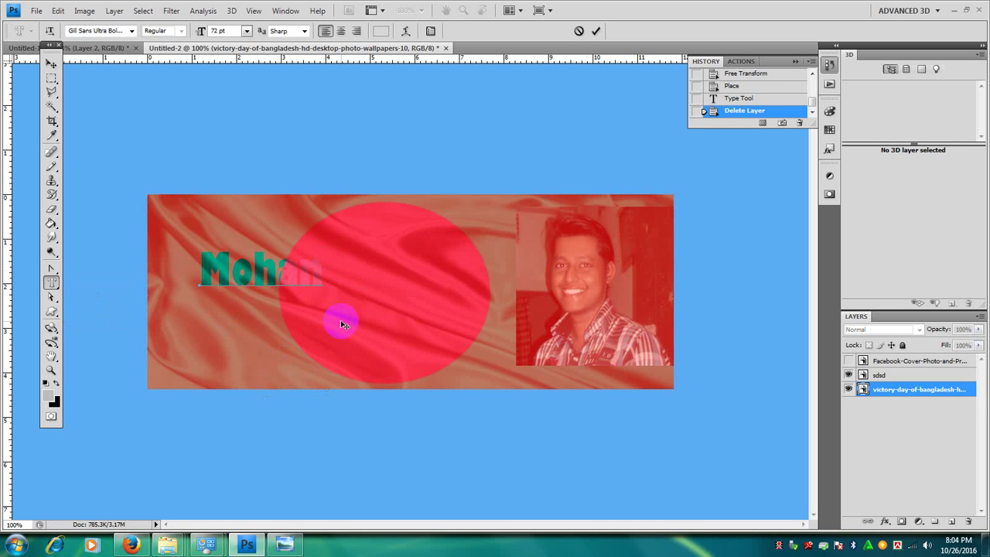
pyautogui.write('Bi')
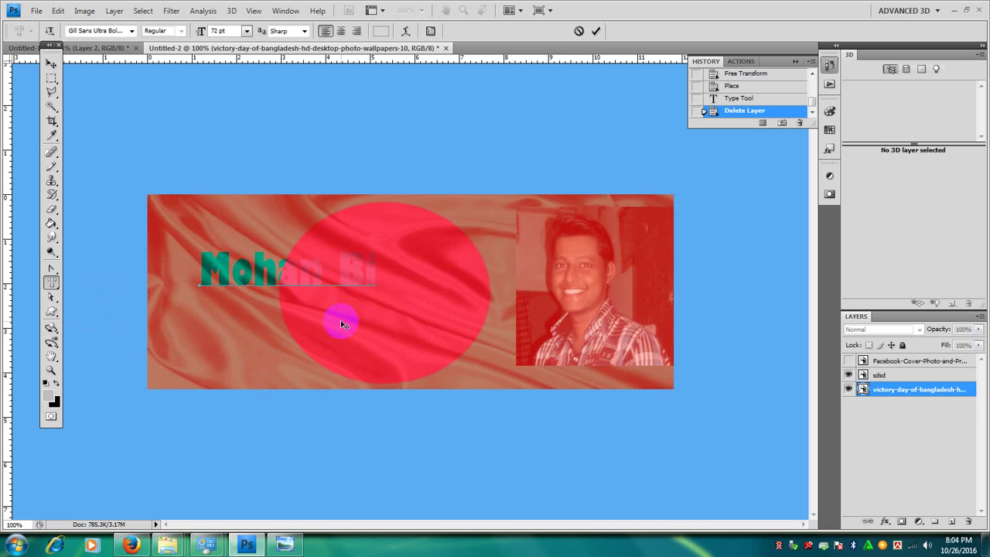
pyautogui.write('jo')
pyautogui.write('y Di')
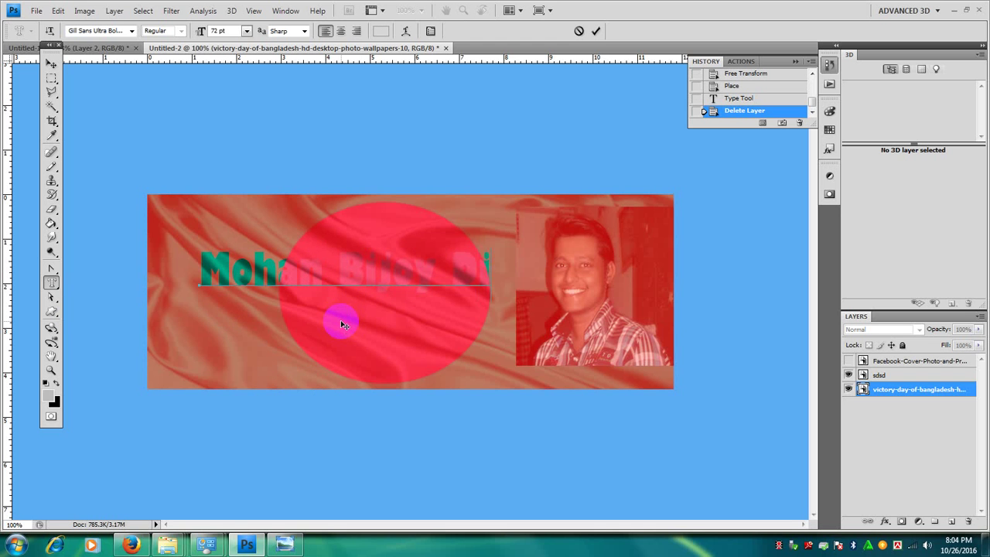
pyautogui.write('bos')
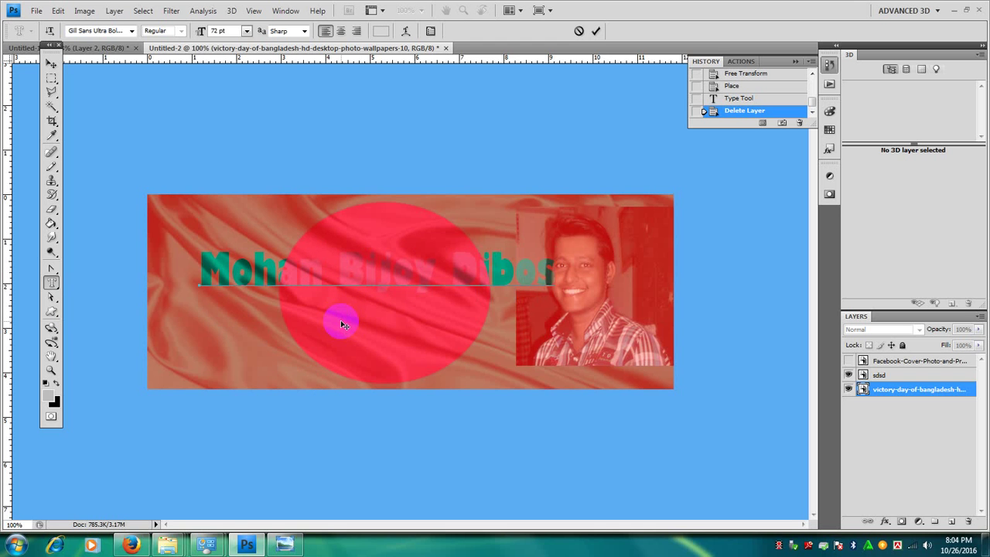
pyautogui.write('h')
pyautogui.click(51, 65)
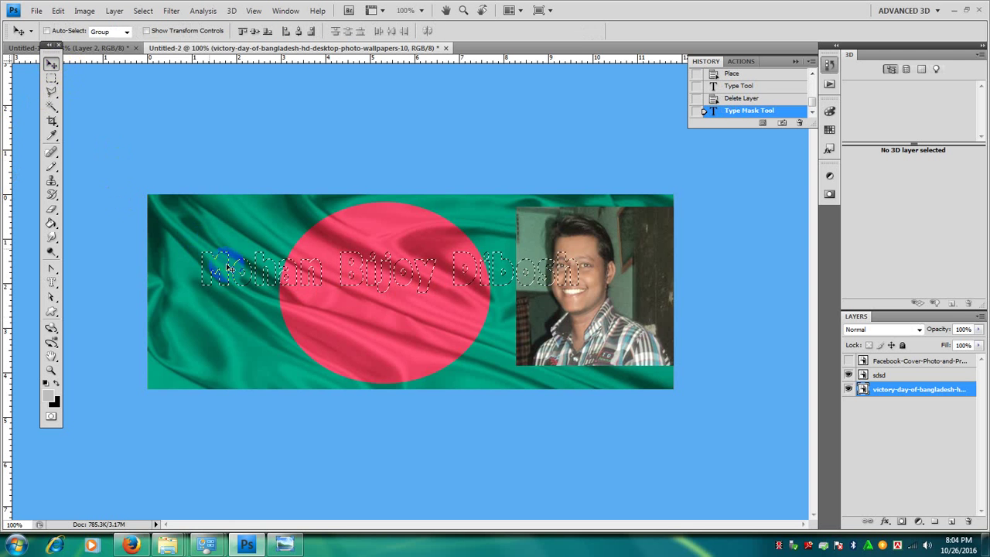
# - Undo the accidental flag move, recommit the text mask, and nudge the selection left
pyautogui.moveTo(312, 285); pyautogui.dragTo(290, 278)
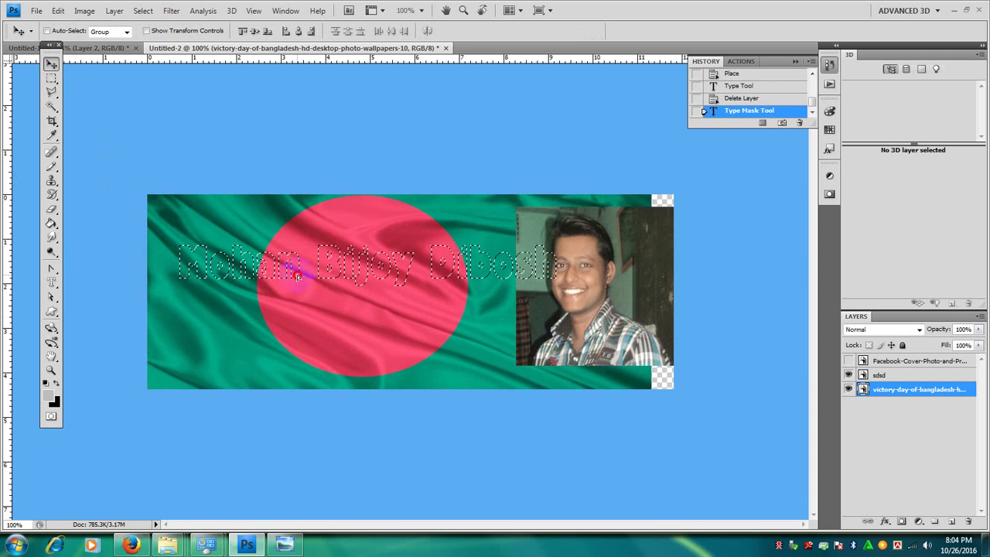
pyautogui.hotkey('ctrl', 'z')
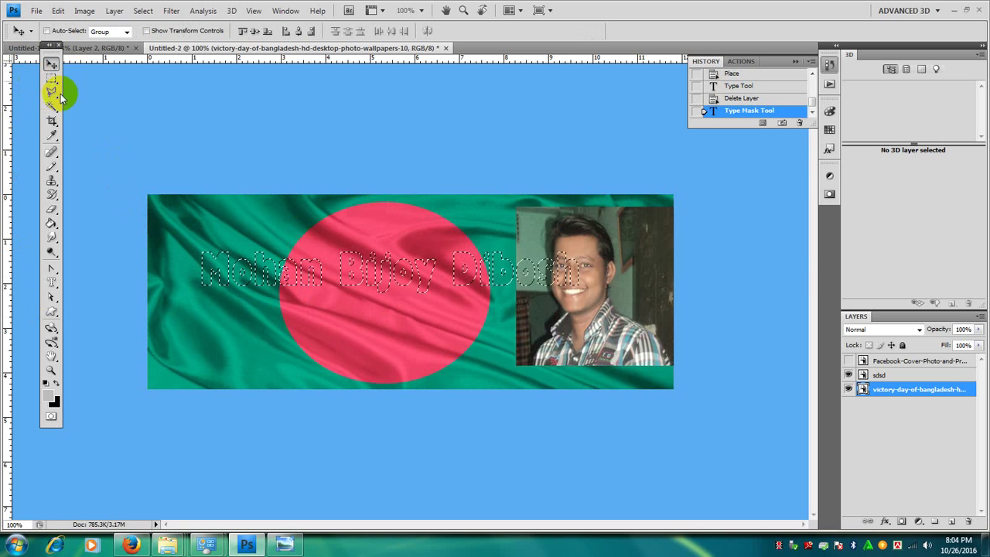
pyautogui.click(52, 282)
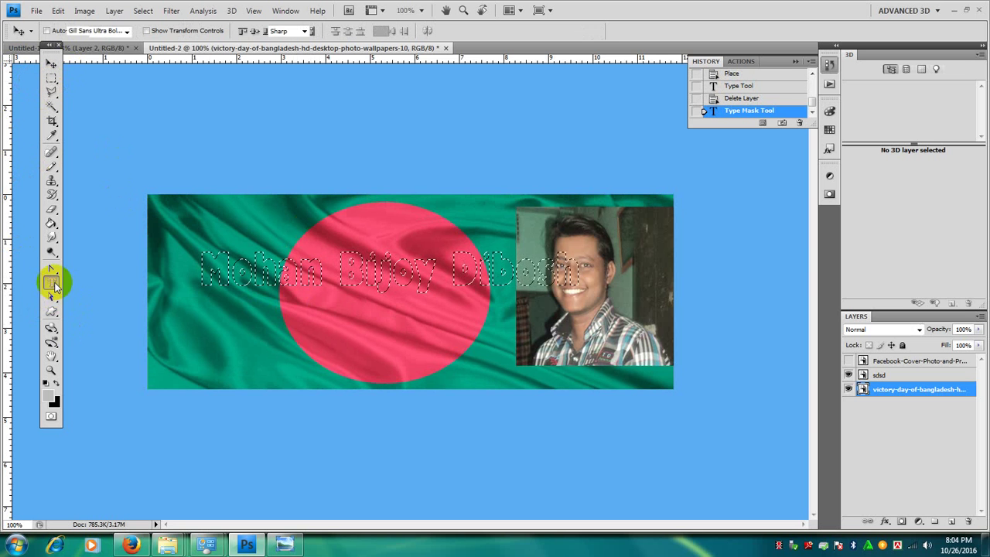
pyautogui.click(209, 282)
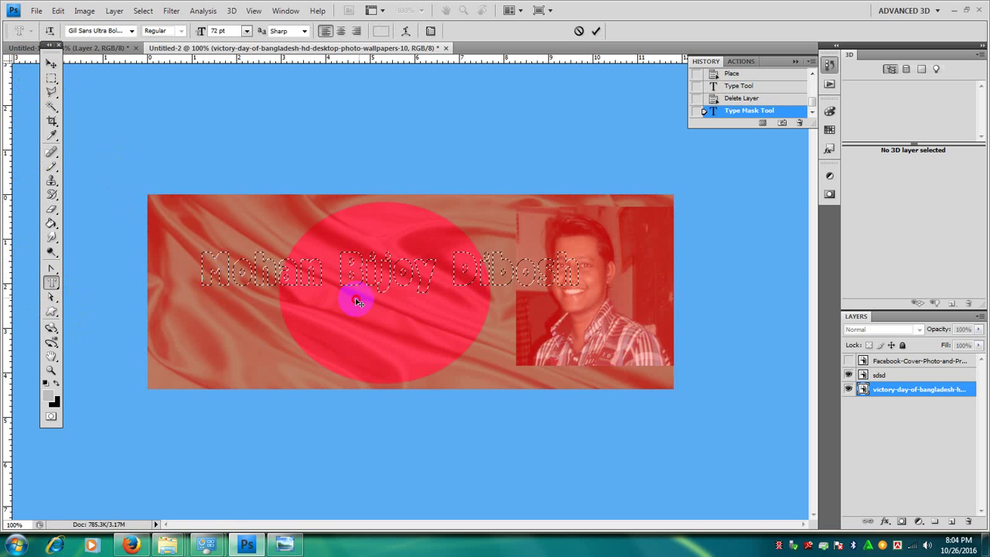
pyautogui.click(898, 396)
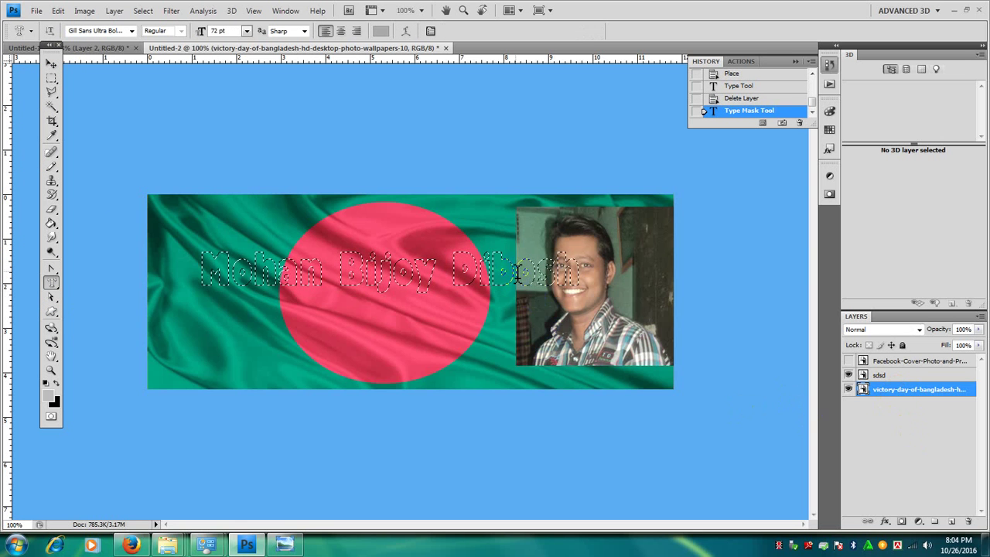
pyautogui.click(51, 80)
pyautogui.hotkey('shift', 'Left')
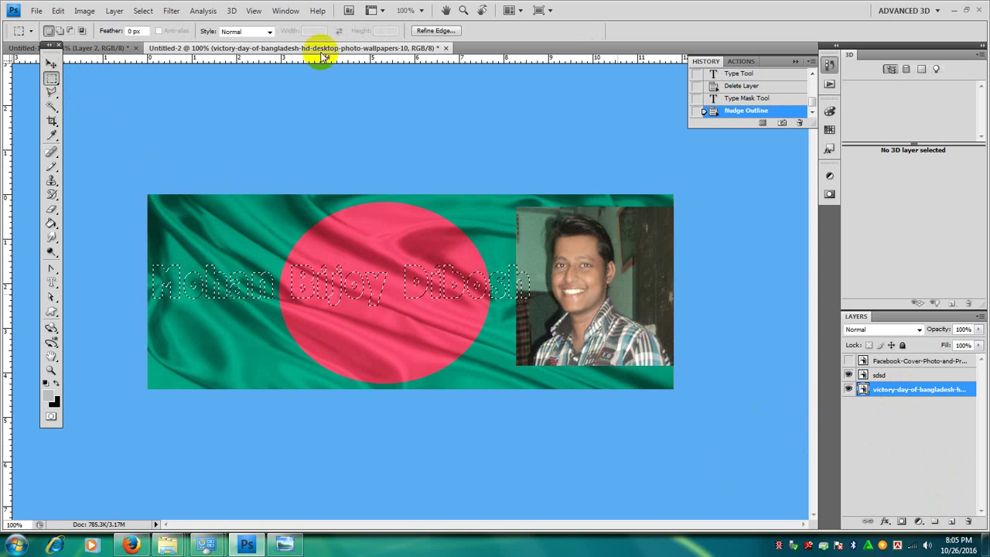
pyautogui.click(112, 16)
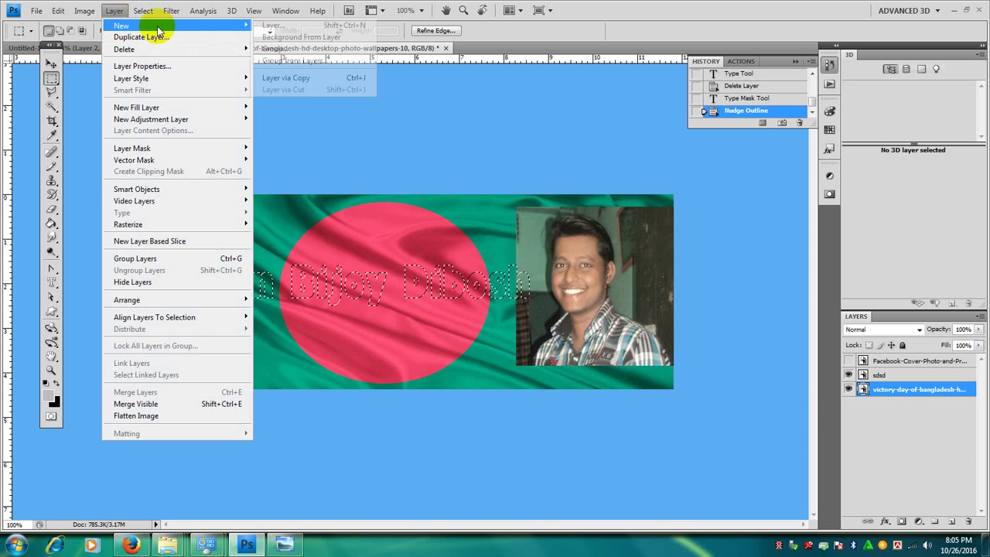
pyautogui.moveTo(121, 26)
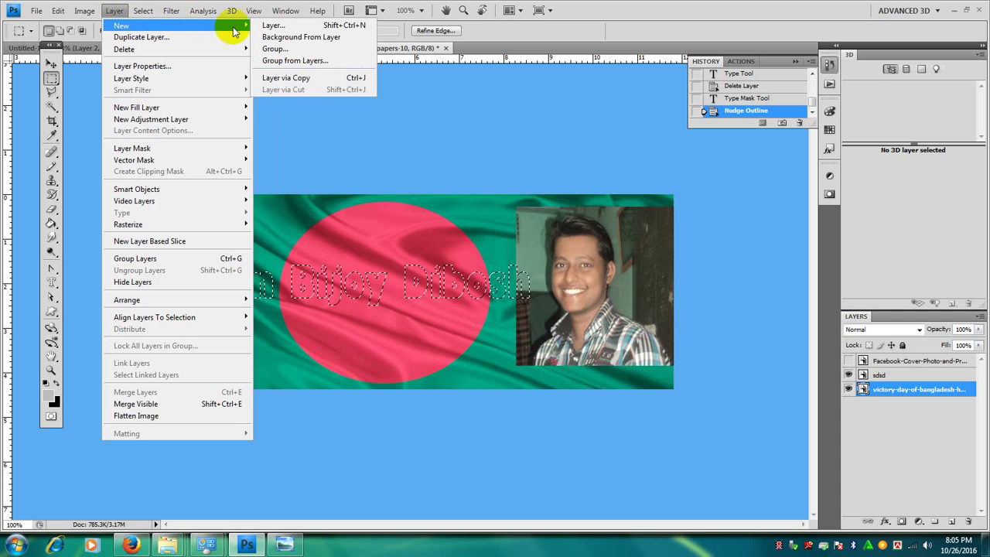
# - Add a new Layer 1 with a Drop Shadow at 17 px distance
pyautogui.click(273, 28)
pyautogui.click(631, 307)
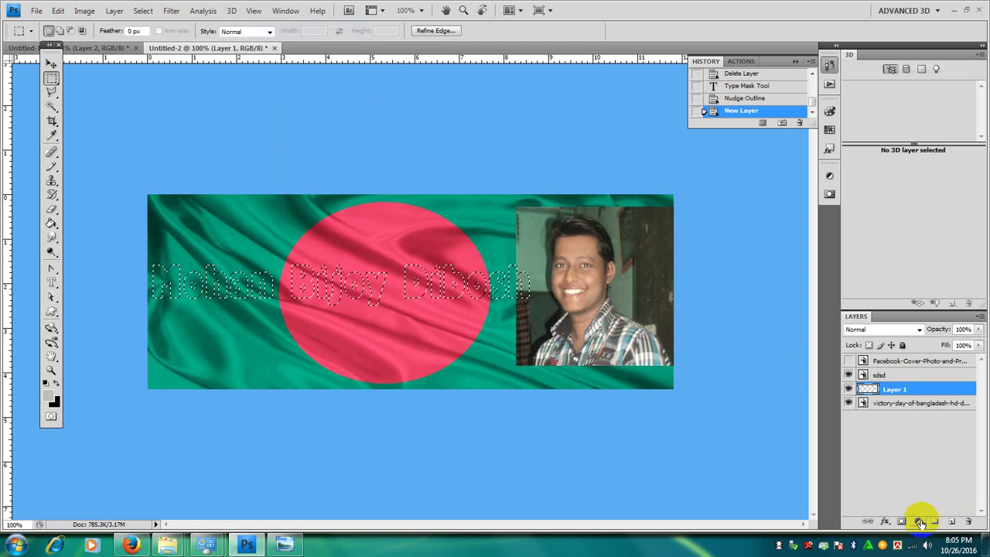
pyautogui.rightClick(890, 390)
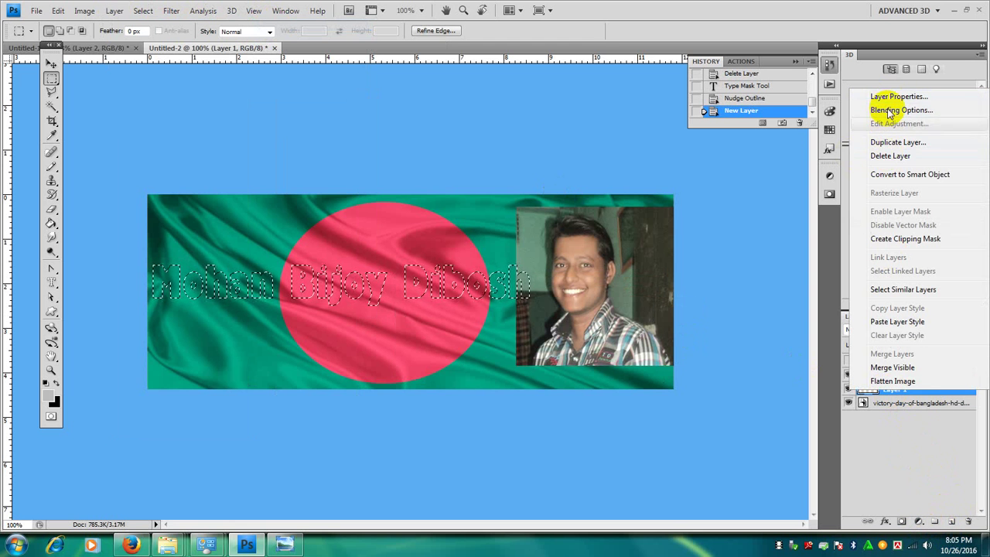
pyautogui.click(897, 110)
pyautogui.click(581, 132)
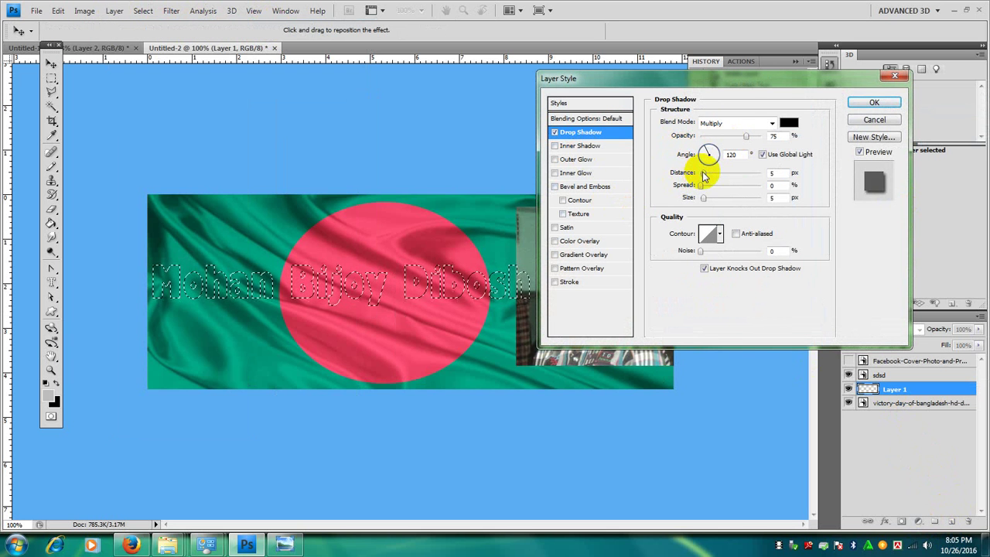
pyautogui.moveTo(703, 172); pyautogui.dragTo(710, 173)
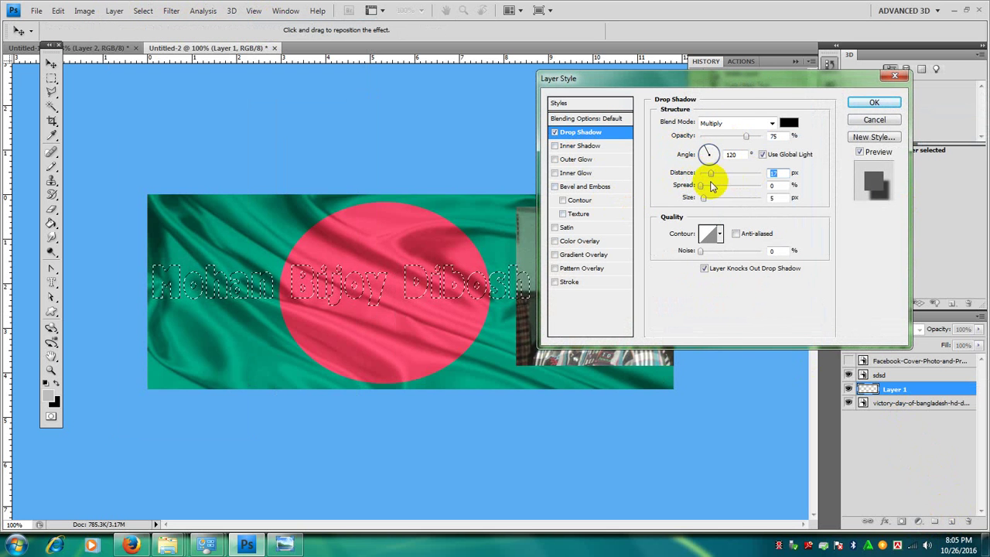
pyautogui.click(873, 103)
# - Clear the Mohan Bijoy Dibosh text selection
pyautogui.click(51, 64)
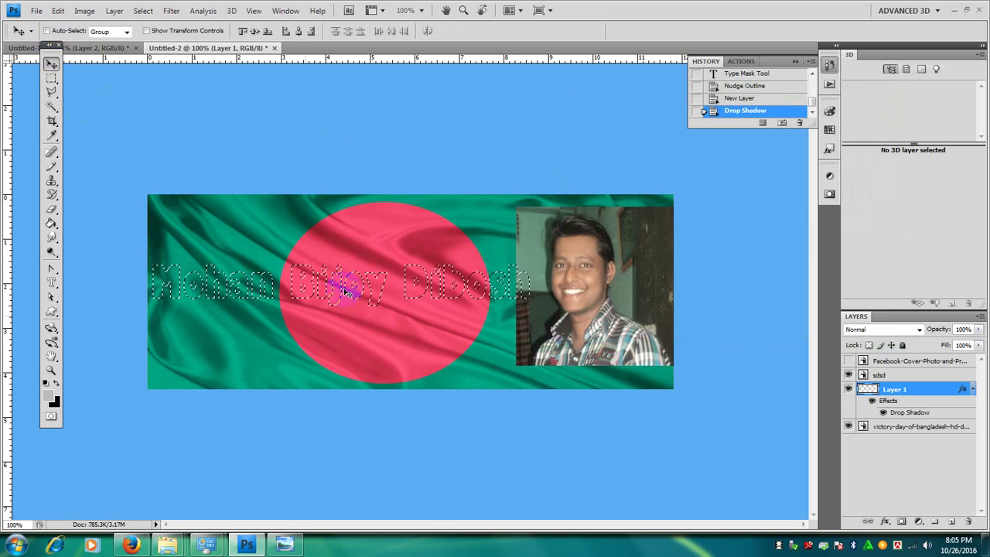
pyautogui.click(51, 78)
pyautogui.click(139, 170)
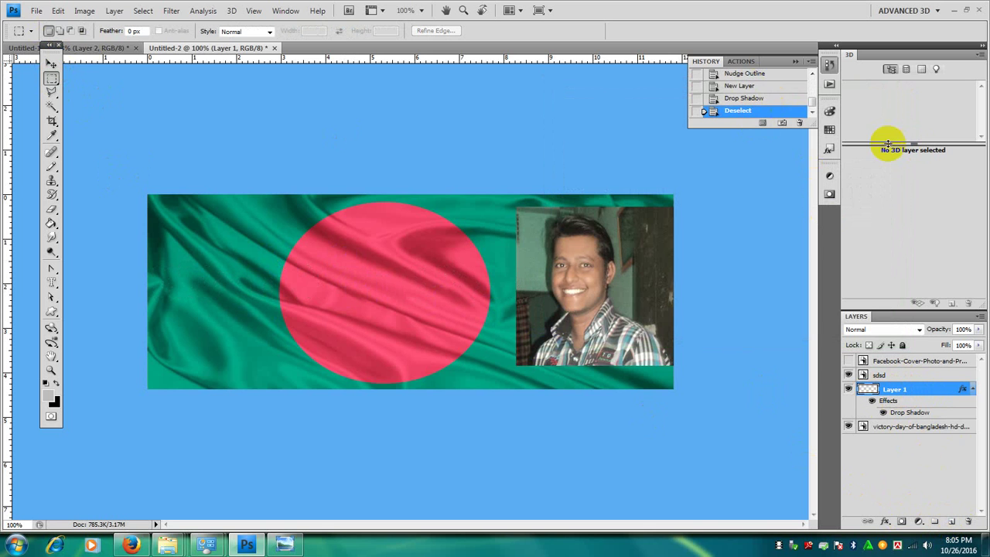
# - Try several preset styles from the Styles panel on Layer 1
pyautogui.click(830, 111)
pyautogui.click(763, 107)
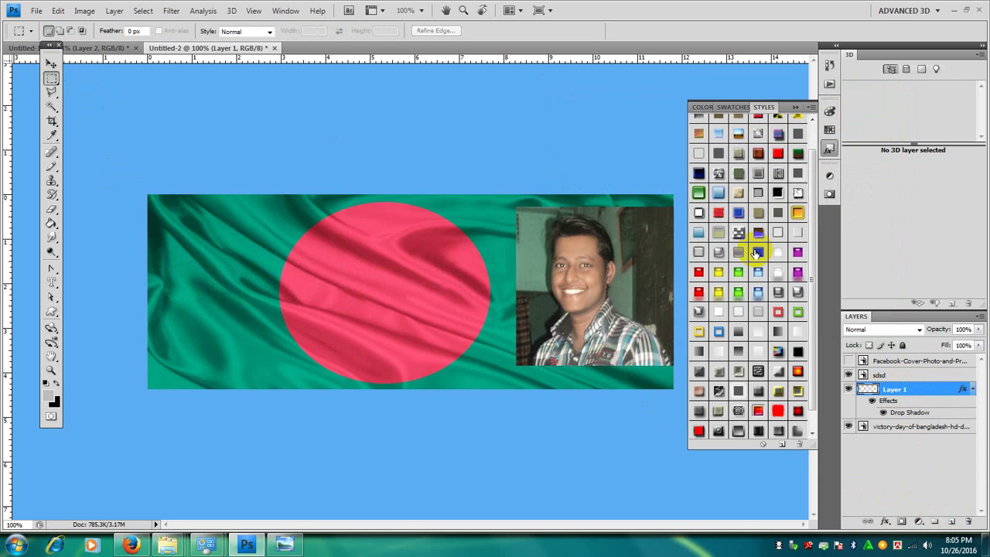
pyautogui.click(739, 213)
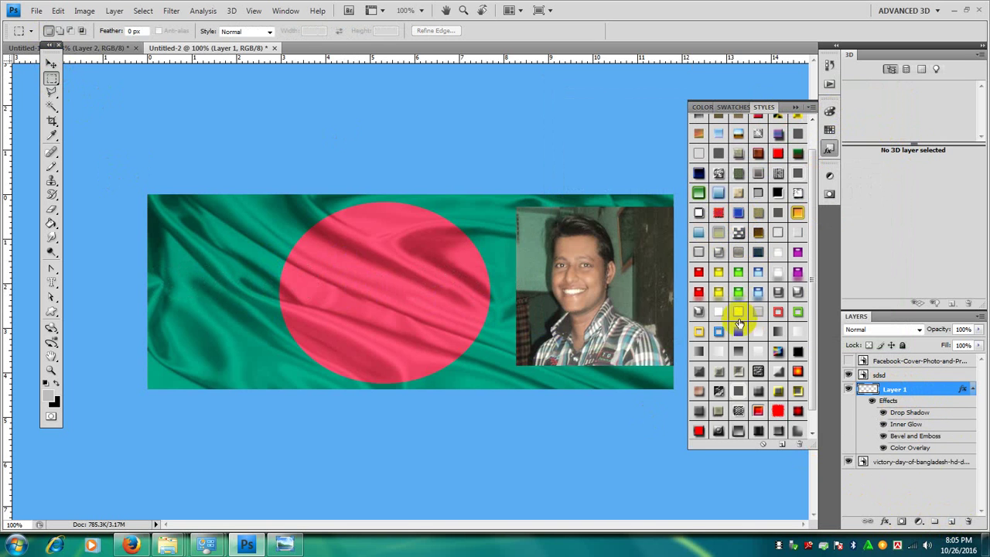
pyautogui.click(727, 331)
pyautogui.click(719, 331)
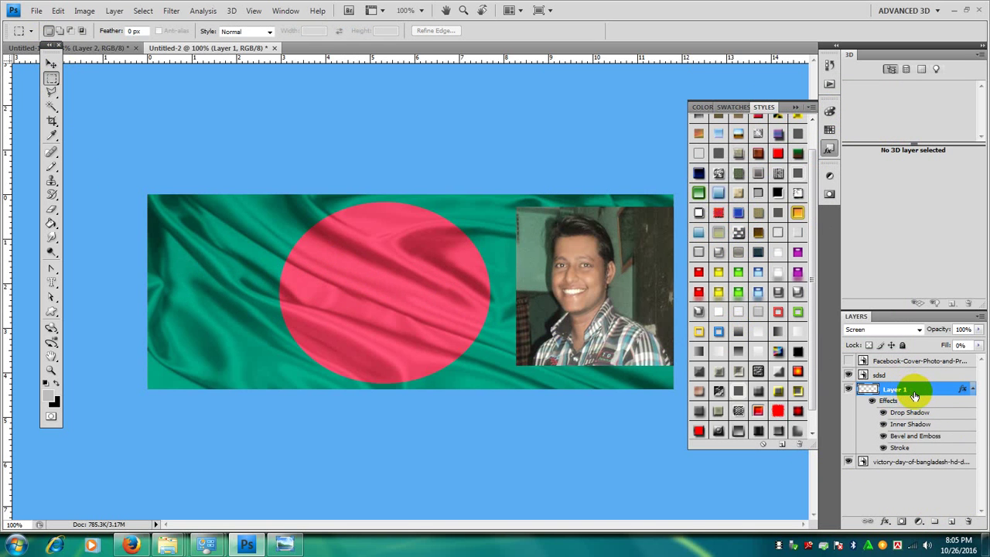
# - Delete the styled Layer 1 and confirm the deletion
pyautogui.click(974, 390)
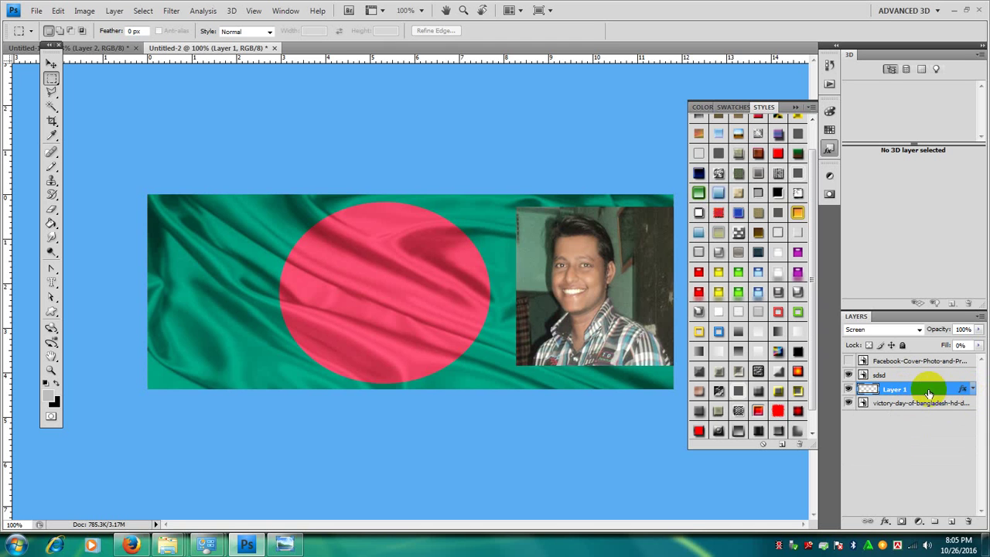
pyautogui.click(968, 522)
pyautogui.press('Return')
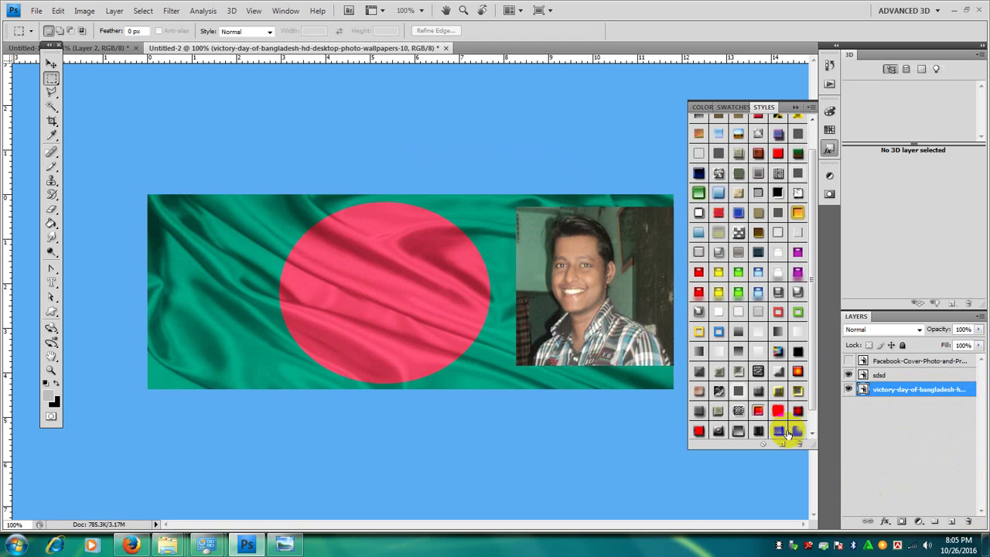
# - Add a new blank layer and rename it 'text'
pyautogui.click(115, 10)
pyautogui.moveTo(122, 25)
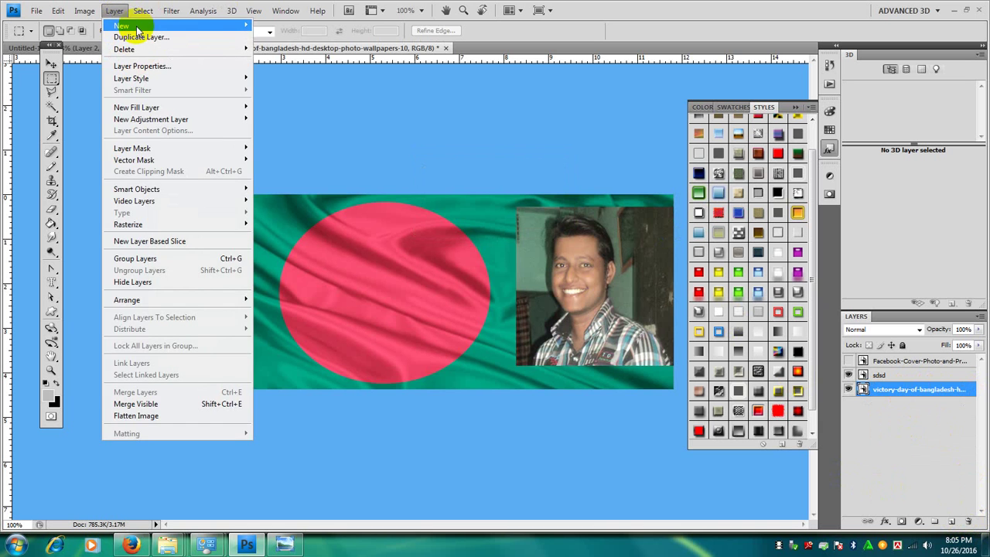
pyautogui.click(273, 25)
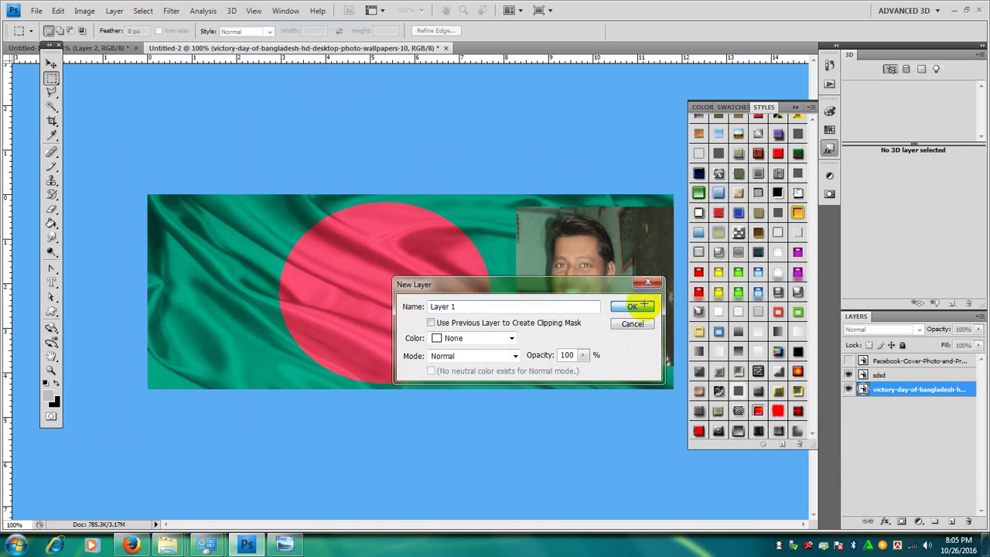
pyautogui.click(639, 306)
pyautogui.doubleClick(899, 390)
pyautogui.write('text')
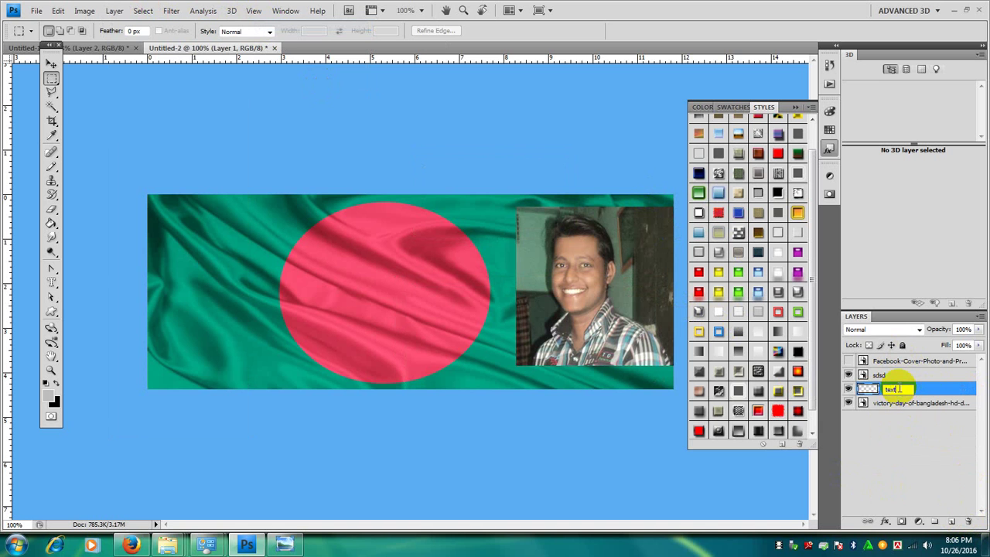
pyautogui.click(886, 439)
pyautogui.click(894, 388)
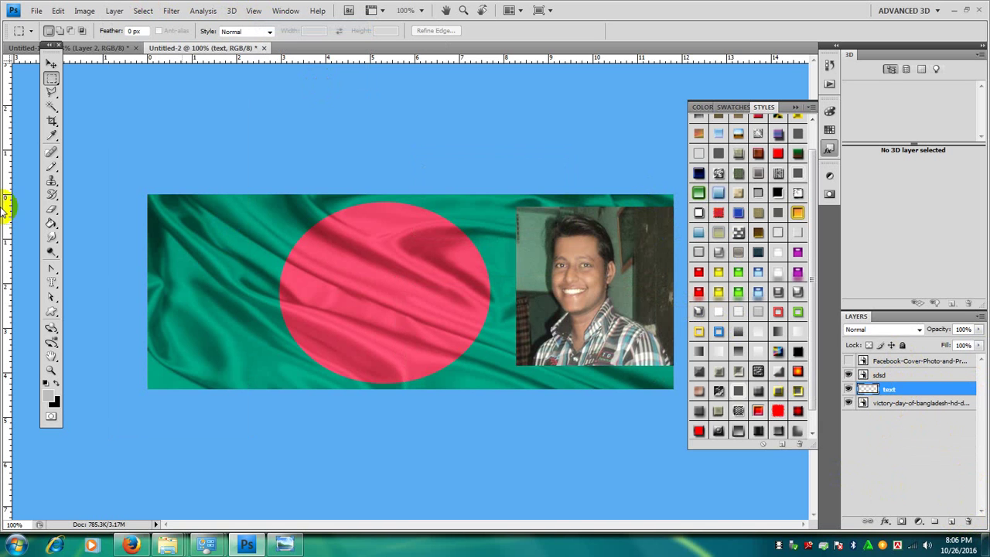
# - Type 'Mohan Bijoy Dibosh' as a type-mask selection on the flag, shifting it slightly left
pyautogui.click(51, 282)
pyautogui.click(247, 350)
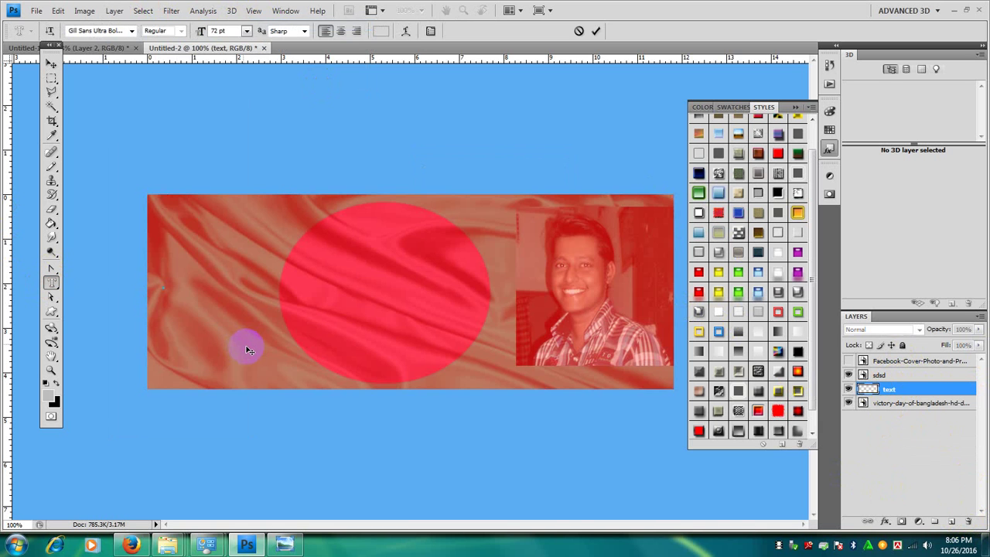
pyautogui.write('Mo')
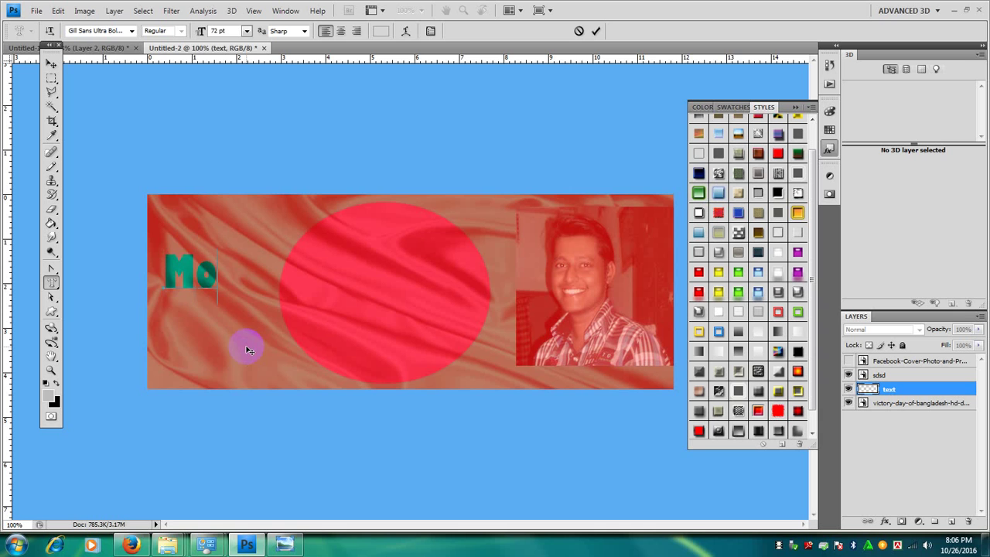
pyautogui.write('han ')
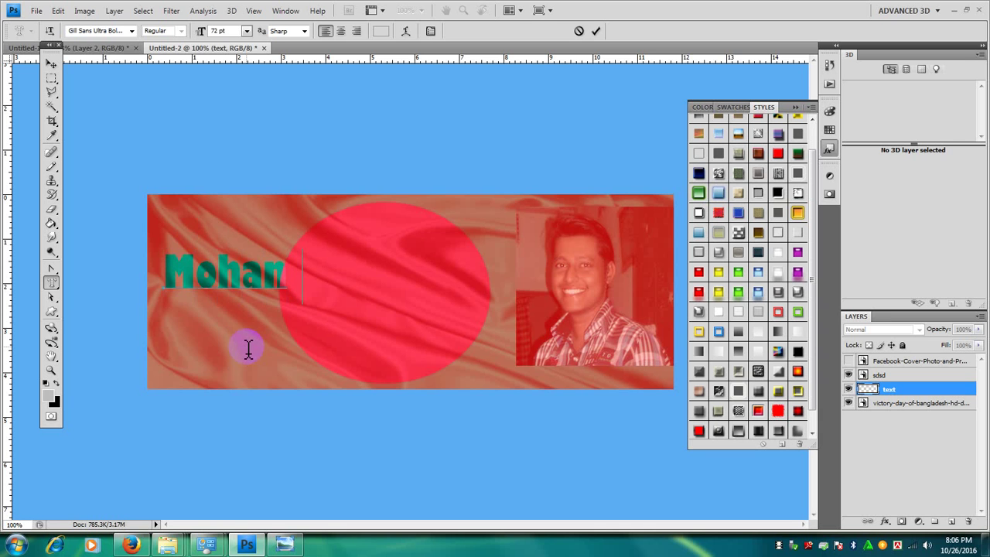
pyautogui.write('R')
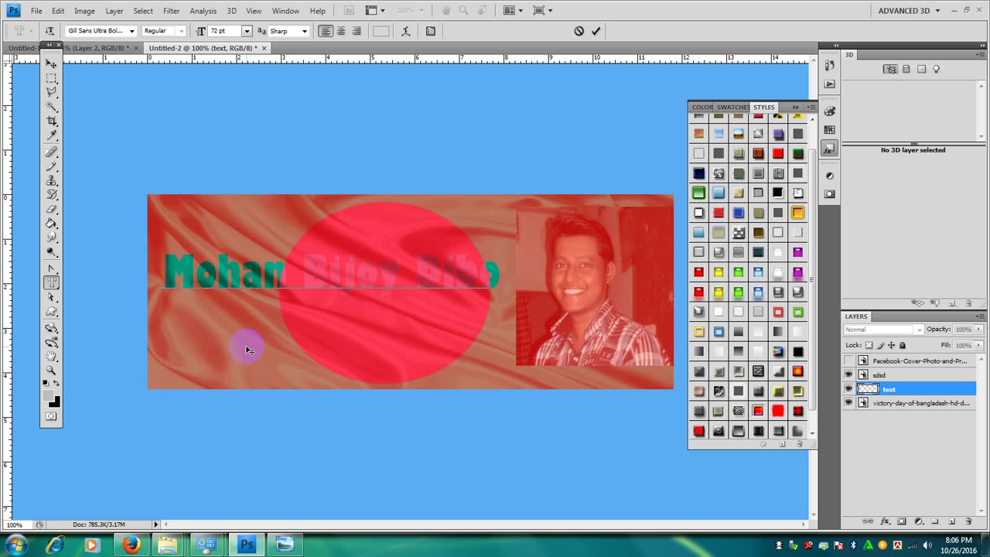
pyautogui.click(247, 189)
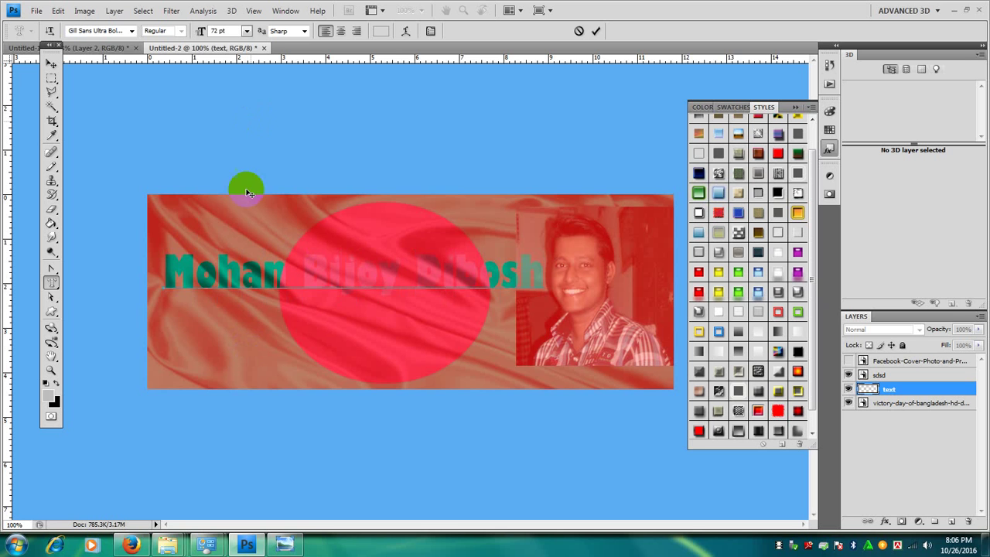
pyautogui.moveTo(263, 326); pyautogui.dragTo(256, 305)
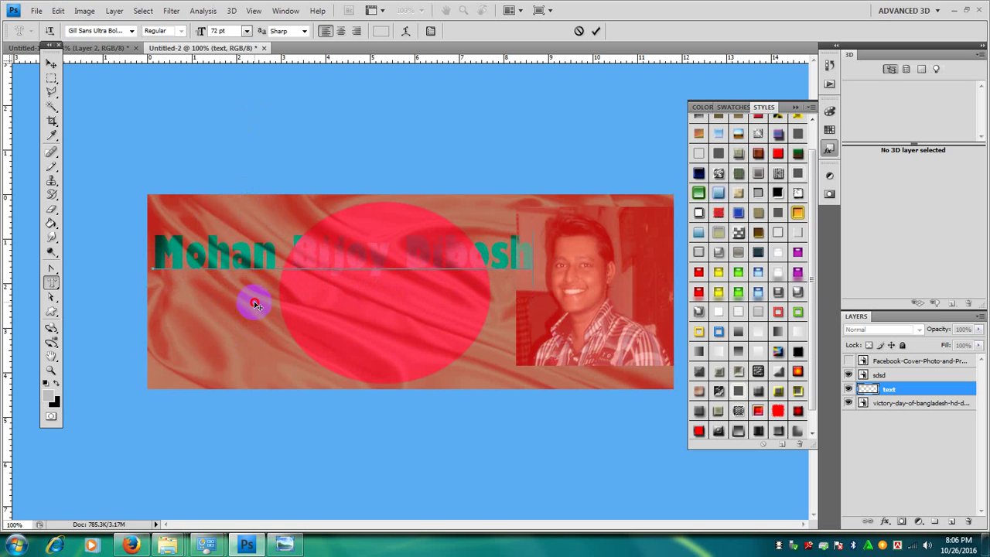
# - Show the Facebook cover template layer and move the text selection down slightly
pyautogui.click(849, 361)
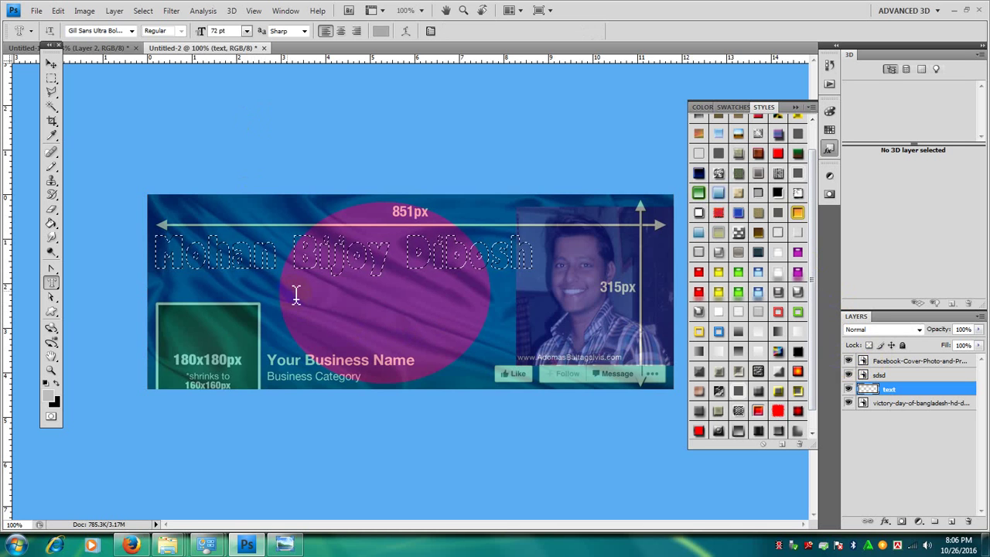
pyautogui.click(51, 78)
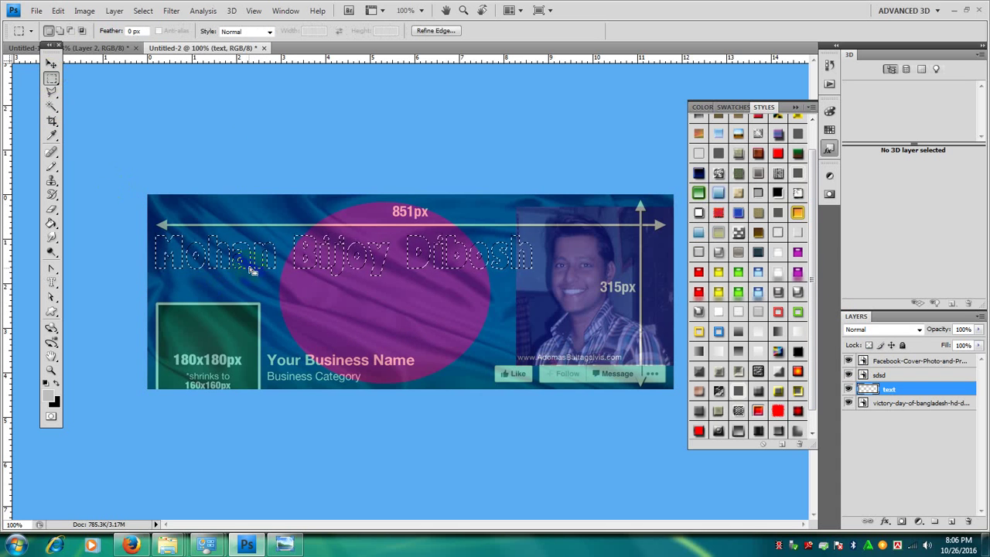
pyautogui.moveTo(249, 268); pyautogui.dragTo(249, 299)
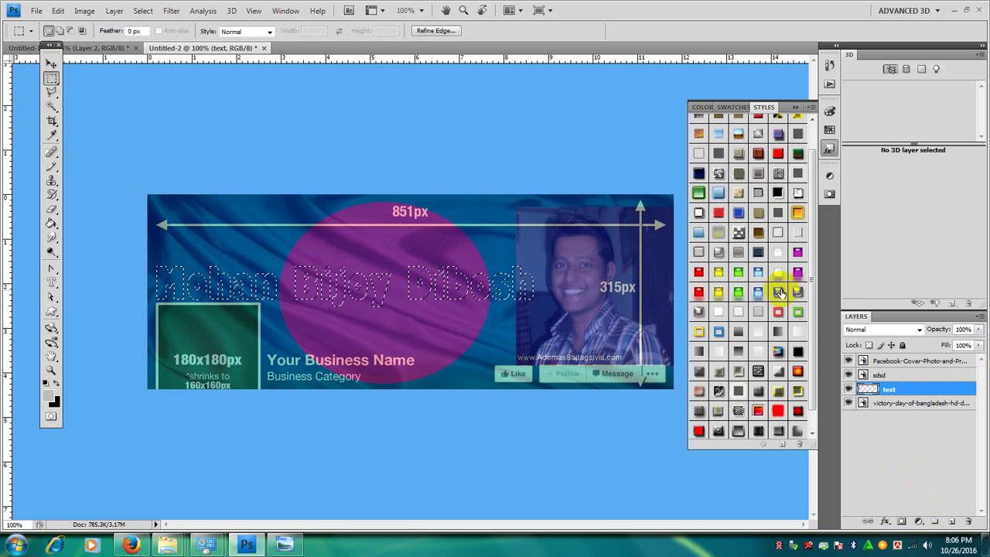
# - Apply a preset style giving the text layer Bevel and Emboss, Gradient Overlay and Stroke
pyautogui.click(719, 232)
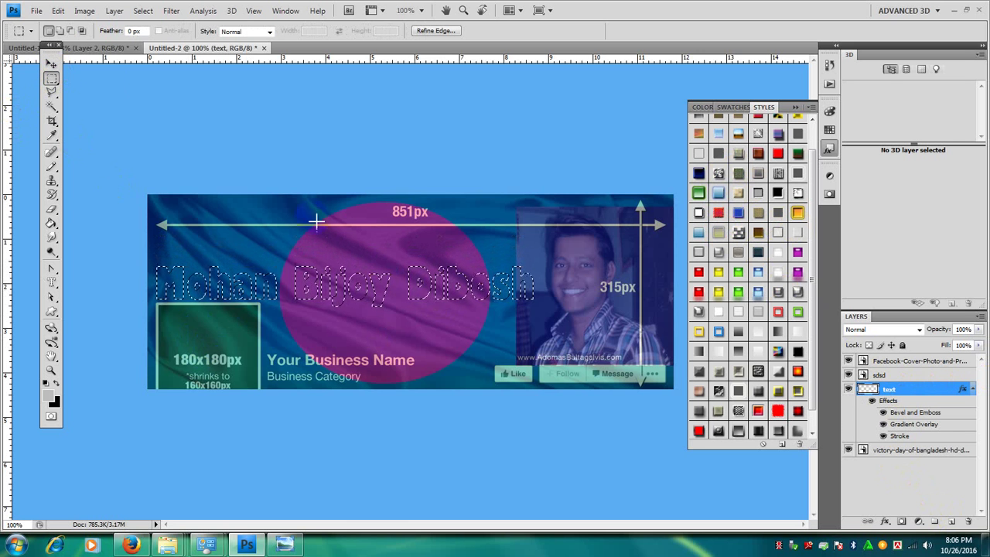
pyautogui.click(51, 283)
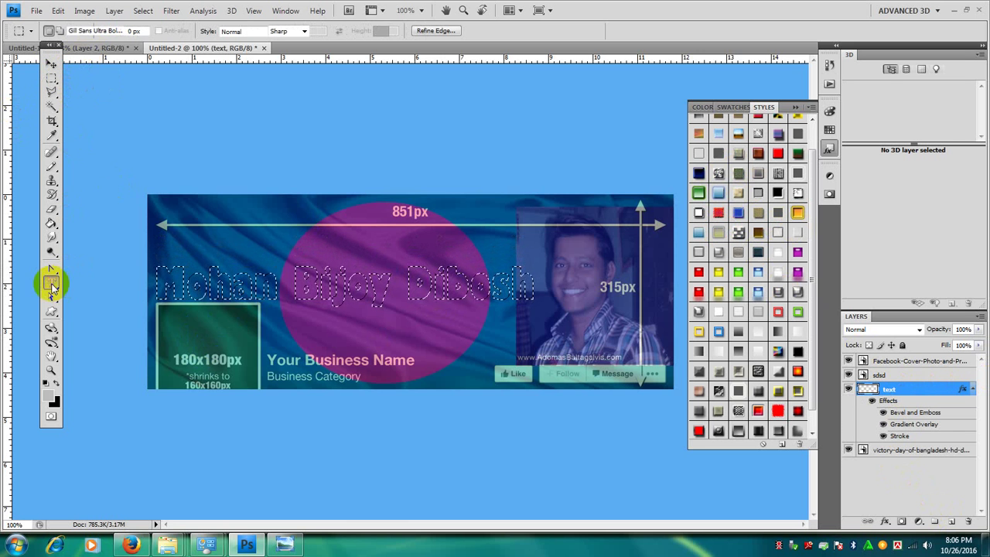
pyautogui.click(280, 288)
pyautogui.click(51, 64)
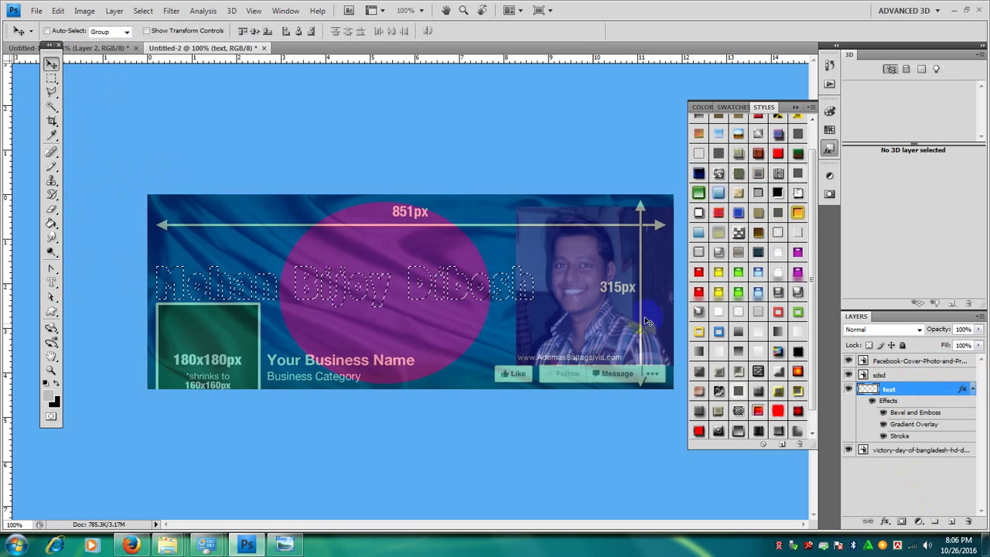
# - Dismiss the adjustment list, deselect the lettering, and collapse the Styles panel
pyautogui.click(917, 521)
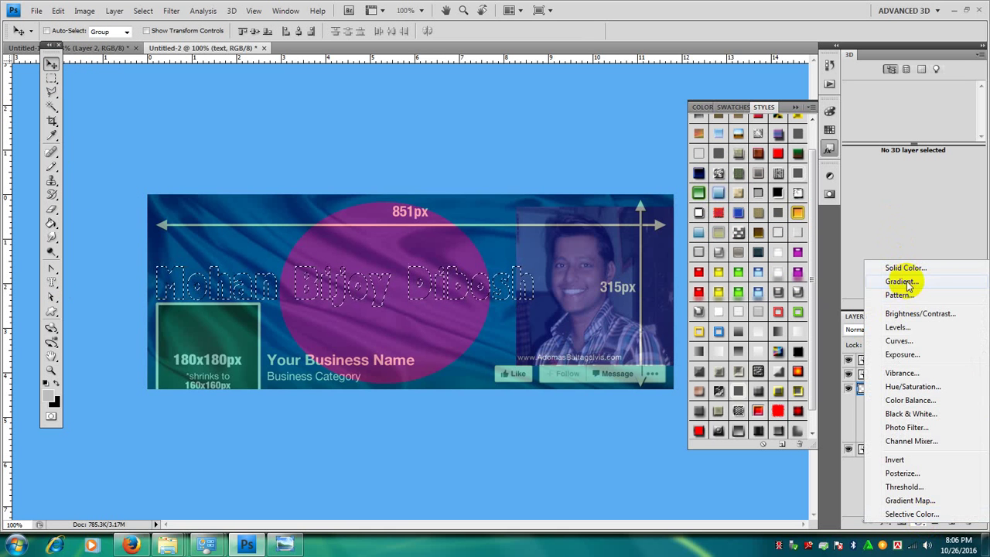
pyautogui.click(853, 444)
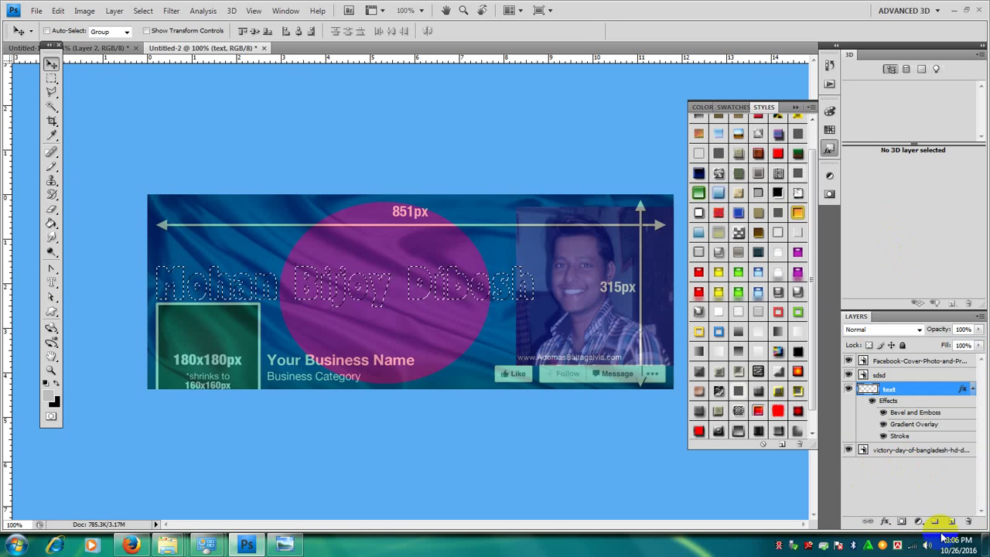
pyautogui.click(49, 79)
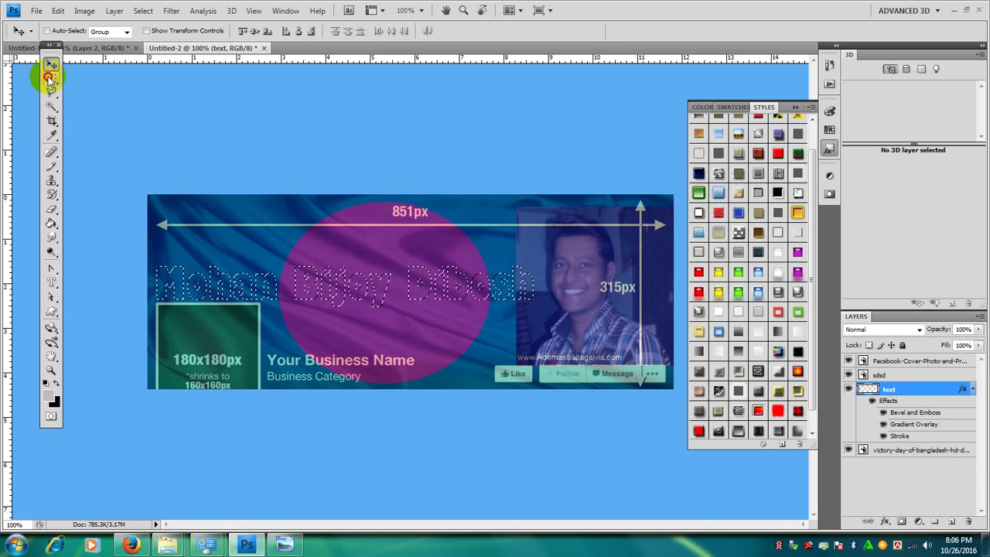
pyautogui.click(800, 86)
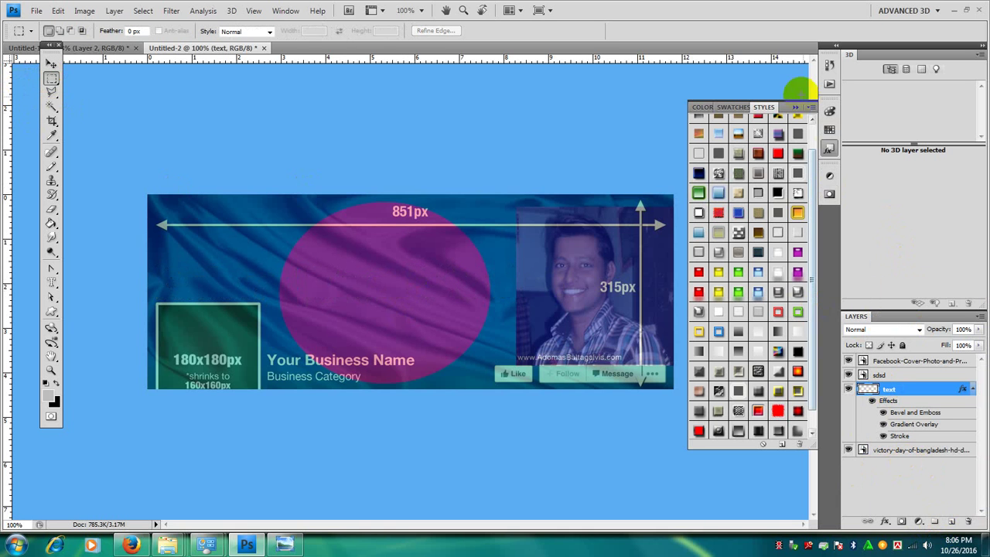
pyautogui.click(795, 107)
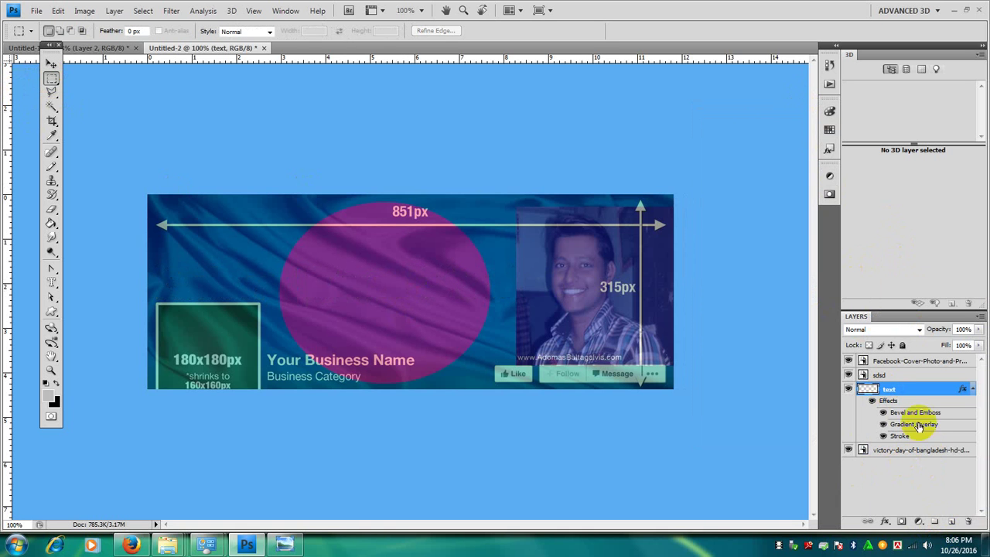
# - Hide the cover template, trial and cancel a drop shadow, then clear the text layer's style
pyautogui.click(848, 362)
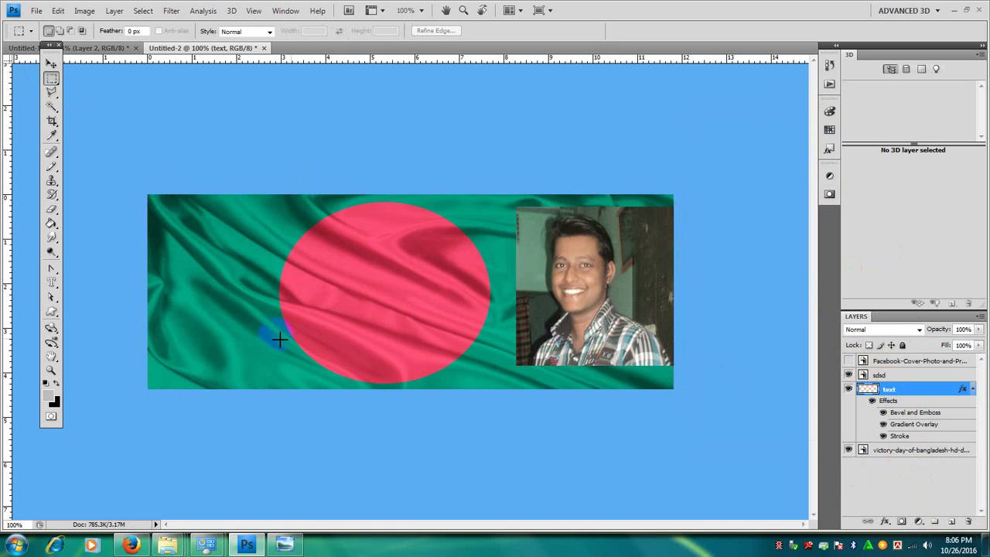
pyautogui.rightClick(898, 393)
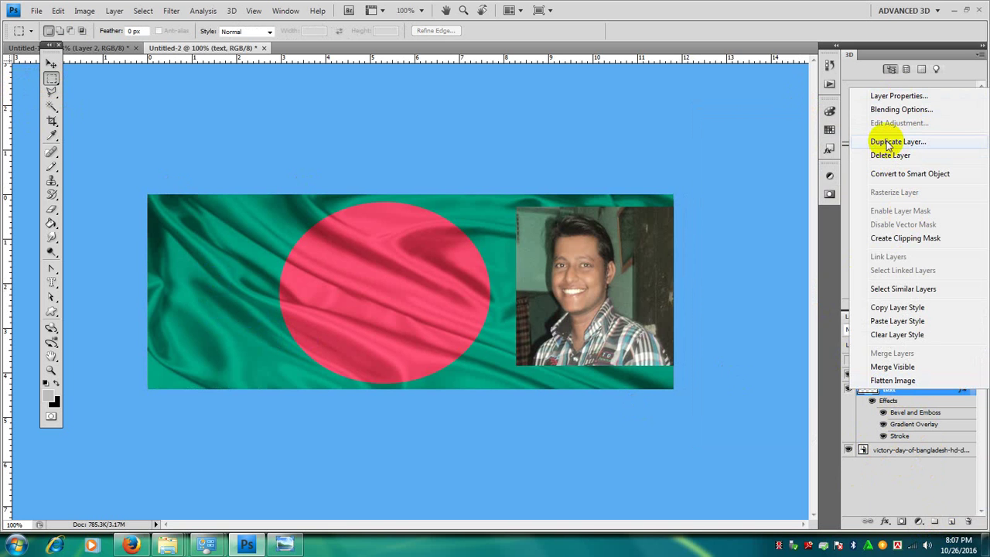
pyautogui.click(901, 109)
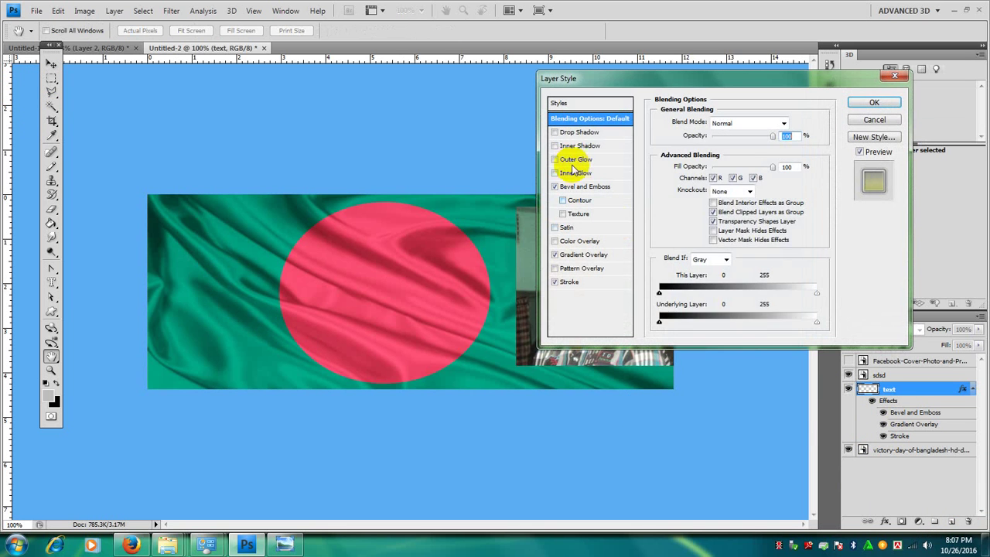
pyautogui.click(573, 134)
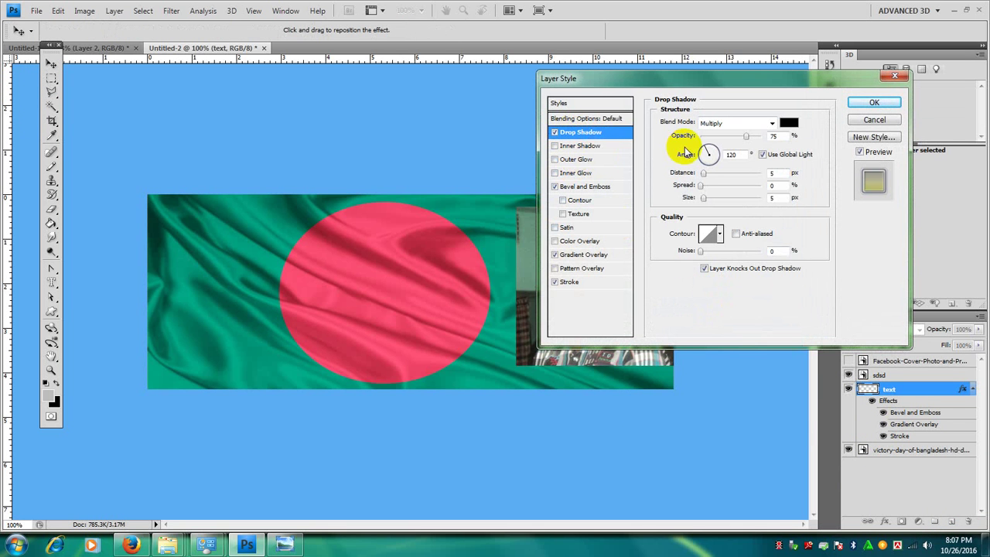
pyautogui.moveTo(704, 173)
pyautogui.mouseDown()
pyautogui.moveTo(732, 173)
pyautogui.moveTo(730, 198)
pyautogui.mouseUp()
pyautogui.moveTo(744, 136); pyautogui.dragTo(724, 138)
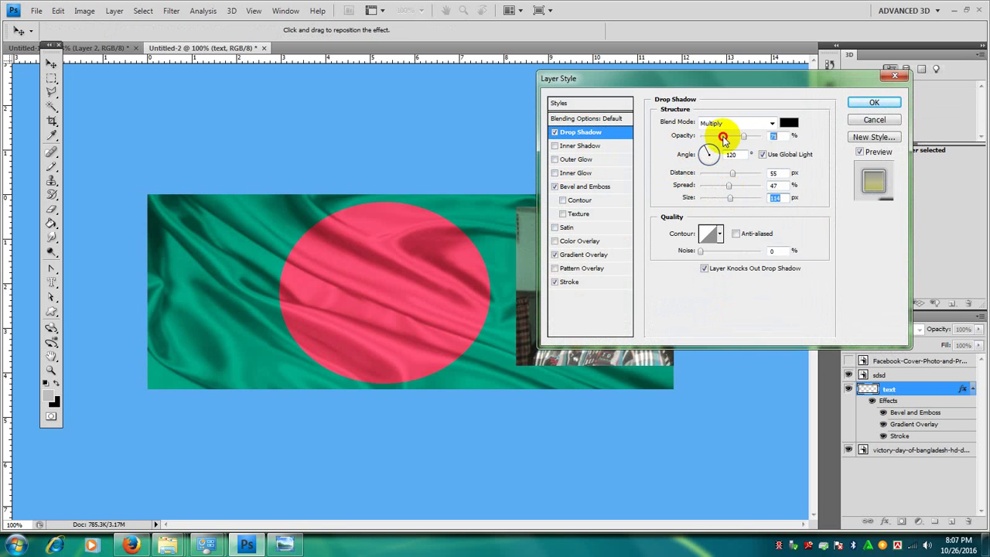
pyautogui.click(874, 120)
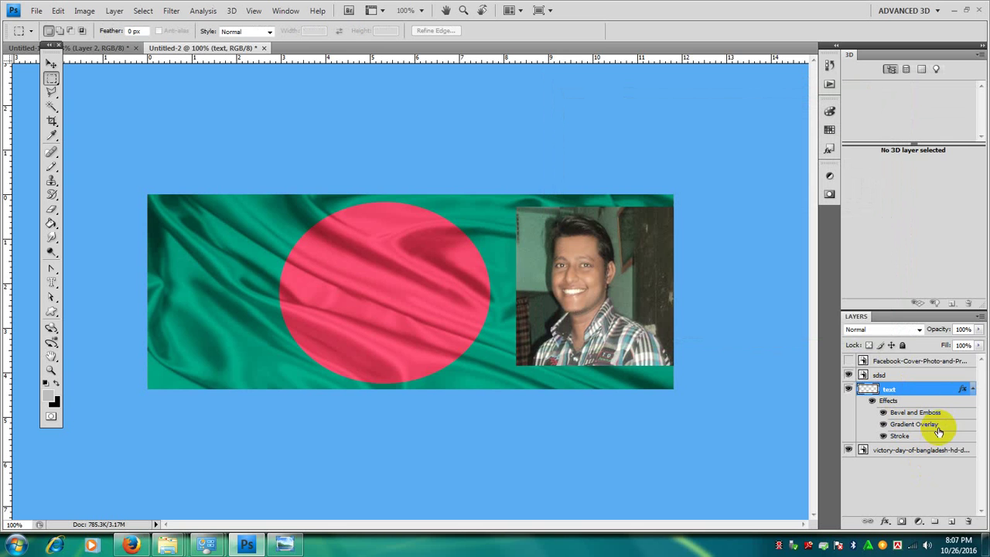
pyautogui.rightClick(932, 390)
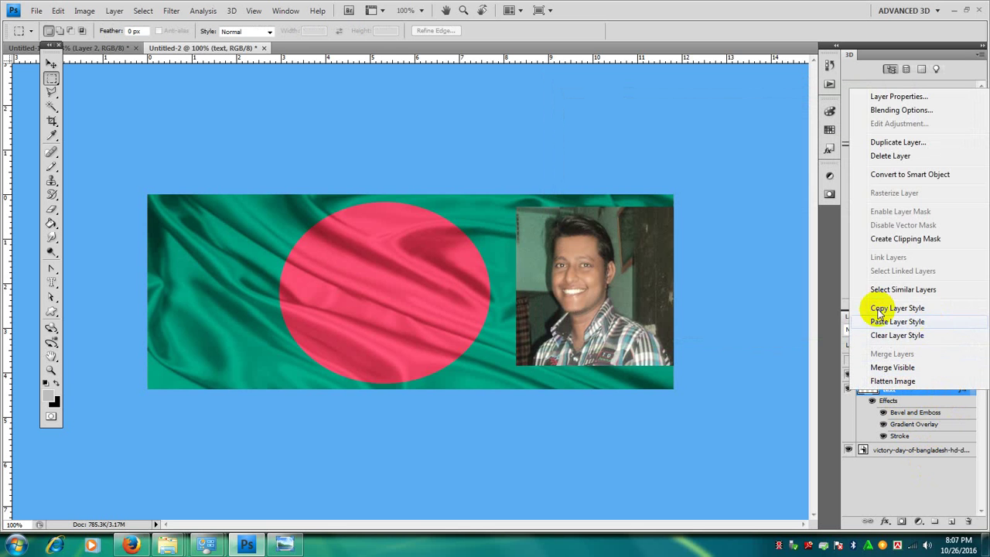
pyautogui.click(882, 335)
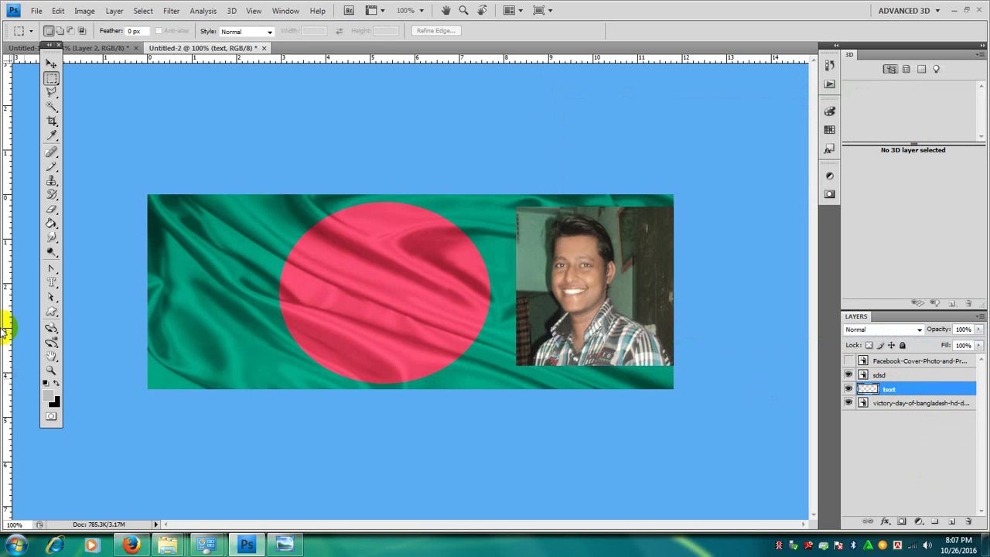
# - Type 'Mohan Bijoy Dibosh' as a type mask at the flag's left, commit it, and nudge it down
pyautogui.click(52, 283)
pyautogui.click(164, 287)
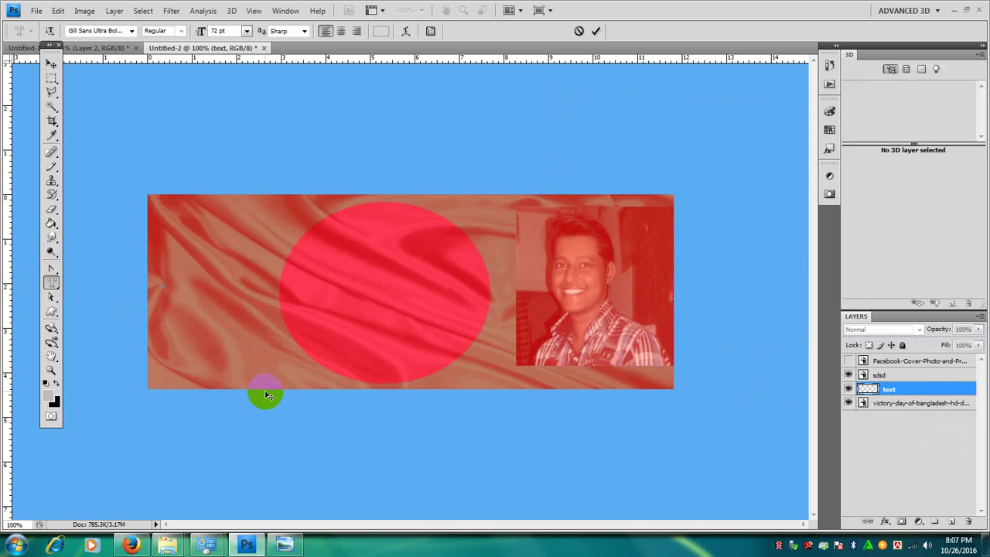
pyautogui.write('Mo')
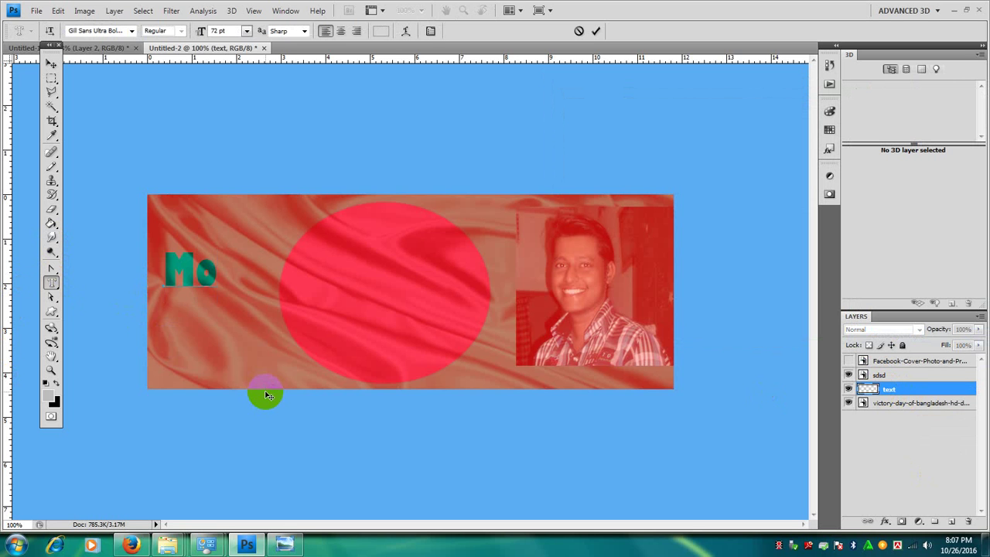
pyautogui.write('han Bijoy Dib')
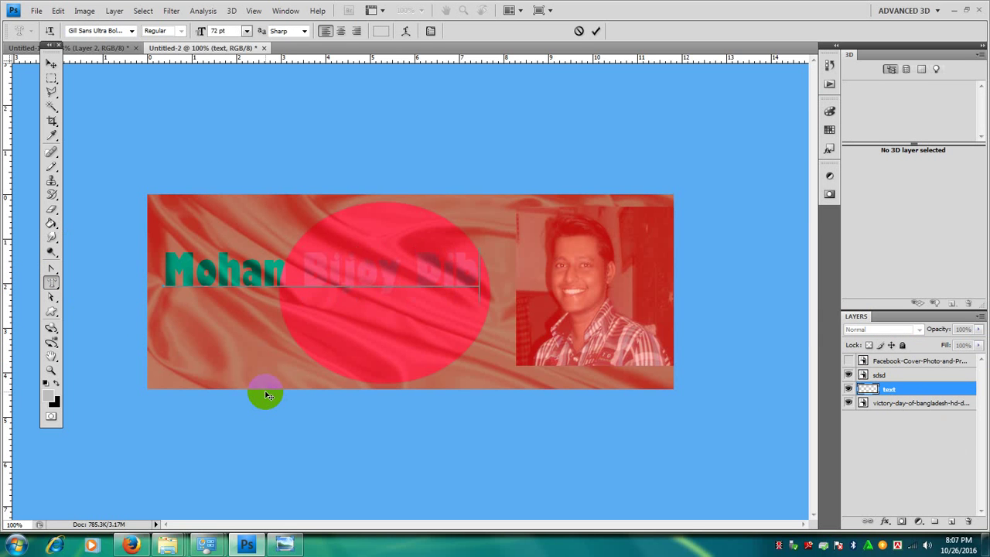
pyautogui.write('h')
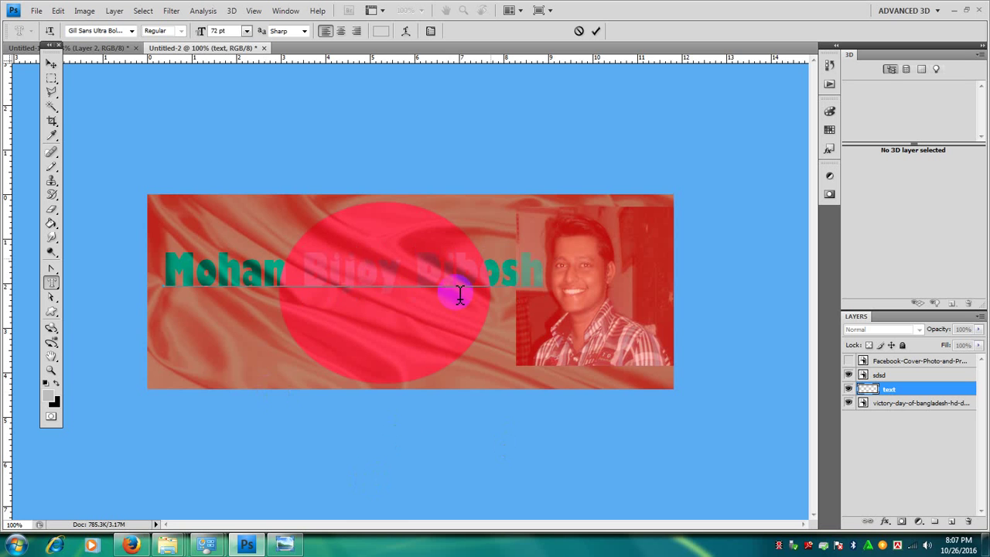
pyautogui.click(52, 68)
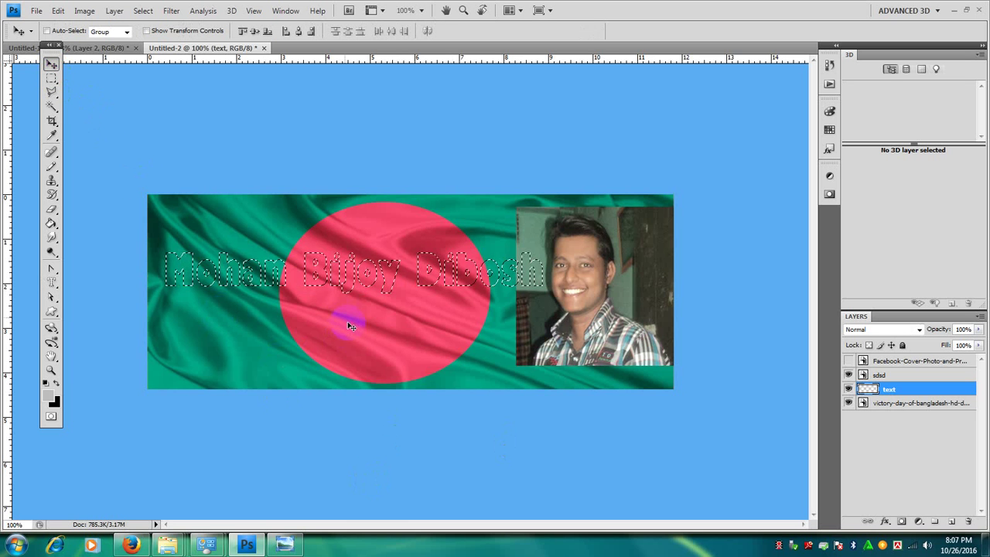
pyautogui.moveTo(333, 325); pyautogui.dragTo(330, 330)
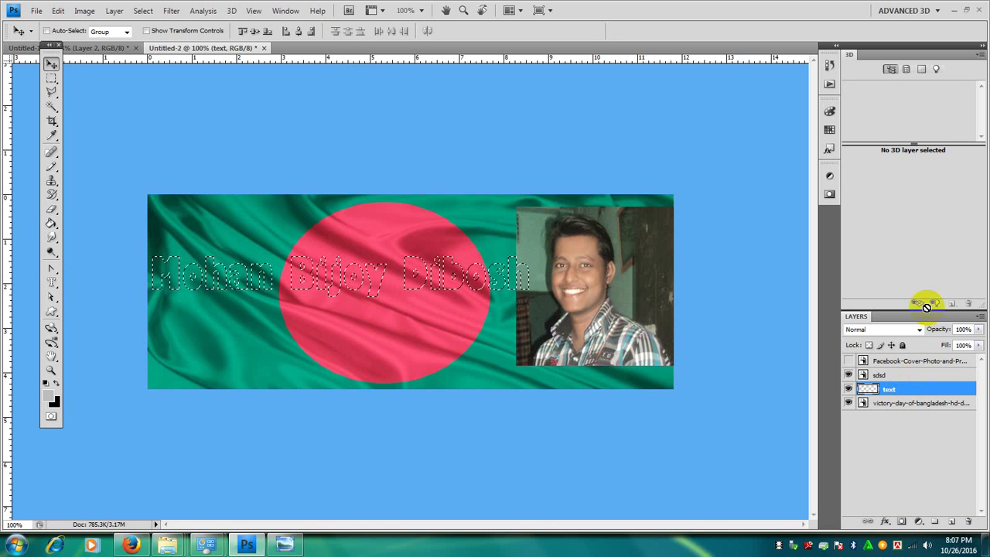
pyautogui.click(888, 329)
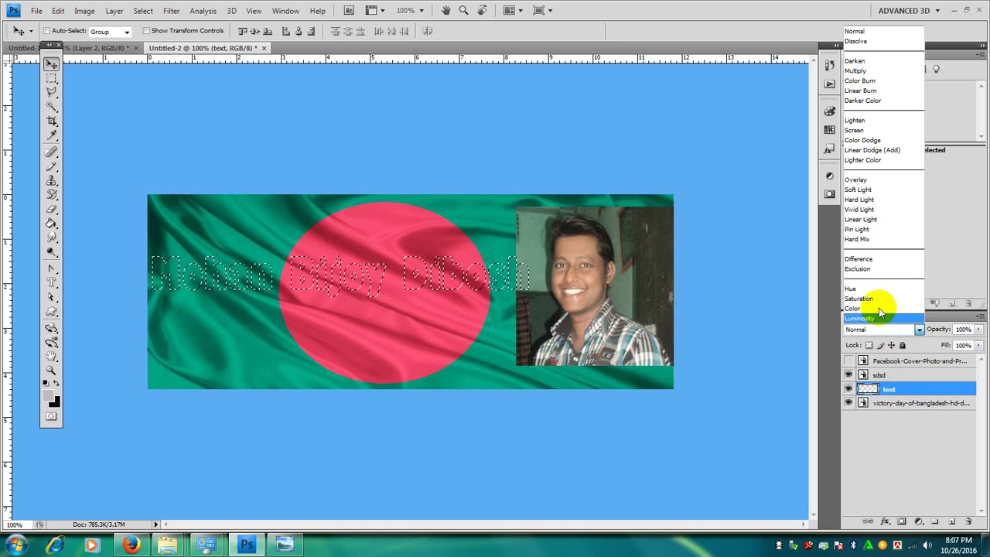
pyautogui.click(879, 307)
pyautogui.click(876, 331)
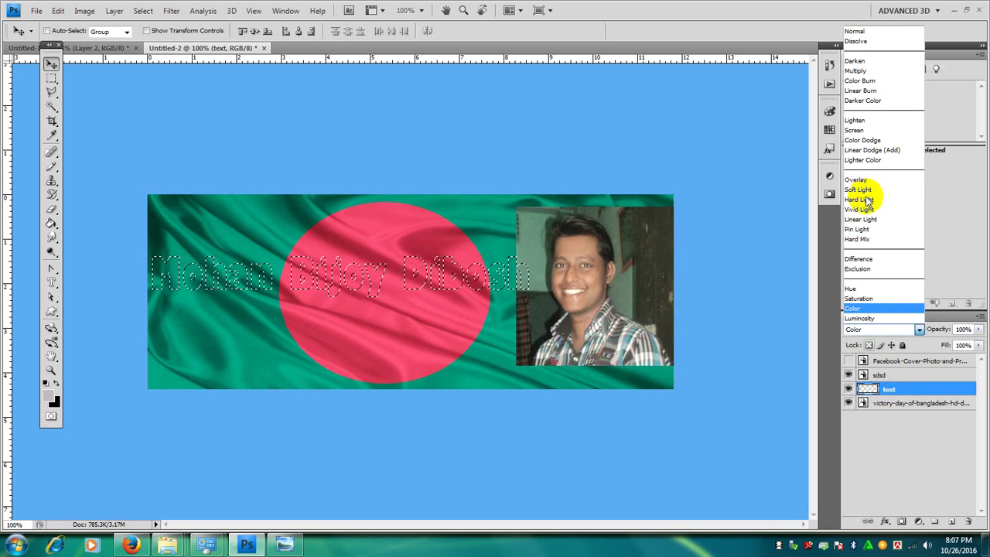
pyautogui.click(857, 28)
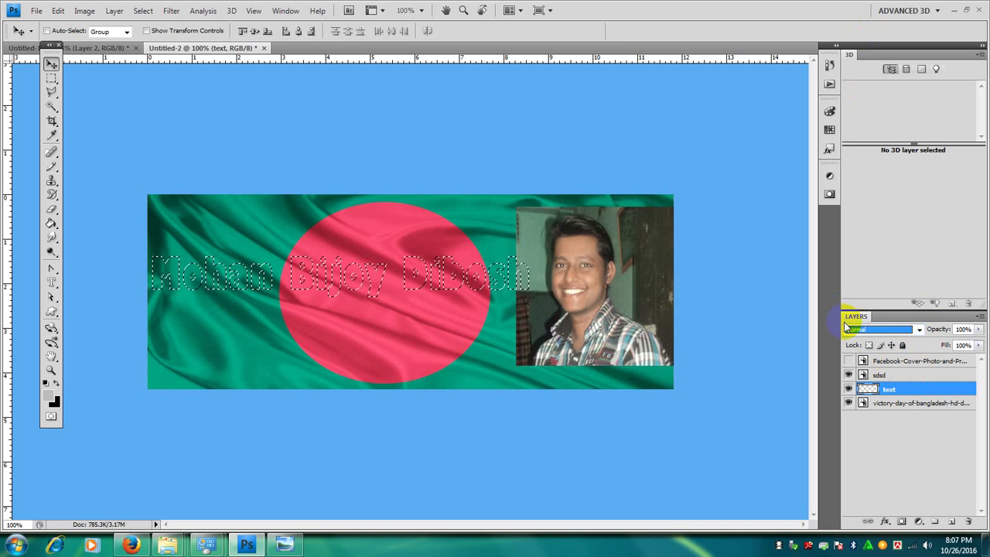
pyautogui.hotkey('ctrl', 'c')
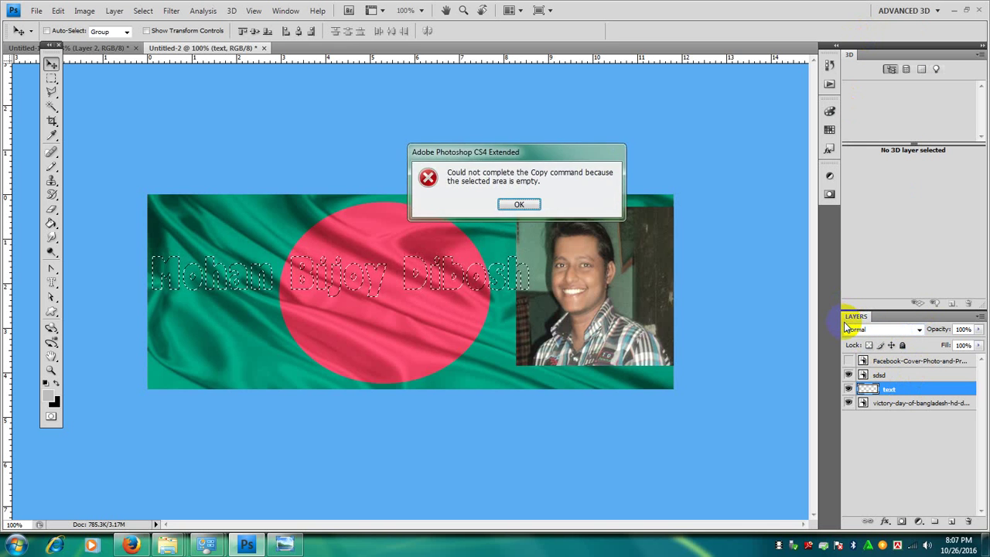
pyautogui.click(518, 202)
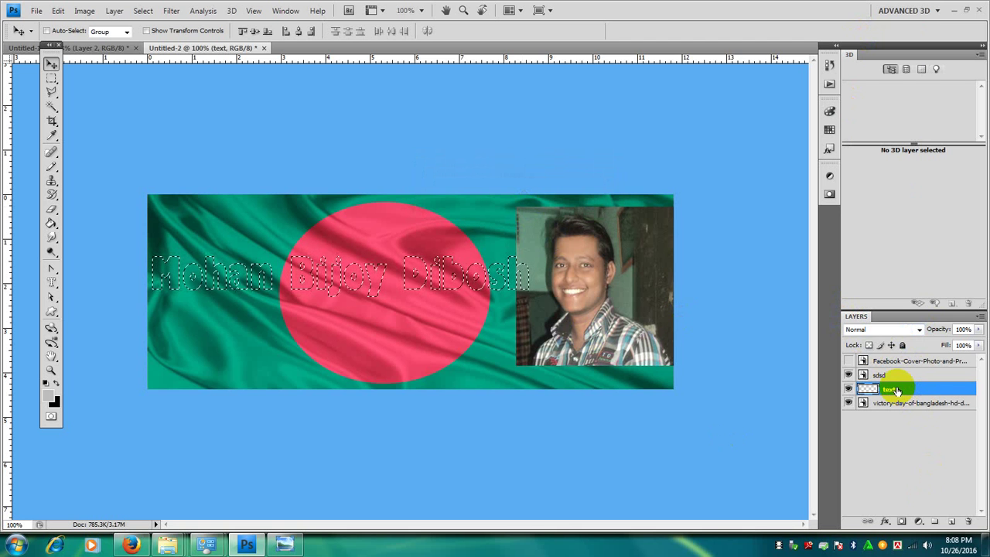
# - Toggle the flag layer's visibility, rasterize the flag layer, and reselect the text layer
pyautogui.rightClick(896, 390)
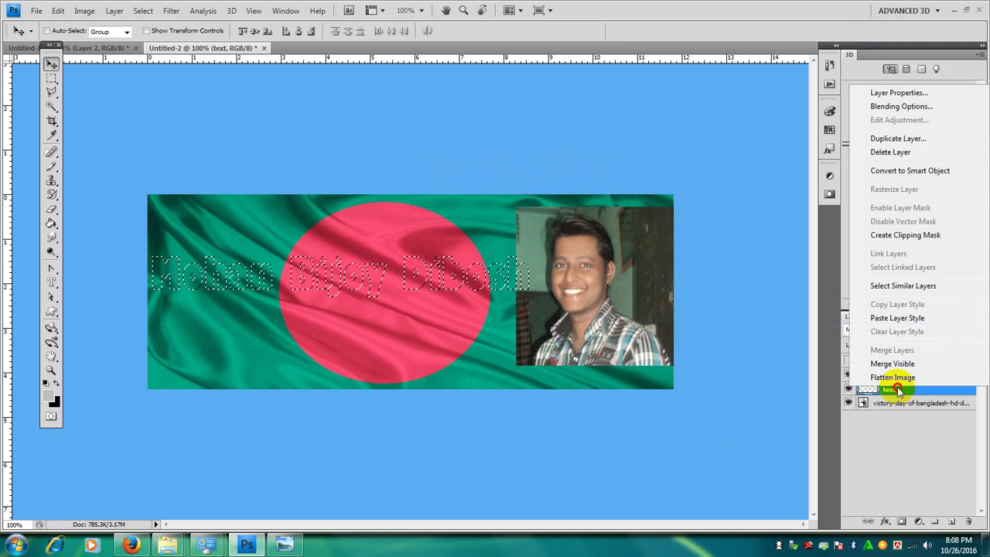
pyautogui.click(897, 390)
pyautogui.click(850, 404)
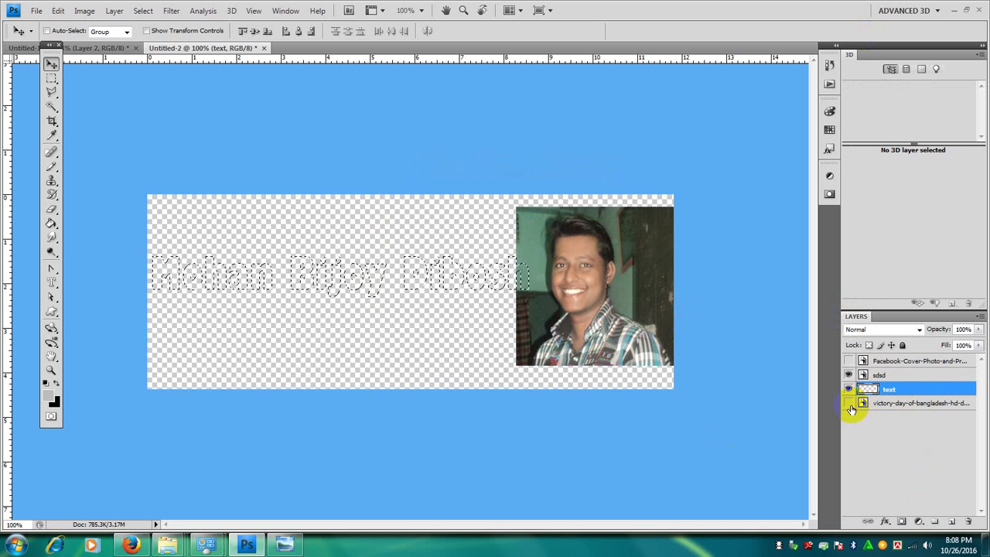
pyautogui.click(849, 405)
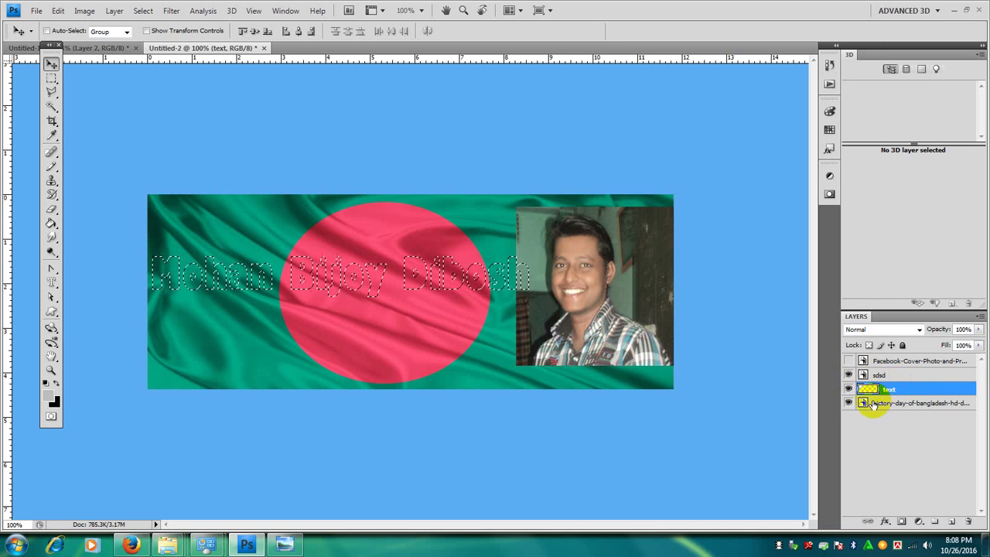
pyautogui.click(885, 408)
pyautogui.rightClick(887, 410)
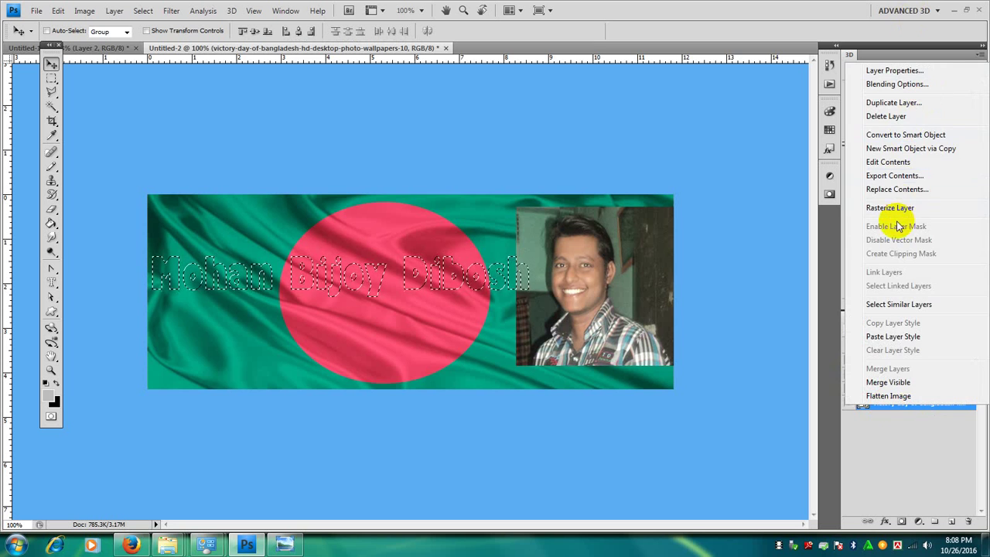
pyautogui.click(890, 207)
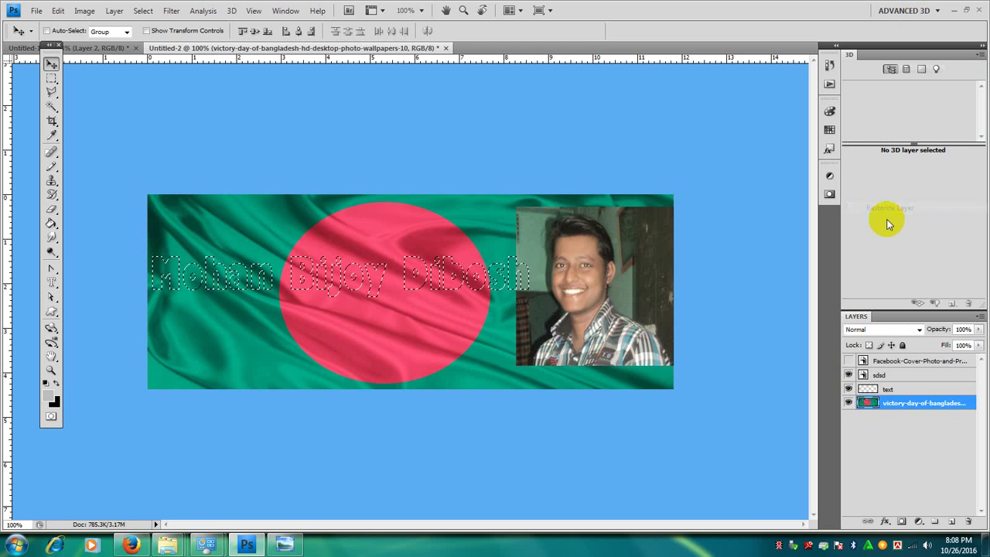
pyautogui.click(894, 390)
pyautogui.rightClick(383, 267)
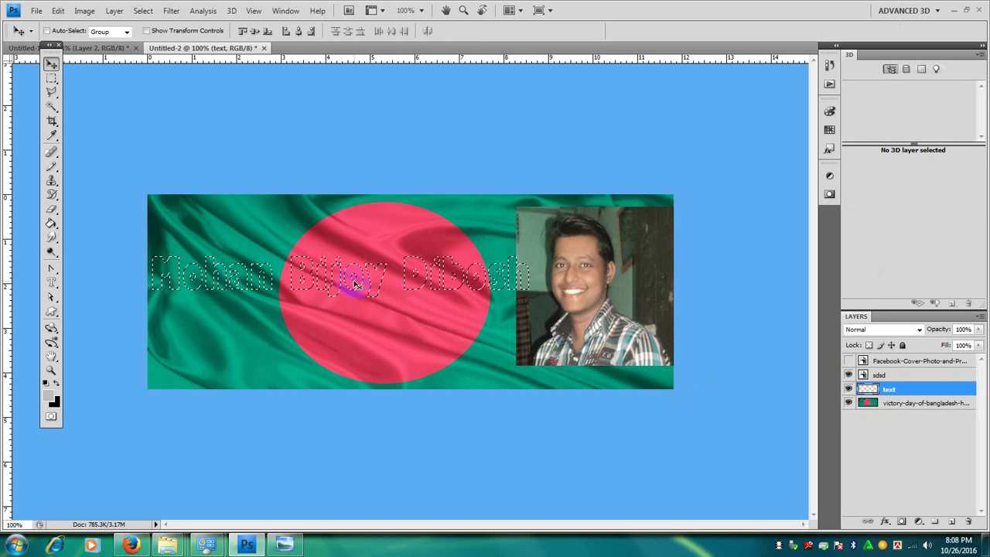
pyautogui.click(61, 90)
pyautogui.click(51, 64)
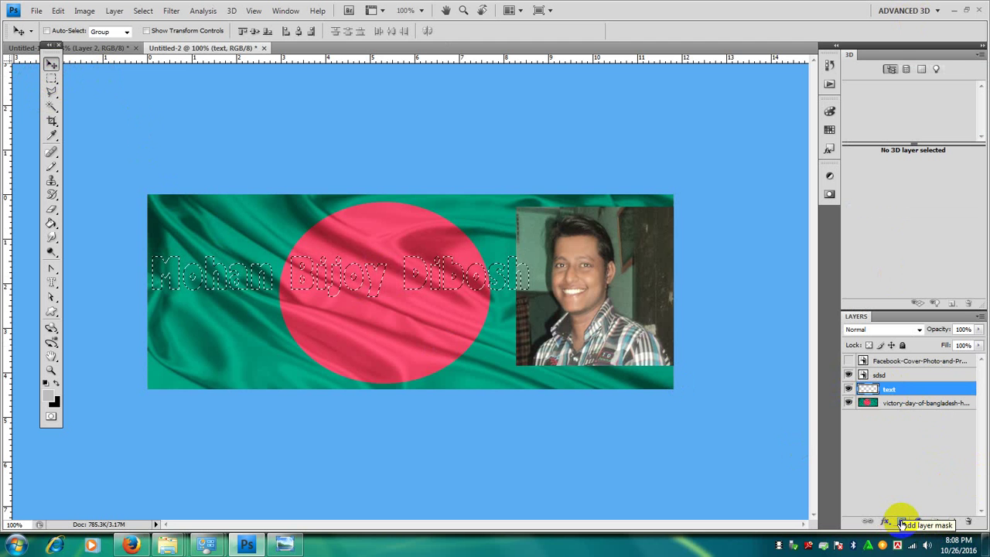
# - Make a new type-mask lettering selection and drag it lower on the flag, dismissing empty-selection errors
pyautogui.hotkey('ctrl', 'c')
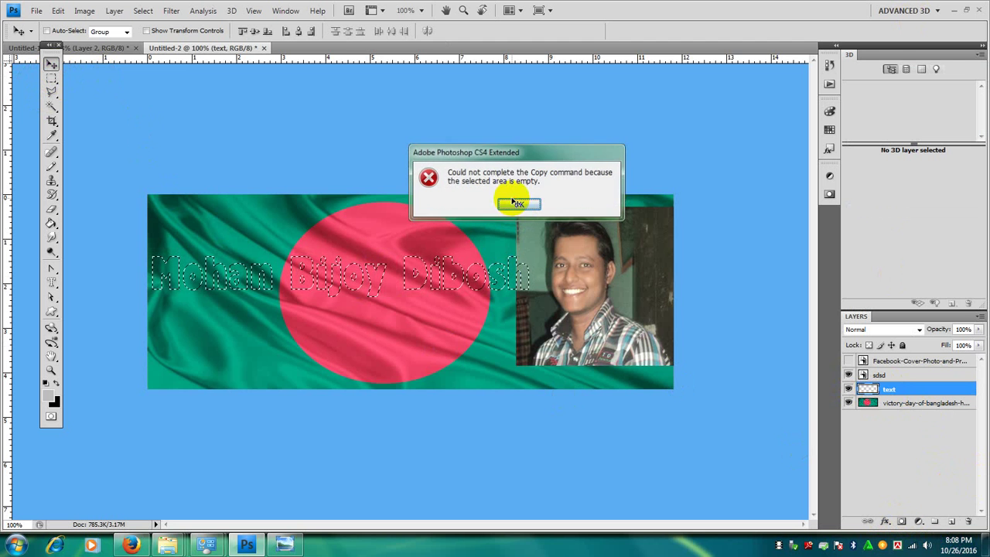
pyautogui.click(513, 203)
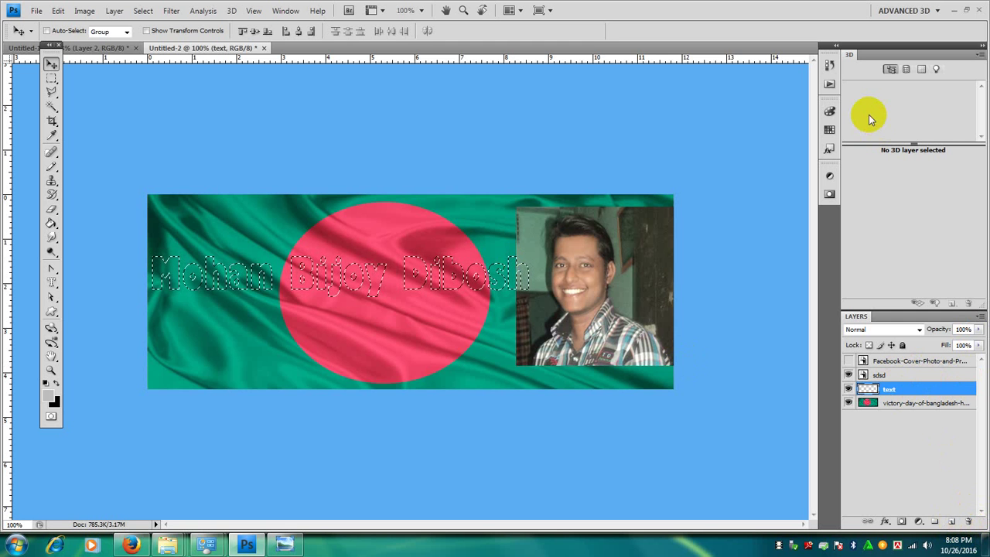
pyautogui.click(51, 282)
pyautogui.click(202, 222)
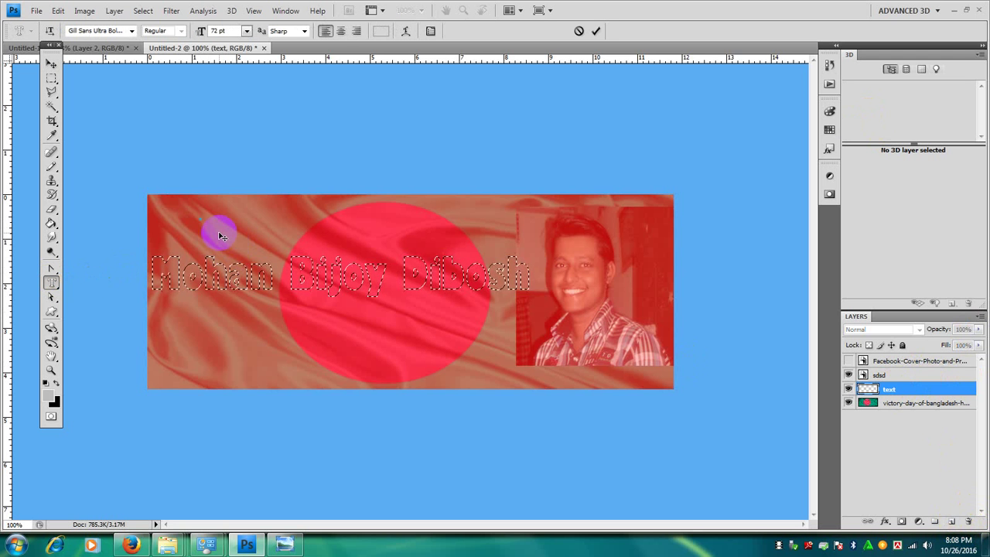
pyautogui.write('sgfnsdf')
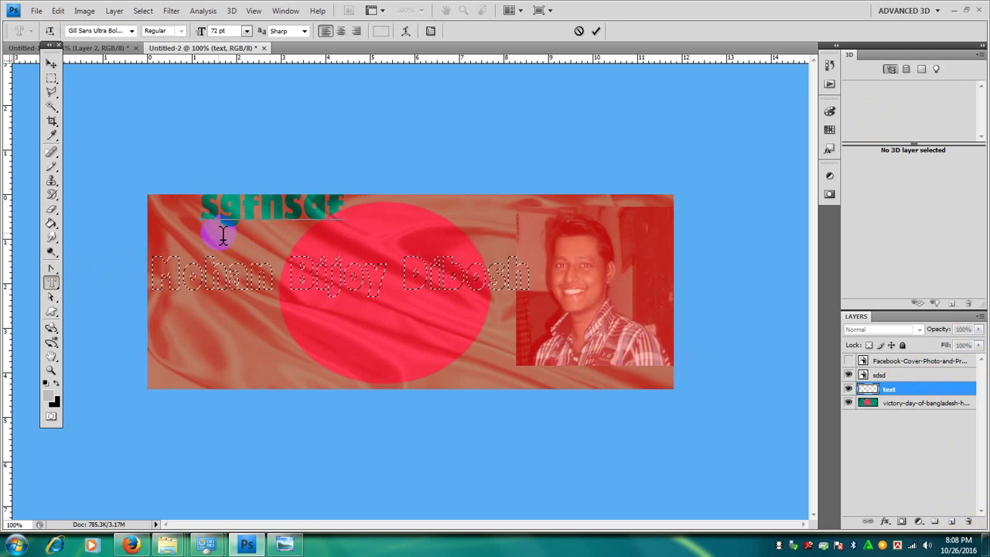
pyautogui.click(307, 233)
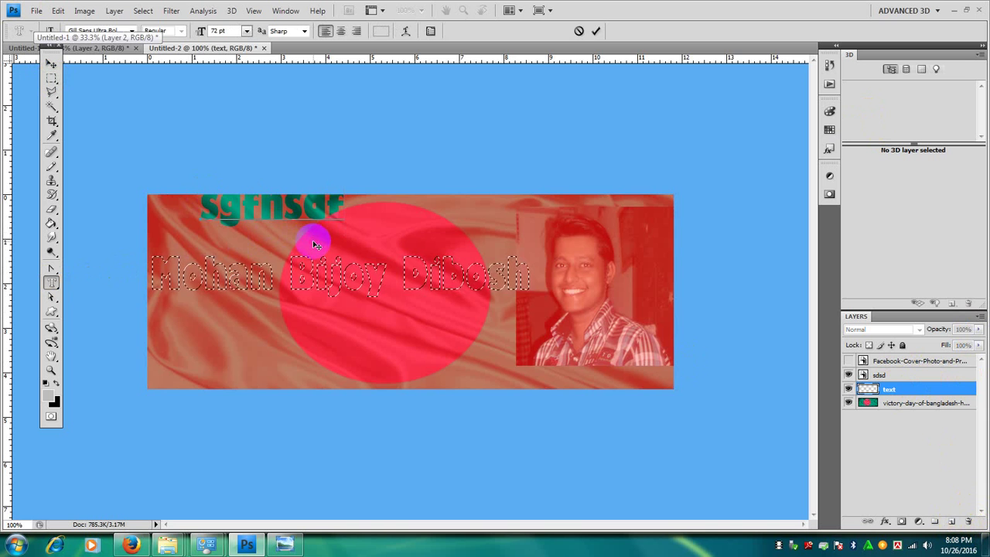
pyautogui.click(51, 63)
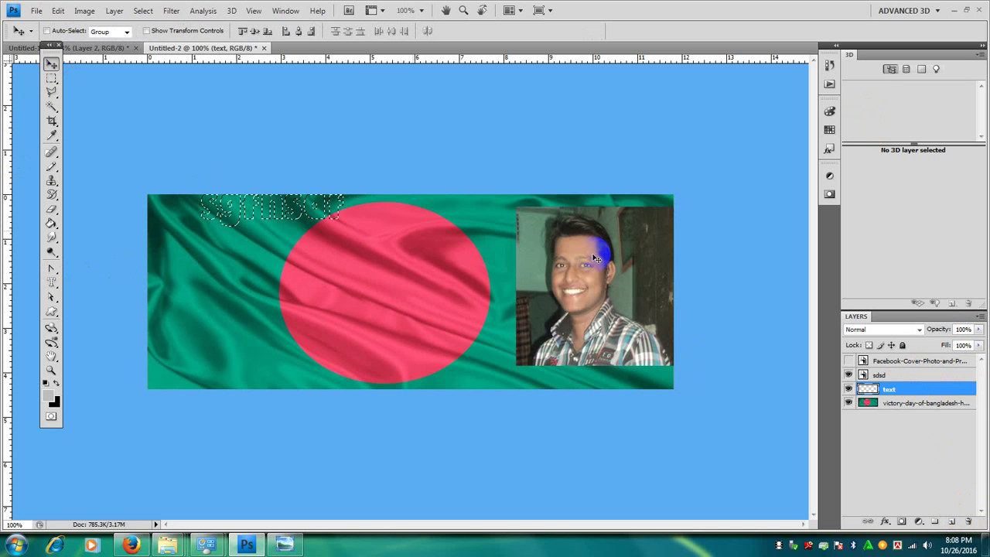
pyautogui.click(327, 235)
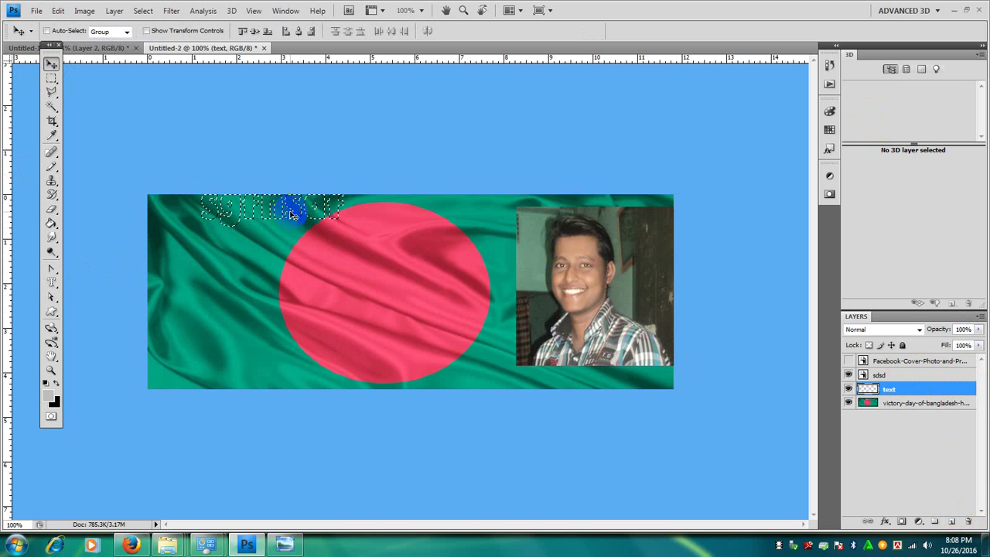
pyautogui.moveTo(292, 215); pyautogui.dragTo(321, 292)
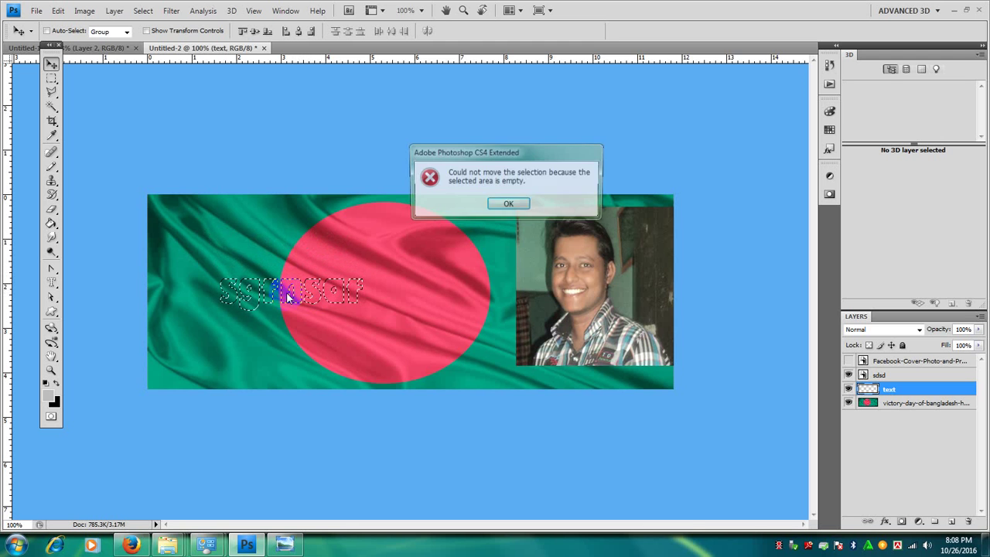
pyautogui.click(504, 203)
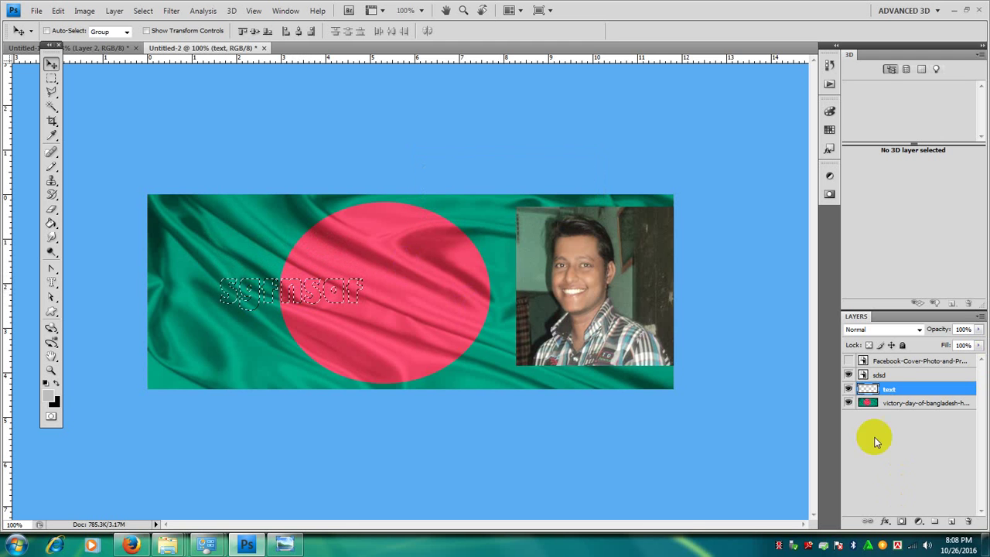
# - Add a layer mask to the text layer from the lettering selection
pyautogui.click(901, 520)
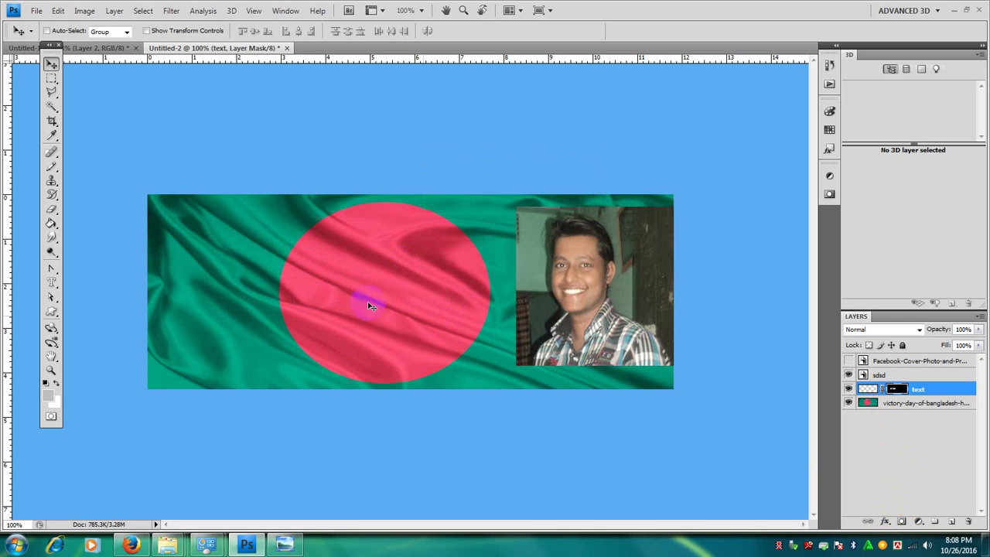
pyautogui.click(916, 331)
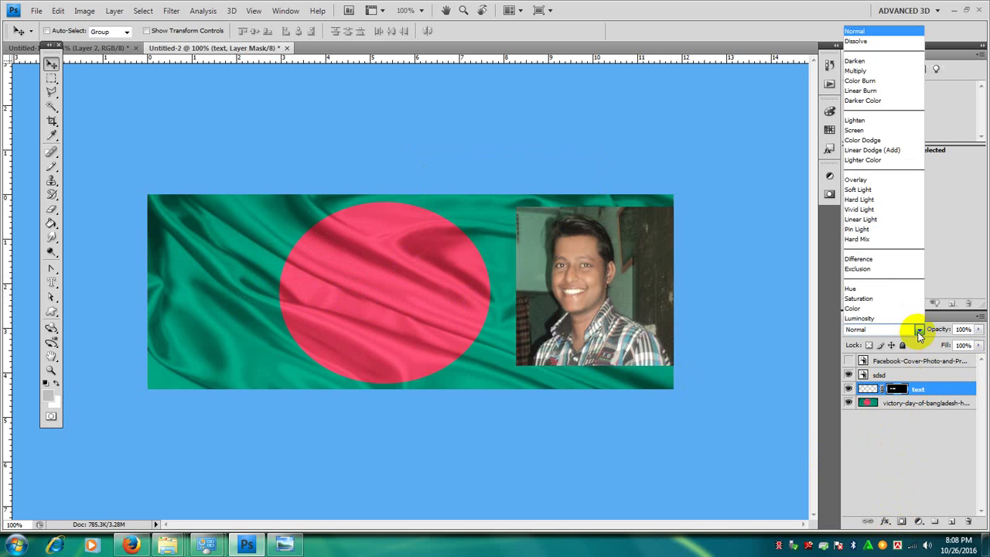
pyautogui.click(932, 396)
# - Trial drop shadow, glows, bevel, satin and overlay effects in Layer Style, then cancel
pyautogui.rightClick(918, 394)
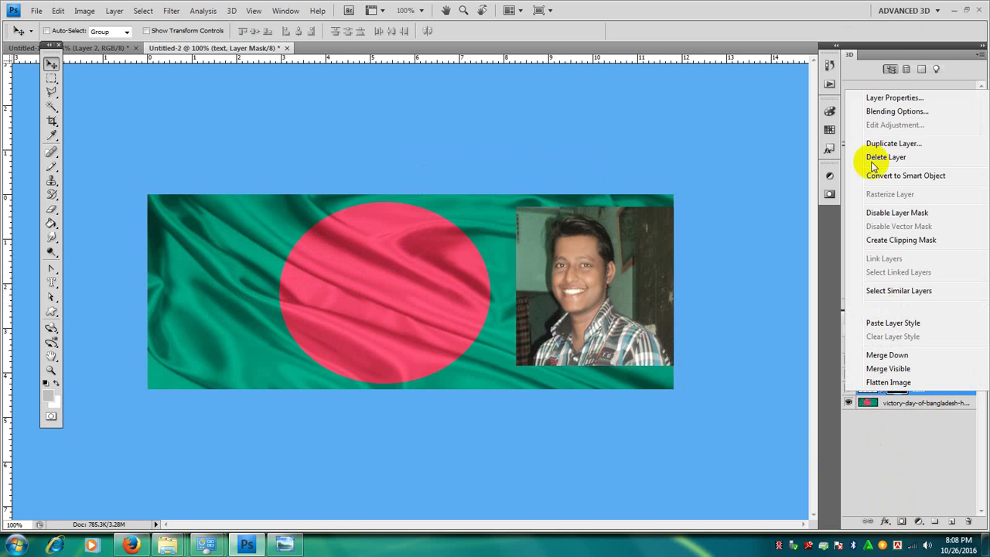
pyautogui.click(880, 111)
pyautogui.click(569, 132)
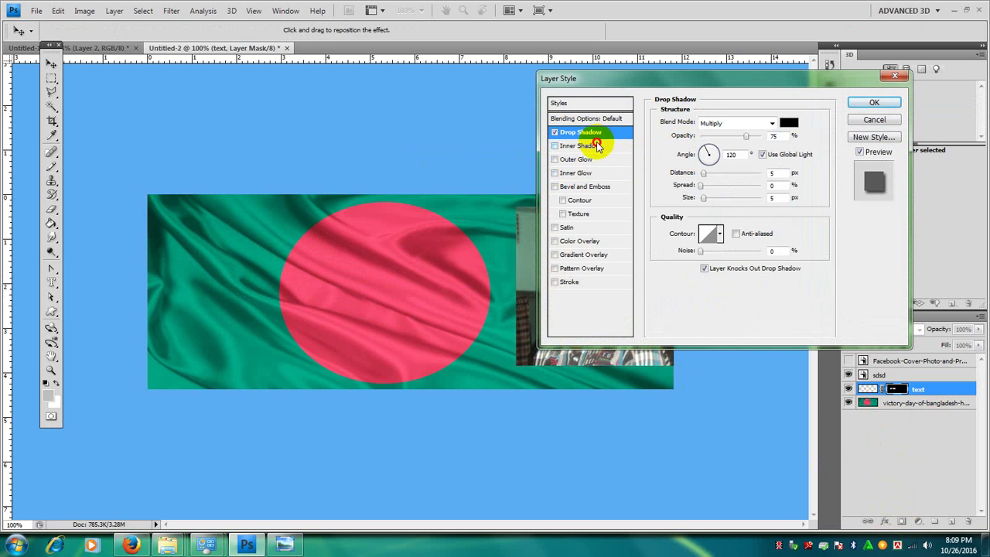
pyautogui.click(580, 146)
pyautogui.click(576, 160)
pyautogui.click(586, 187)
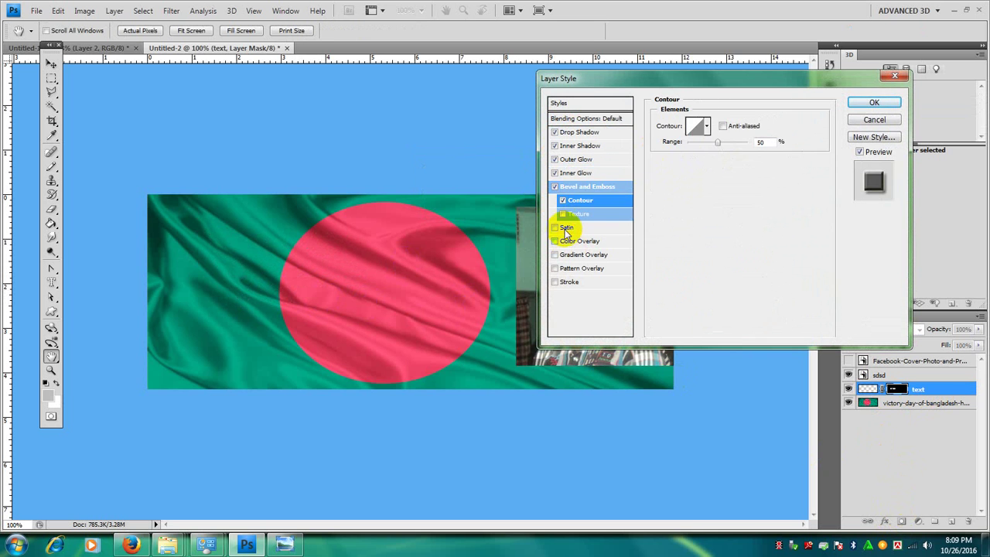
pyautogui.click(567, 228)
pyautogui.click(586, 254)
pyautogui.click(874, 120)
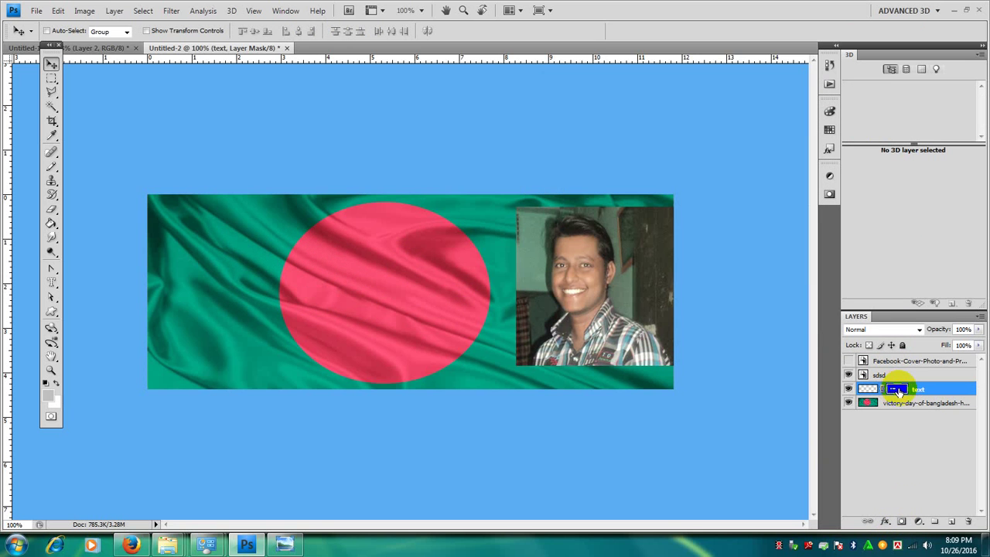
pyautogui.click(898, 391)
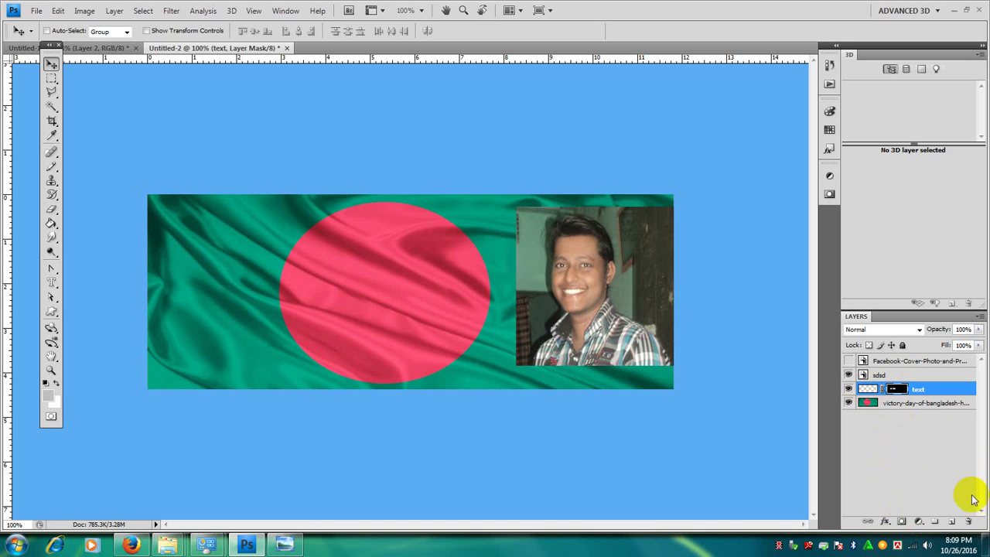
# - Apply the mask and delete the masked text layer
pyautogui.click(969, 522)
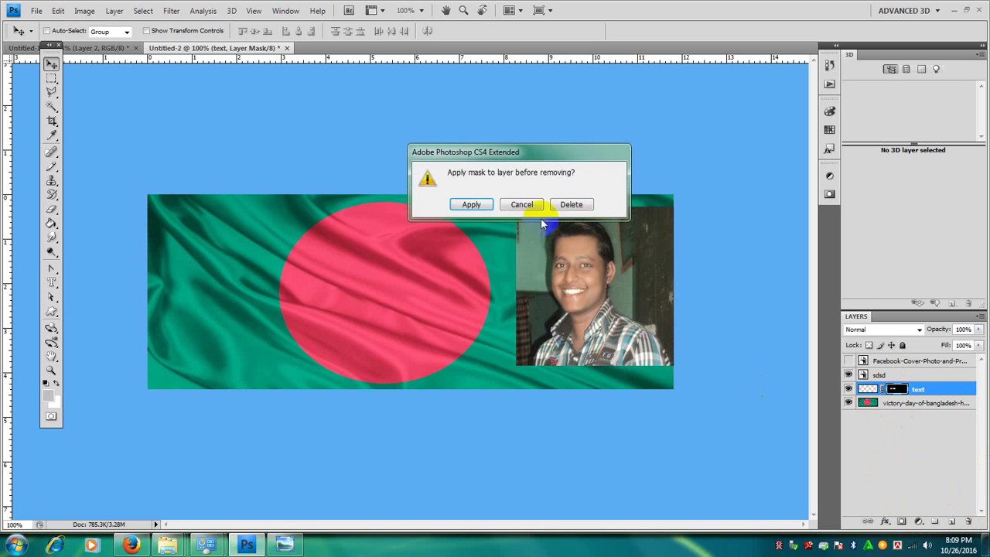
pyautogui.click(470, 205)
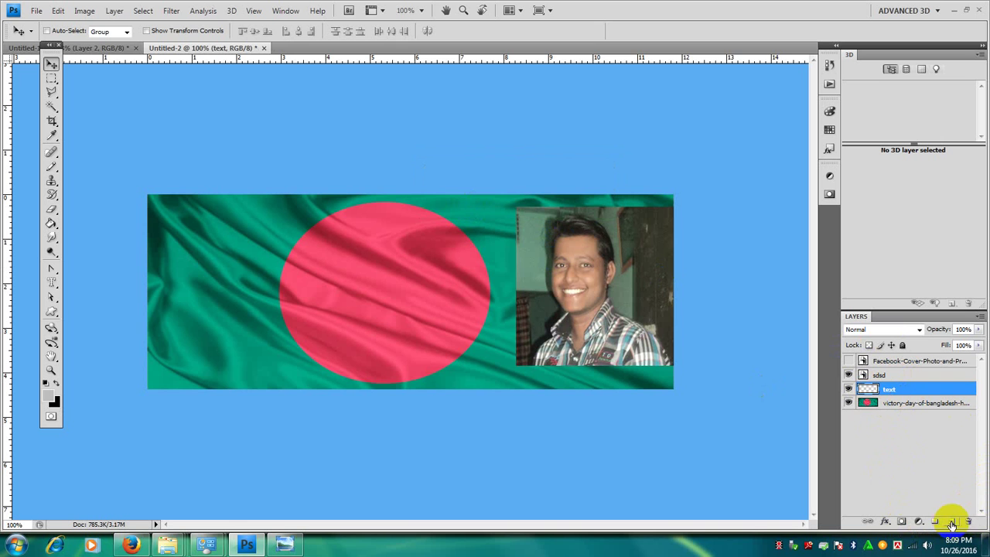
pyautogui.click(968, 522)
pyautogui.click(471, 204)
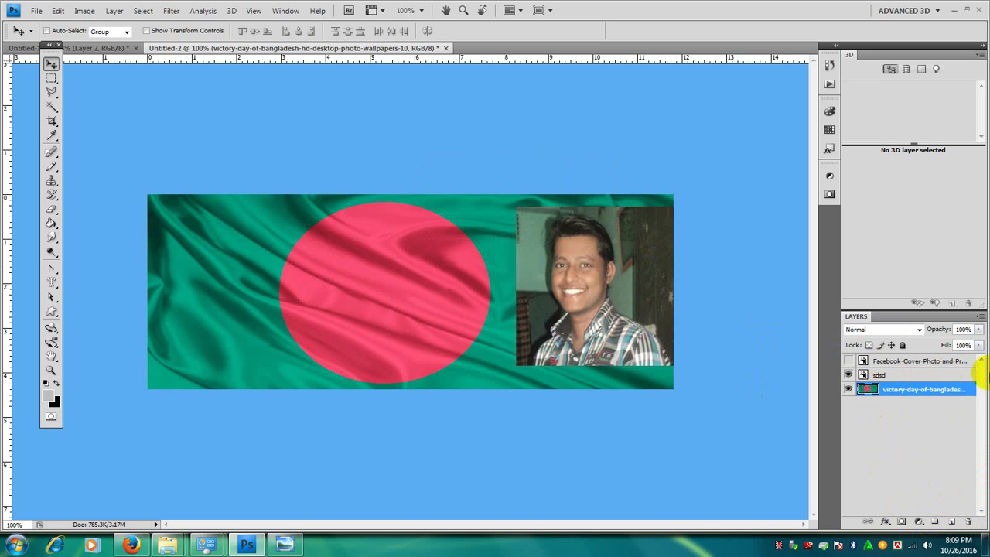
# - Type new lettering with the Horizontal Type Mask at the flag's left and commit it as a selection
pyautogui.click(51, 283)
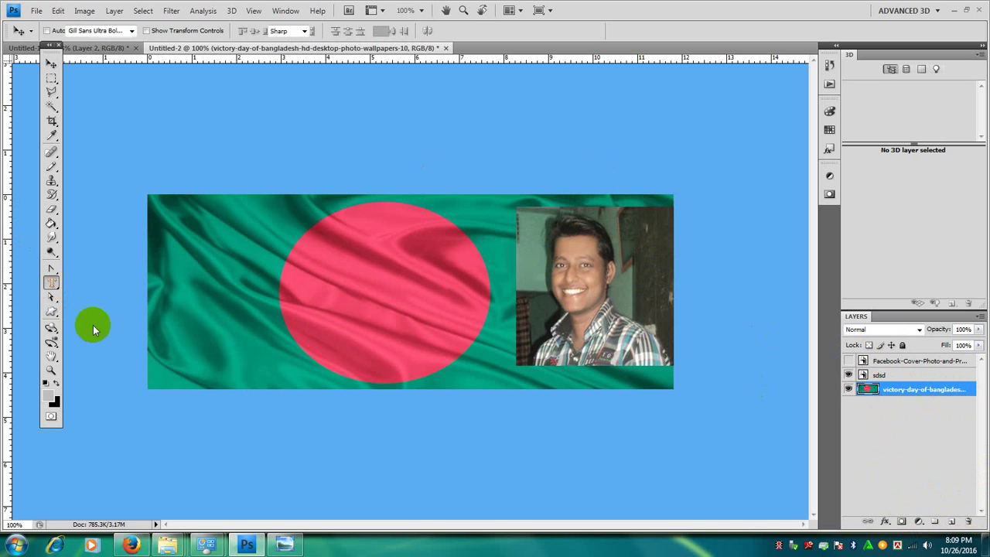
pyautogui.click(170, 287)
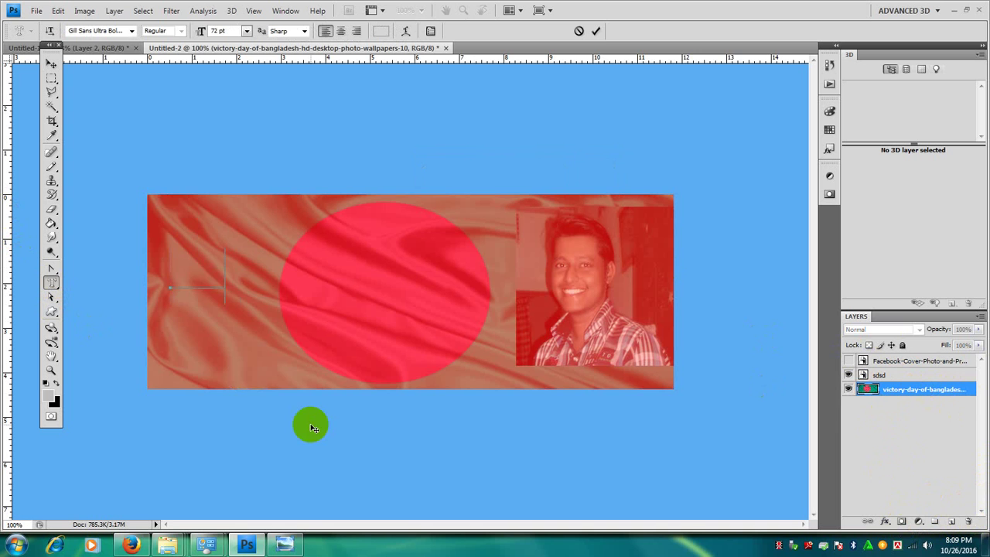
pyautogui.write('msjdfhjgsd')
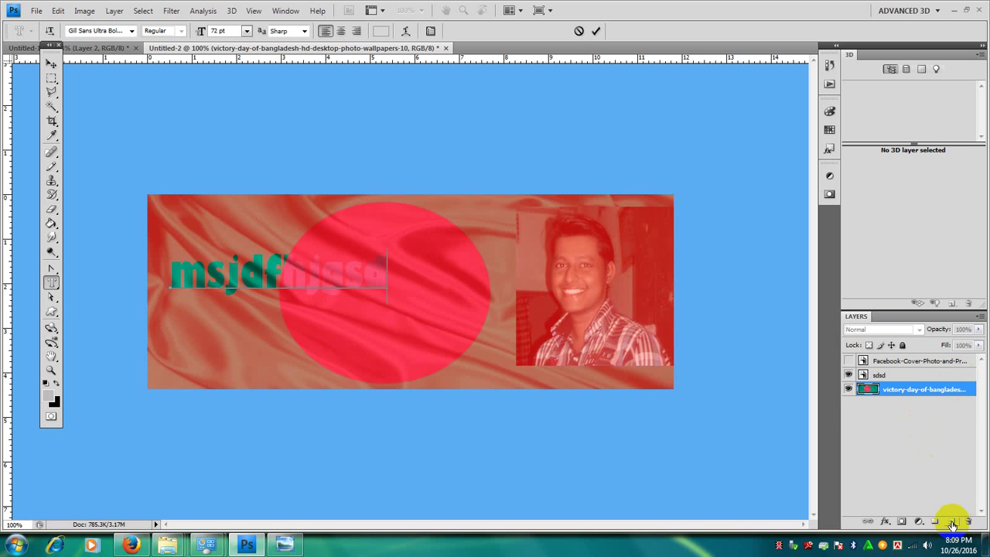
pyautogui.click(51, 64)
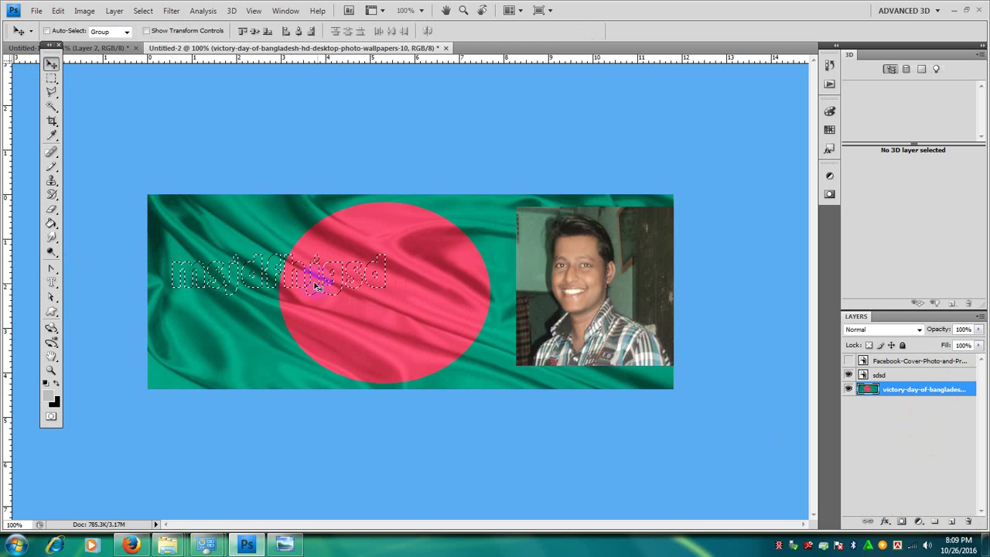
# - Copy the lettering area of the flag onto a new Layer 1 via Layer via Copy
pyautogui.click(905, 391)
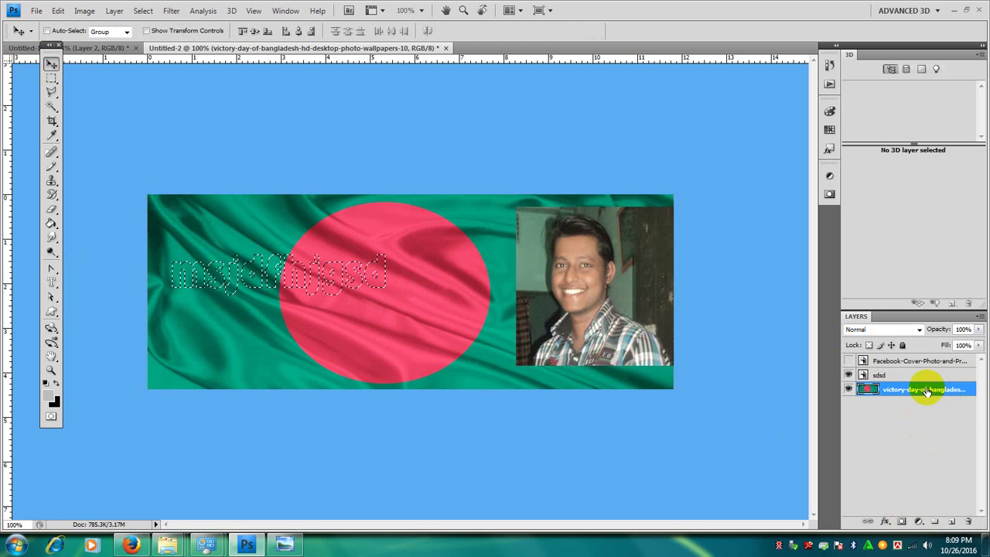
pyautogui.rightClick(905, 391)
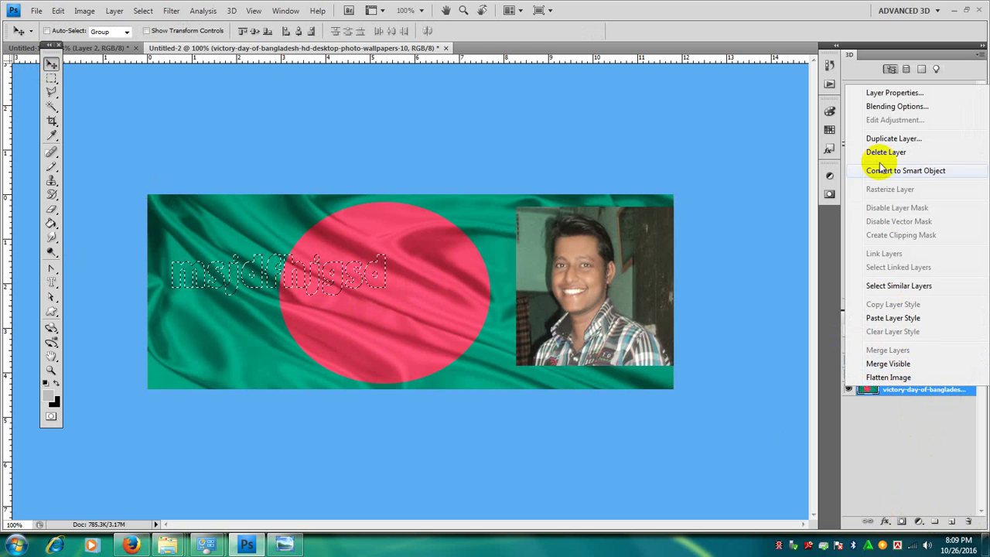
pyautogui.click(260, 276)
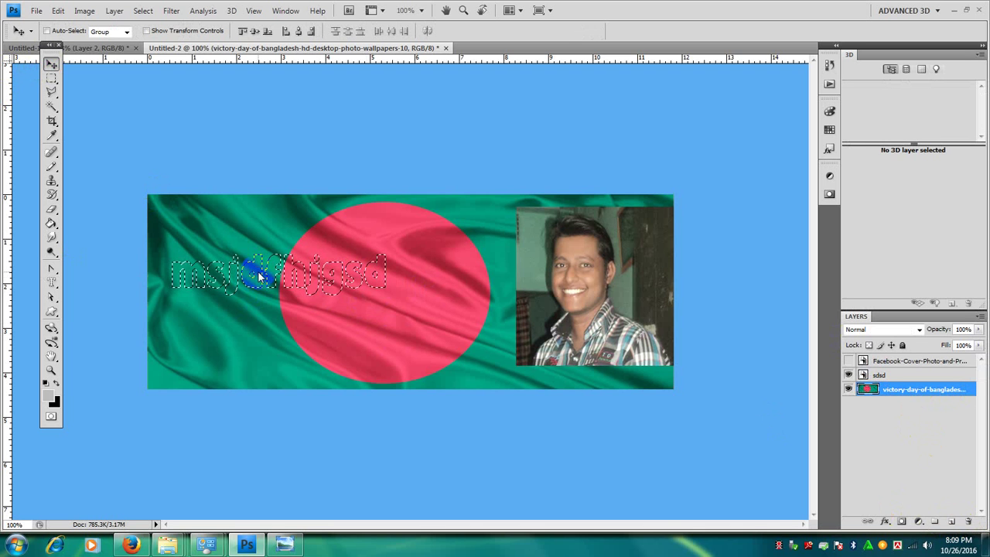
pyautogui.rightClick(260, 275)
pyautogui.click(260, 273)
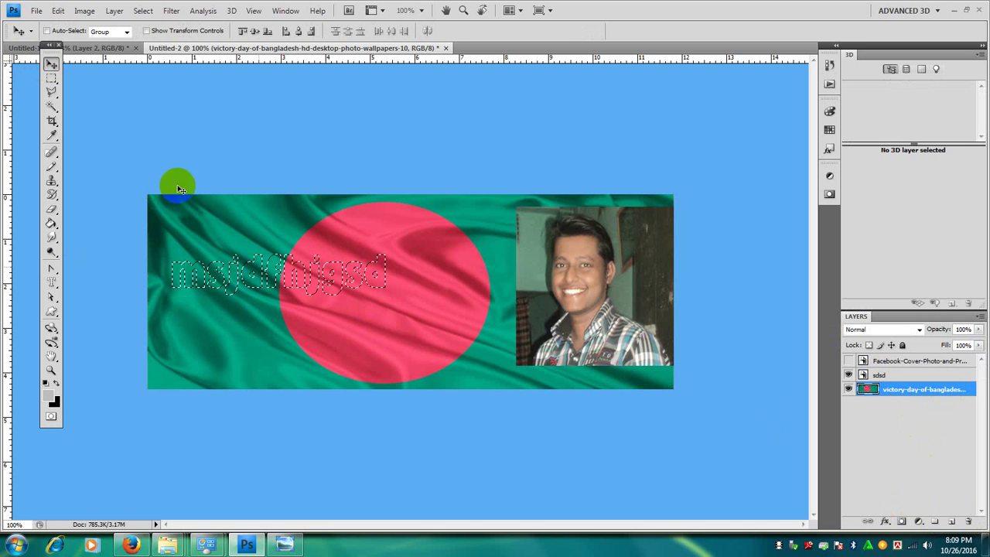
pyautogui.click(51, 78)
pyautogui.rightClick(261, 274)
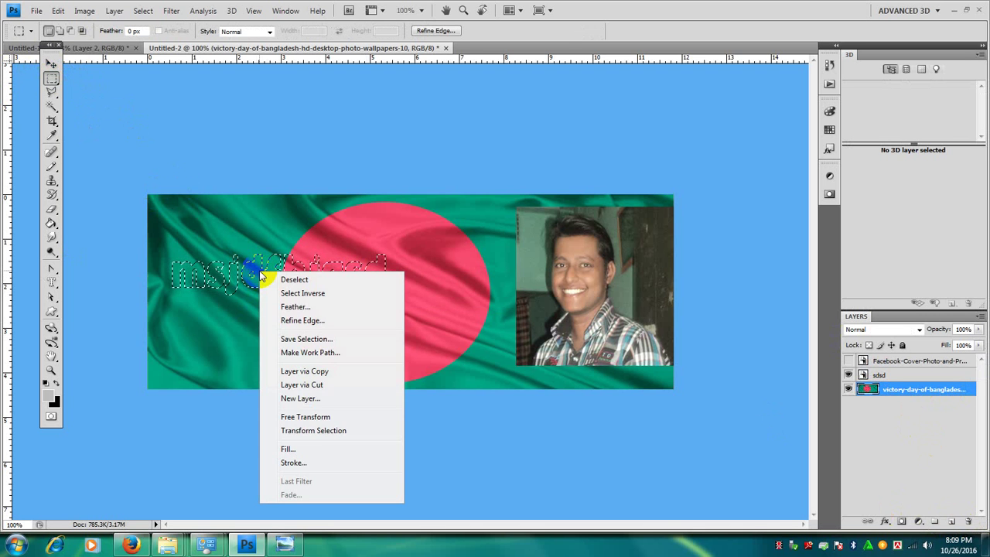
pyautogui.click(325, 372)
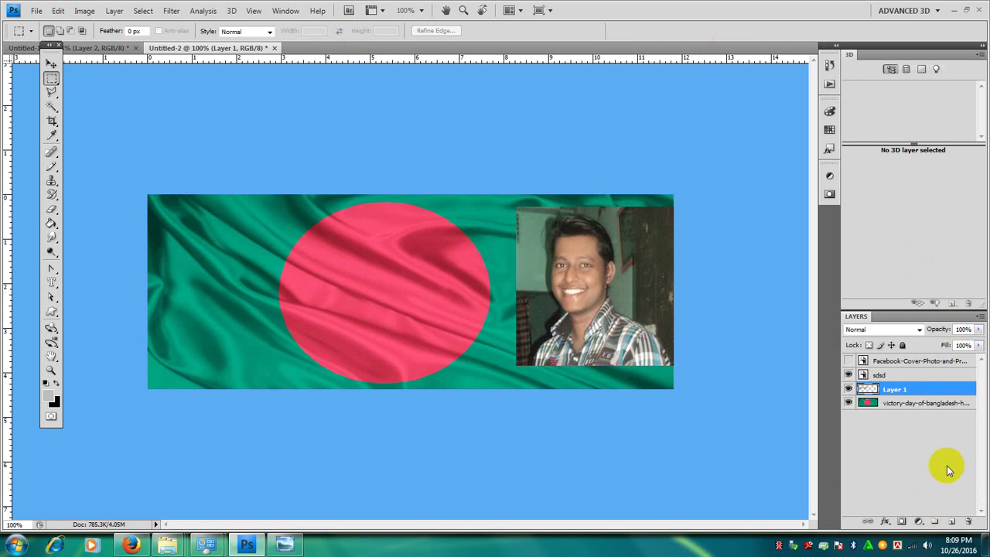
# - Trial a drop shadow on Layer 1, cancel it, then delete Layer 1
pyautogui.rightClick(902, 391)
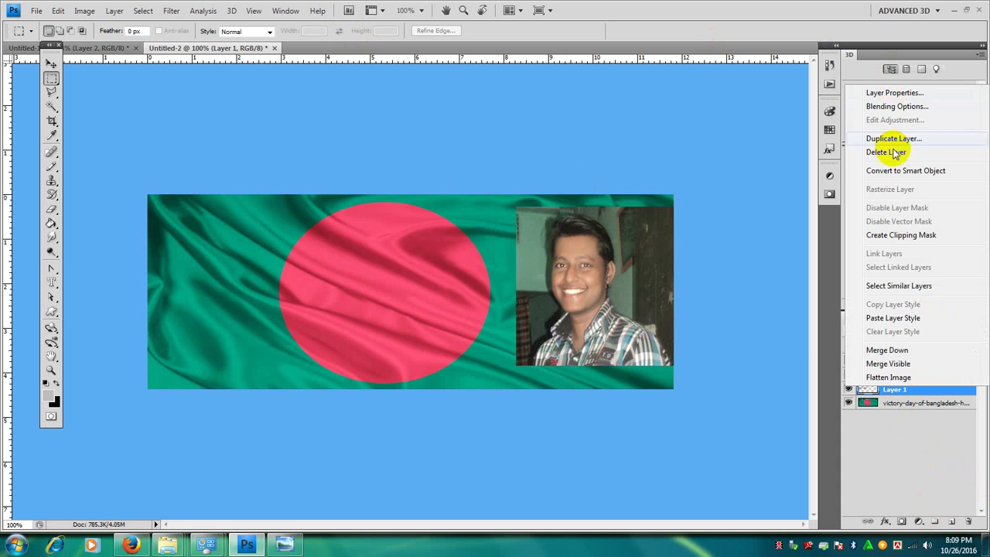
pyautogui.click(888, 106)
pyautogui.click(581, 132)
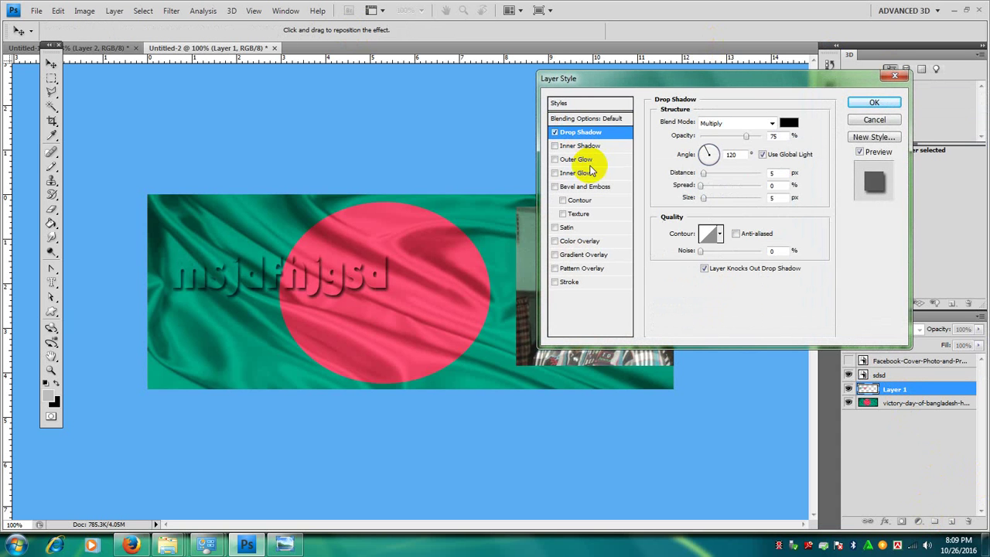
pyautogui.click(874, 120)
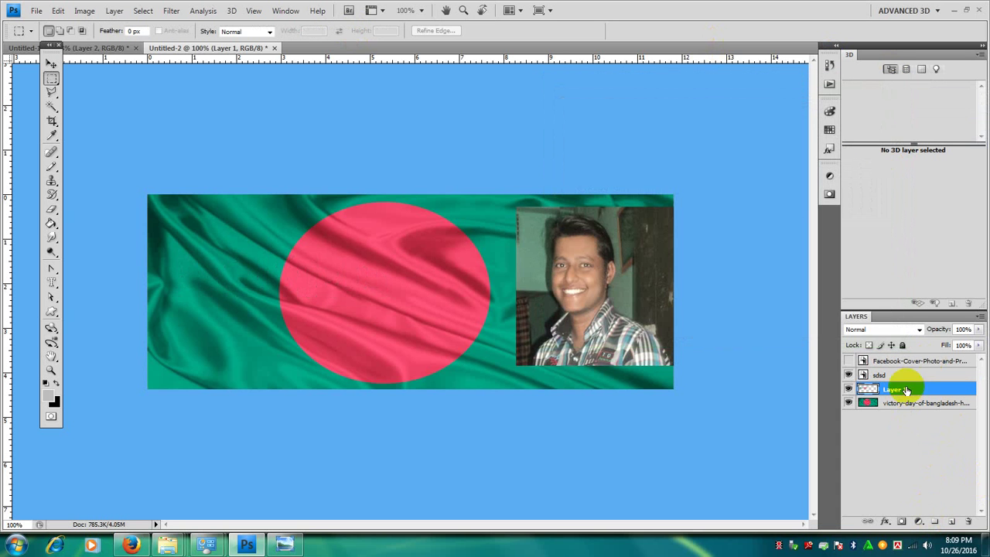
pyautogui.click(968, 521)
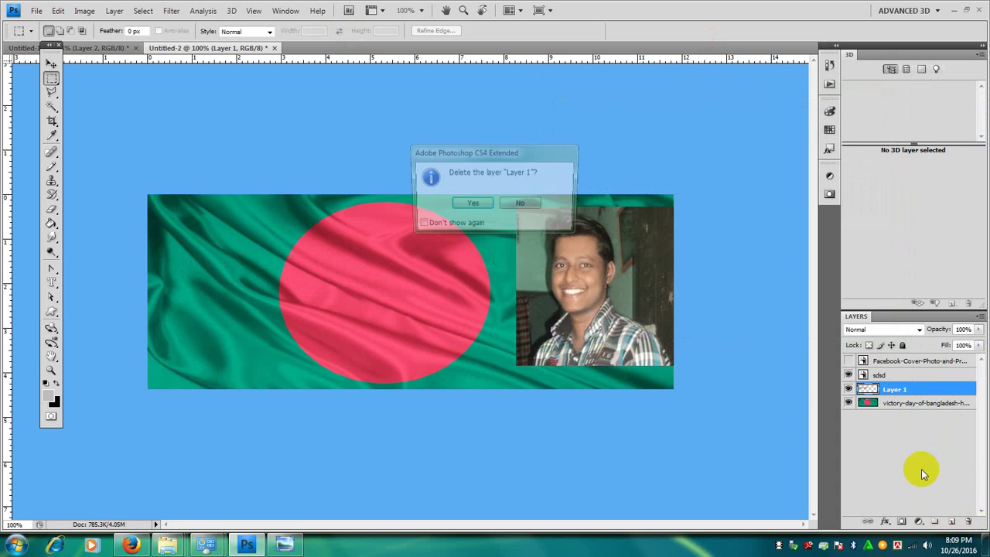
pyautogui.click(474, 203)
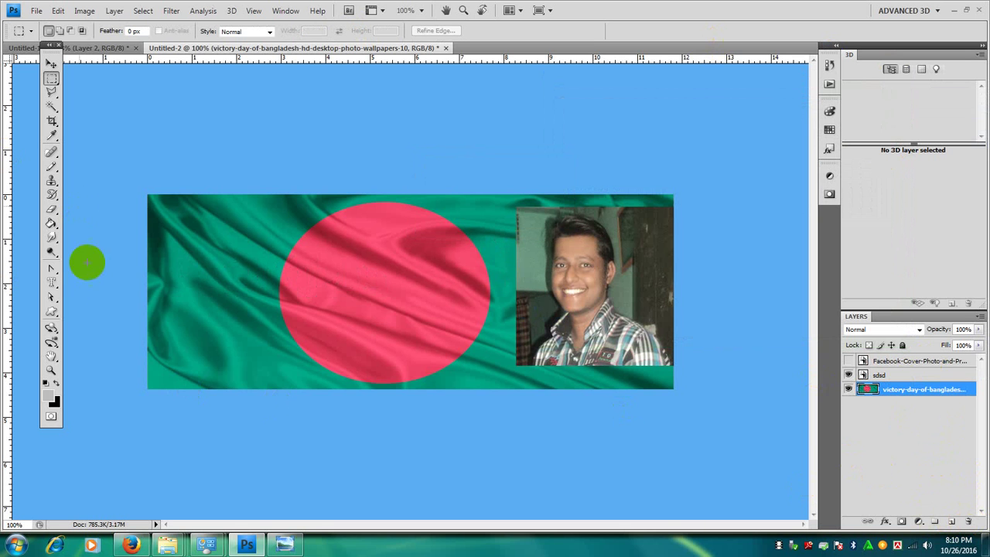
# - Type 'Mohan Bijoy Dibosh' as a type mask, nudge it left, and show the cover template
pyautogui.click(51, 282)
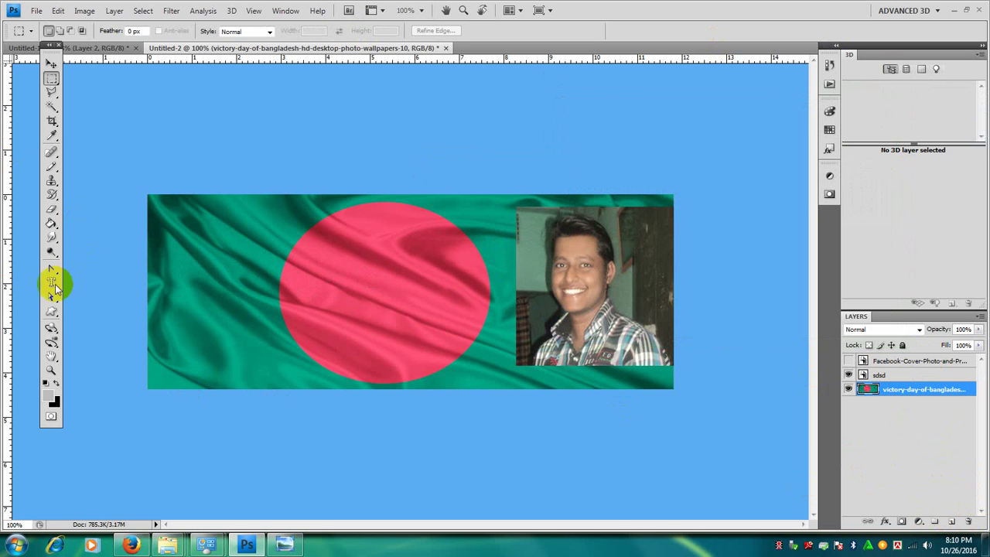
pyautogui.click(157, 288)
pyautogui.write('Mo')
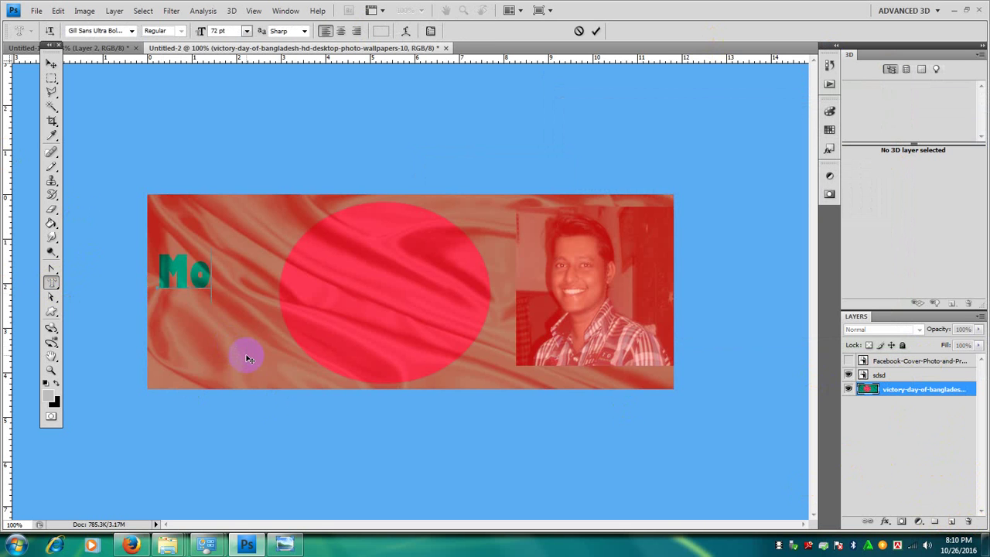
pyautogui.write('han Bijoy Dibosh')
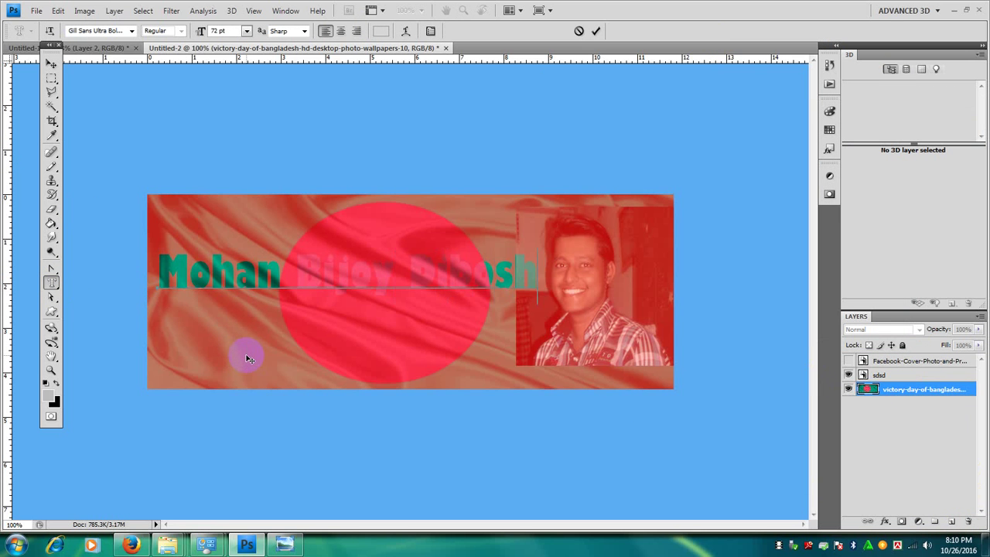
pyautogui.moveTo(287, 328); pyautogui.dragTo(282, 329)
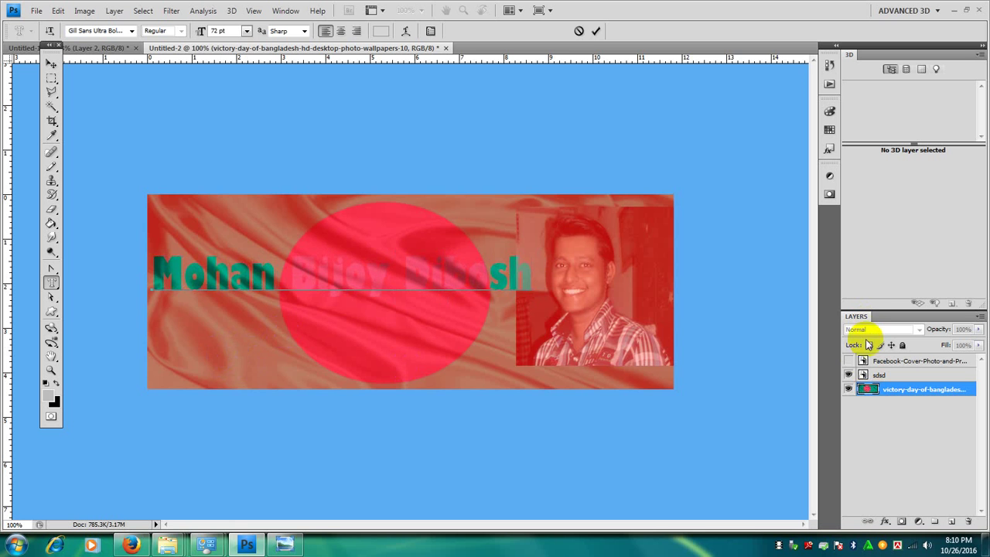
pyautogui.click(848, 360)
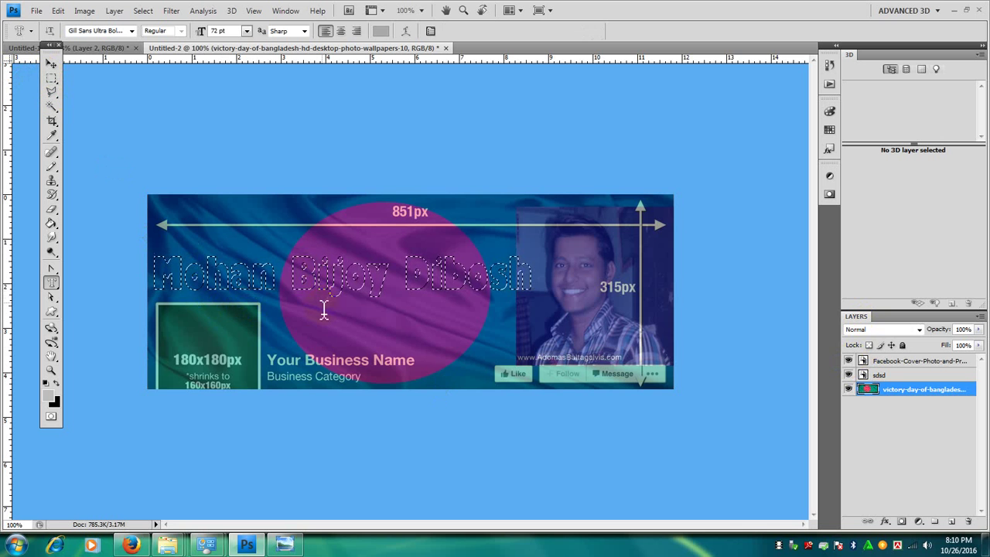
# - Nudge the 'Mohan Bijoy Dibosh' selection outline up, then drag it lower into place on the flag
pyautogui.click(133, 206)
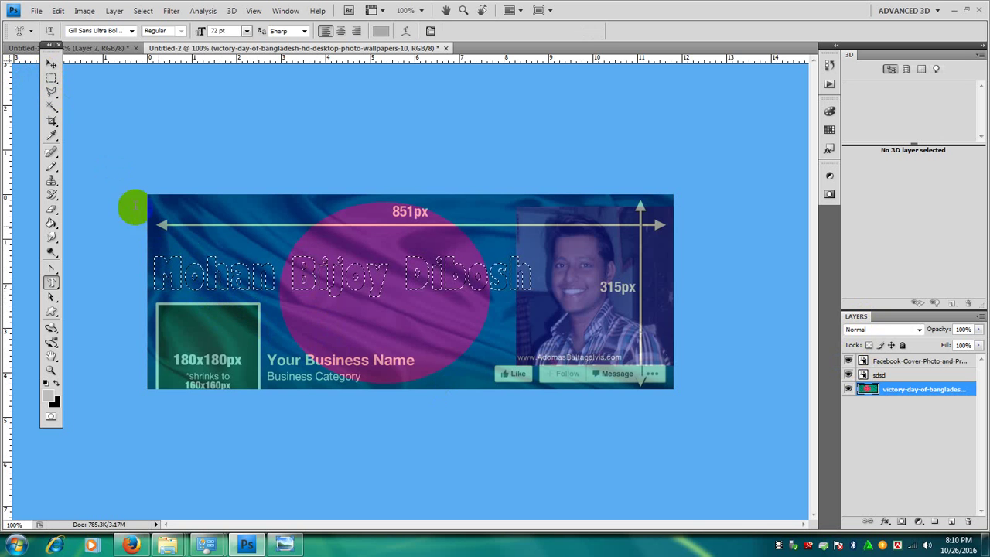
pyautogui.click(51, 63)
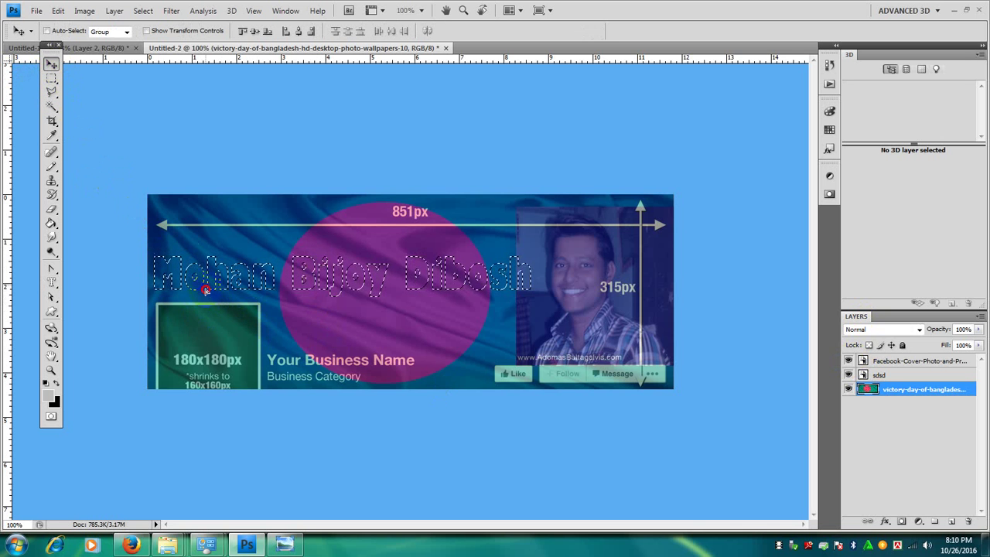
pyautogui.moveTo(206, 289); pyautogui.dragTo(205, 283)
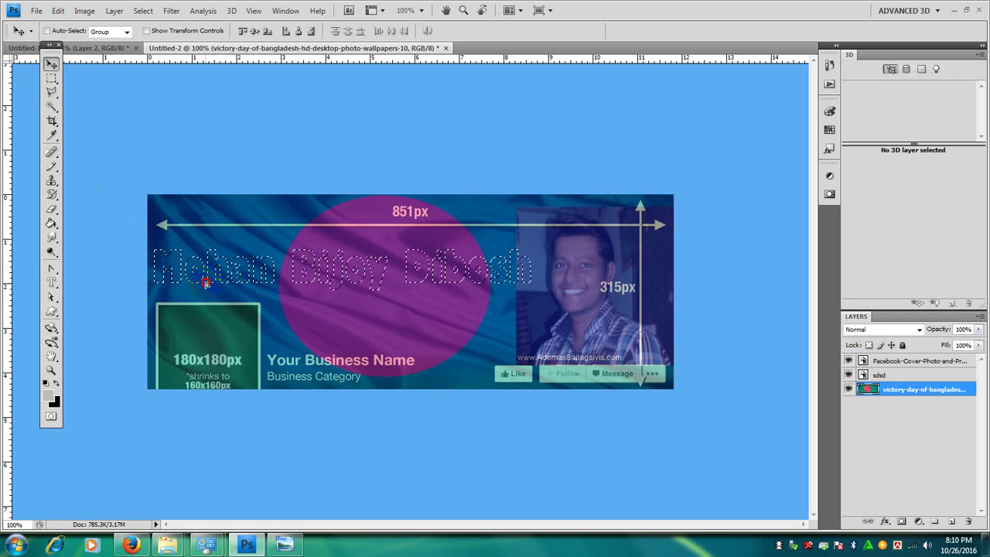
pyautogui.click(51, 78)
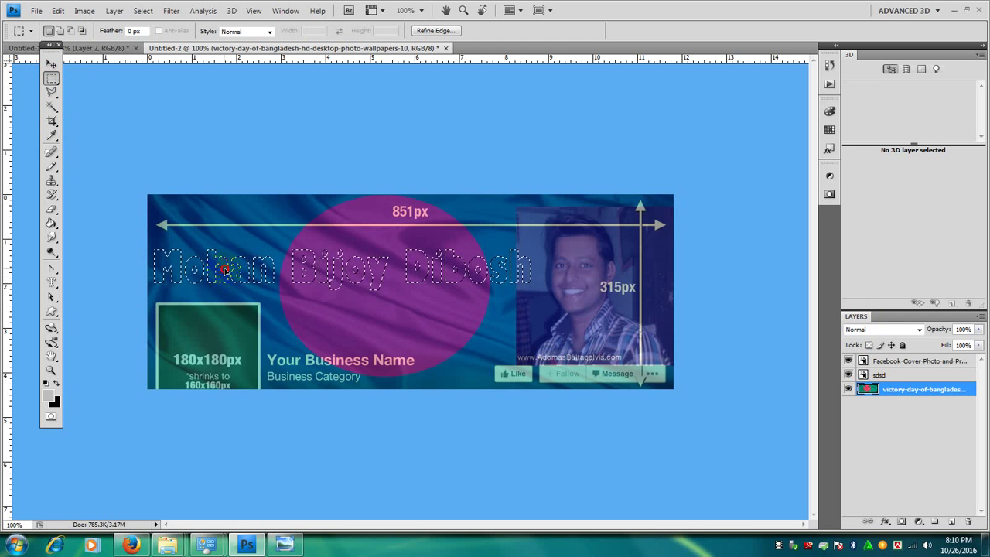
pyautogui.moveTo(224, 269); pyautogui.dragTo(226, 287)
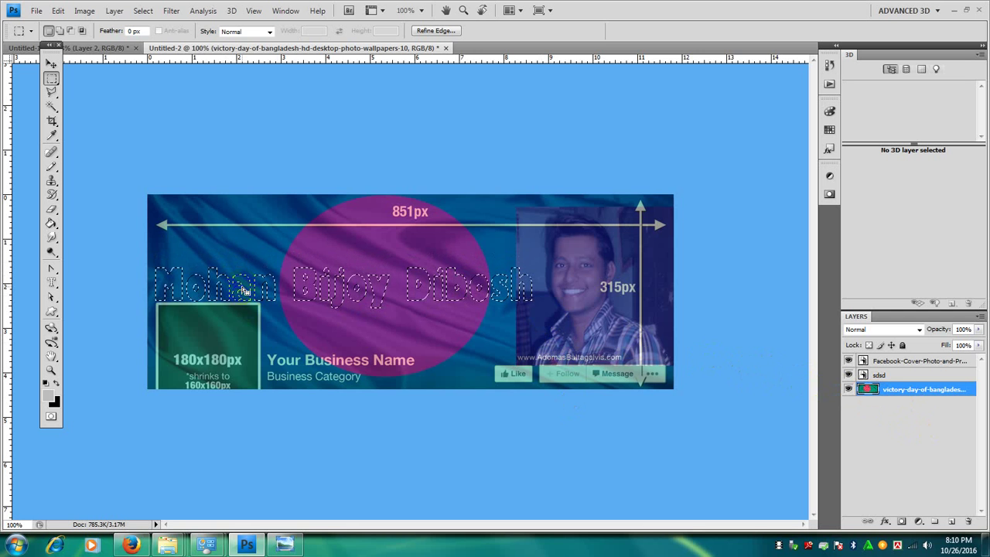
pyautogui.click(52, 78)
# - Copy the flag inside the lettering selection onto a new Layer 1 with Layer via Copy
pyautogui.hotkey('ctrl', '+')
pyautogui.hotkey('ctrl', '+')
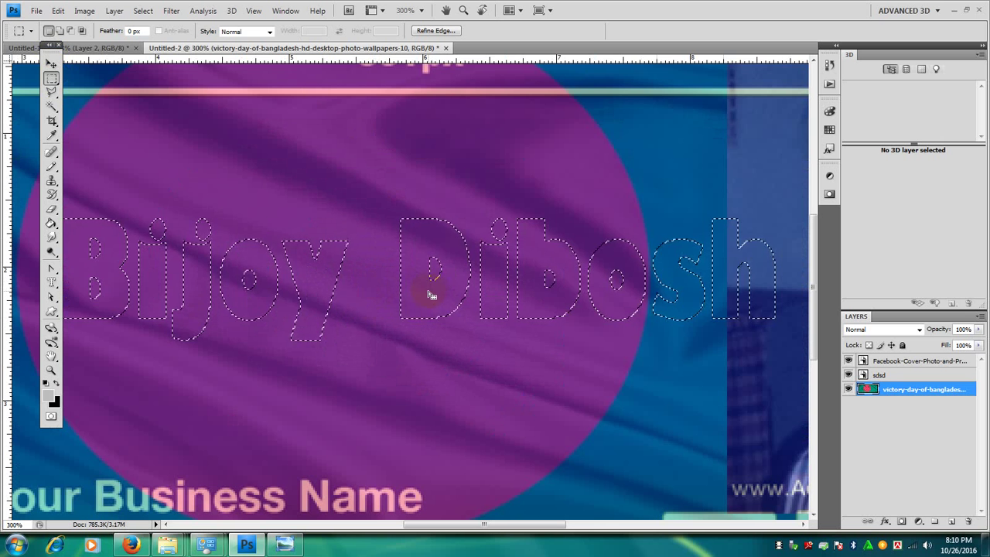
pyautogui.rightClick(417, 295)
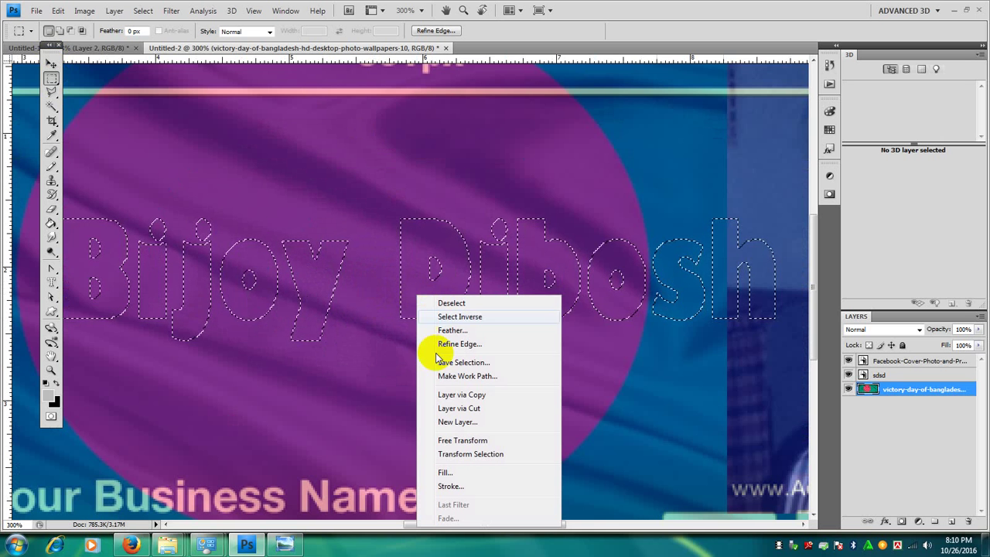
pyautogui.click(464, 396)
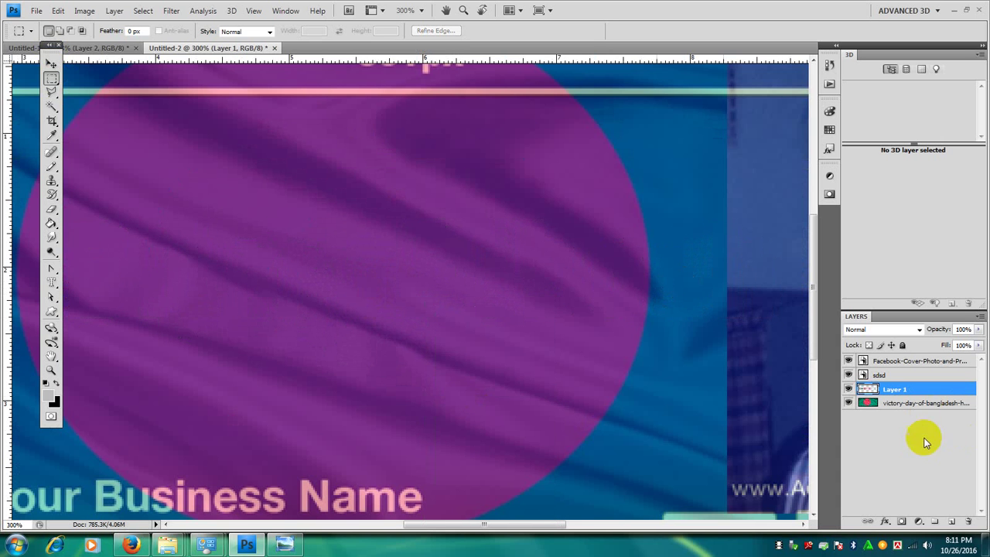
# - Hide the Facebook-Cover template layer again
pyautogui.scroll(-2, 497, 401)
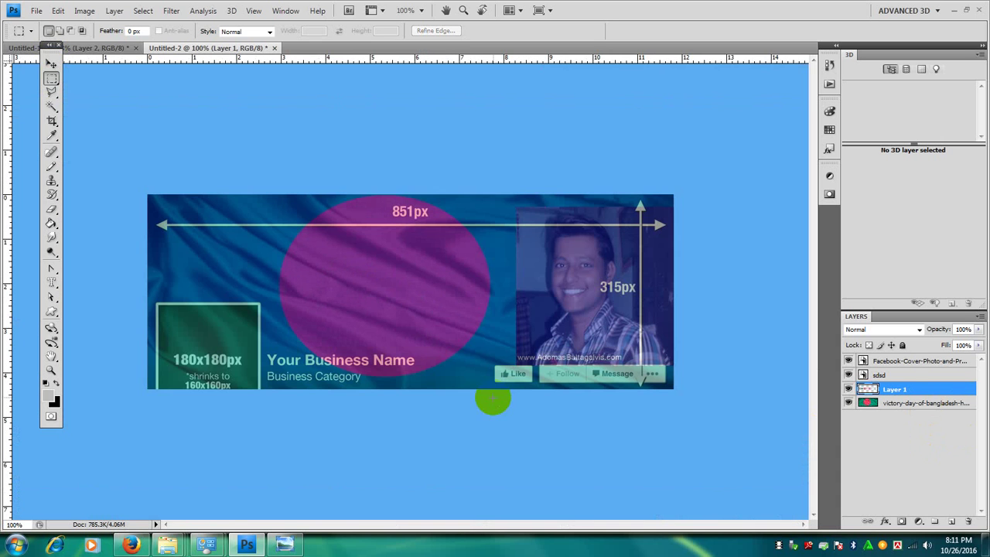
pyautogui.click(848, 360)
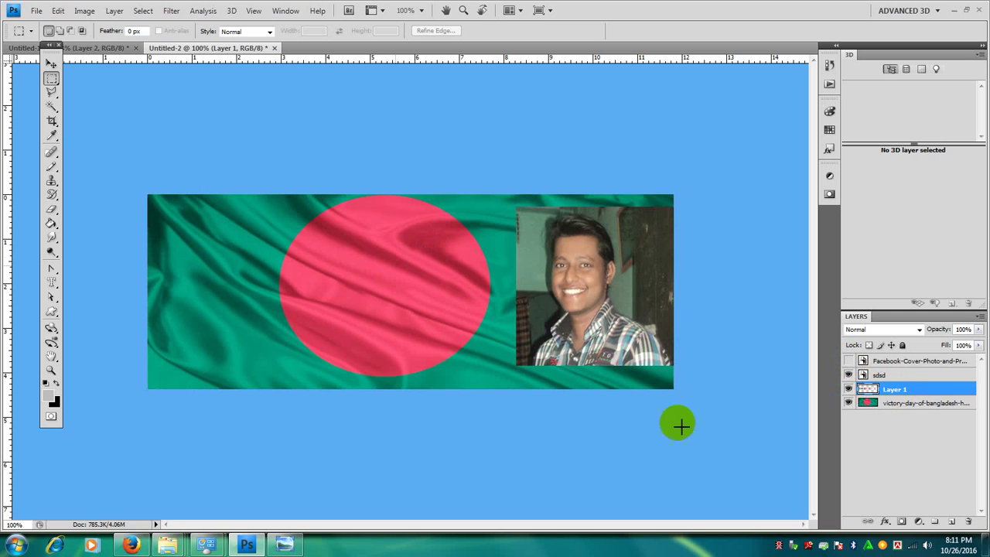
pyautogui.rightClick(893, 389)
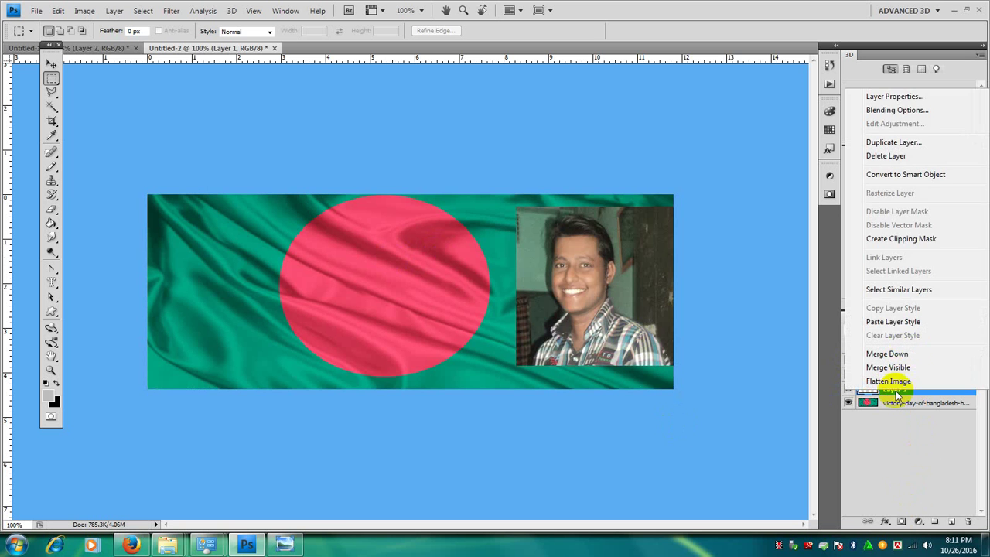
# - Add a drop shadow to Layer 1 with 5 px distance and 11% spread
pyautogui.click(897, 110)
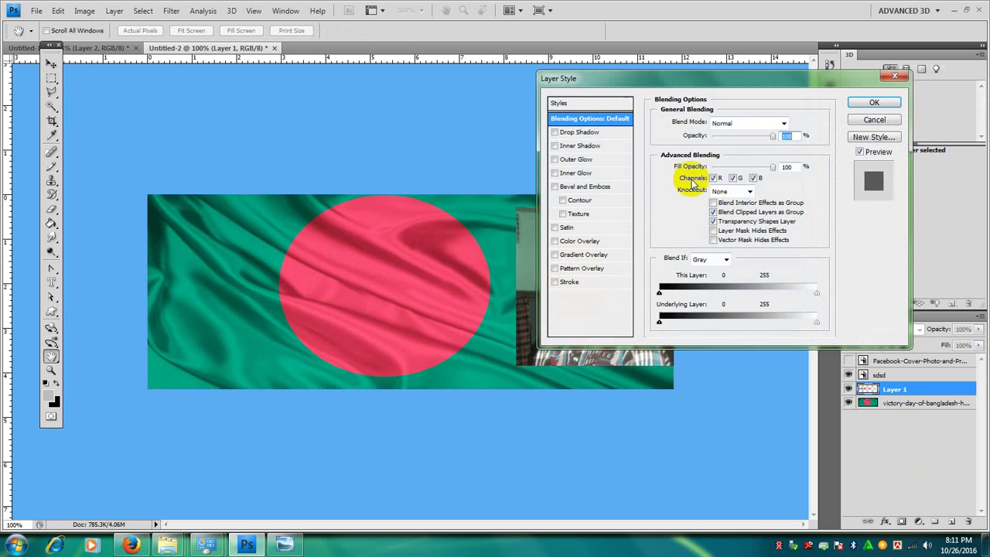
pyautogui.click(576, 135)
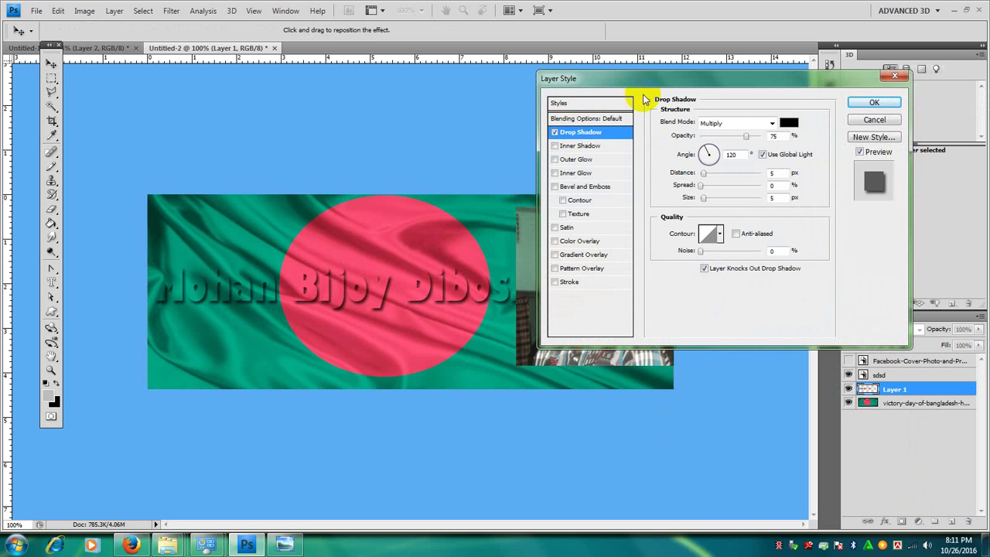
pyautogui.moveTo(656, 82)
pyautogui.mouseDown()
pyautogui.moveTo(702, 11)
pyautogui.moveTo(695, 15)
pyautogui.mouseUp()
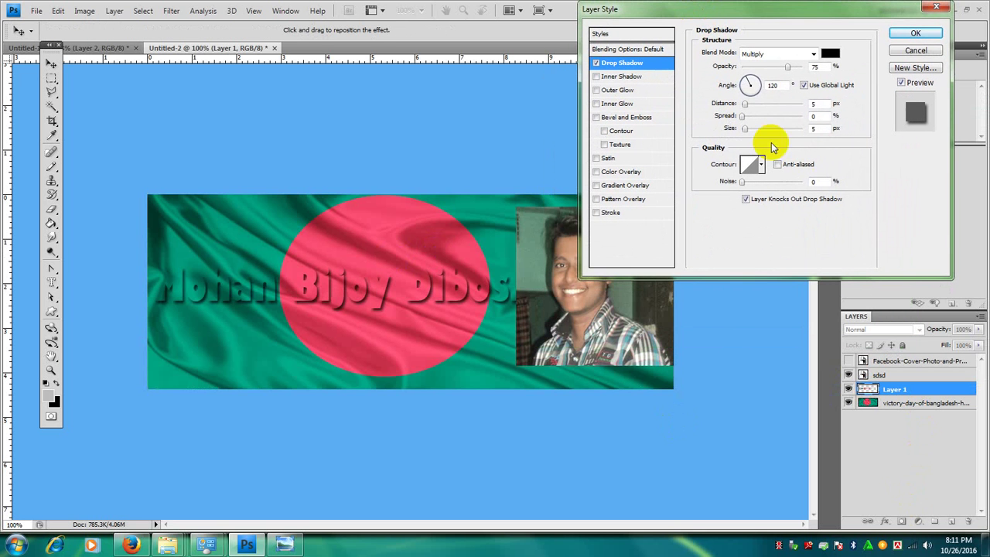
pyautogui.moveTo(748, 106); pyautogui.dragTo(745, 106)
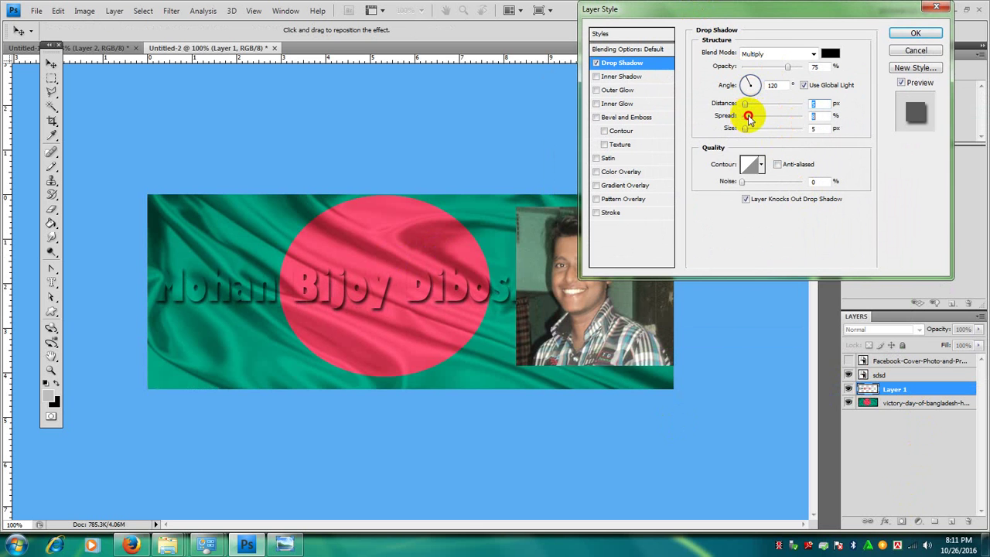
pyautogui.moveTo(749, 116); pyautogui.dragTo(746, 130)
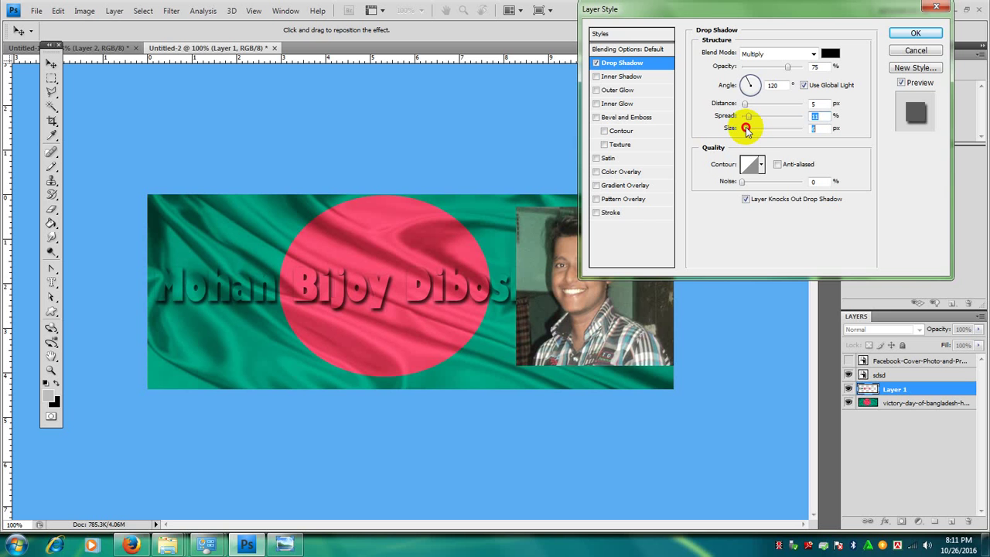
pyautogui.click(916, 34)
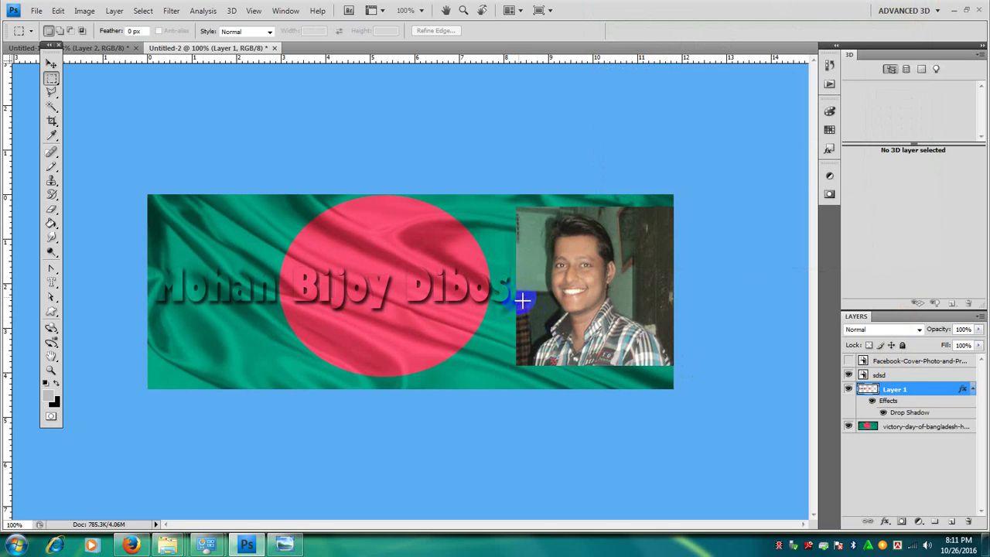
# - Move the sdsd portrait layer below Layer 1, then reselect Layer 1
pyautogui.click(918, 393)
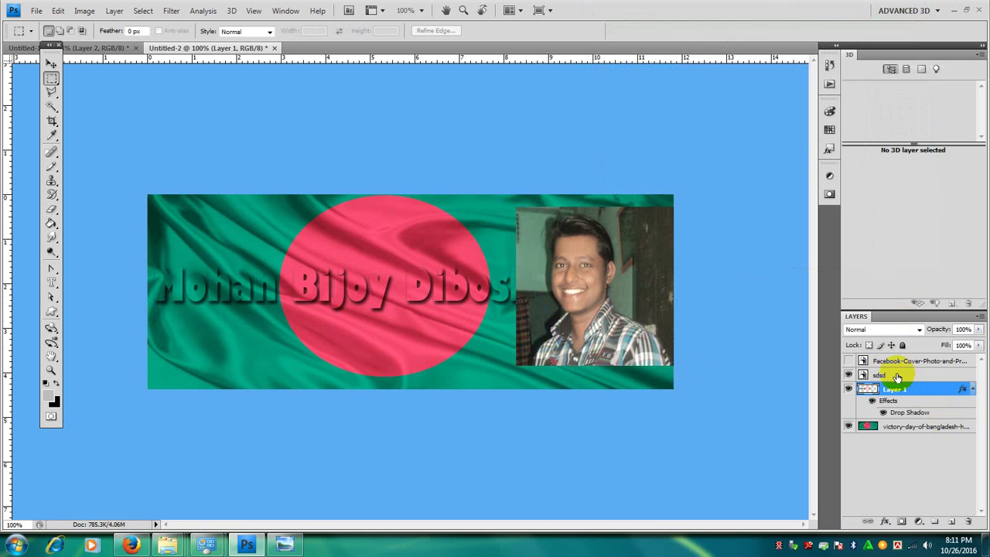
pyautogui.click(887, 375)
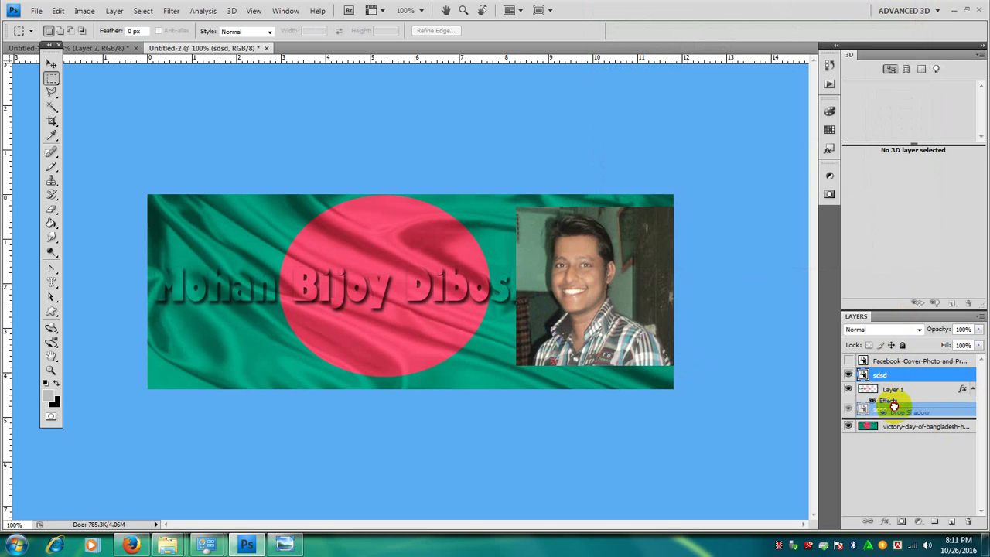
pyautogui.moveTo(887, 375); pyautogui.dragTo(886, 417)
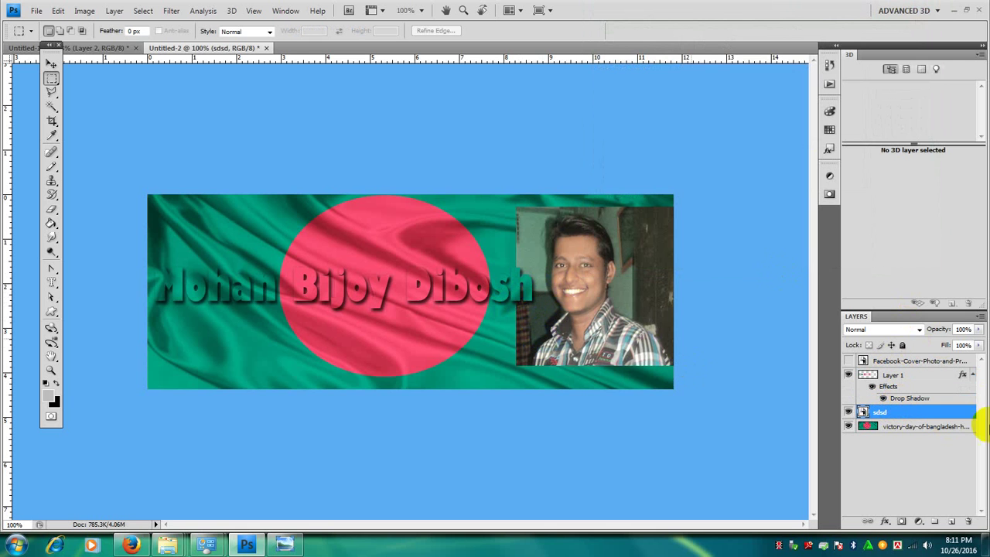
pyautogui.click(897, 377)
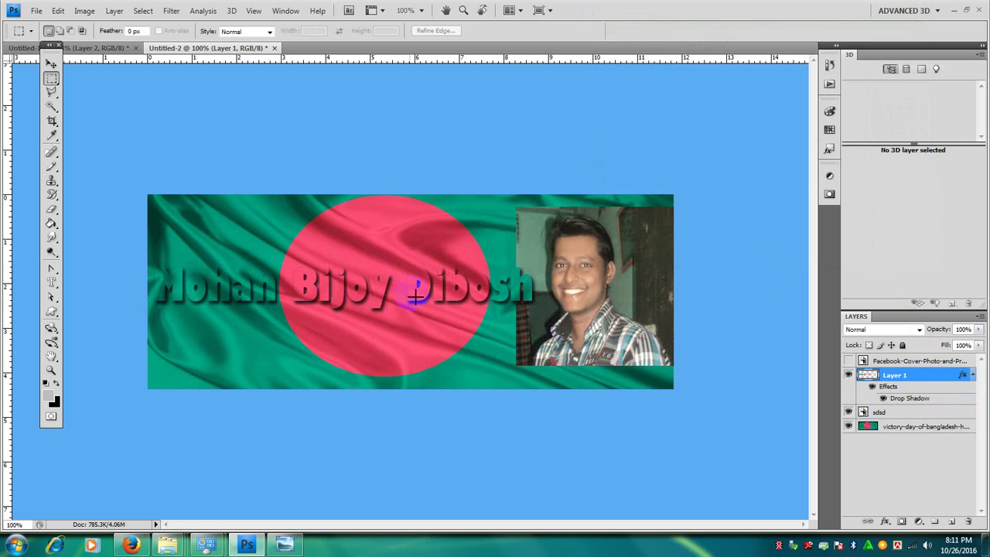
# - Add an Inner Shadow at about 28% opacity to Layer 1's lettering
pyautogui.rightClick(910, 379)
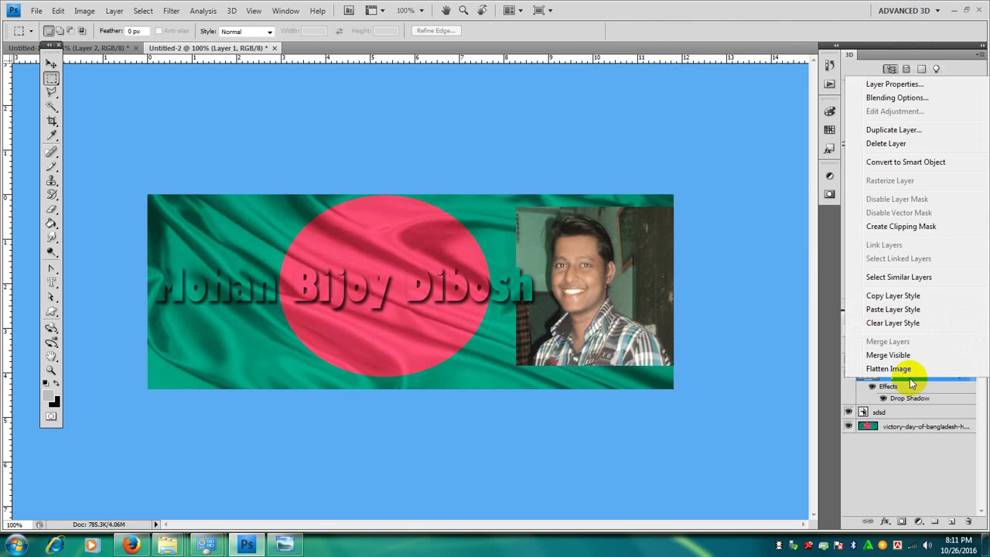
pyautogui.click(894, 96)
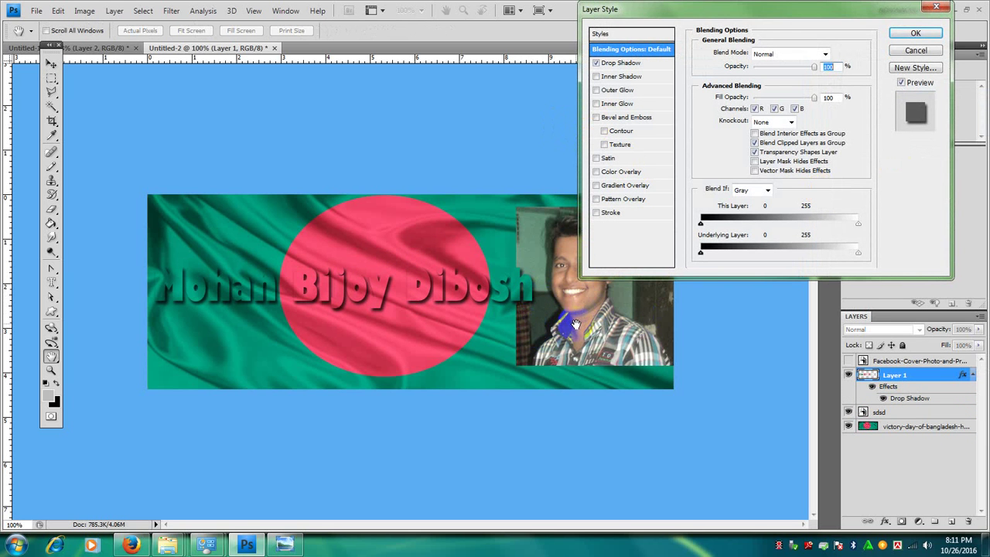
pyautogui.click(597, 77)
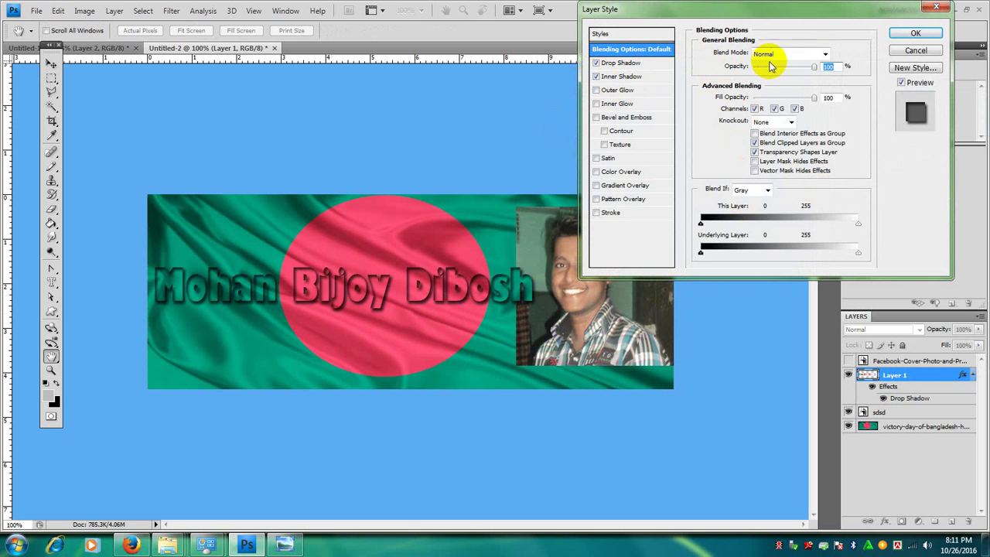
pyautogui.click(611, 77)
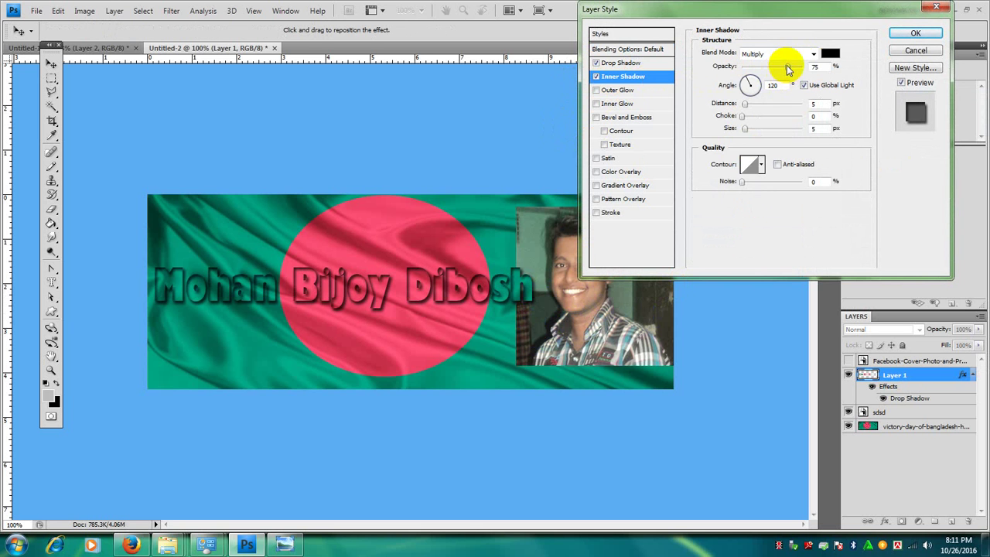
pyautogui.moveTo(787, 67); pyautogui.dragTo(758, 68)
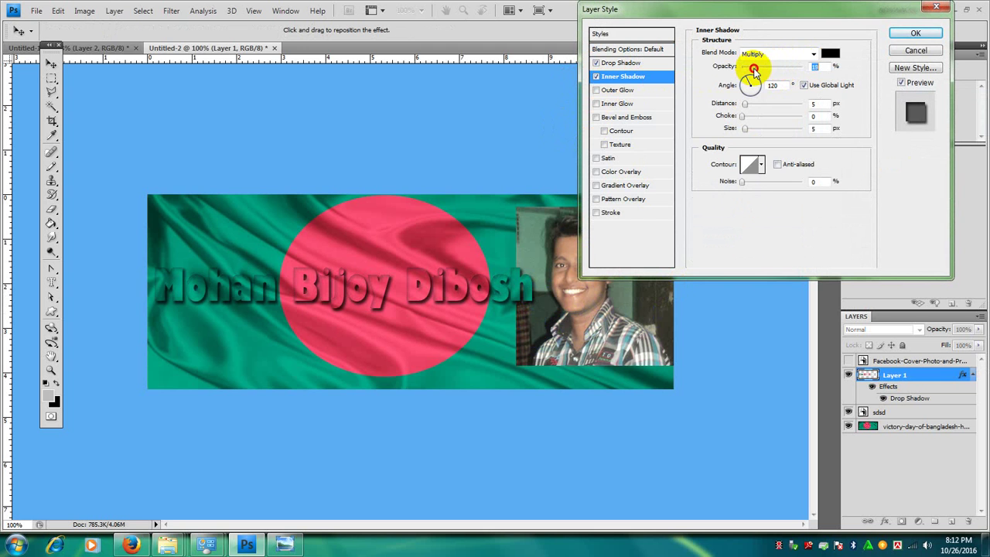
pyautogui.click(915, 33)
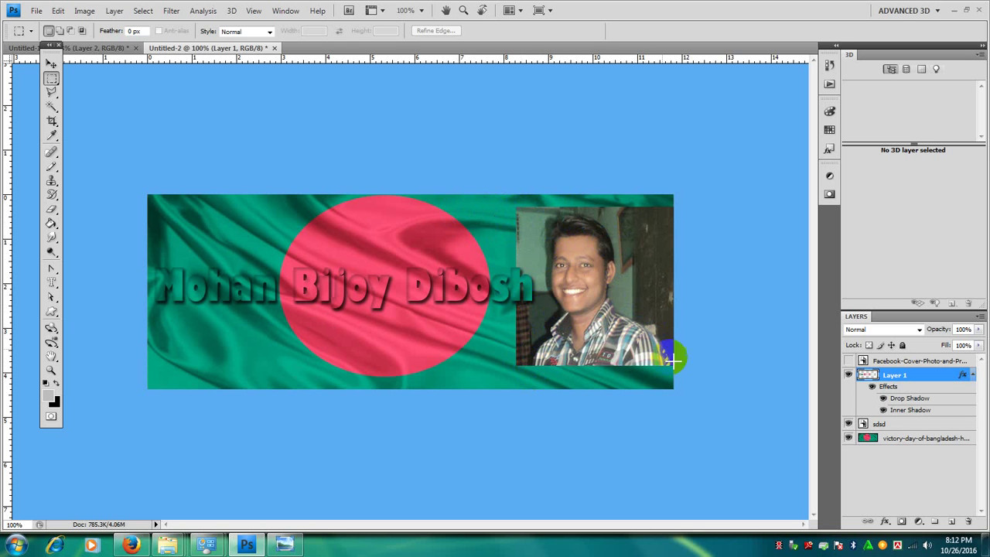
# - Make the sdsd photo layer the active layer
pyautogui.moveTo(674, 349); pyautogui.dragTo(673, 388)
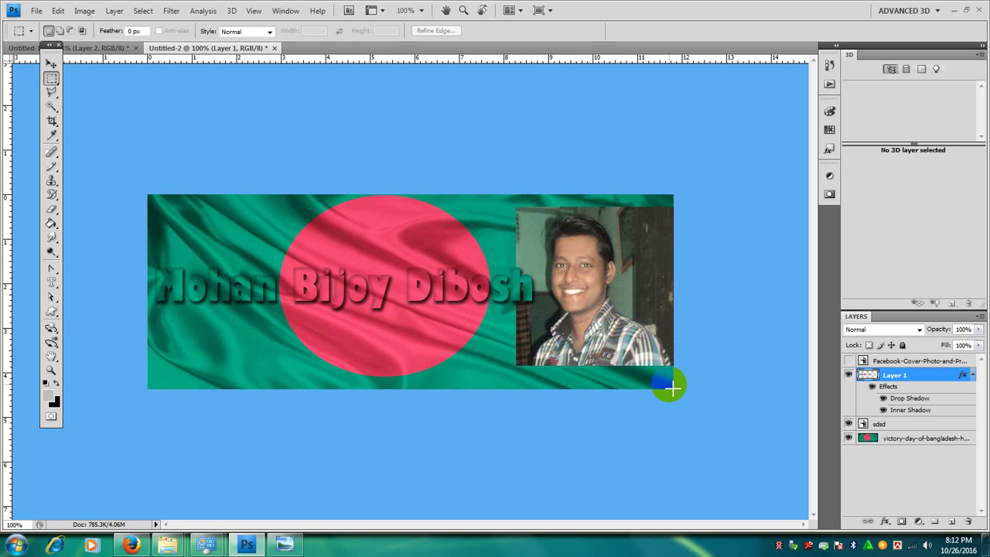
pyautogui.click(883, 426)
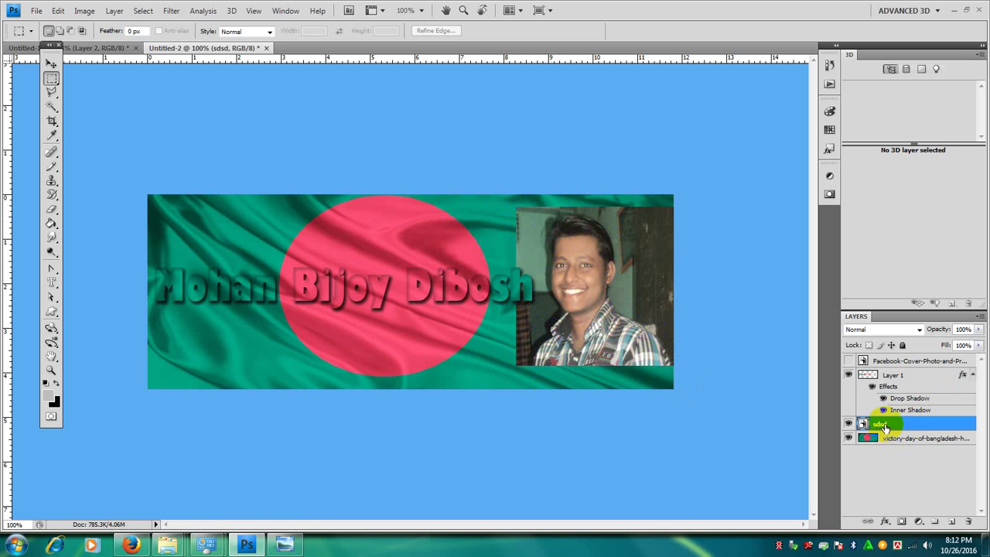
pyautogui.click(848, 423)
# - Trace a Lasso selection around the man's head and shoulders down to the photo's bottom edge
pyautogui.click(53, 81)
pyautogui.click(51, 93)
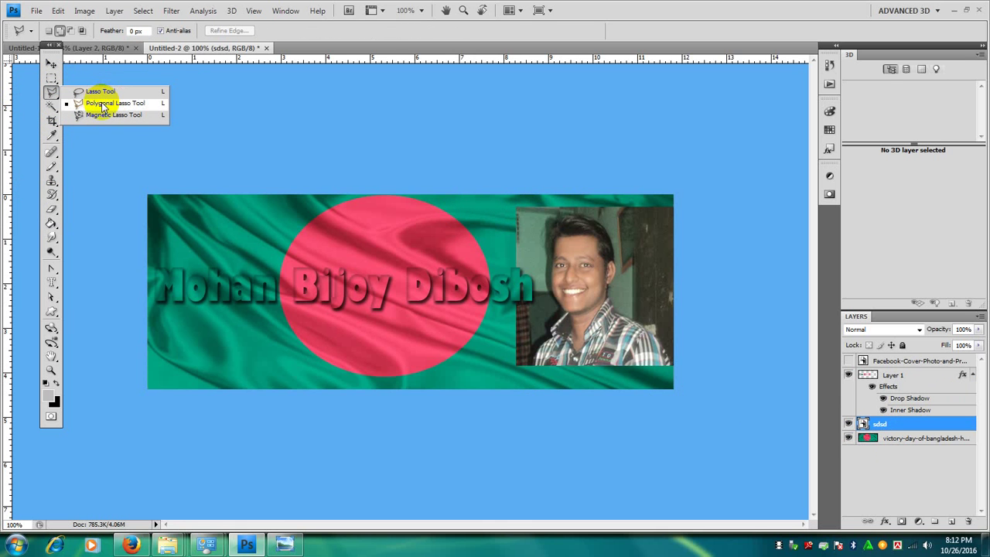
pyautogui.click(100, 92)
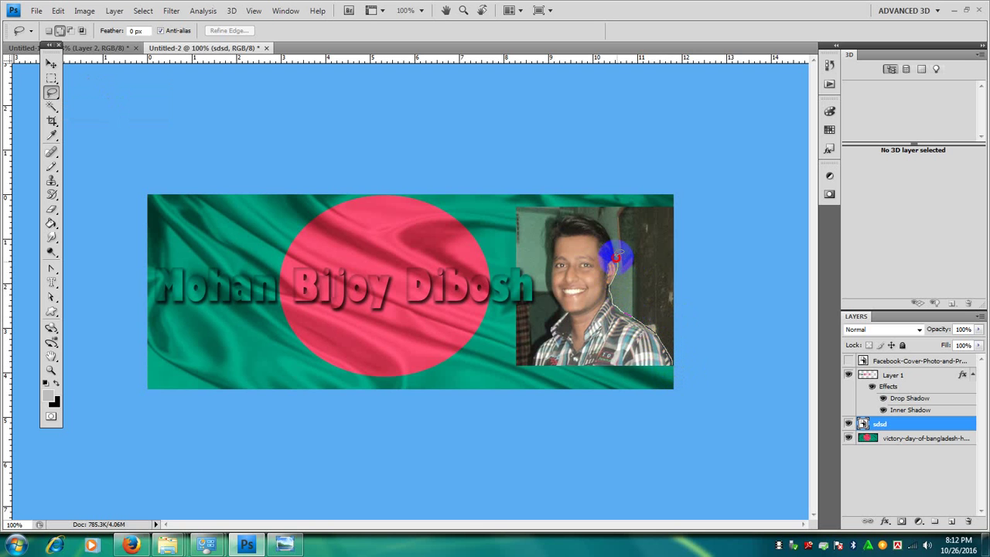
pyautogui.moveTo(615, 255)
pyautogui.mouseDown()
pyautogui.moveTo(621, 231)
pyautogui.moveTo(601, 213)
pyautogui.moveTo(578, 217)
pyautogui.mouseUp()
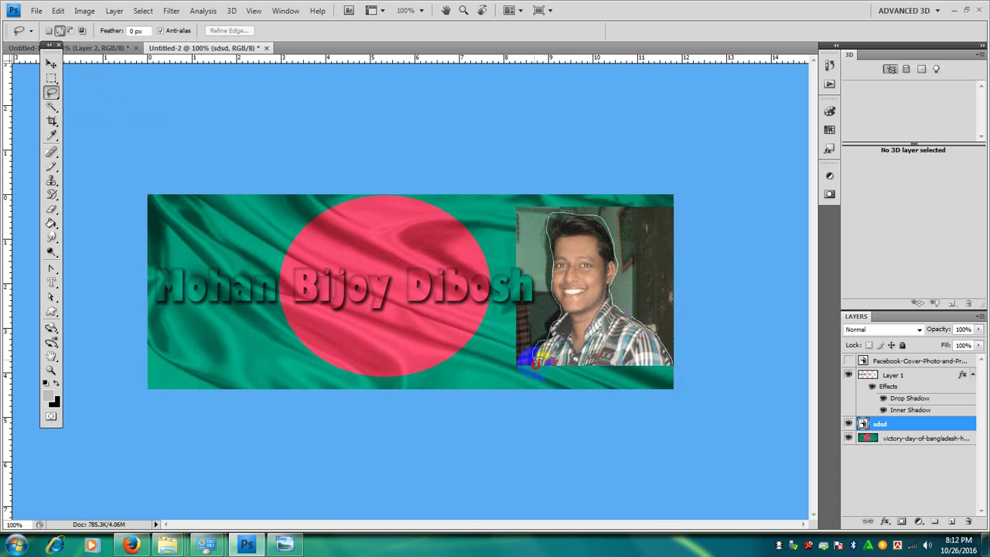
pyautogui.moveTo(607, 370)
pyautogui.mouseDown()
pyautogui.moveTo(652, 375)
pyautogui.moveTo(684, 361)
pyautogui.mouseUp()
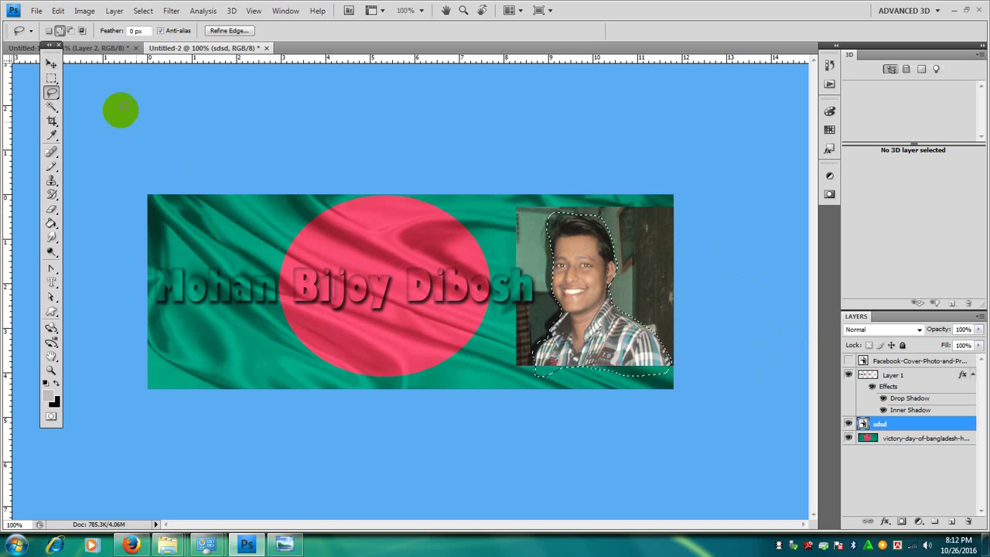
# - Invert the selection onto the photo background; deleting fails on the smart object
pyautogui.click(51, 78)
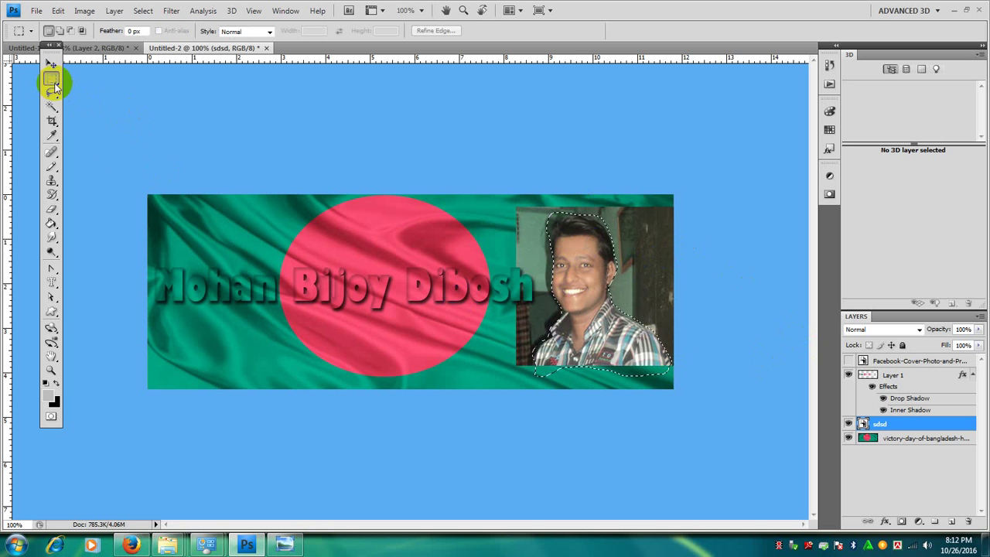
pyautogui.rightClick(584, 262)
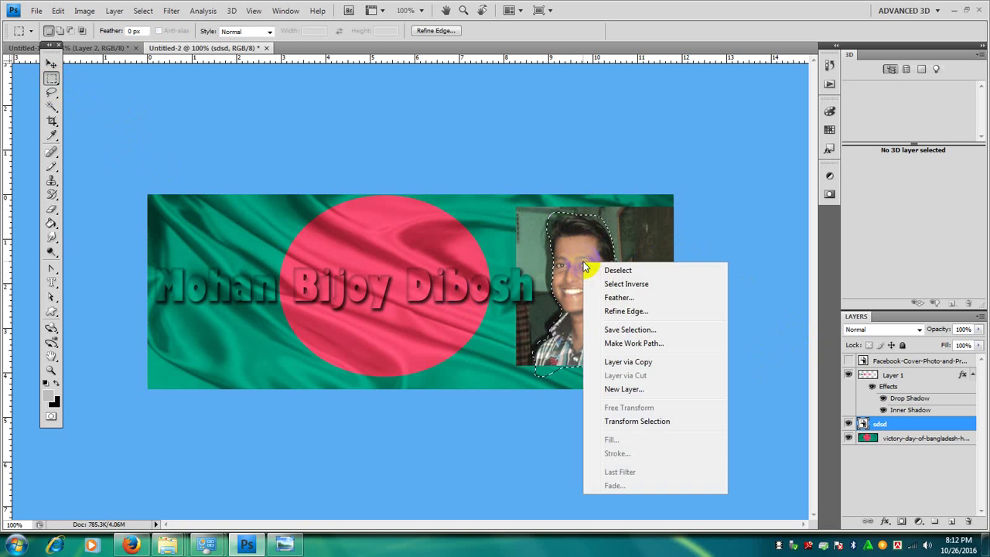
pyautogui.click(652, 284)
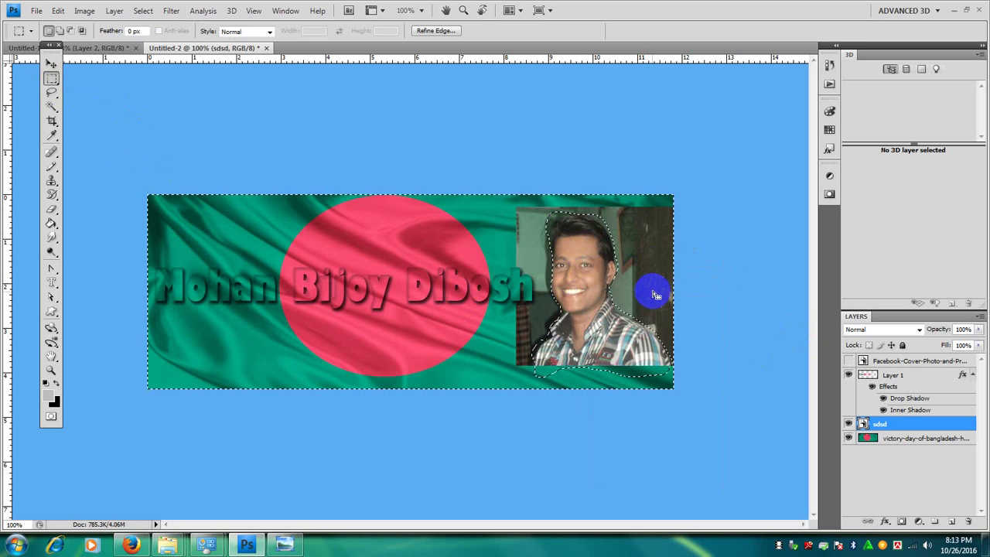
pyautogui.press('Delete')
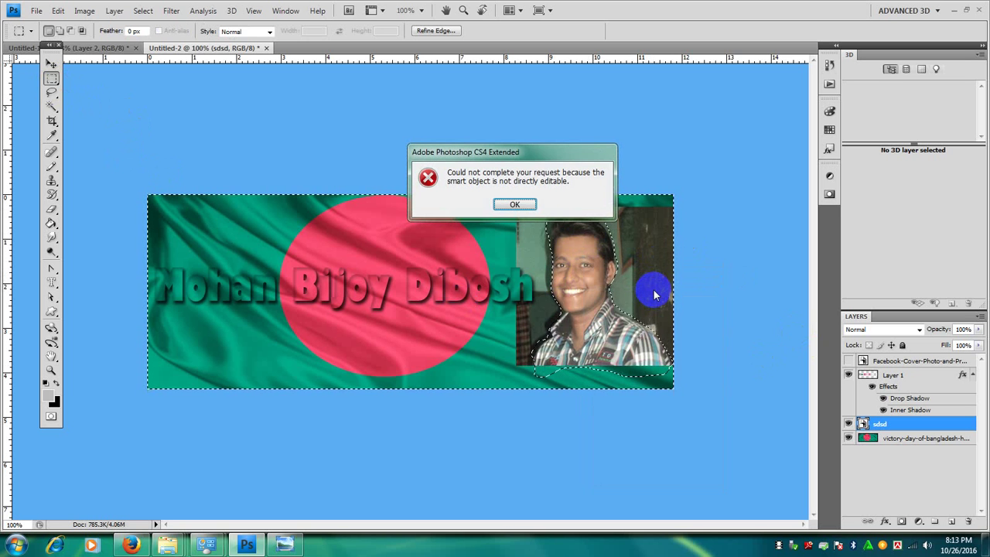
pyautogui.click(514, 204)
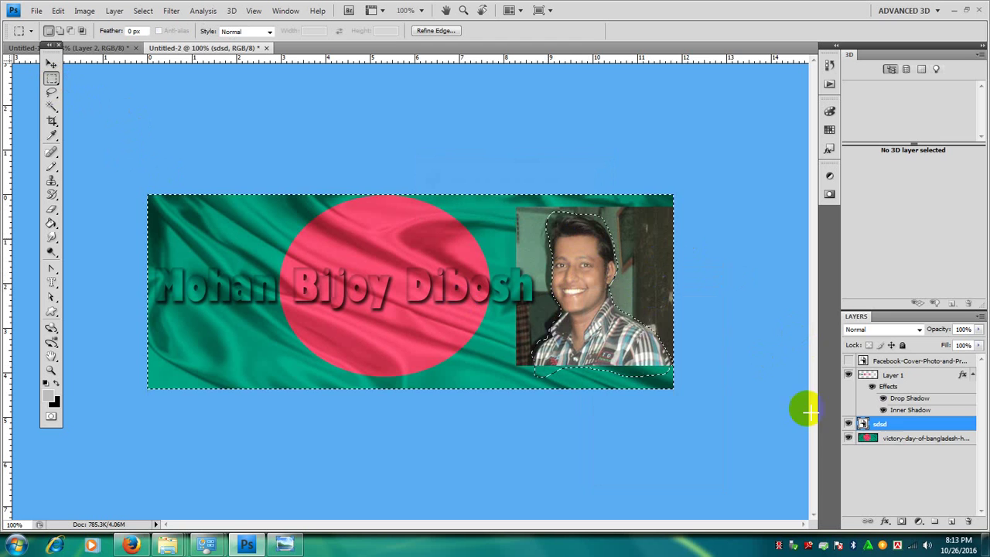
# - Rasterize the sdsd layer, delete its background, and deselect
pyautogui.rightClick(884, 426)
pyautogui.click(891, 225)
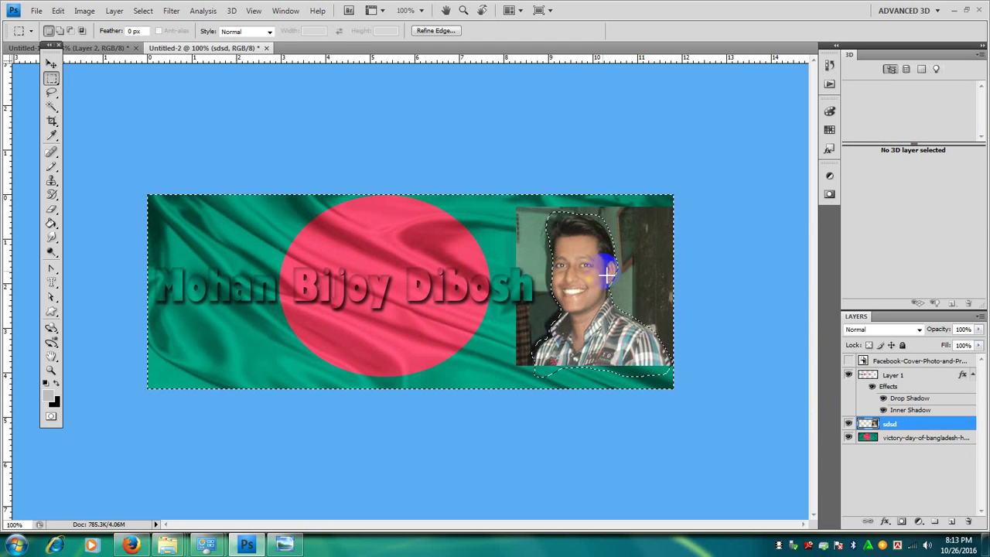
pyautogui.press('Delete')
pyautogui.hotkey('ctrl', 'd')
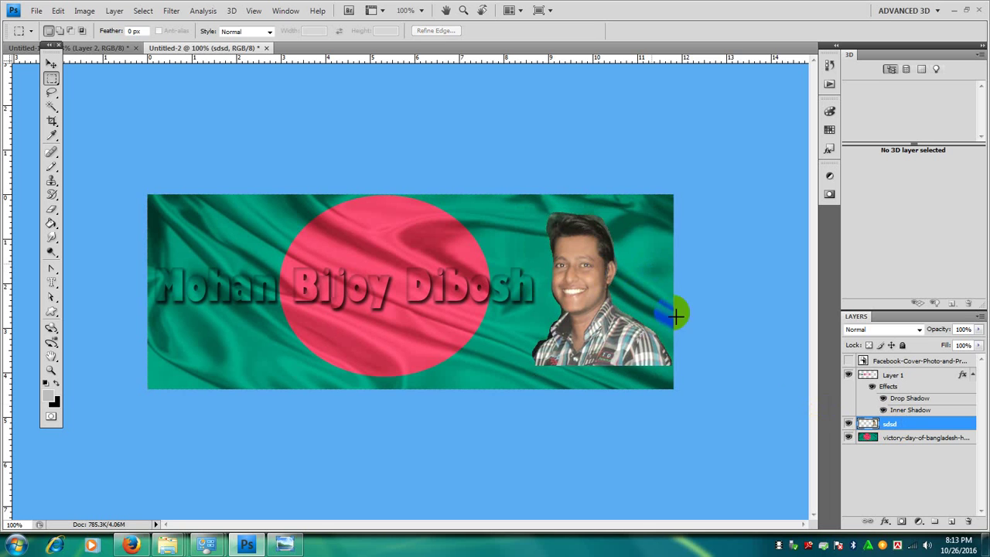
pyautogui.click(53, 63)
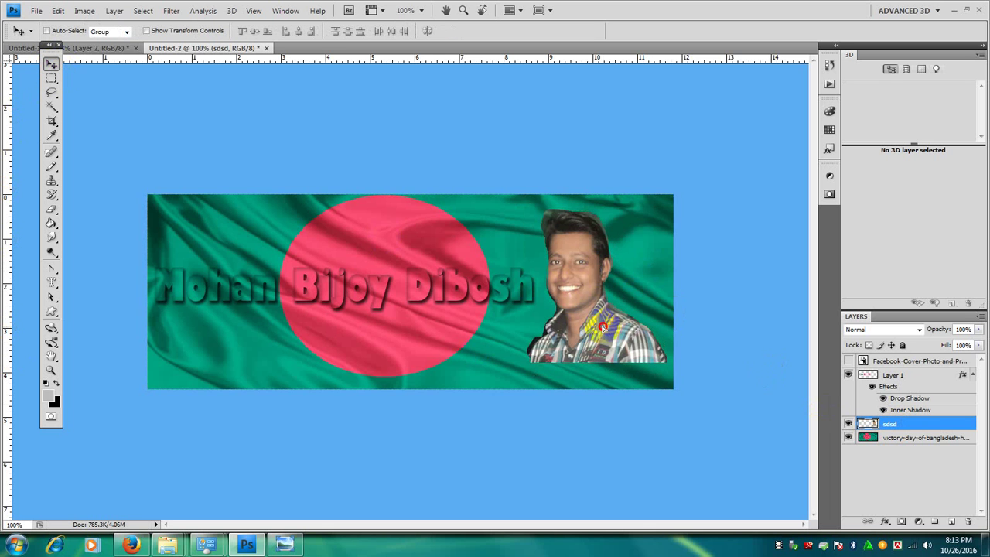
# - Position the cut-out man at the cover's right against the Facebook-Cover template, then hide it
pyautogui.moveTo(611, 331); pyautogui.dragTo(610, 327)
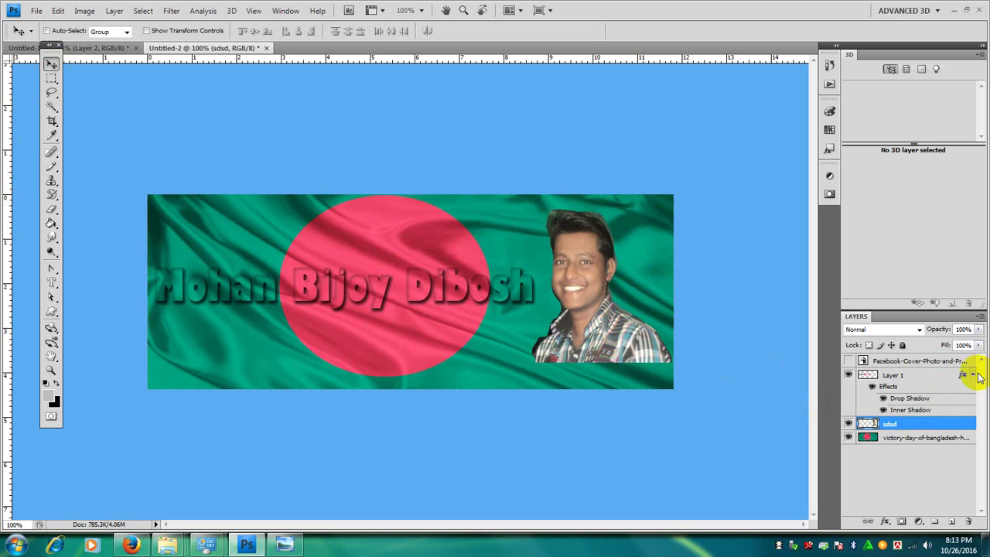
pyautogui.click(848, 361)
pyautogui.moveTo(596, 343); pyautogui.dragTo(587, 347)
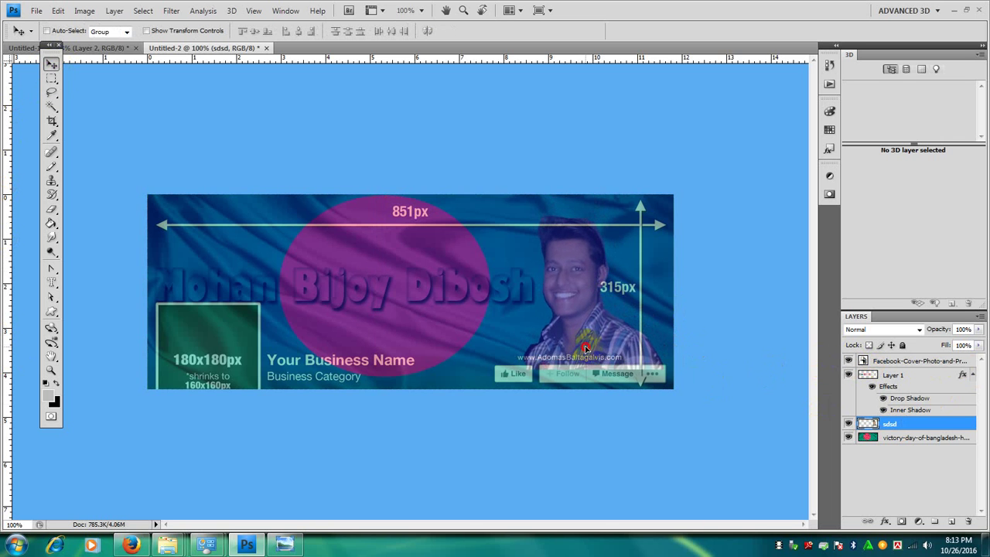
pyautogui.moveTo(586, 346); pyautogui.dragTo(586, 350)
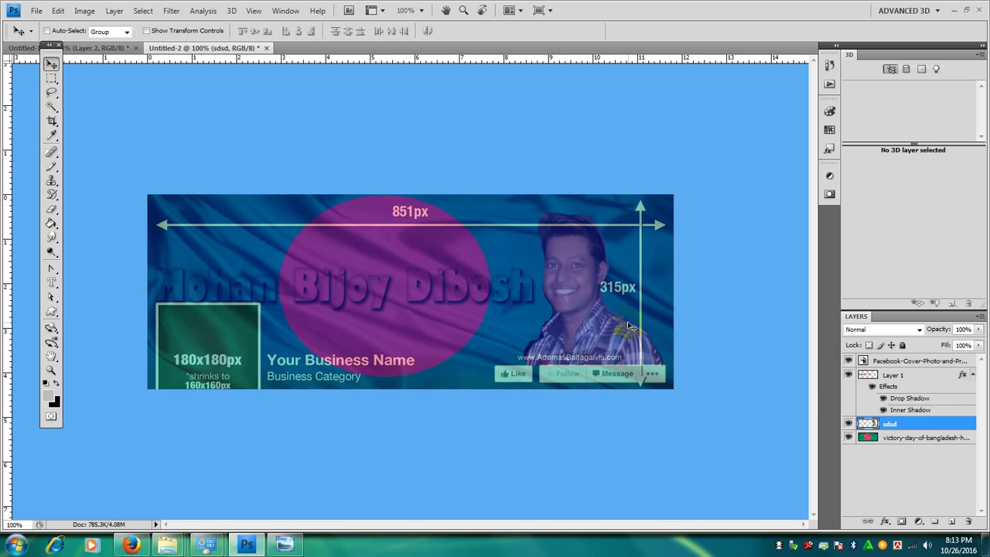
pyautogui.click(848, 361)
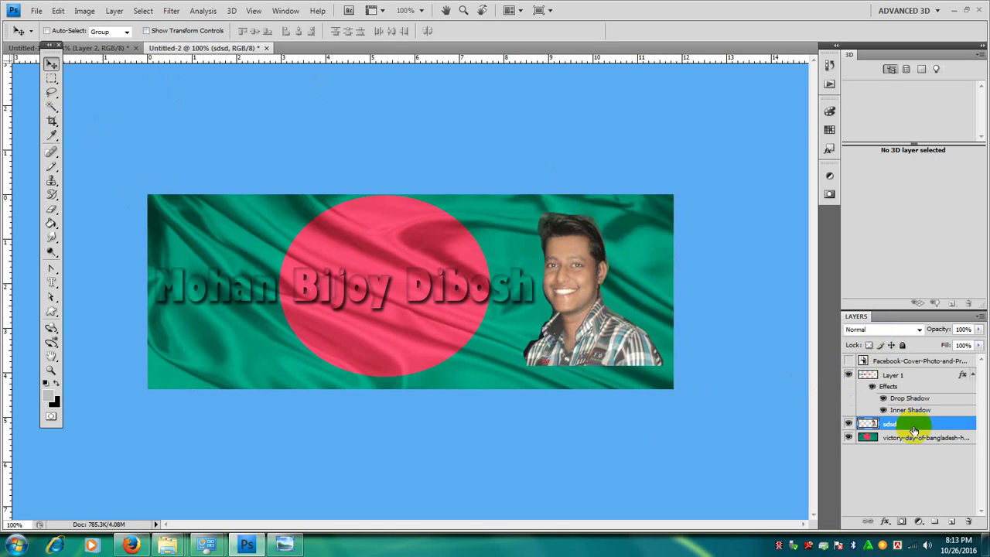
# - Load the sdsd layer's pixels as a selection around the cut-out man
pyautogui.rightClick(866, 424)
pyautogui.click(865, 459)
pyautogui.rightClick(866, 424)
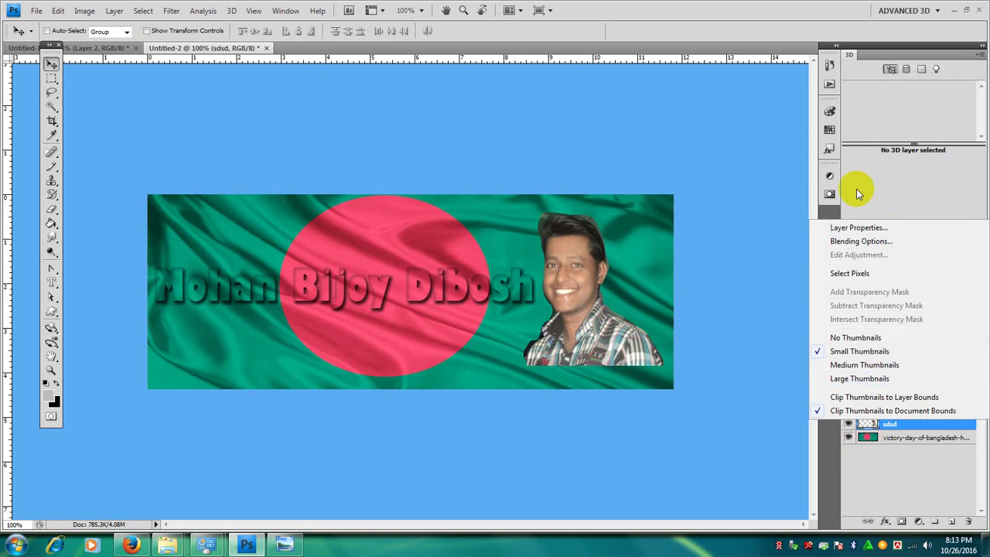
pyautogui.click(861, 275)
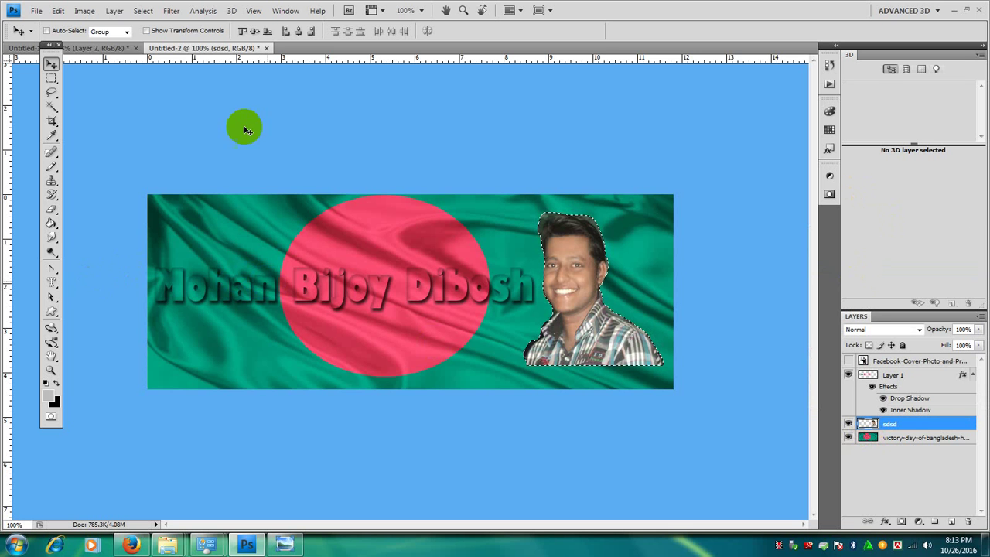
pyautogui.click(108, 10)
pyautogui.moveTo(85, 10)
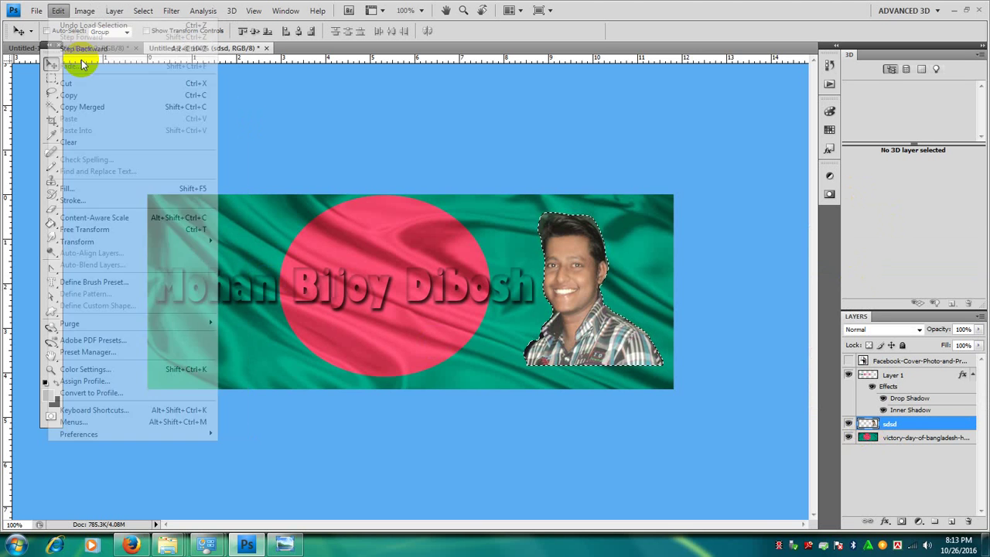
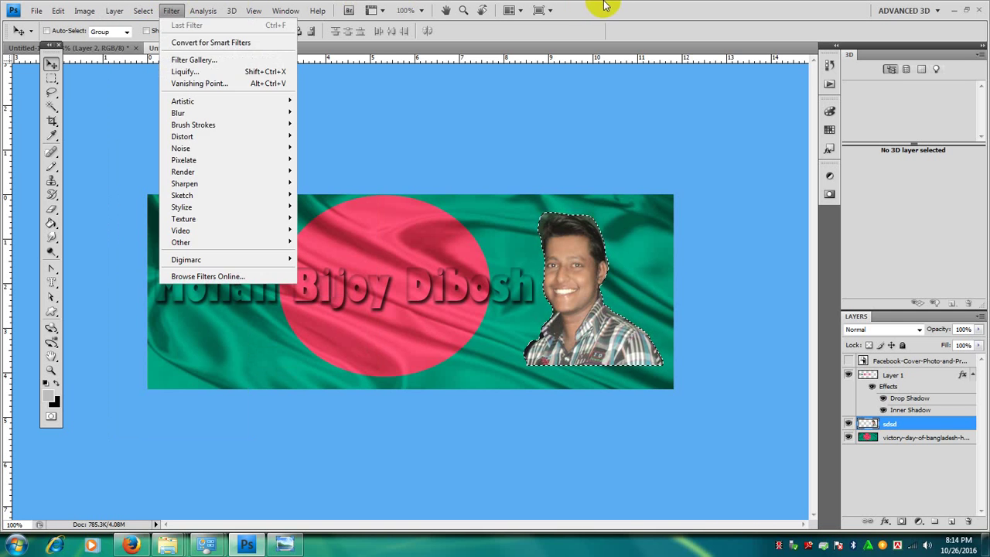
# - Pick the Rectangular Marquee with a 10 px feather and a Fixed Size 64 × 64 px style
pyautogui.click(51, 78)
pyautogui.click(133, 31)
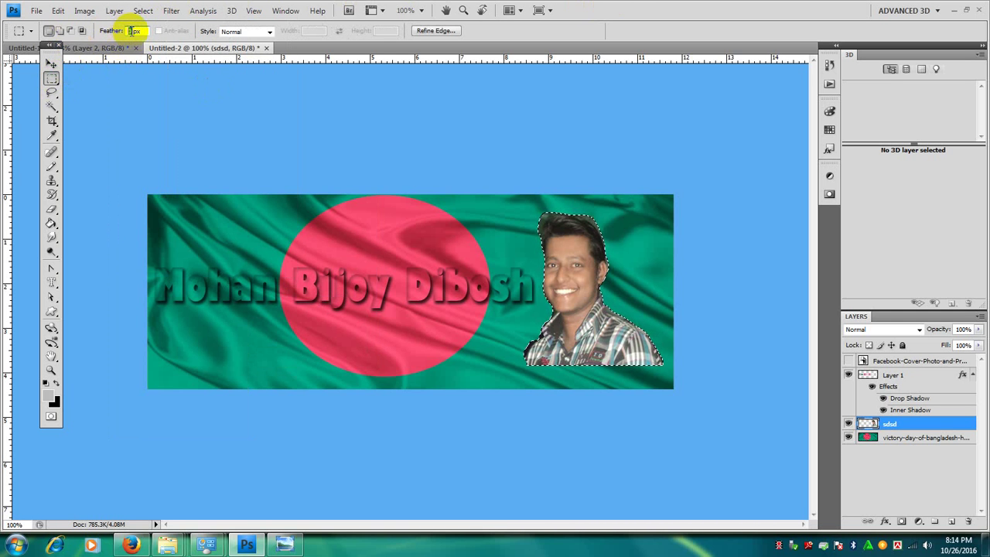
pyautogui.write('10')
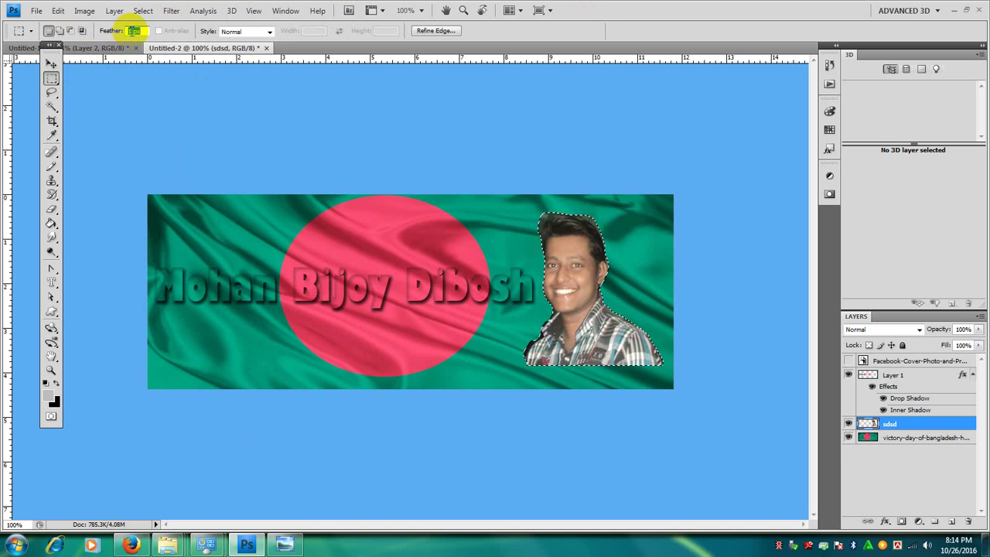
pyautogui.press('Return')
pyautogui.click(255, 31)
pyautogui.click(248, 62)
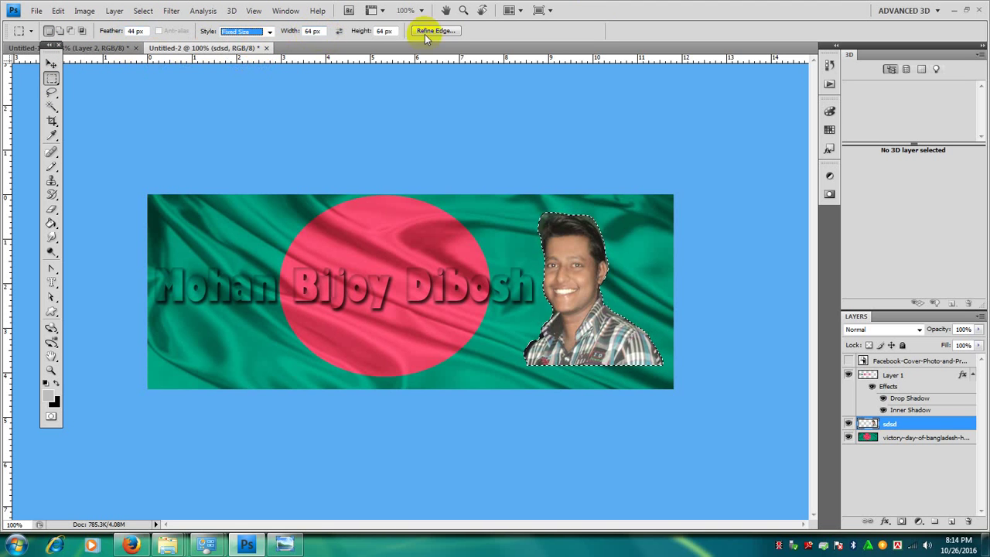
# - Change the marquee feather to 30 px and clear the portrait's selection
pyautogui.click(134, 31)
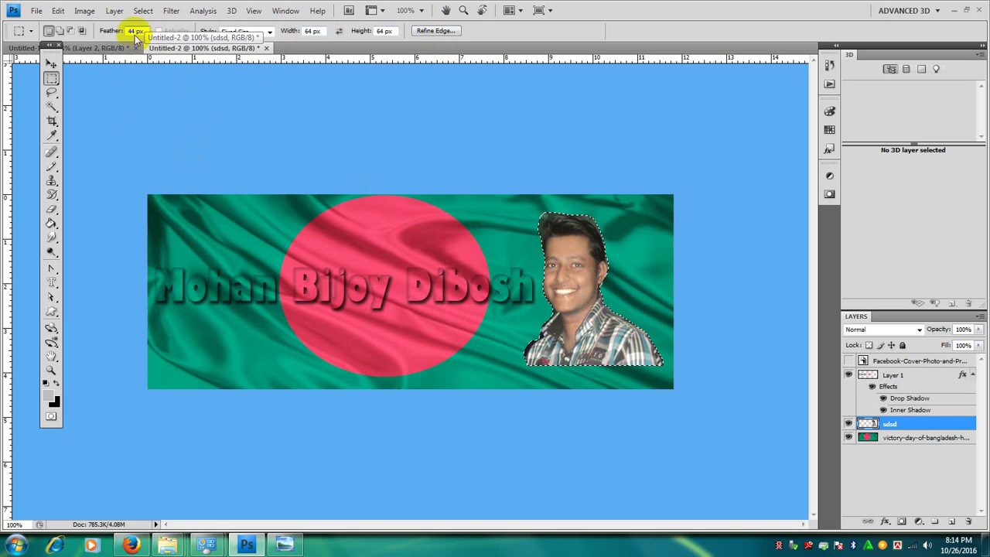
pyautogui.doubleClick(136, 31)
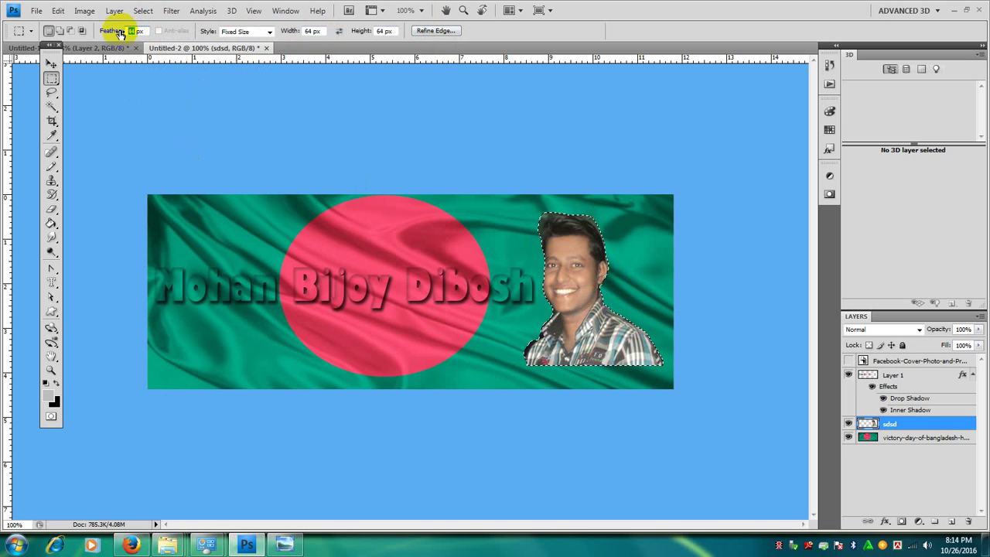
pyautogui.press('BackSpace')
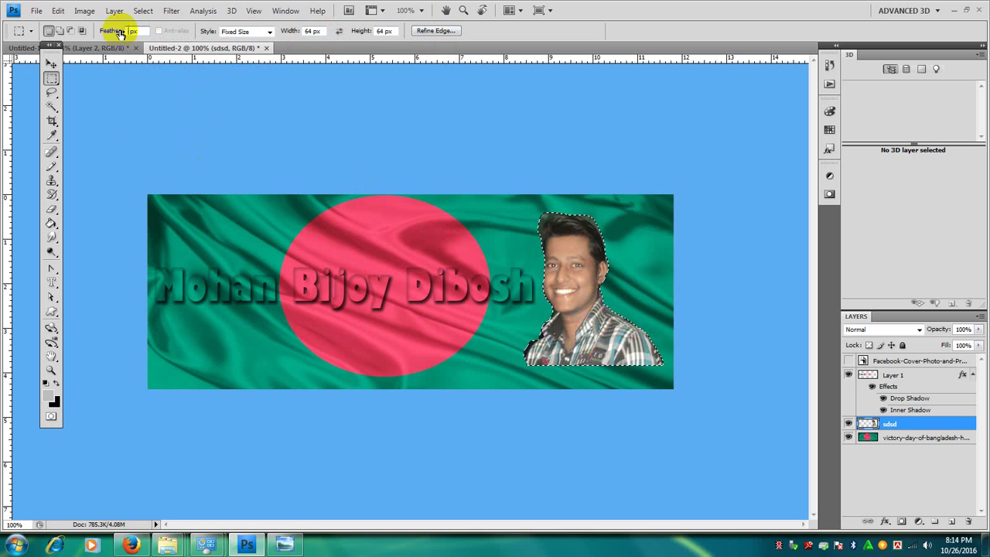
pyautogui.write('3')
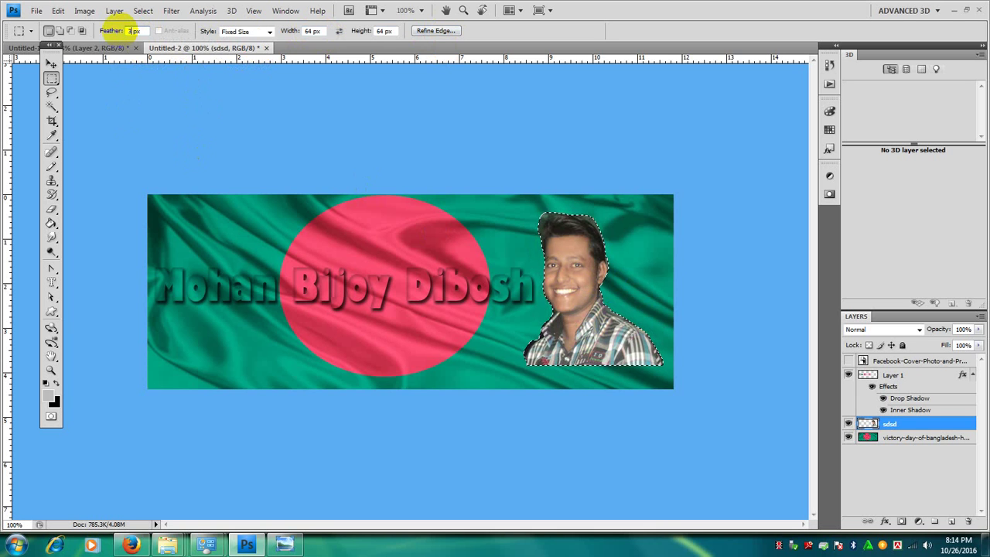
pyautogui.write('0')
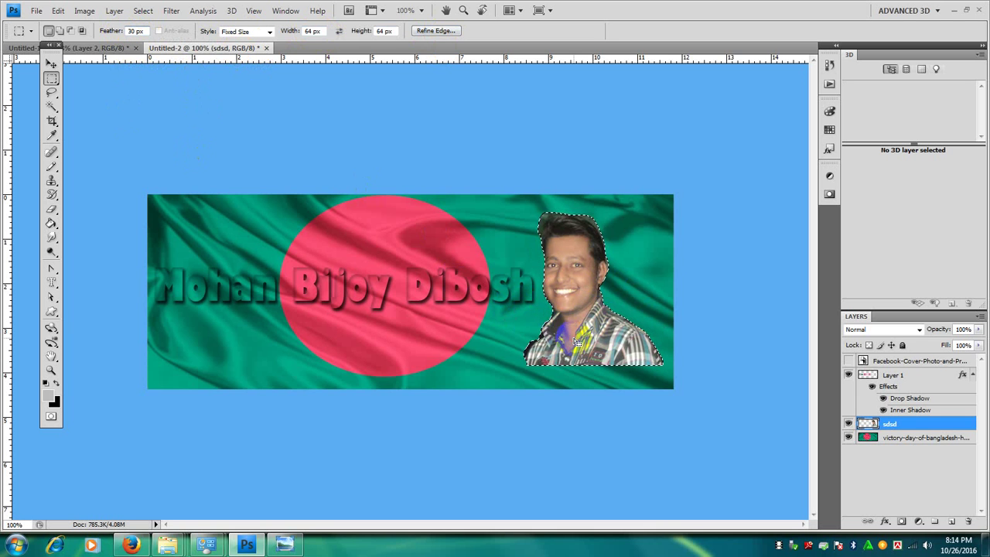
pyautogui.hotkey('ctrl', 'd')
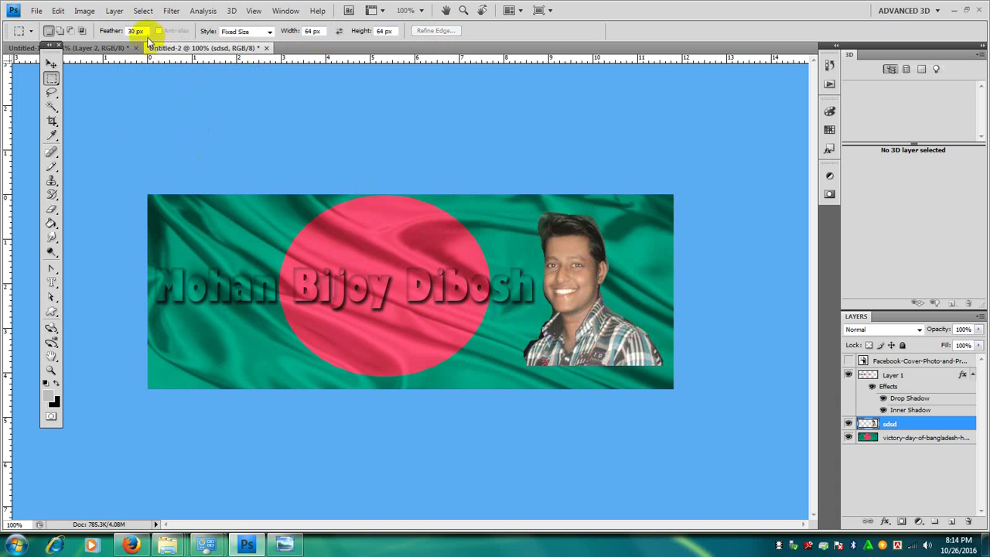
# - Select all pixels of the sdsd photo layer and bring up the History panel
pyautogui.rightClick(868, 418)
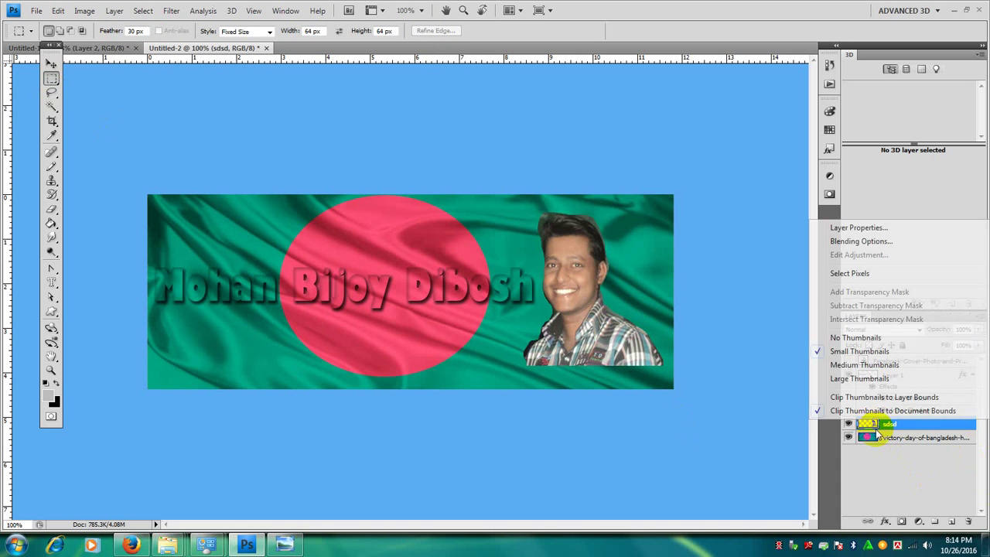
pyautogui.click(854, 275)
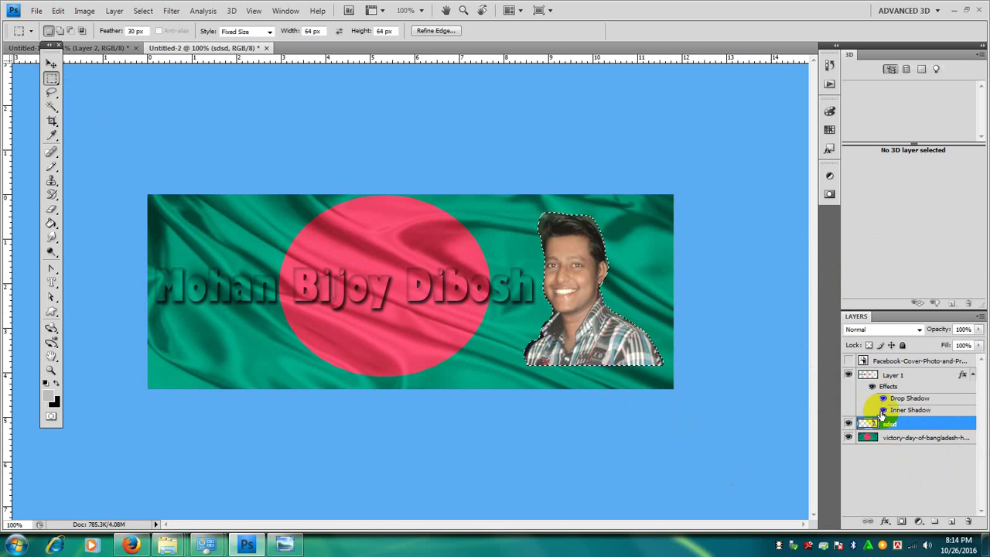
pyautogui.click(829, 65)
pyautogui.click(749, 99)
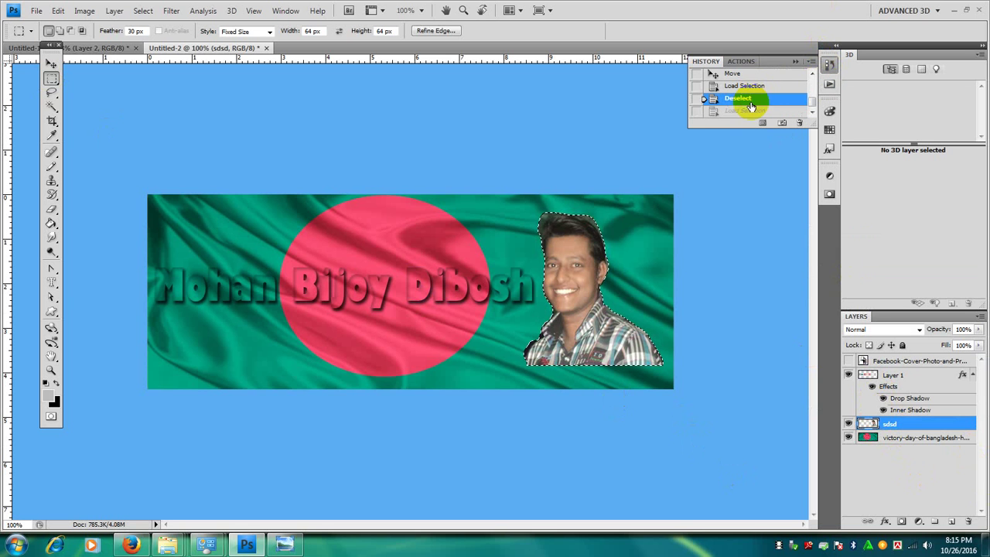
# - Step back through history to the state showing the portrait's room background
pyautogui.scroll(1, 747, 86)
pyautogui.scroll(1, 747, 86)
pyautogui.scroll(1, 737, 95)
pyautogui.click(736, 97)
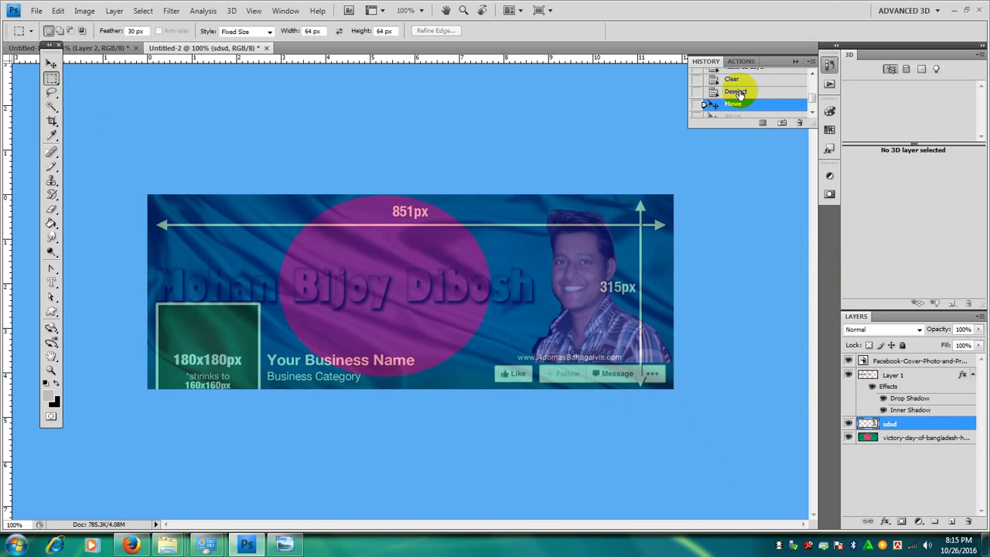
pyautogui.click(739, 92)
pyautogui.click(738, 79)
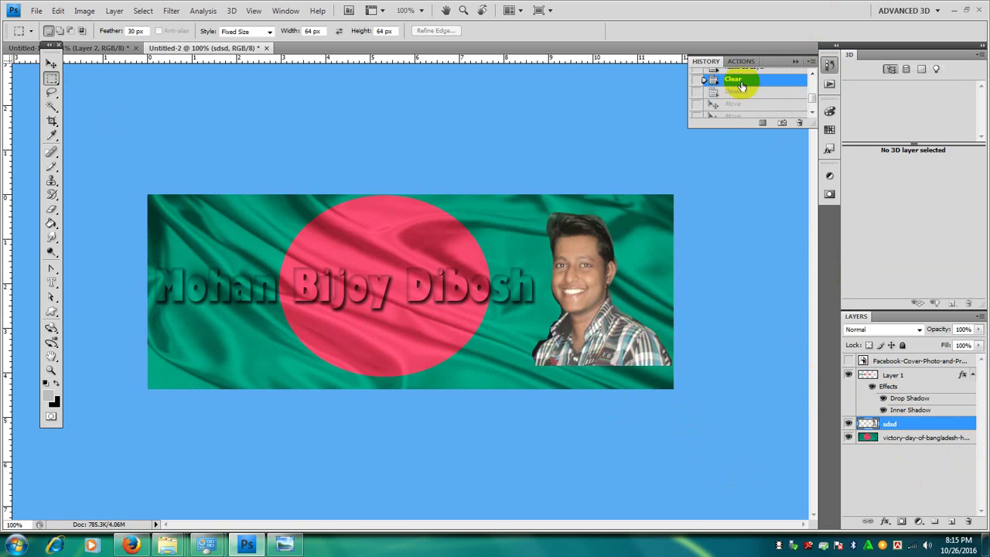
pyautogui.scroll(1, 742, 86)
pyautogui.scroll(1, 743, 89)
pyautogui.click(746, 97)
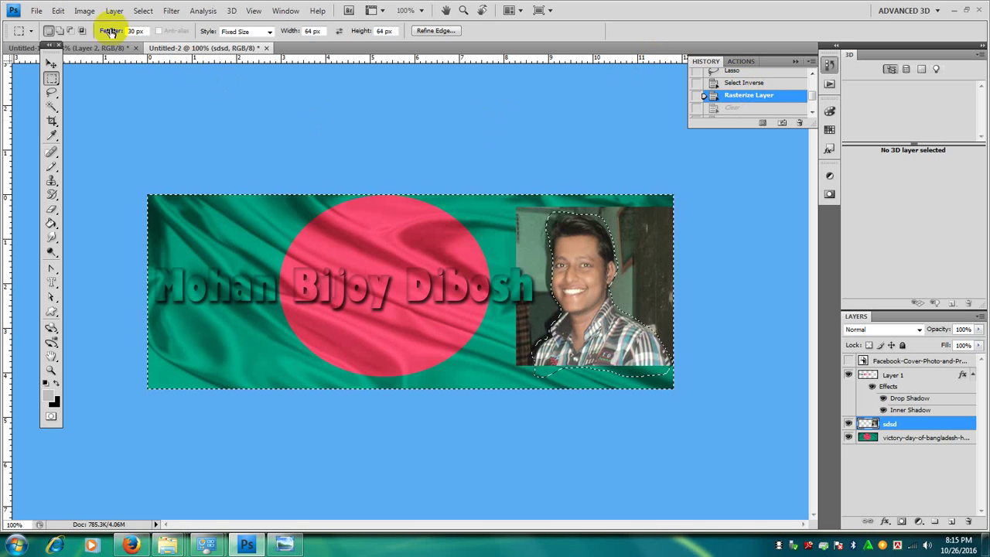
# - Try a 90 px feather cut, then revert history to the Select Inverse step
pyautogui.click(135, 30)
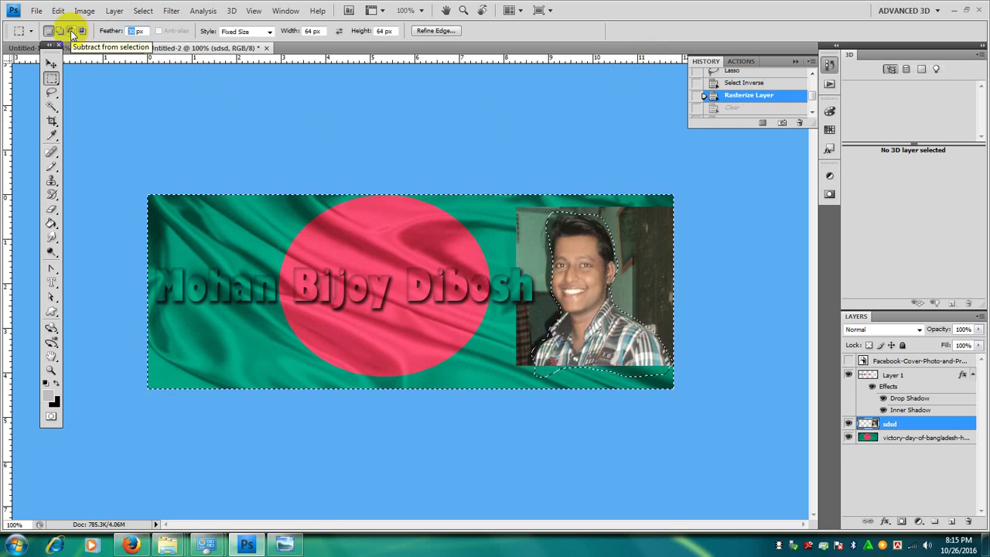
pyautogui.write('90')
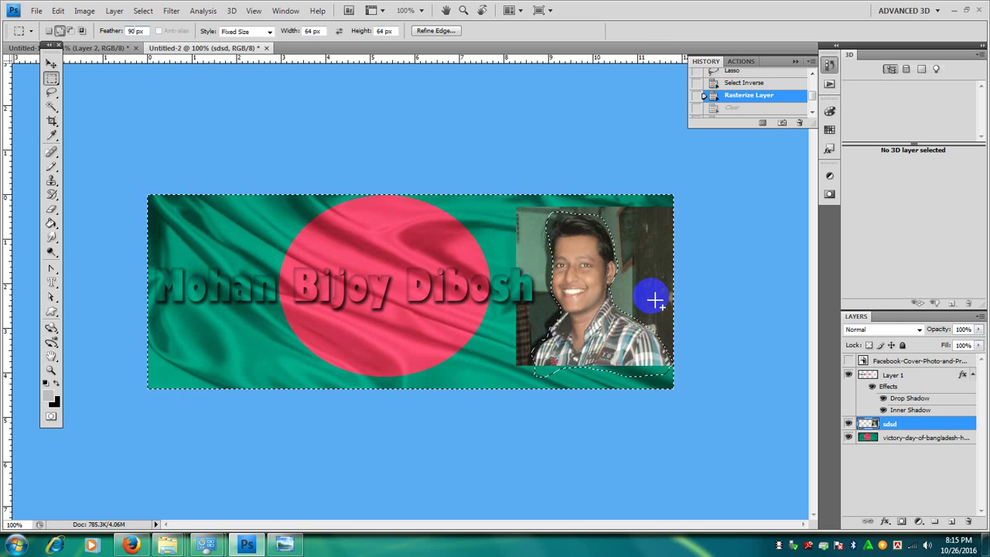
pyautogui.hotkey('ctrl', 'x')
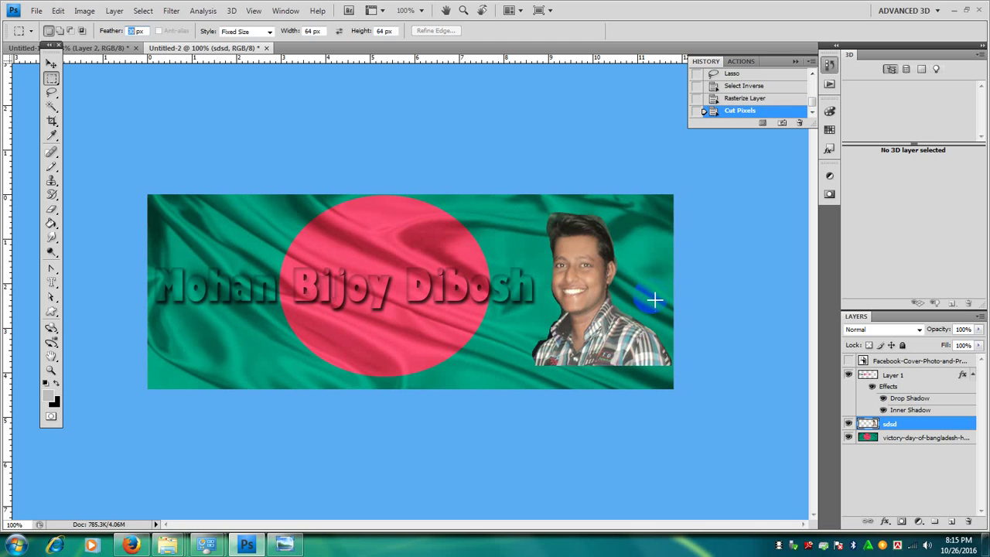
pyautogui.click(752, 97)
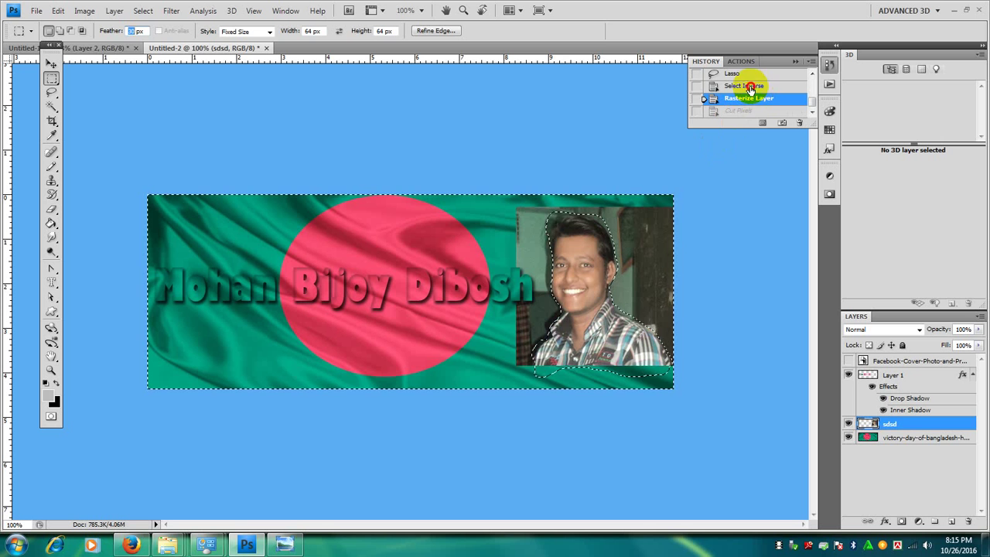
pyautogui.click(745, 85)
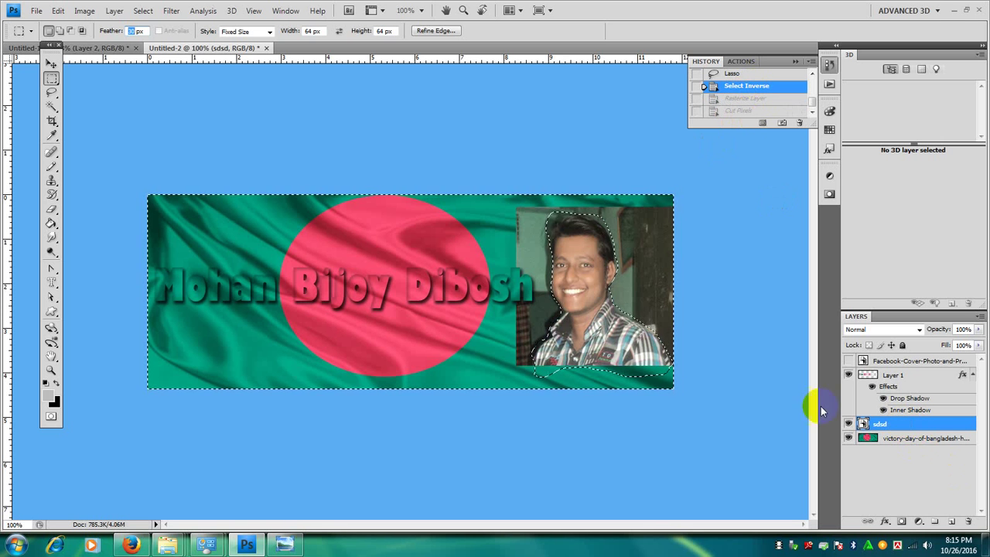
# - Replace the selection with a new rectangular marquee and dismiss the hidden-edges warning
pyautogui.click(574, 262)
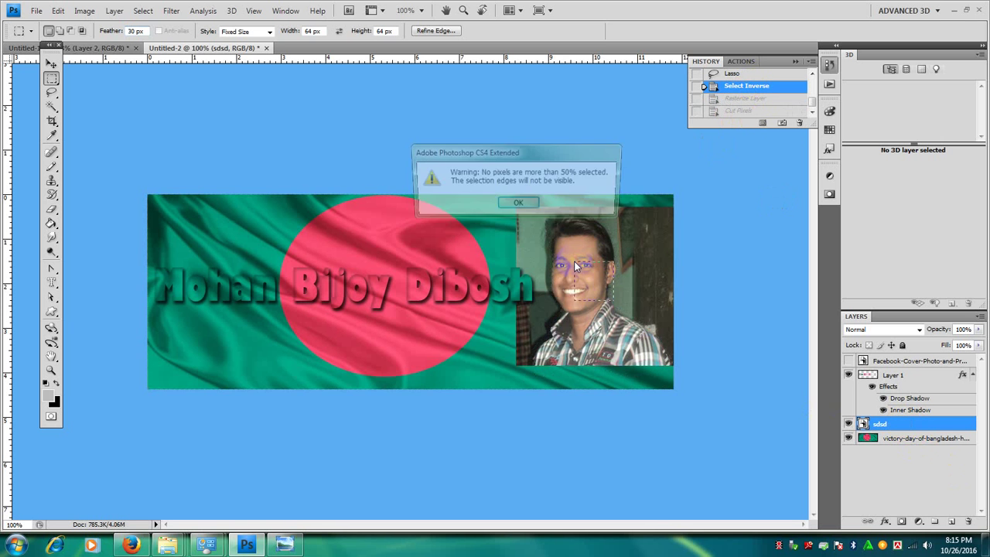
pyautogui.click(520, 205)
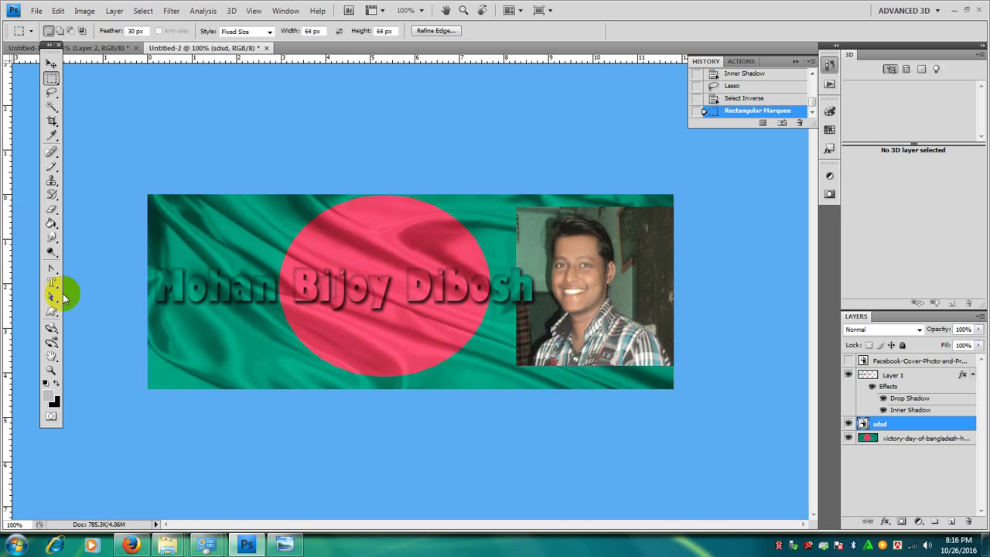
# - Trace a Polygonal Lasso outline around the person at 300% zoom
pyautogui.click(51, 92)
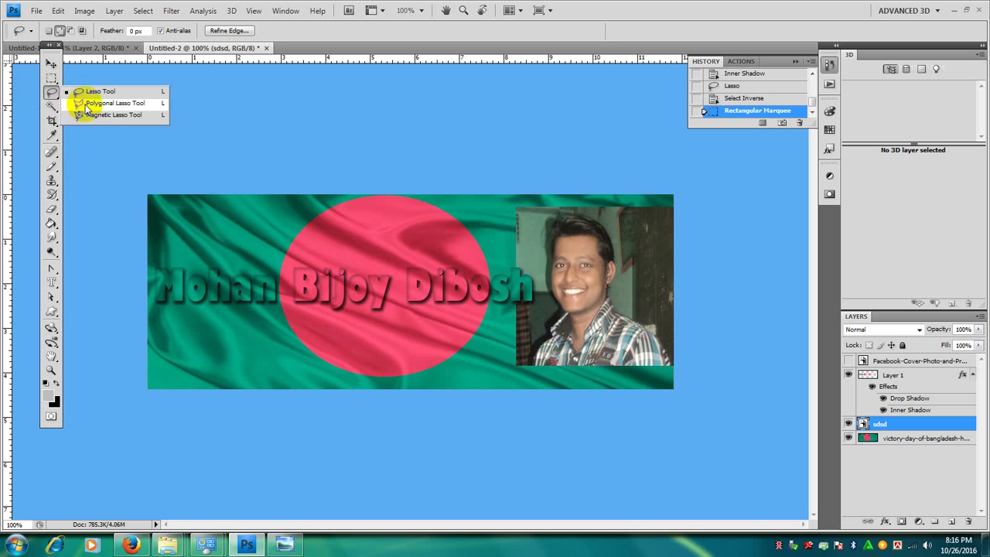
pyautogui.click(84, 103)
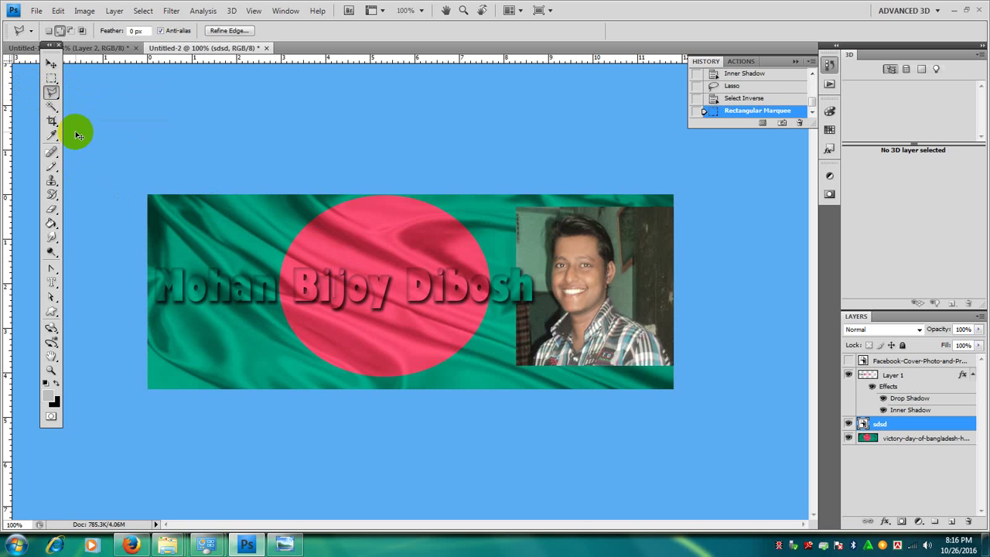
pyautogui.hotkey('ctrl', '+')
pyautogui.hotkey('ctrl', '+')
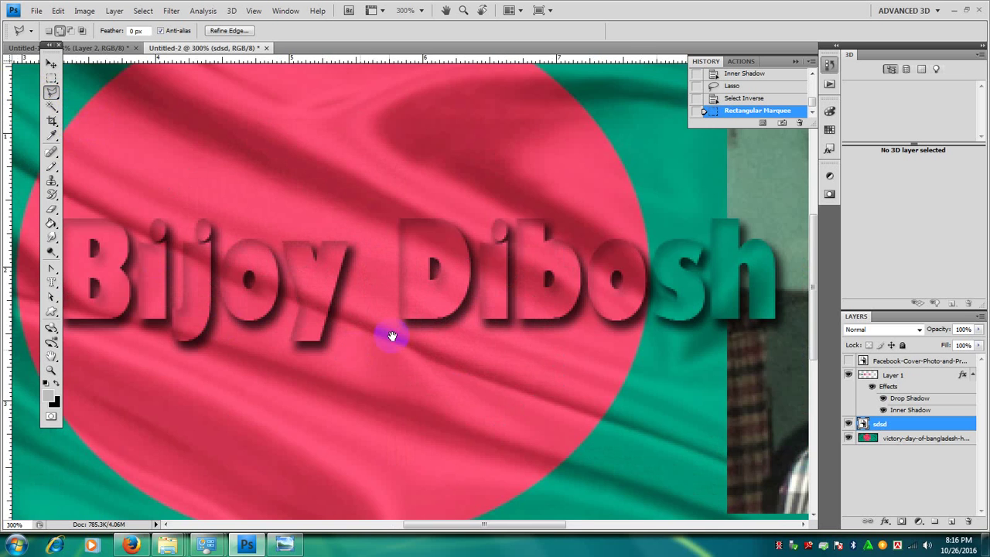
pyautogui.moveTo(382, 256); pyautogui.dragTo(132, 194)
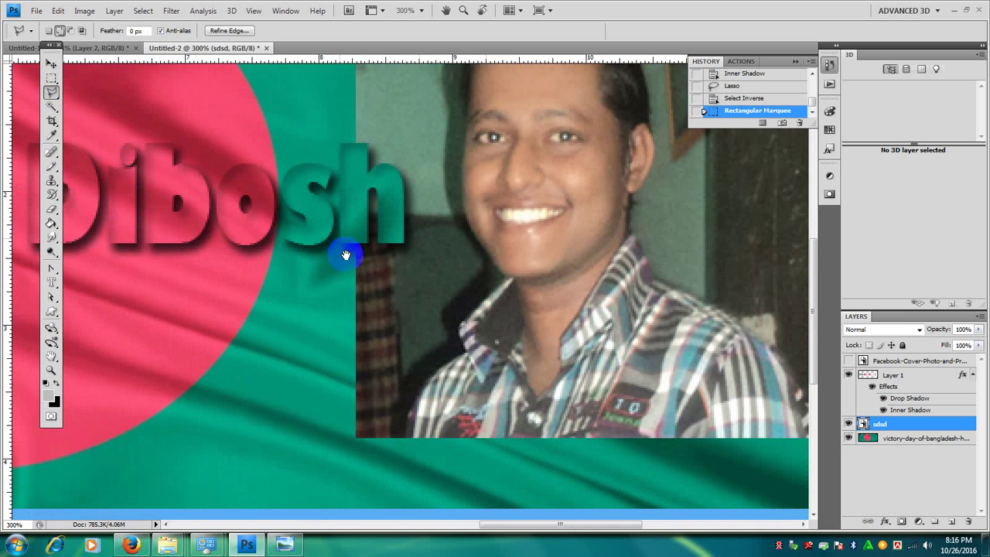
pyautogui.click(402, 430)
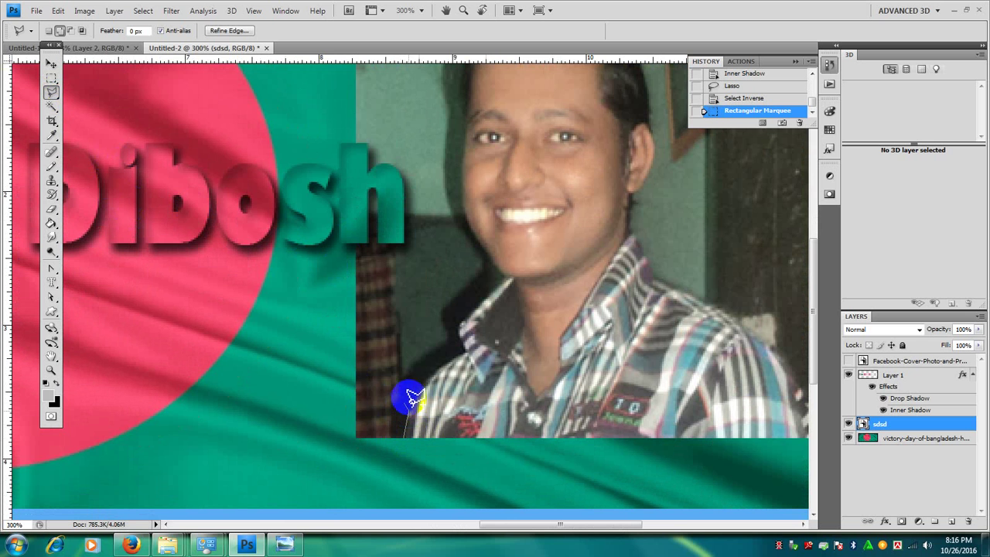
pyautogui.moveTo(418, 404)
pyautogui.mouseDown()
pyautogui.moveTo(465, 352)
pyautogui.moveTo(459, 317)
pyautogui.moveTo(450, 315)
pyautogui.moveTo(488, 278)
pyautogui.moveTo(448, 164)
pyautogui.moveTo(474, 130)
pyautogui.moveTo(469, 292)
pyautogui.moveTo(446, 267)
pyautogui.moveTo(467, 170)
pyautogui.moveTo(562, 157)
pyautogui.moveTo(625, 172)
pyautogui.moveTo(667, 250)
pyautogui.moveTo(656, 250)
pyautogui.moveTo(678, 311)
pyautogui.moveTo(670, 358)
pyautogui.moveTo(719, 420)
pyautogui.moveTo(730, 417)
pyautogui.moveTo(526, 198)
pyautogui.moveTo(553, 288)
pyautogui.moveTo(630, 369)
pyautogui.moveTo(623, 426)
pyautogui.moveTo(371, 447)
pyautogui.mouseUp()
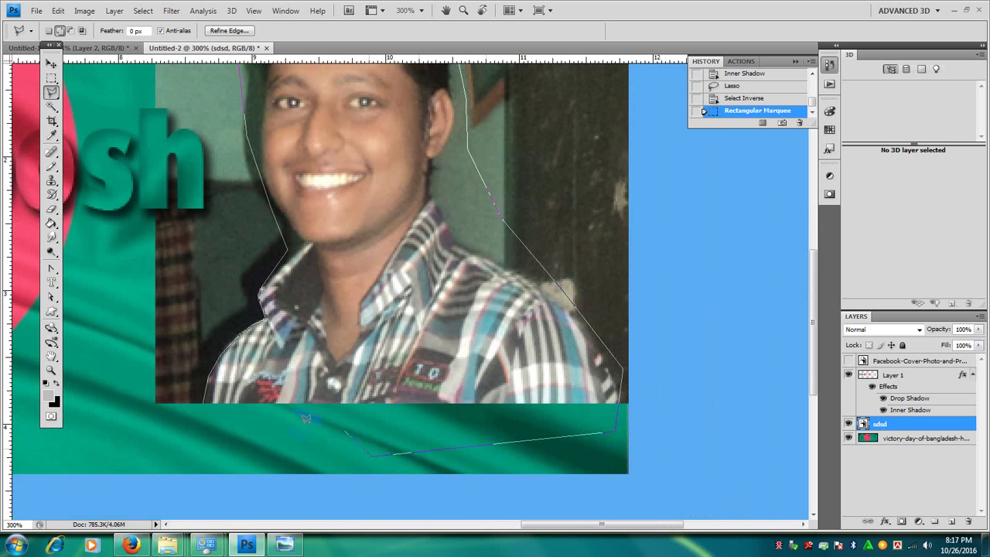
pyautogui.moveTo(305, 418); pyautogui.dragTo(206, 422)
pyautogui.click(206, 396)
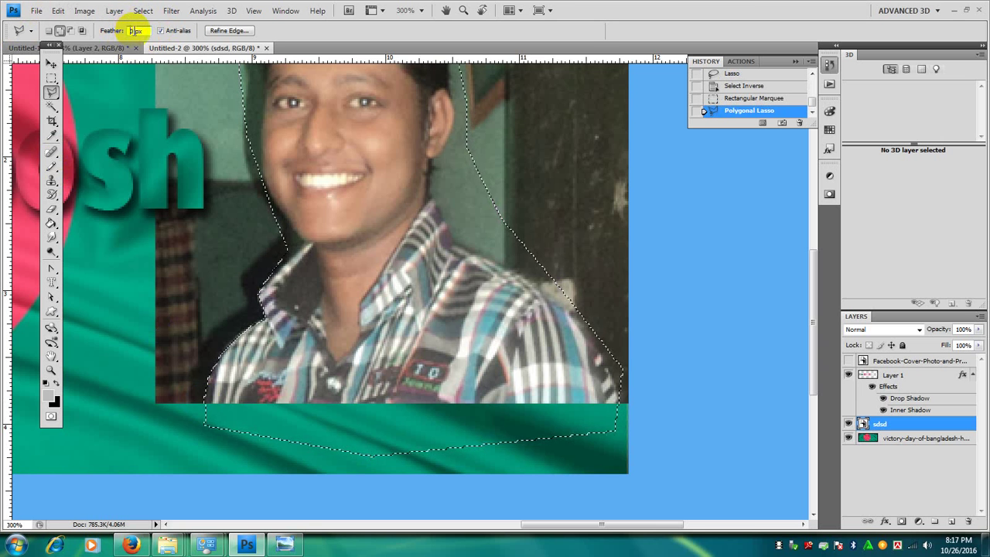
# - Set the lasso feather to 5 px and zoom out to see the whole banner
pyautogui.doubleClick(135, 31)
pyautogui.press('BackSpace')
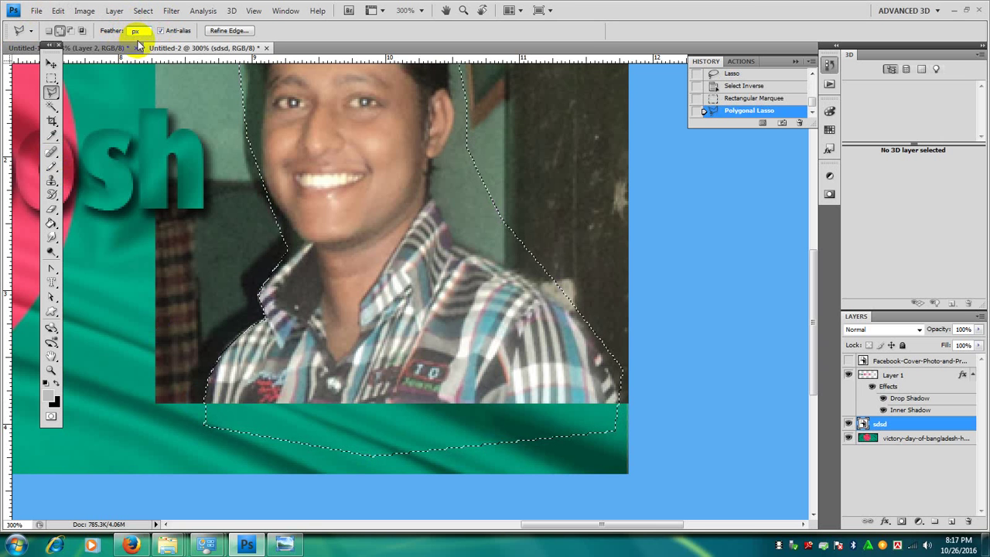
pyautogui.write('5')
pyautogui.press('Return')
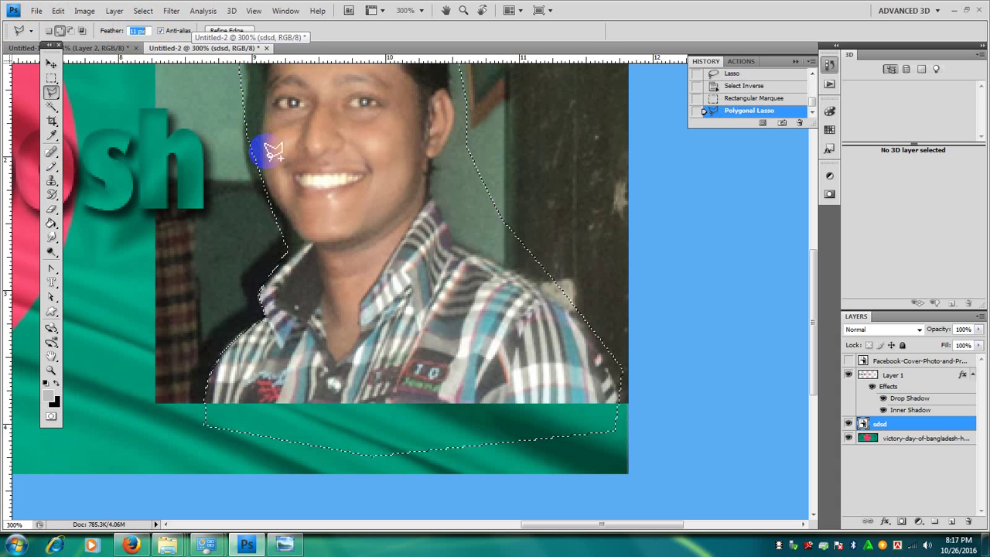
pyautogui.hotkey('ctrl', '-')
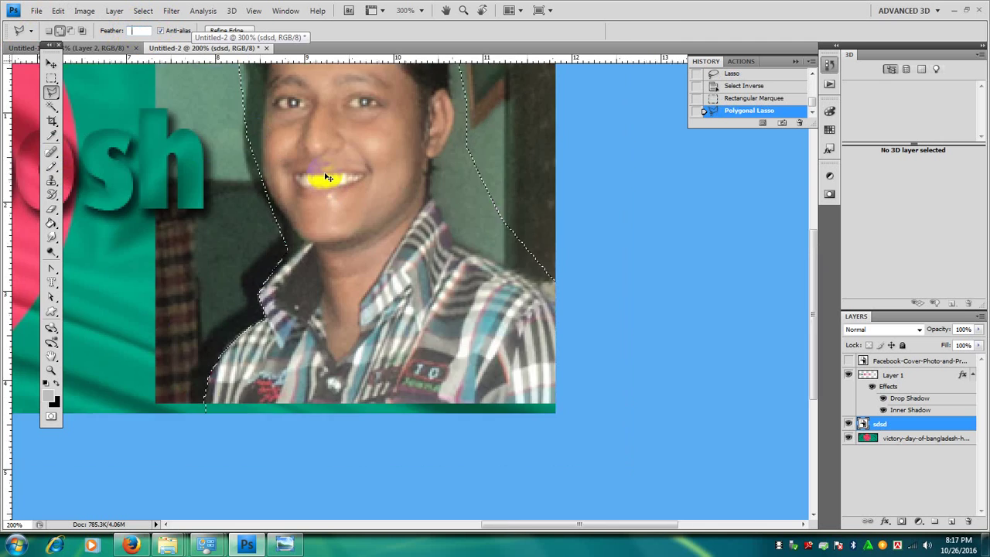
pyautogui.hotkey('ctrl', '-')
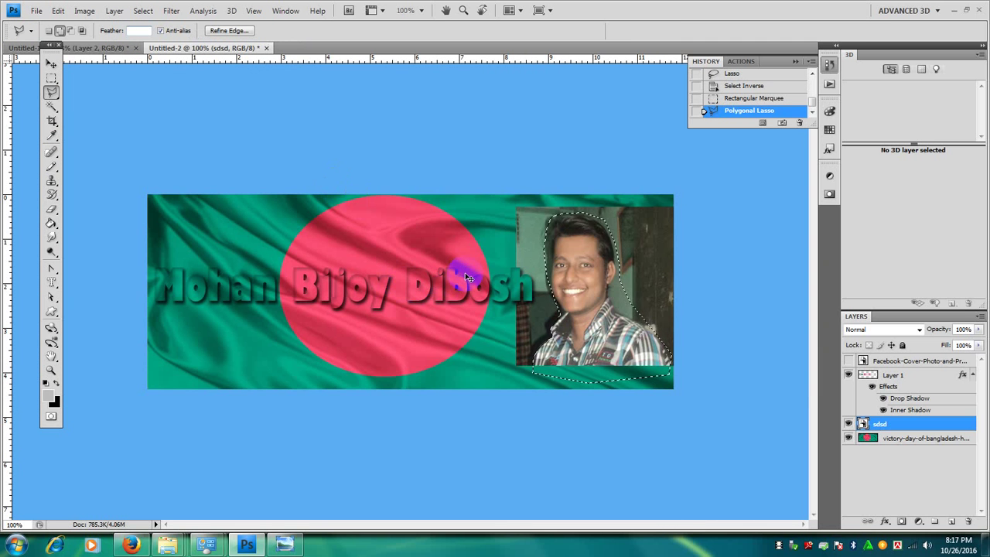
# - Invert the selection to exclude the person, then dismiss the Move tool's smart object error
pyautogui.hotkey('ctrl', 'shift', 'i')
pyautogui.write('5')
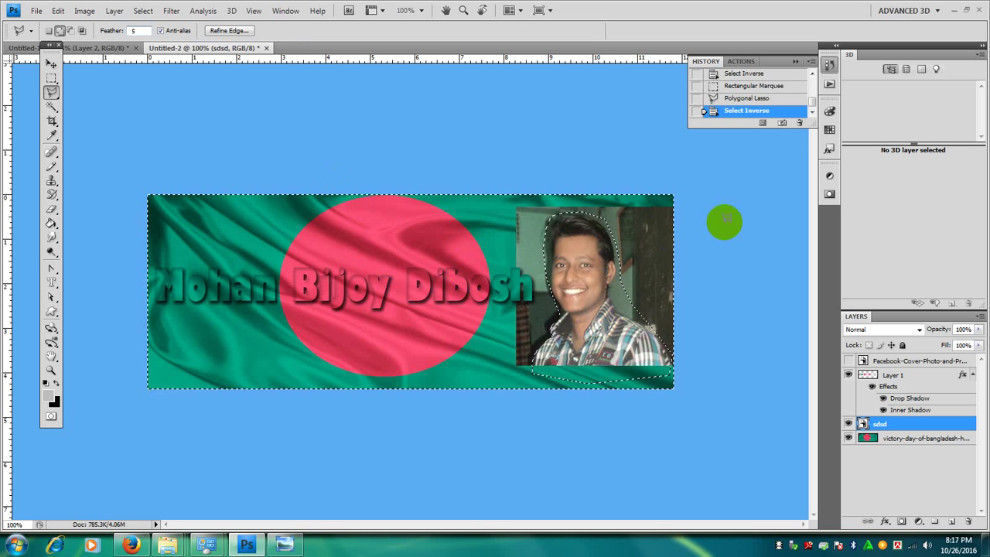
pyautogui.click(718, 225)
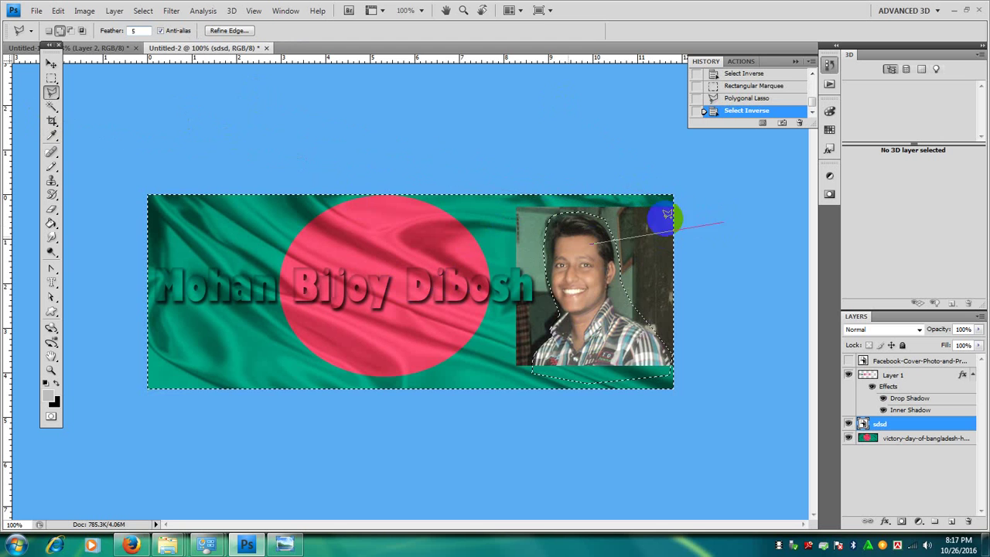
pyautogui.click(723, 229)
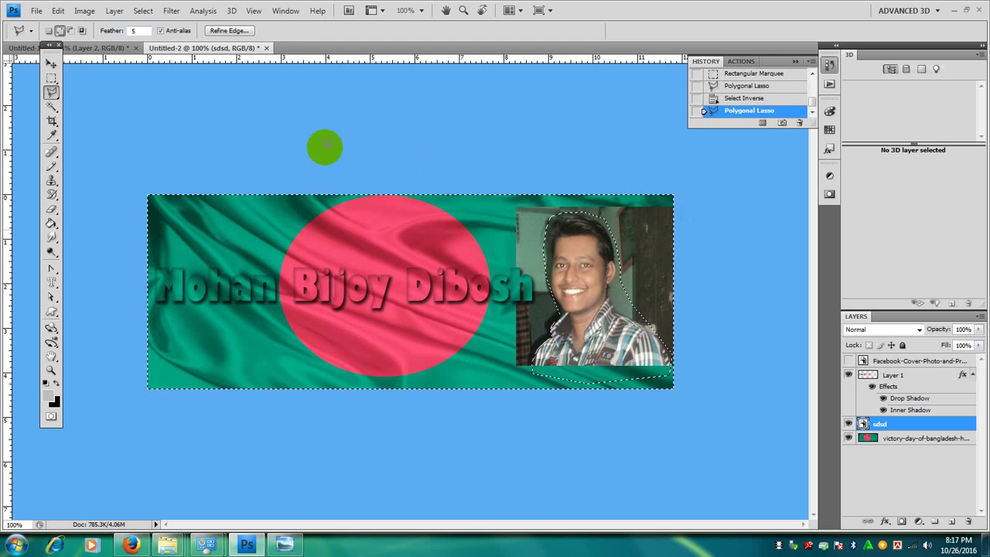
pyautogui.click(51, 62)
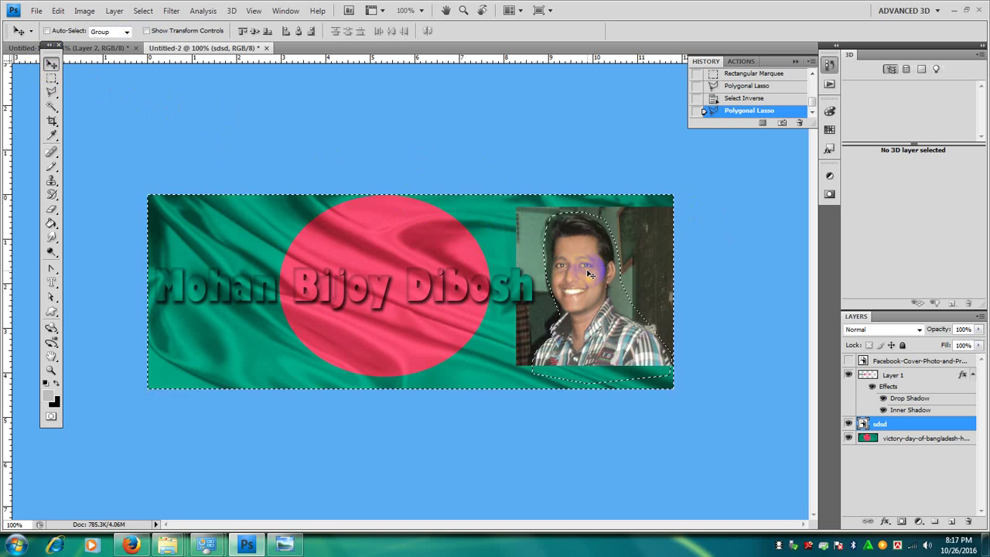
pyautogui.click(589, 275)
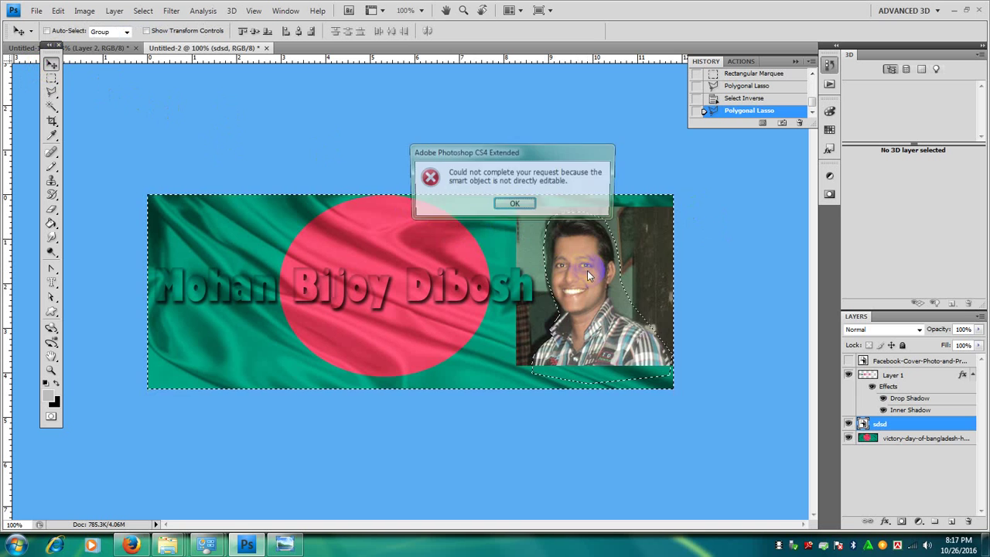
pyautogui.click(526, 203)
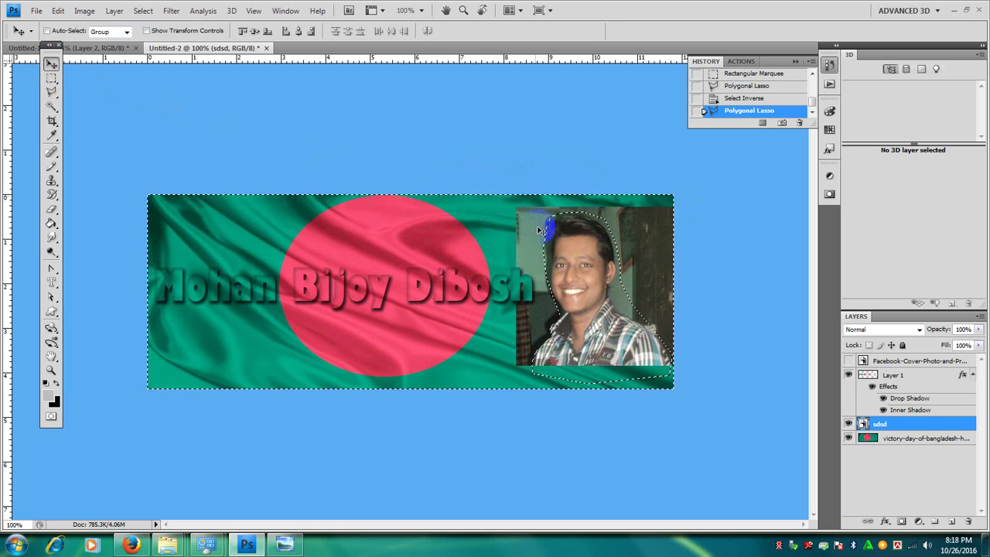
# - On the victory-day flag layer, apply a 2 px feather, undoing each trial delete
pyautogui.click(907, 439)
pyautogui.press('Delete')
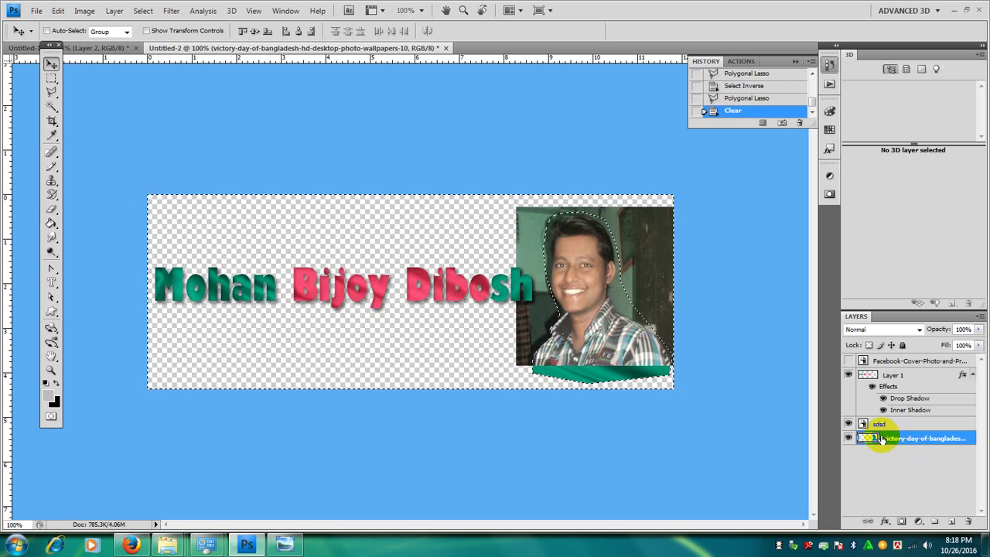
pyautogui.hotkey('ctrl', 'z')
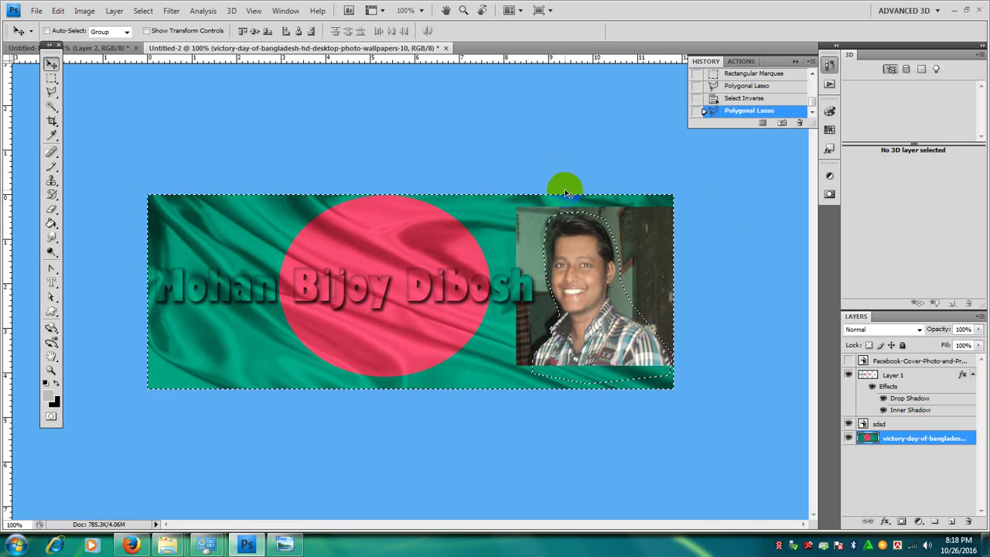
pyautogui.hotkey('shift', 'F6')
pyautogui.write('2')
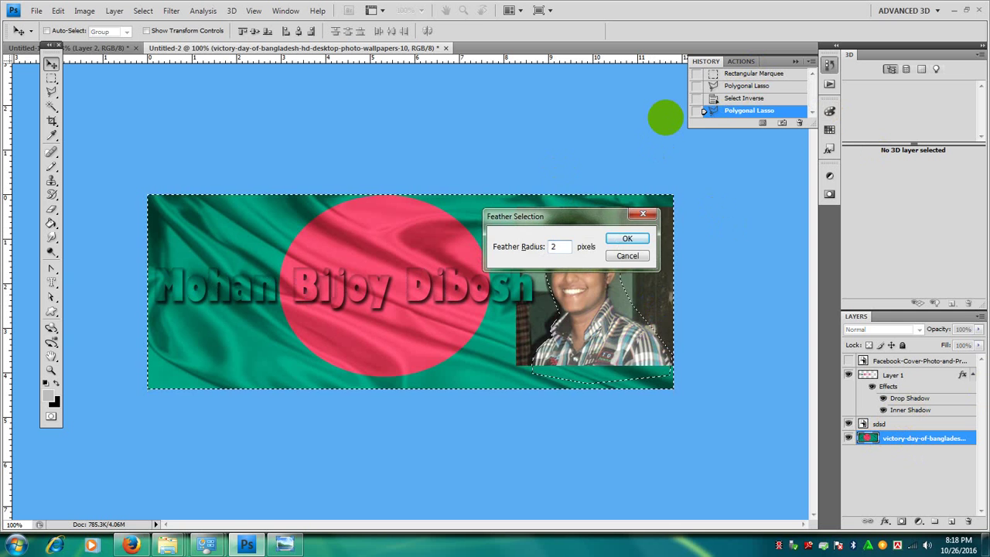
pyautogui.press('Return')
pyautogui.press('Delete')
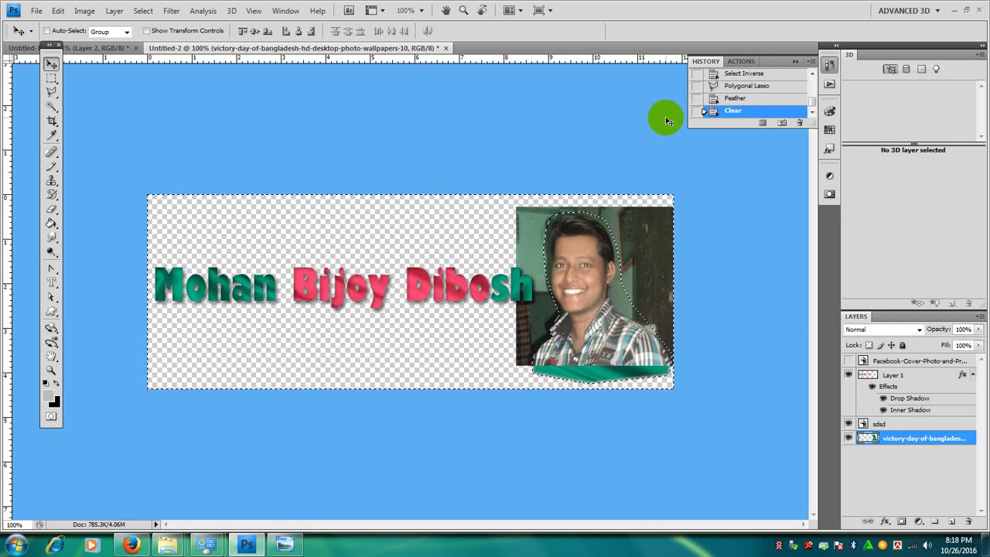
pyautogui.hotkey('ctrl', 'z')
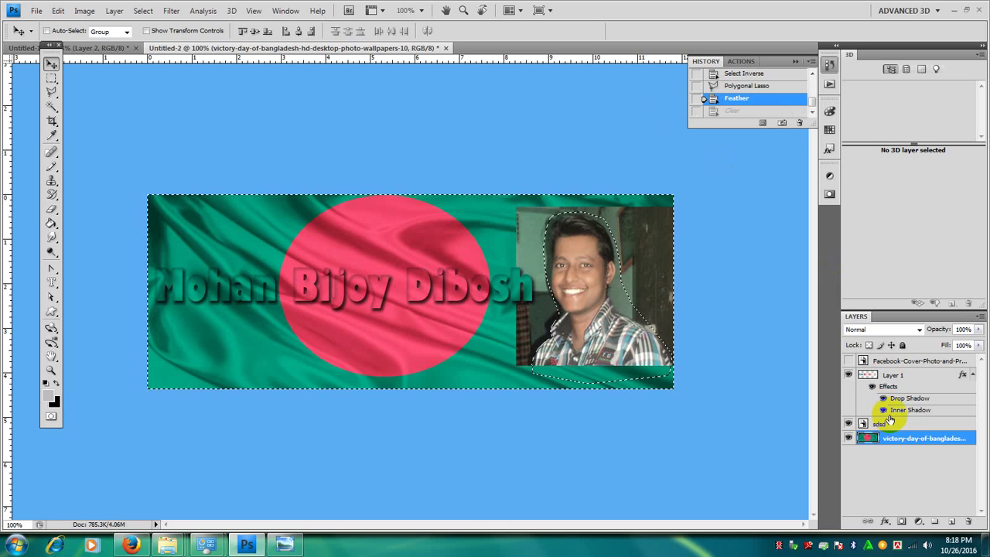
# - Feather the selection 2 px on the sdsd photo layer; the smart object refuses deletion
pyautogui.click(888, 424)
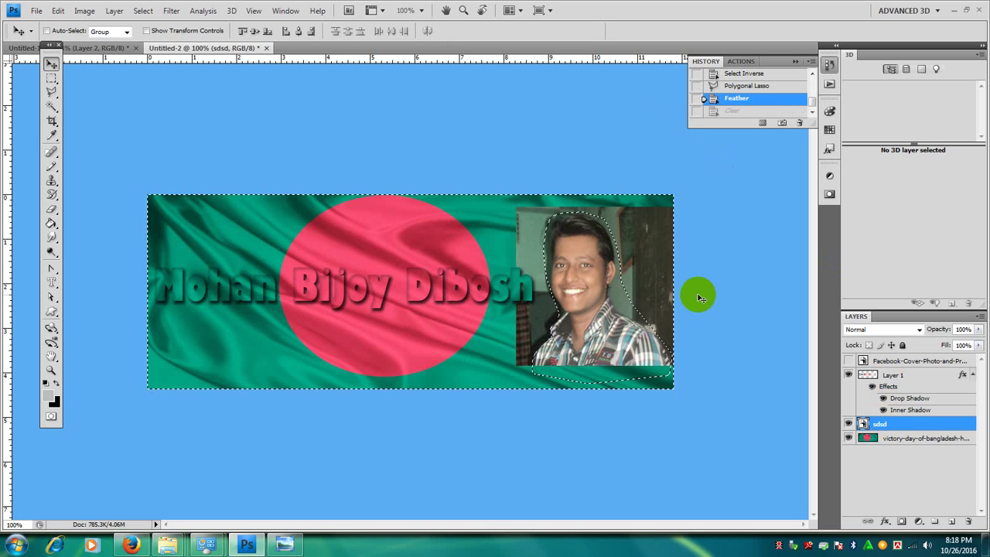
pyautogui.hotkey('shift', 'F6')
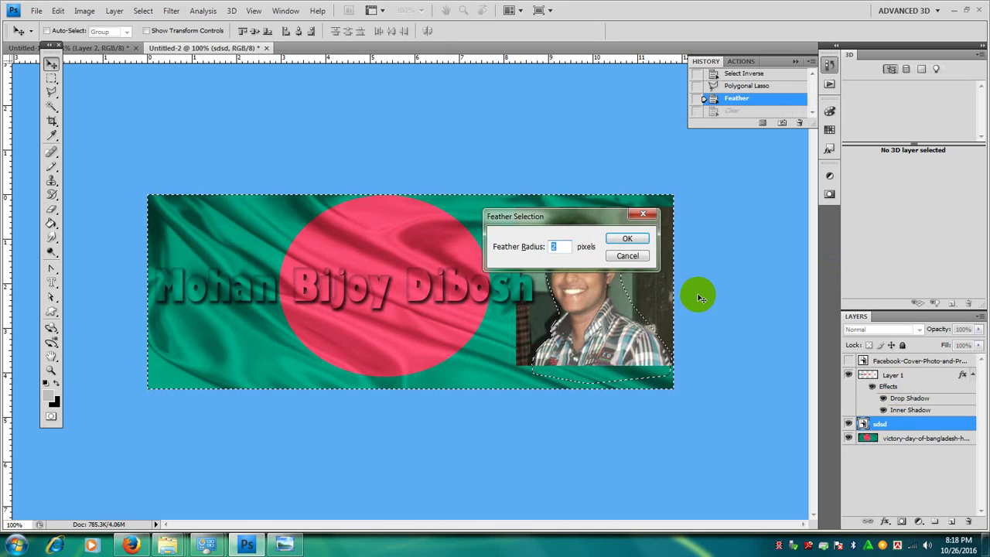
pyautogui.press('Return')
pyautogui.press('Delete')
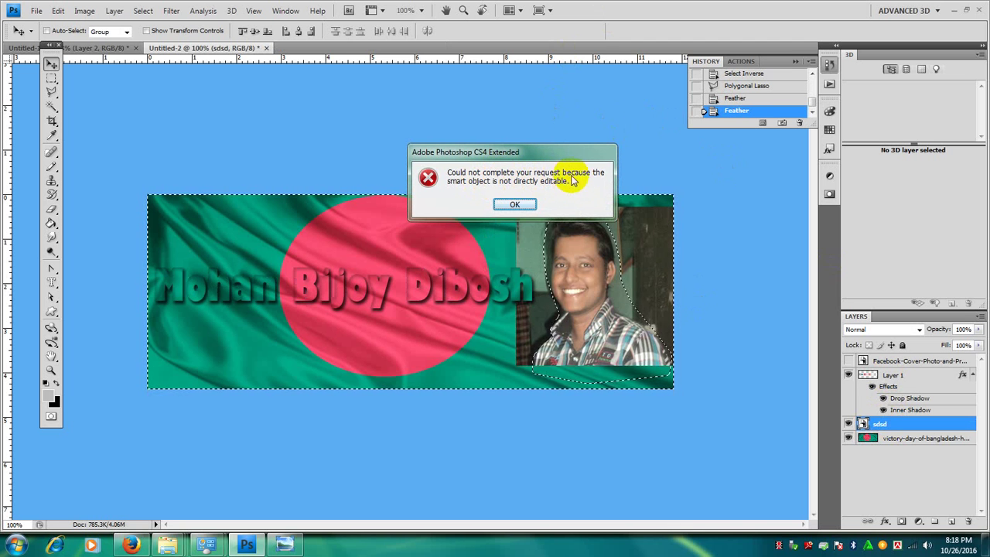
pyautogui.click(518, 205)
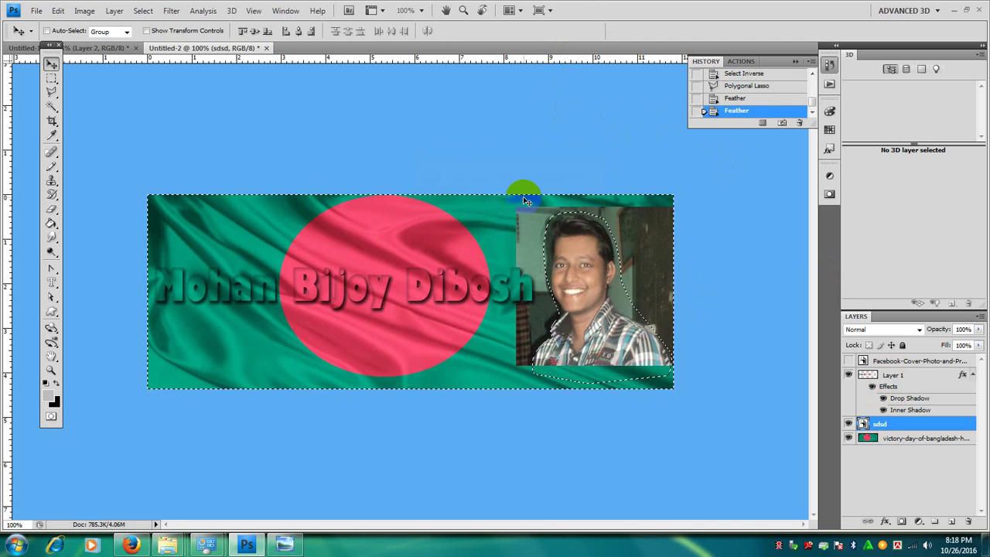
pyautogui.rightClick(930, 423)
# - Rasterize sdsd, delete its 2 px-feathered room background, deselect, and return to the first Clear step
pyautogui.click(879, 224)
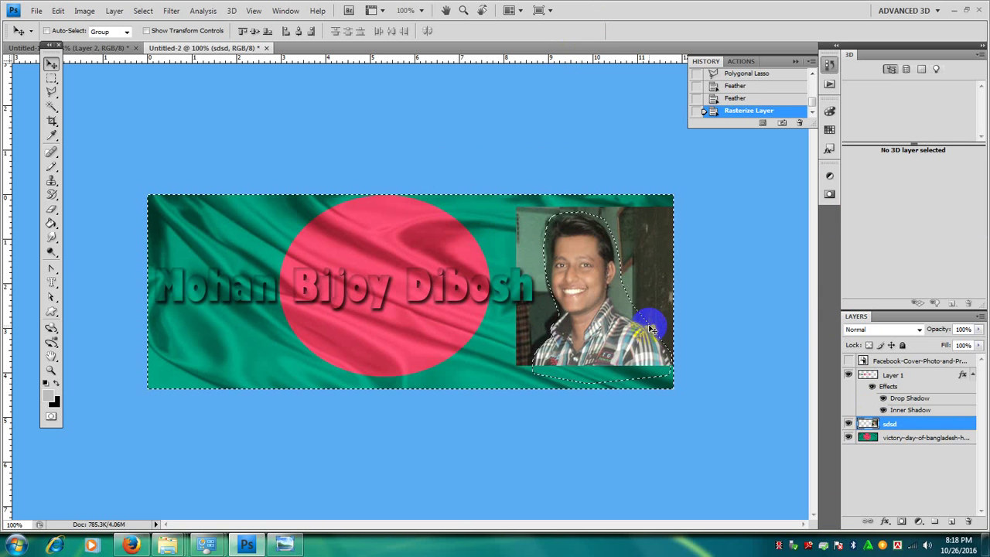
pyautogui.hotkey('shift', 'F6')
pyautogui.press('Return')
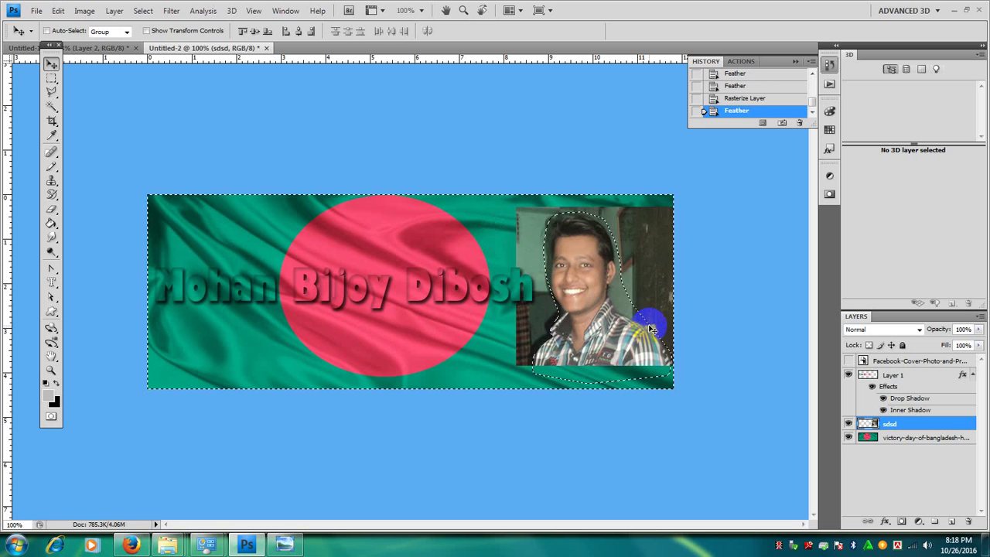
pyautogui.press('Delete')
pyautogui.press('Delete')
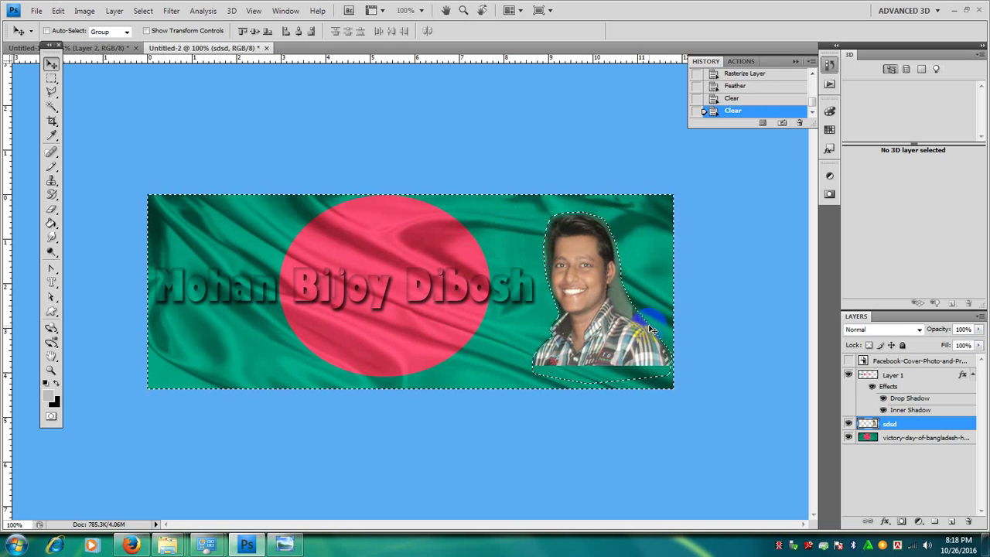
pyautogui.hotkey('ctrl', 'd')
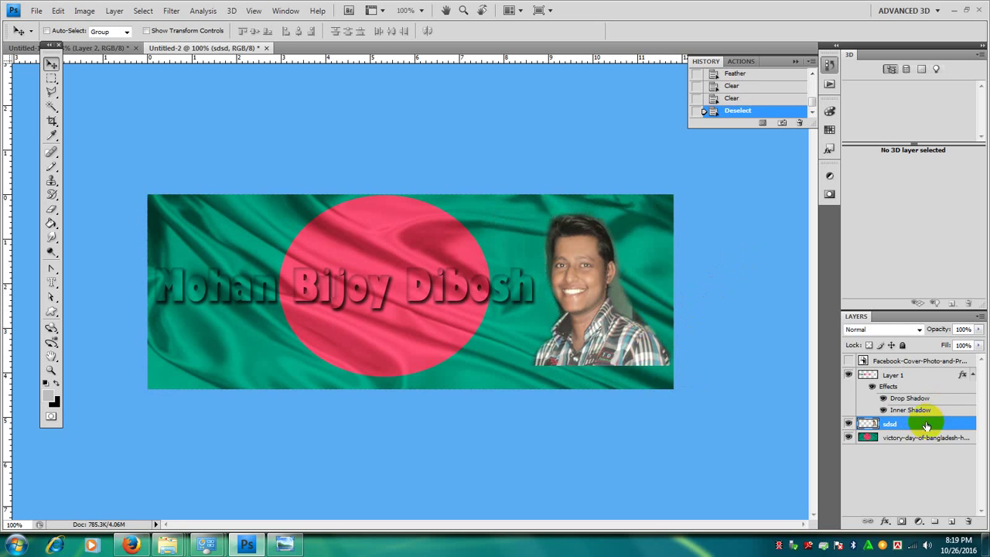
pyautogui.click(741, 88)
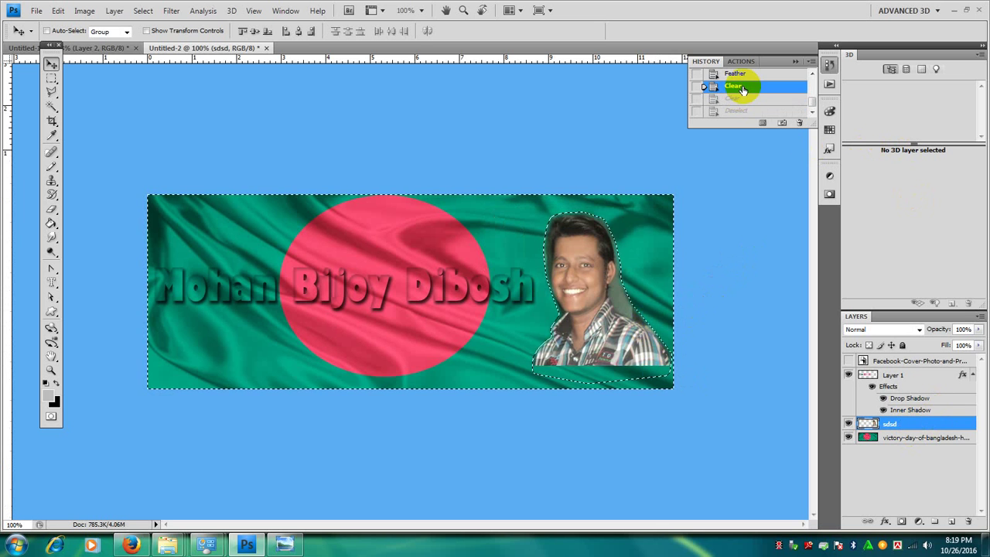
# - Revert history to the Feather step, then switch documents back to the Untitled-2 banner
pyautogui.click(744, 74)
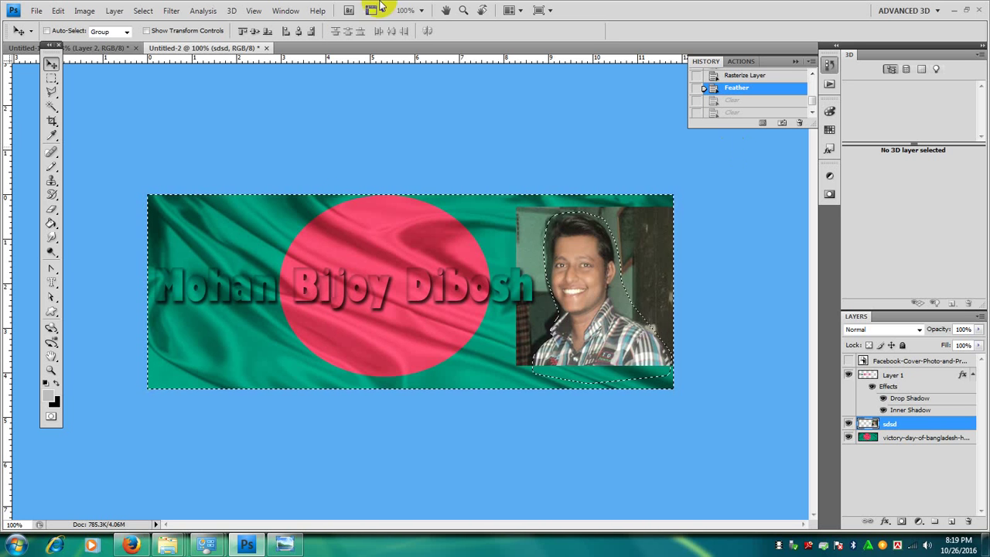
pyautogui.click(116, 10)
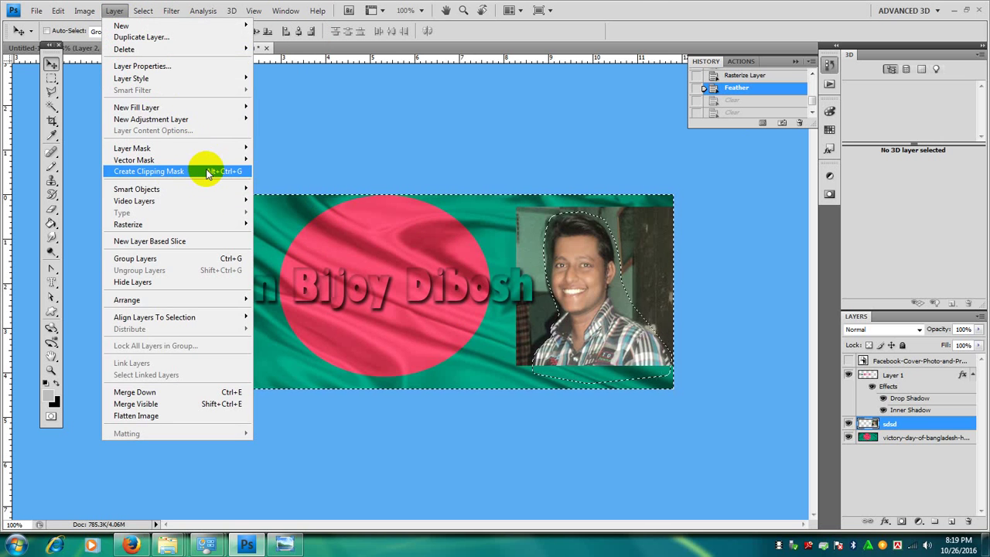
pyautogui.click(637, 7)
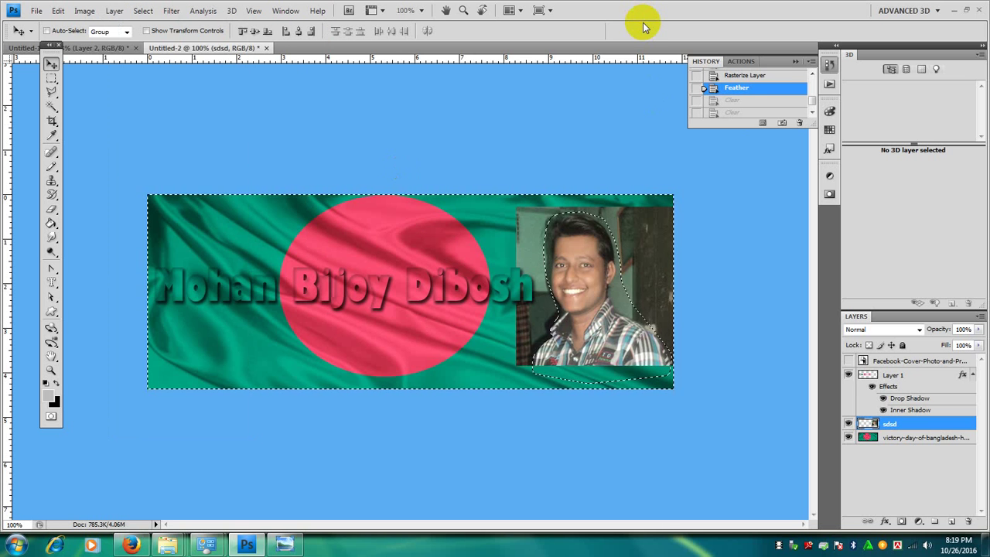
pyautogui.hotkey('ctrl', 'Tab')
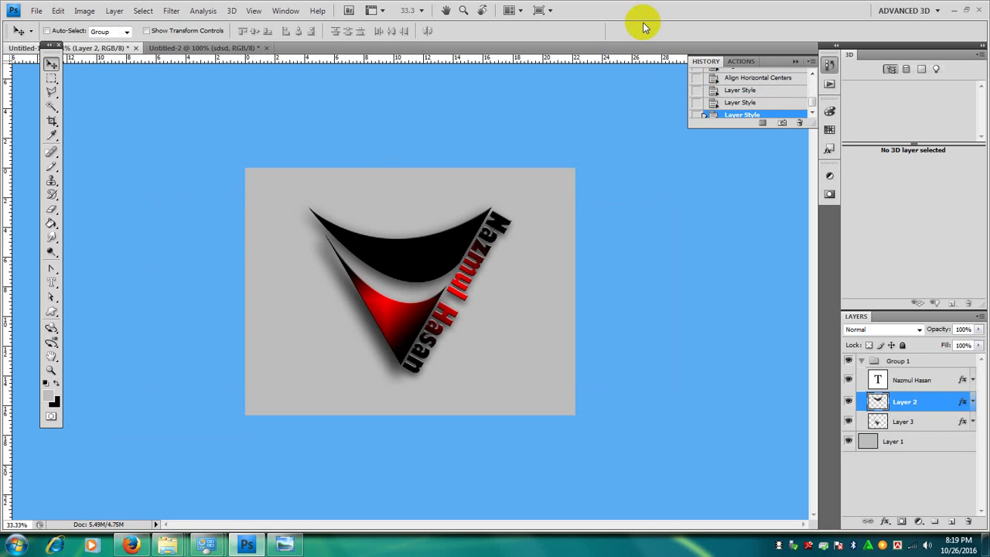
pyautogui.click(181, 48)
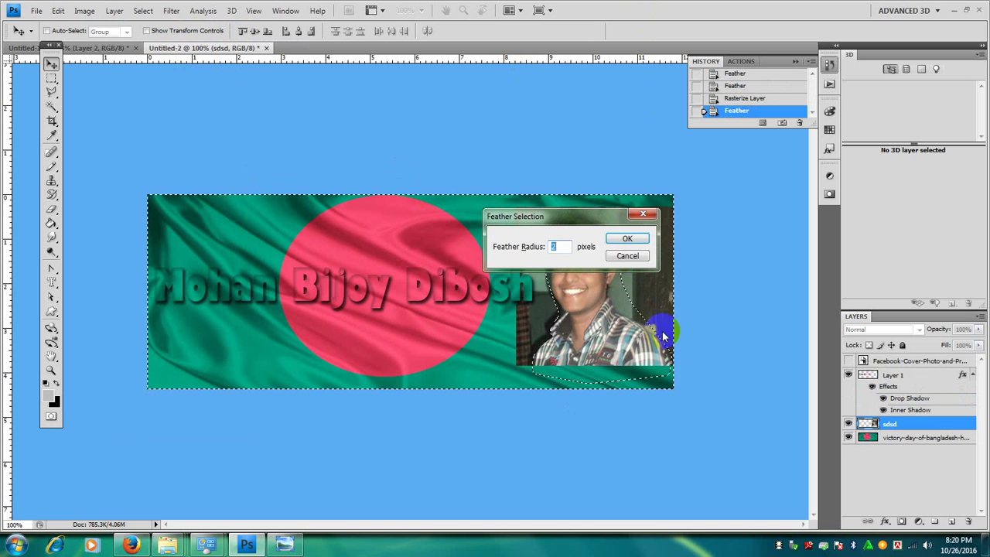
# - Cancel the feather change and replace the selection with a small rectangular marquee on the face
pyautogui.moveTo(582, 217); pyautogui.dragTo(507, 99)
pyautogui.click(556, 143)
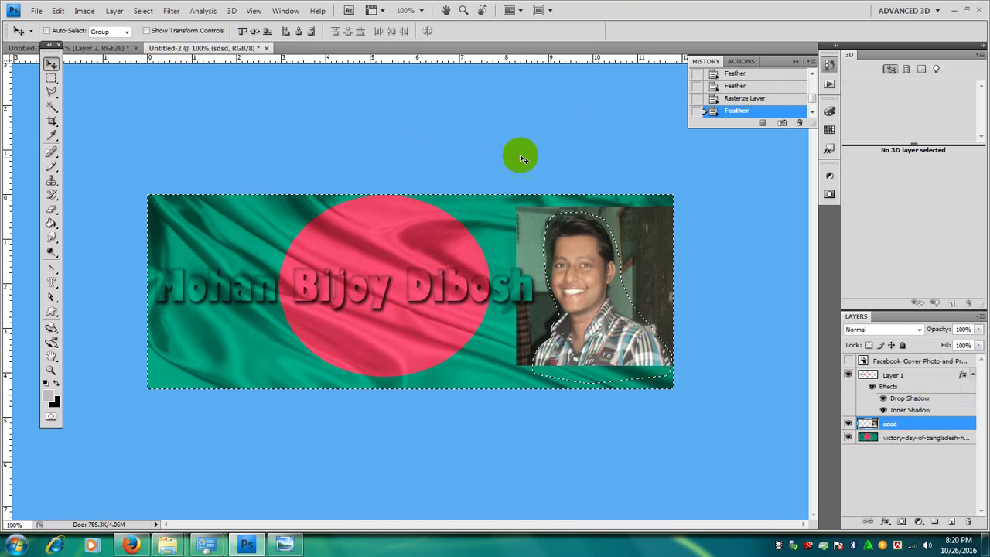
pyautogui.click(51, 77)
pyautogui.click(135, 30)
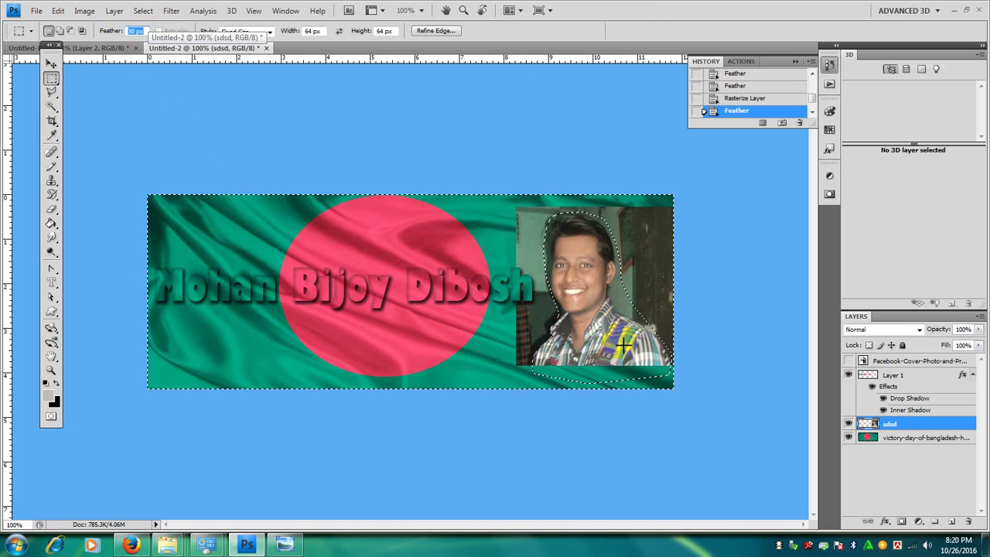
pyautogui.moveTo(580, 221); pyautogui.dragTo(615, 254)
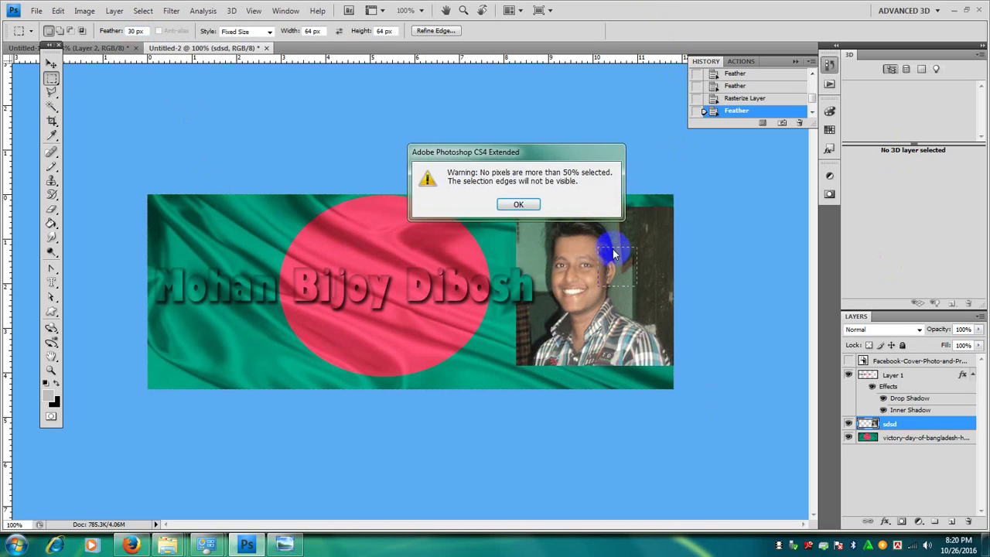
pyautogui.click(520, 204)
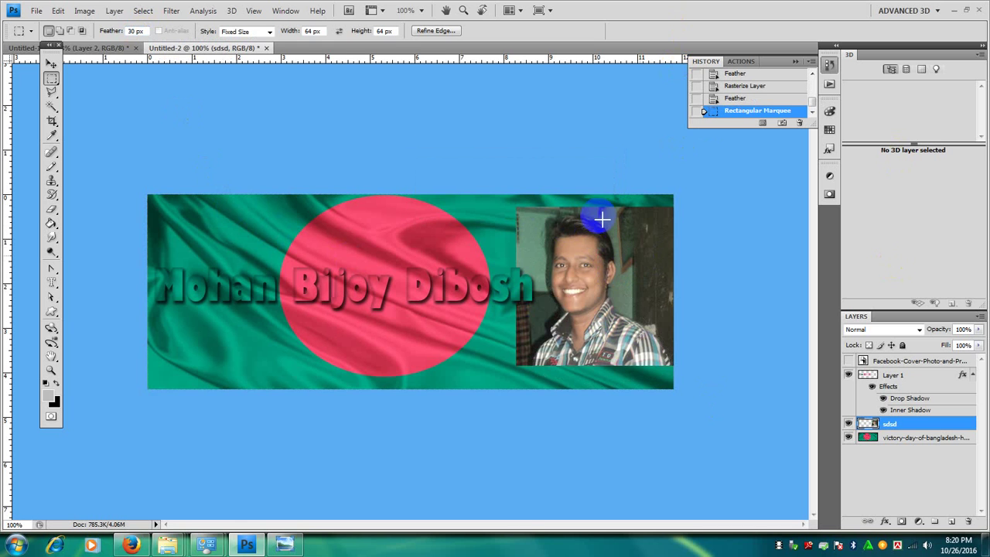
# - Check the marquee shape options and select the Bangladesh flag background layer
pyautogui.click(554, 325)
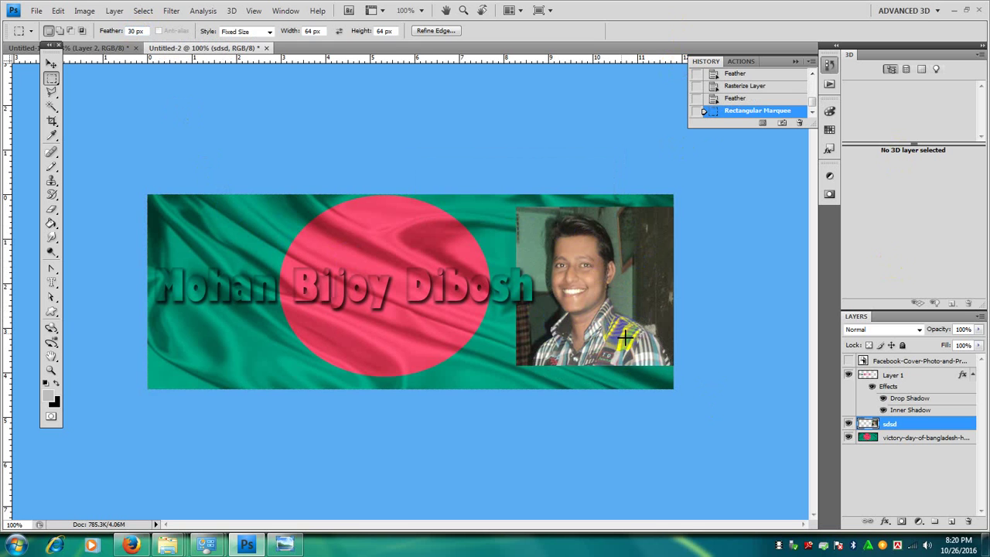
pyautogui.click(51, 78)
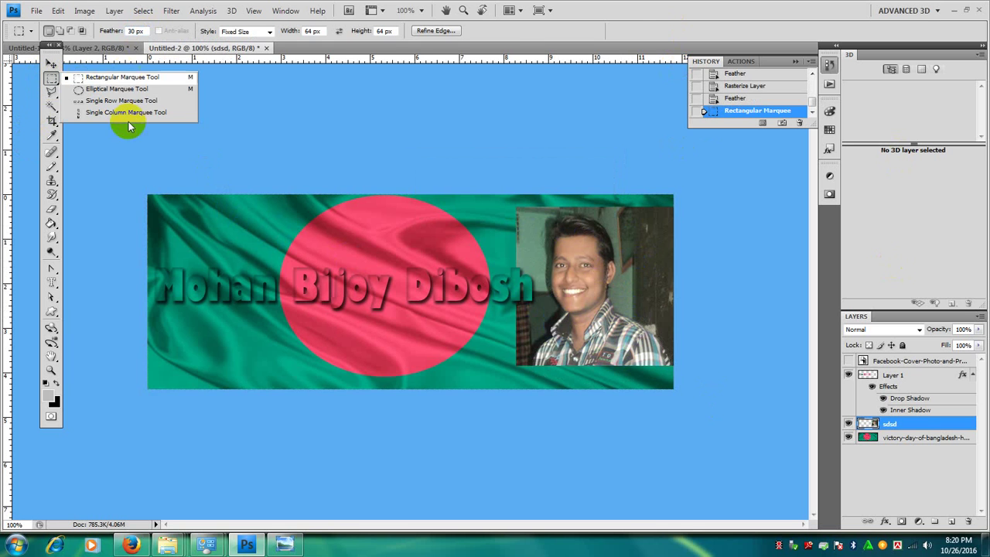
pyautogui.click(608, 244)
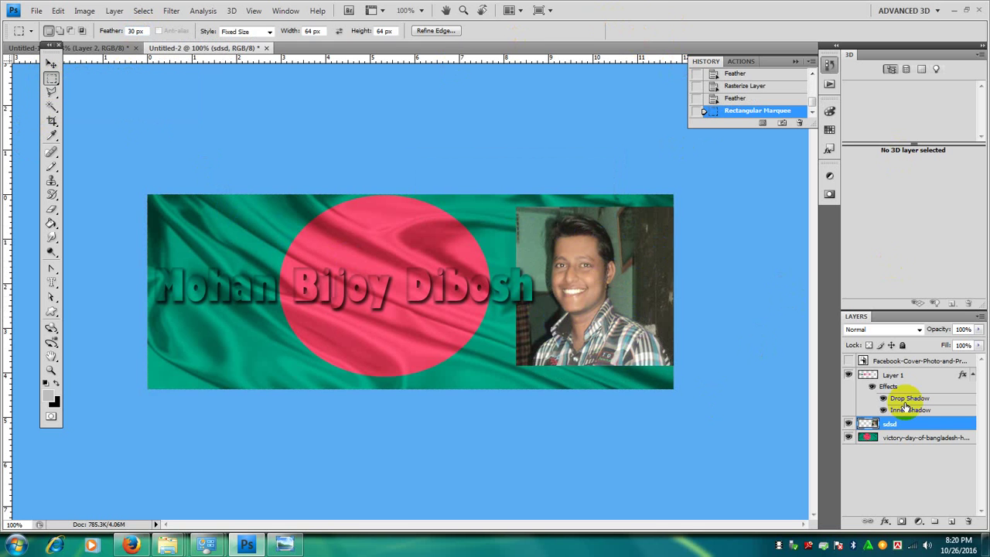
pyautogui.click(902, 438)
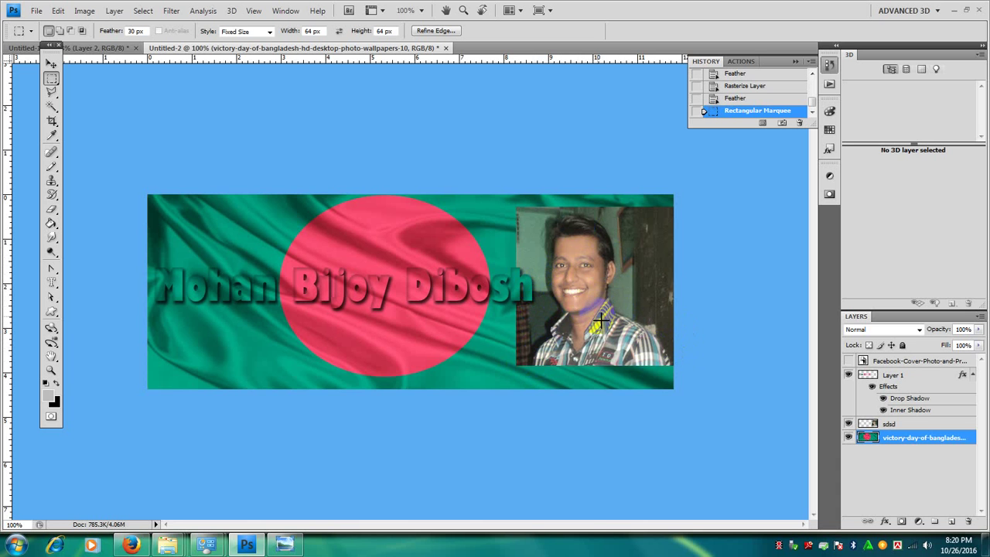
# - Search the web for 'standing' from a new Firefox tab to bring up Yahoo results
pyautogui.click(955, 10)
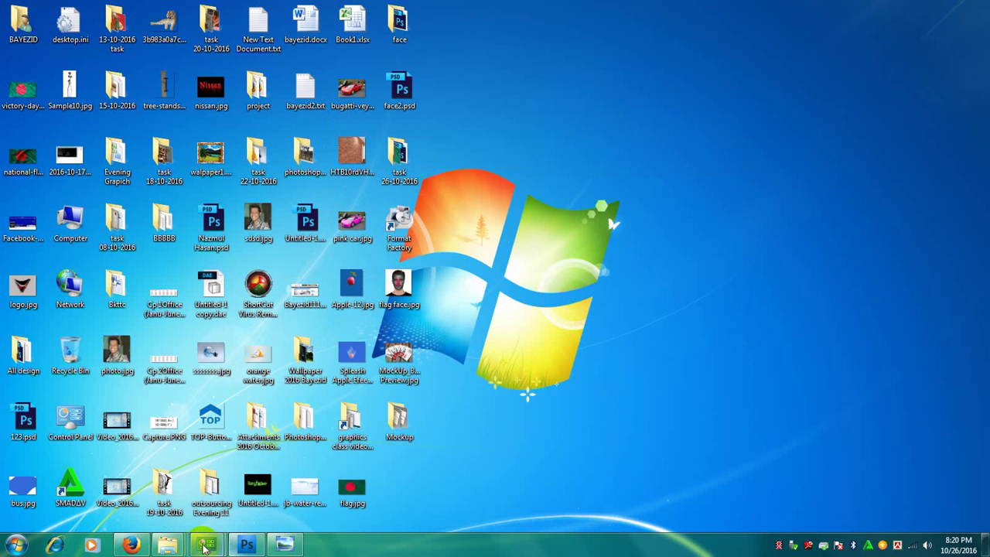
pyautogui.moveTo(131, 545)
pyautogui.click(379, 450)
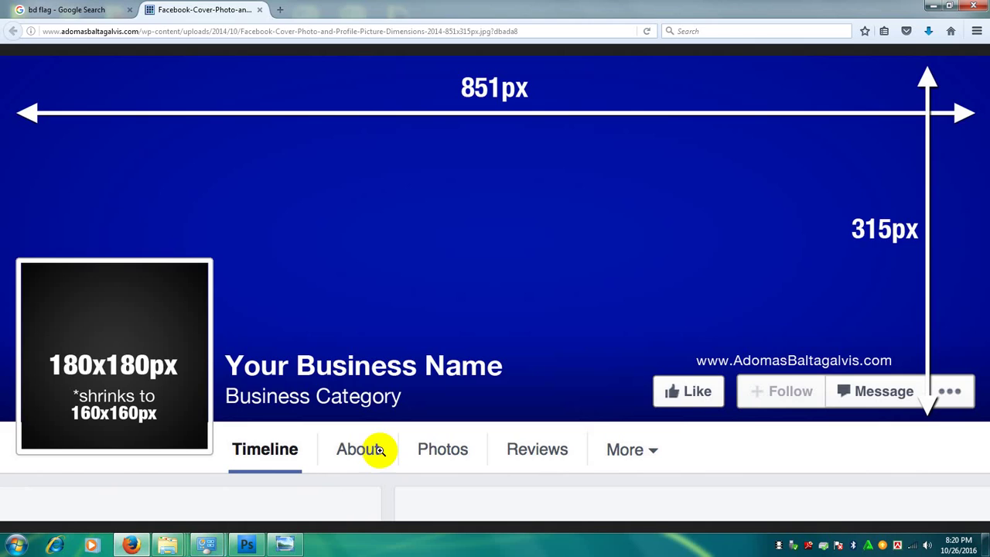
pyautogui.click(280, 10)
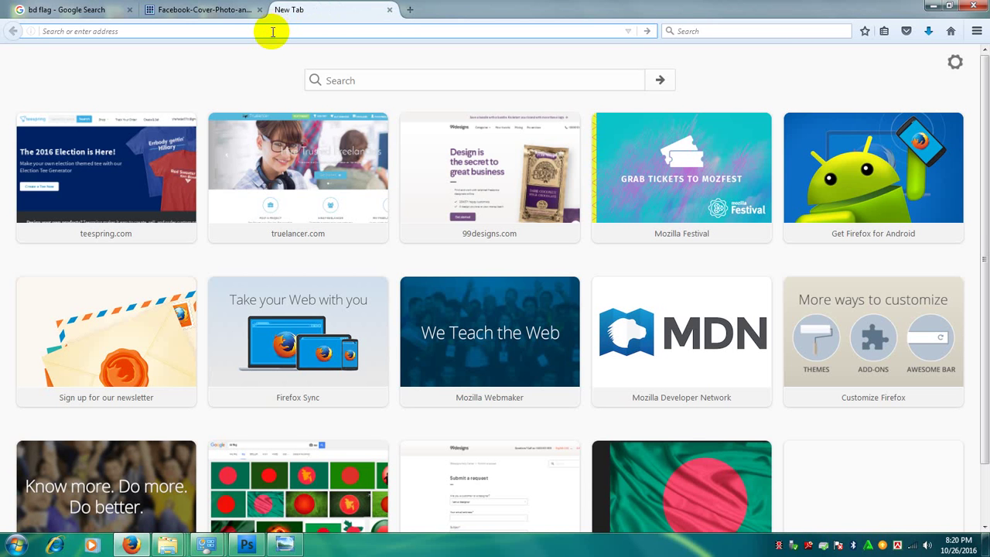
pyautogui.write('stan')
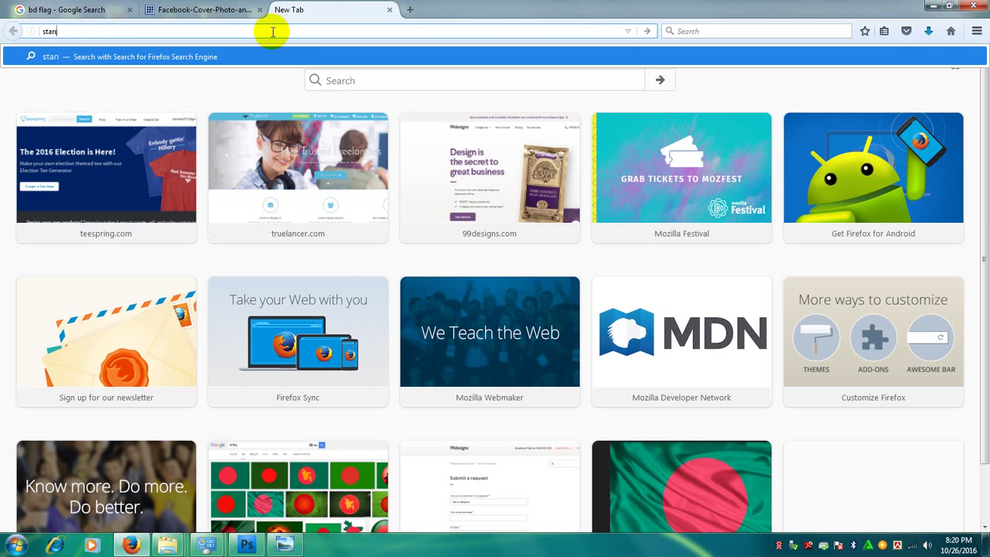
pyautogui.write('g')
pyautogui.press('BackSpace')
pyautogui.write('ding')
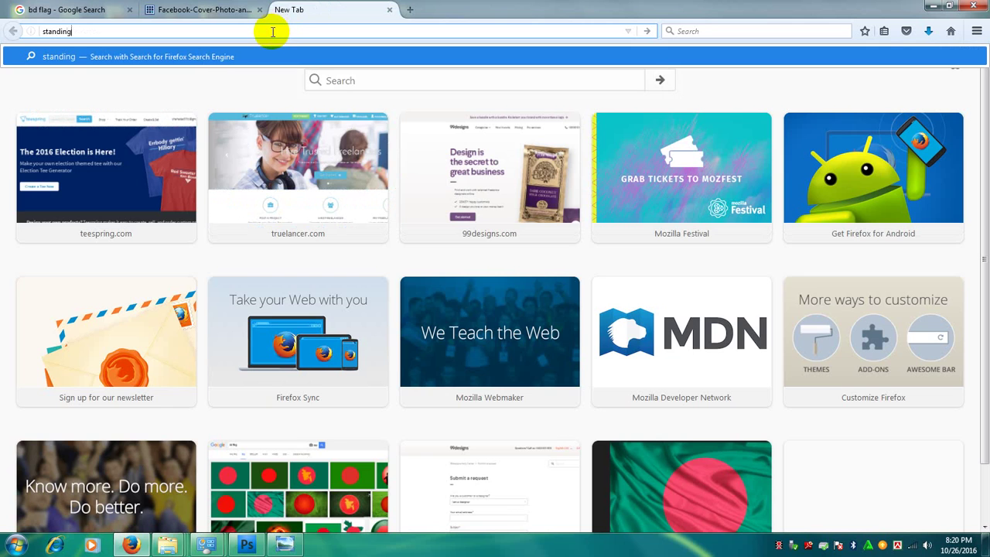
pyautogui.press('Return')
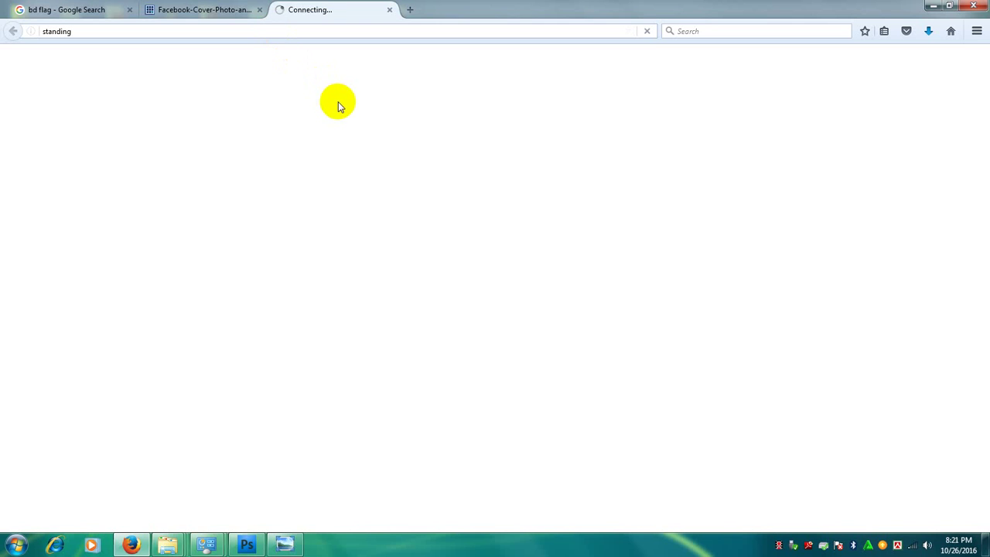
pyautogui.click(280, 31)
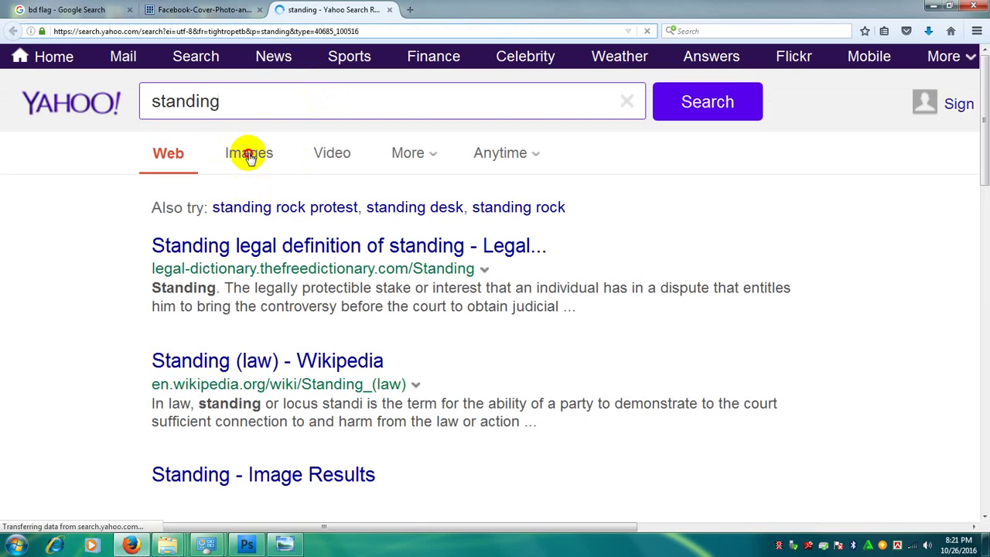
# - Preview the crossed-arms man in Yahoo's 'standing' image results, then return to the Photoshop banner
pyautogui.click(249, 154)
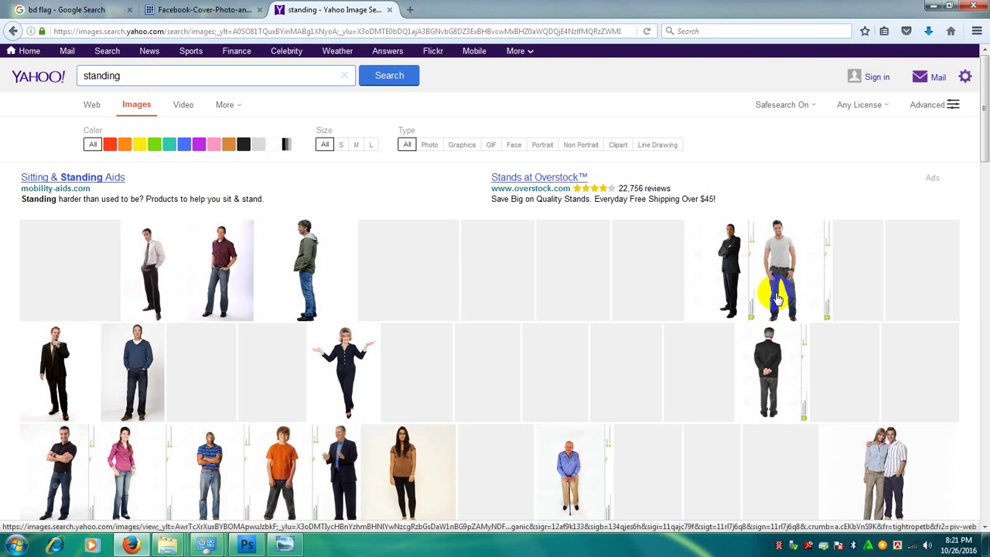
pyautogui.scroll(-3, 727, 285)
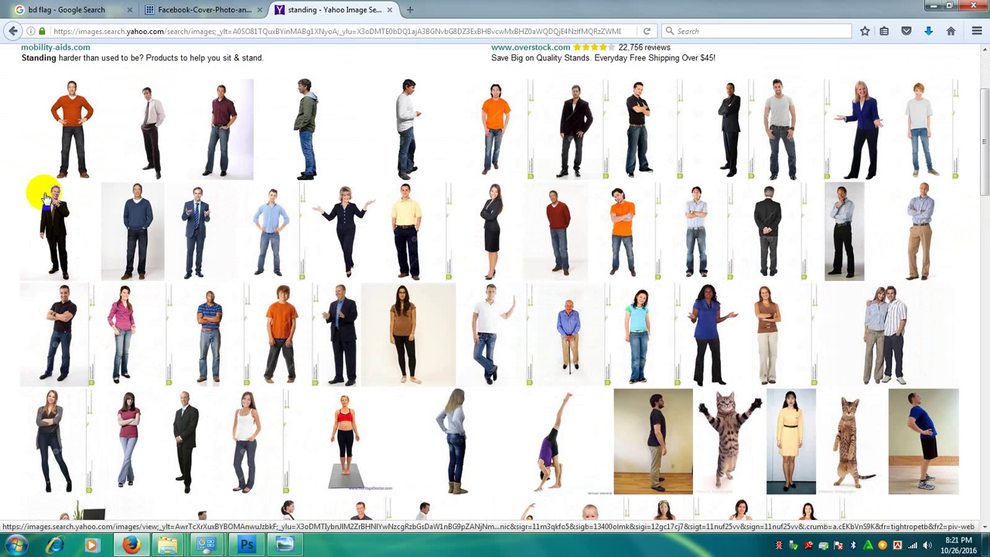
pyautogui.scroll(-5, 168, 331)
pyautogui.scroll(5, 619, 248)
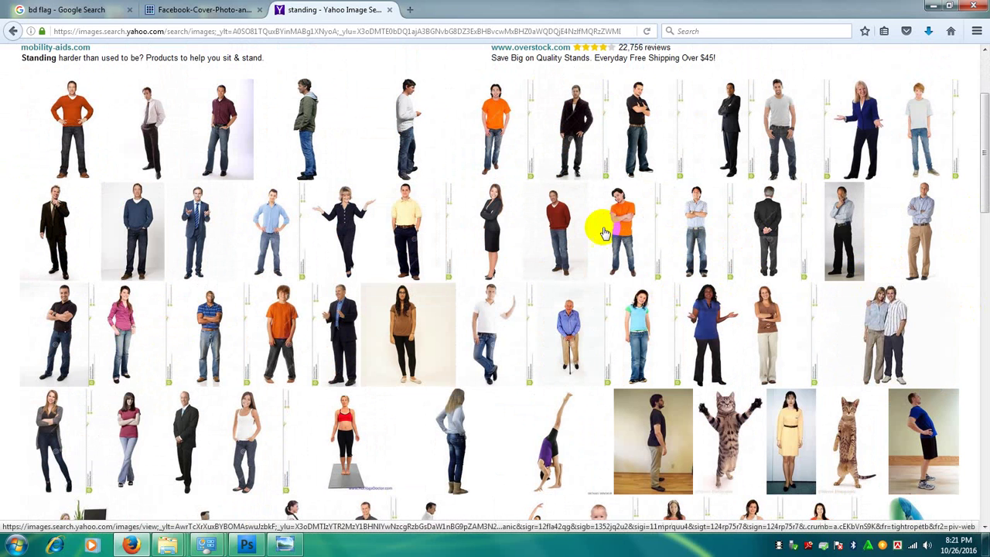
pyautogui.scroll(2, 604, 232)
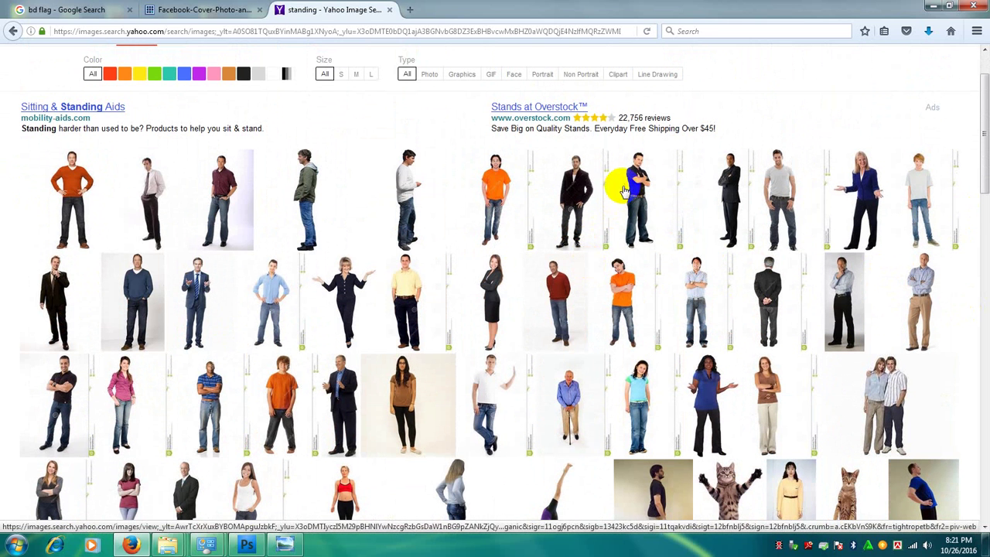
pyautogui.click(632, 186)
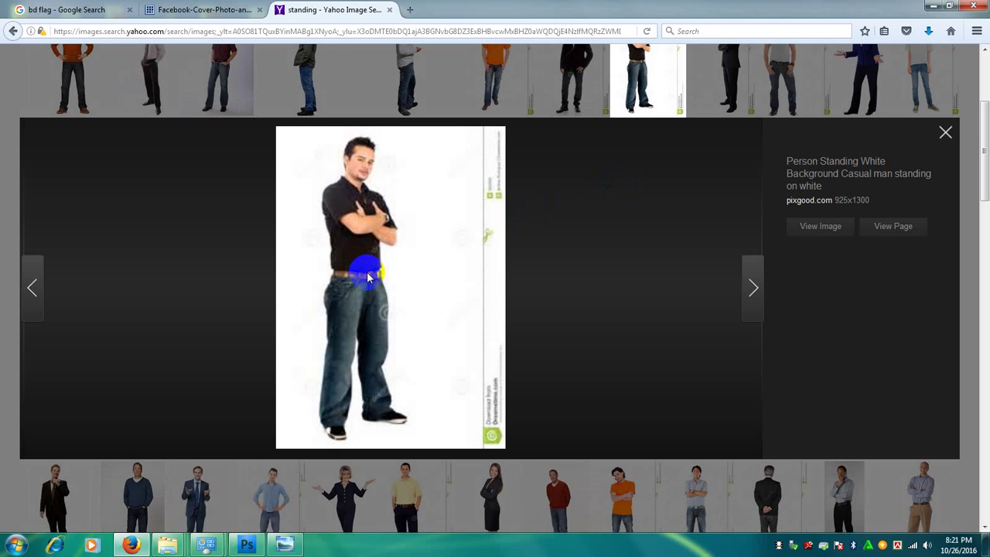
pyautogui.click(253, 550)
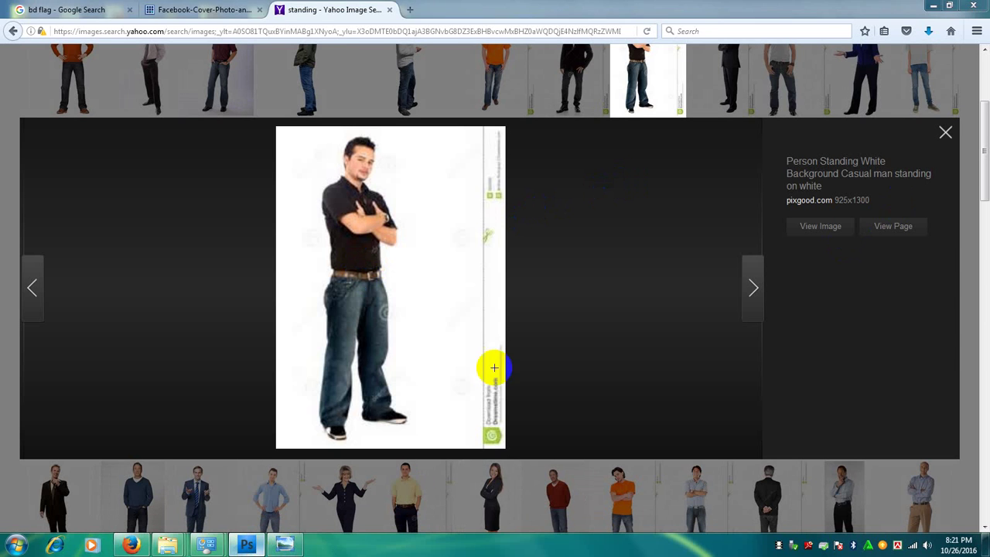
pyautogui.click(534, 310)
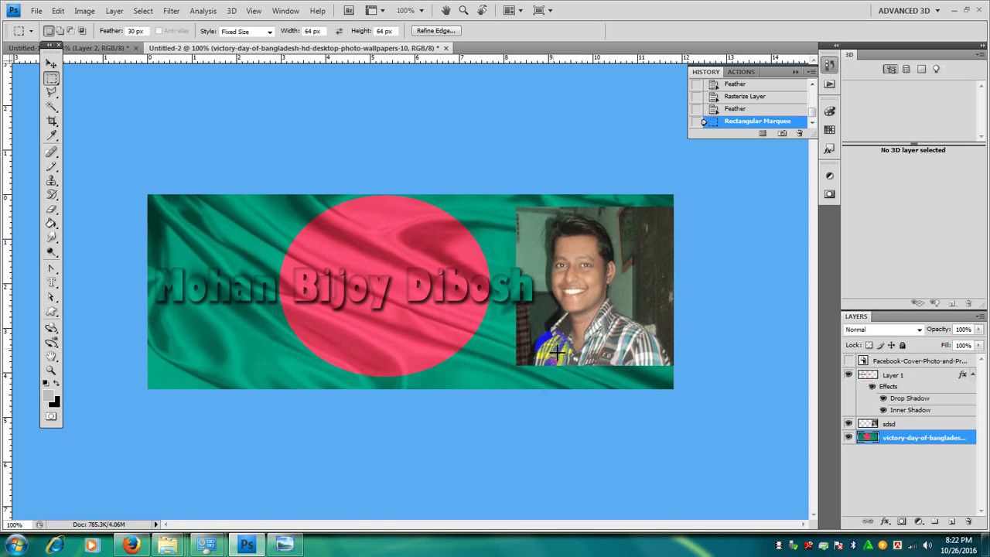
# - Close the Yahoo image preview and make the Facebook-Cover template layer visible in Photoshop
pyautogui.click(242, 547)
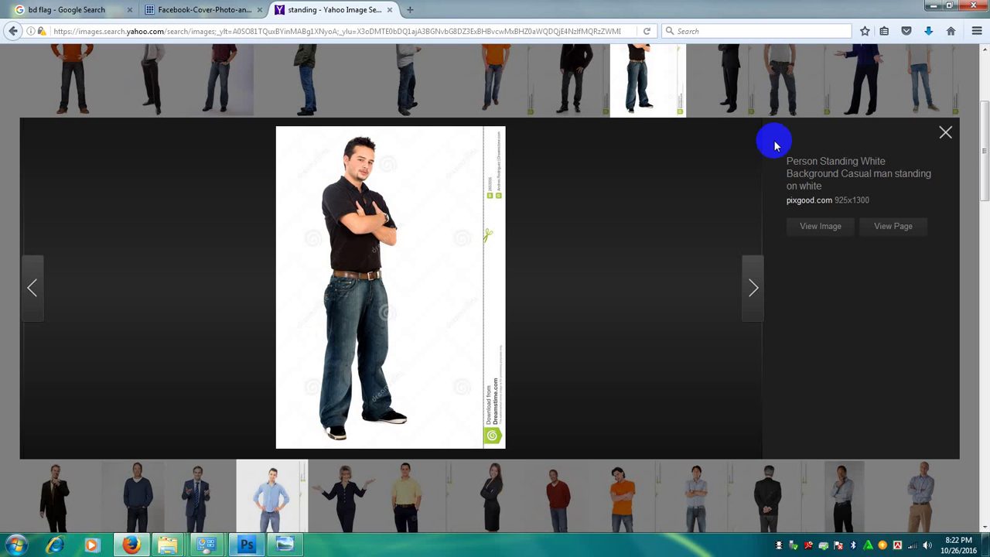
pyautogui.click(945, 133)
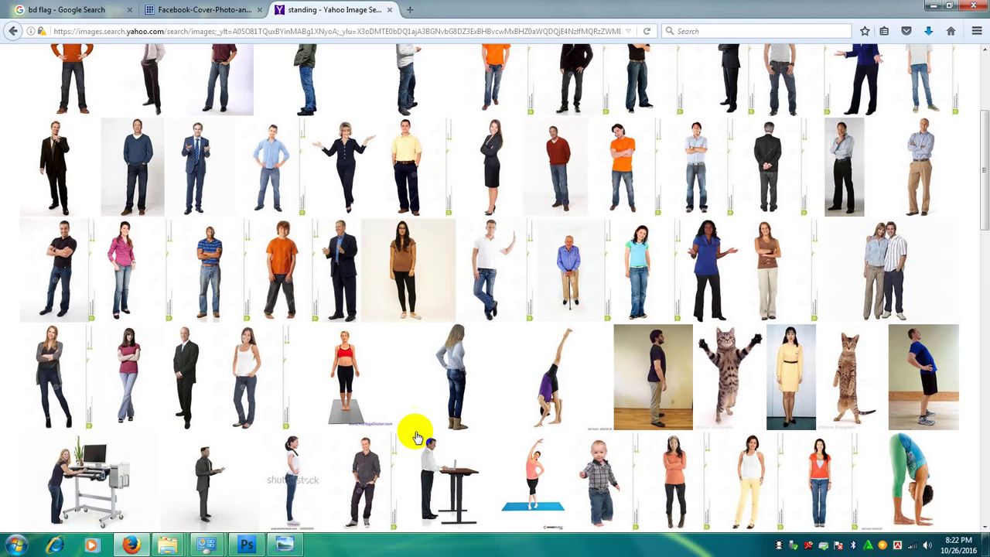
pyautogui.moveTo(284, 545)
pyautogui.click(316, 492)
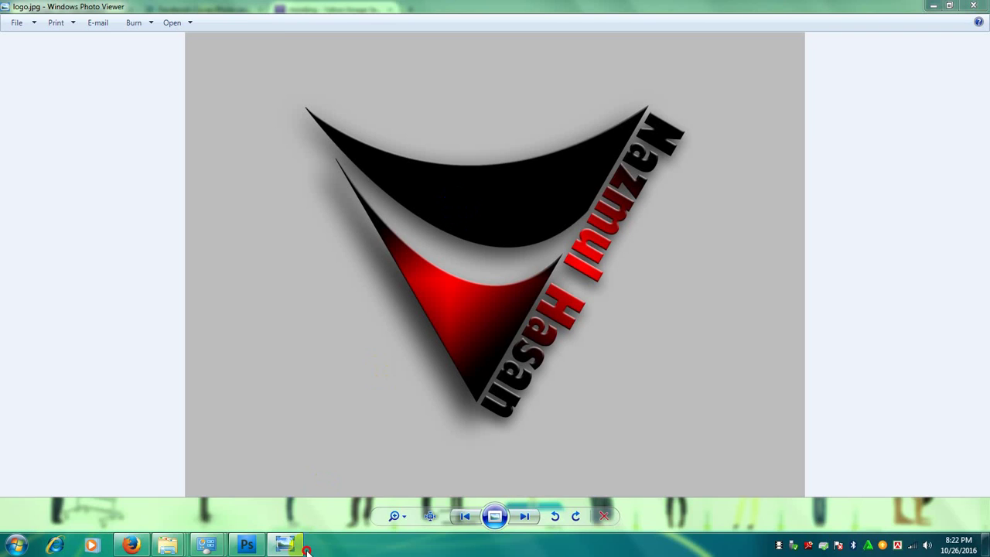
pyautogui.click(247, 545)
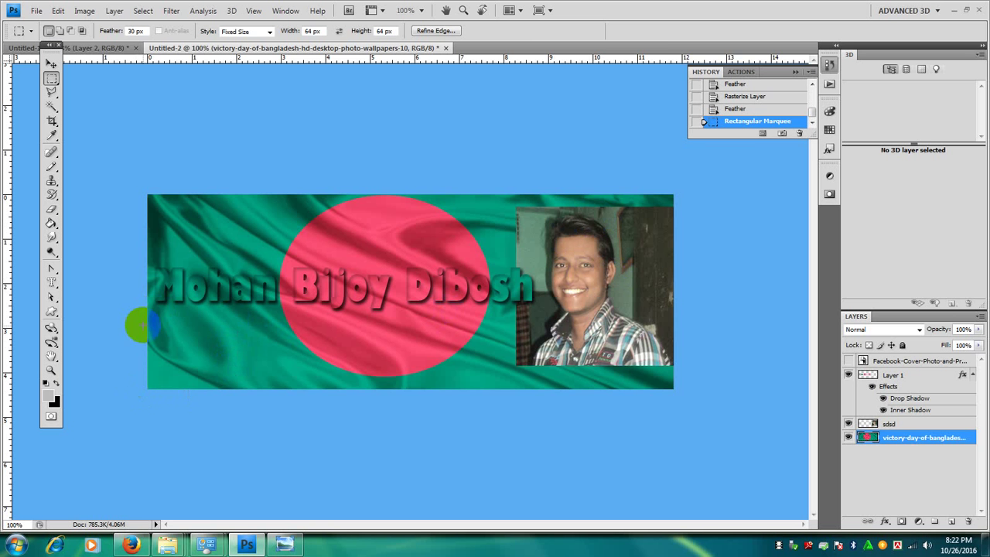
pyautogui.click(849, 361)
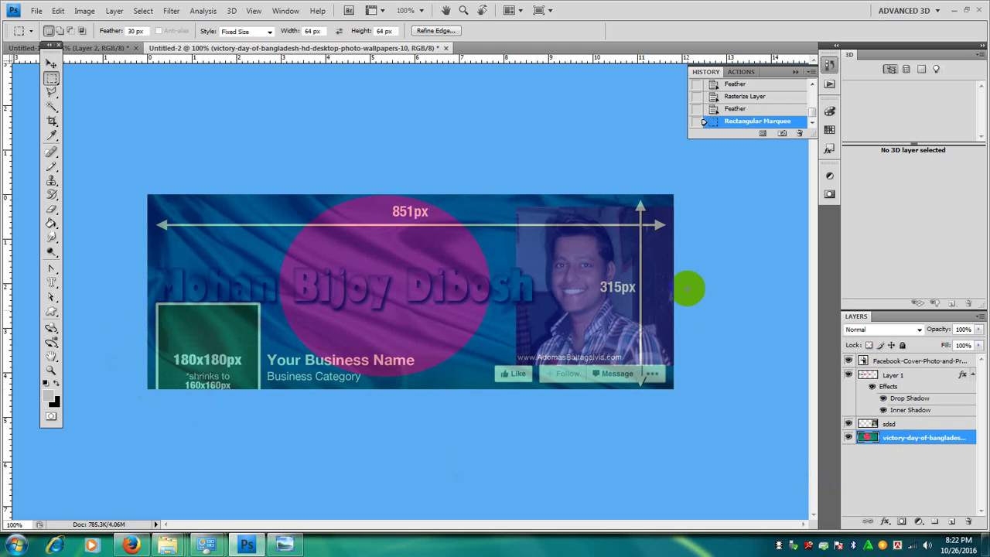
# - Replace the Yahoo query with 'bijoy dibos', browse the images, then return to the 'bd flag' Google tab
pyautogui.click(145, 546)
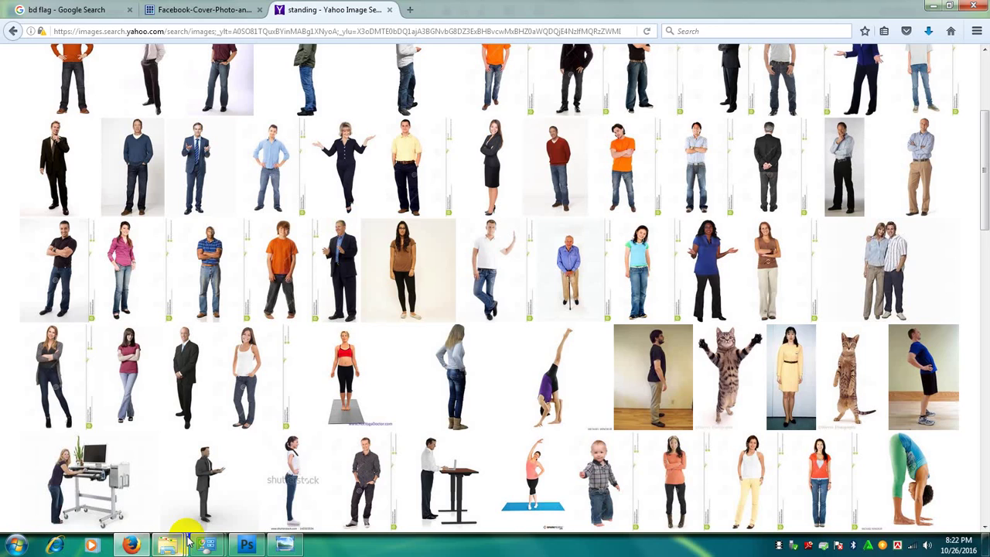
pyautogui.scroll(5, 387, 301)
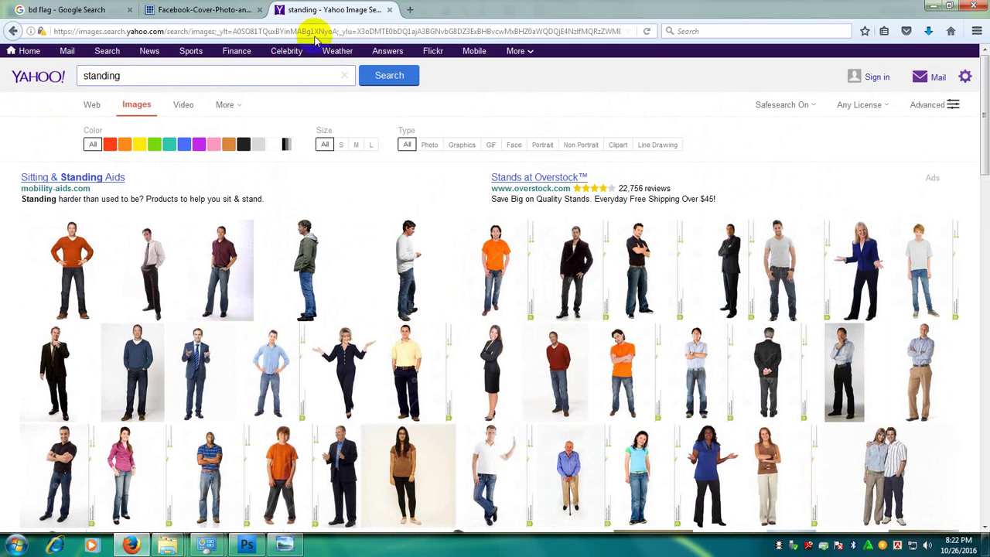
pyautogui.doubleClick(232, 75)
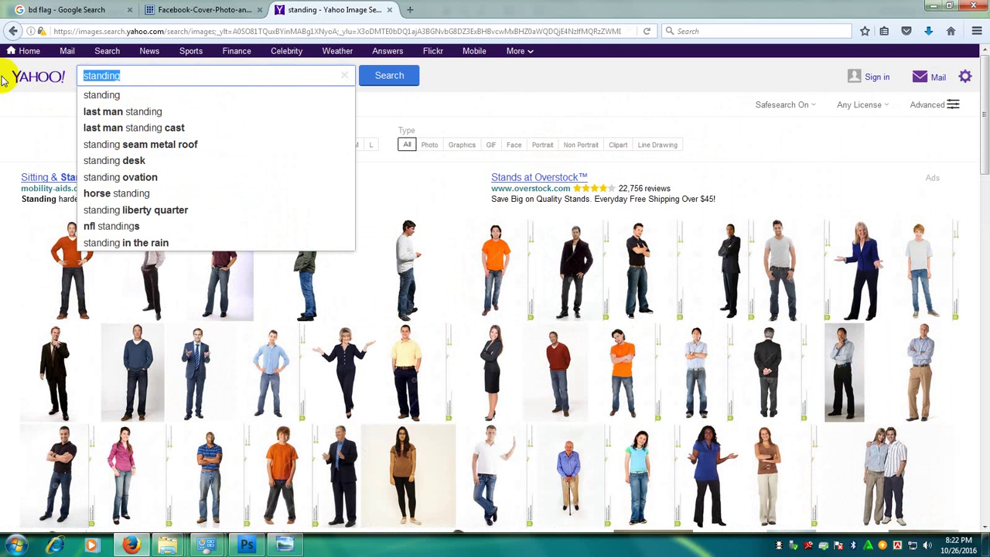
pyautogui.write('bij')
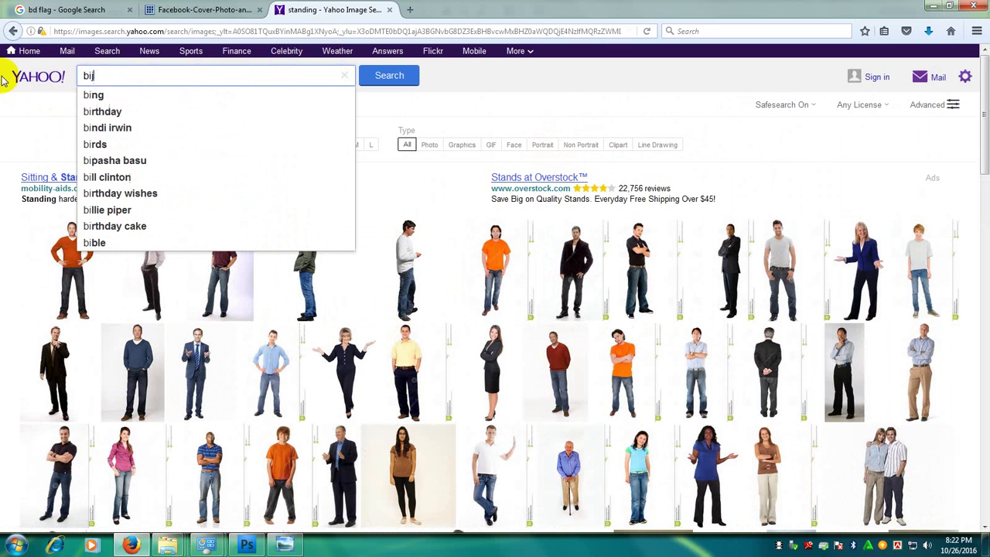
pyautogui.write('oy ')
pyautogui.write('dibo')
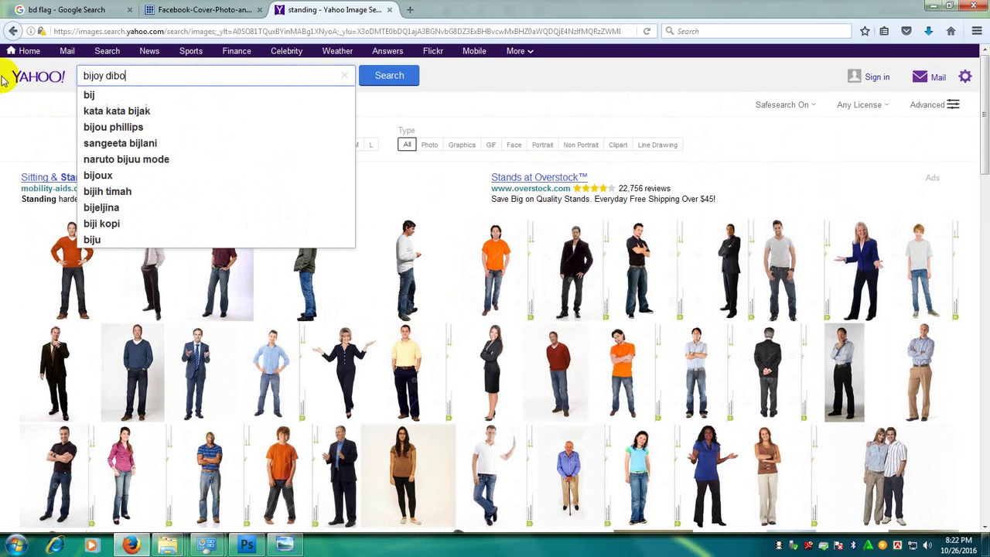
pyautogui.write('s')
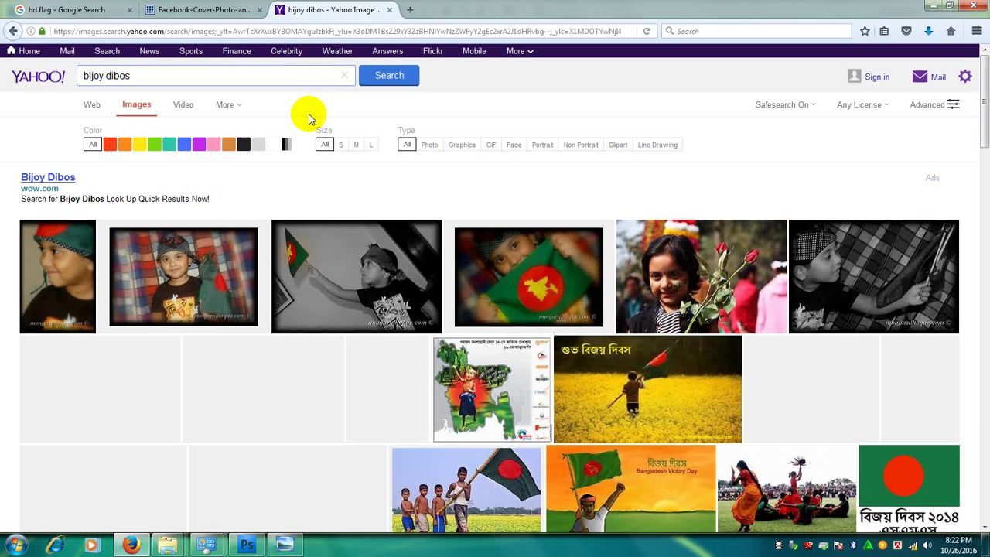
pyautogui.scroll(-5, 689, 247)
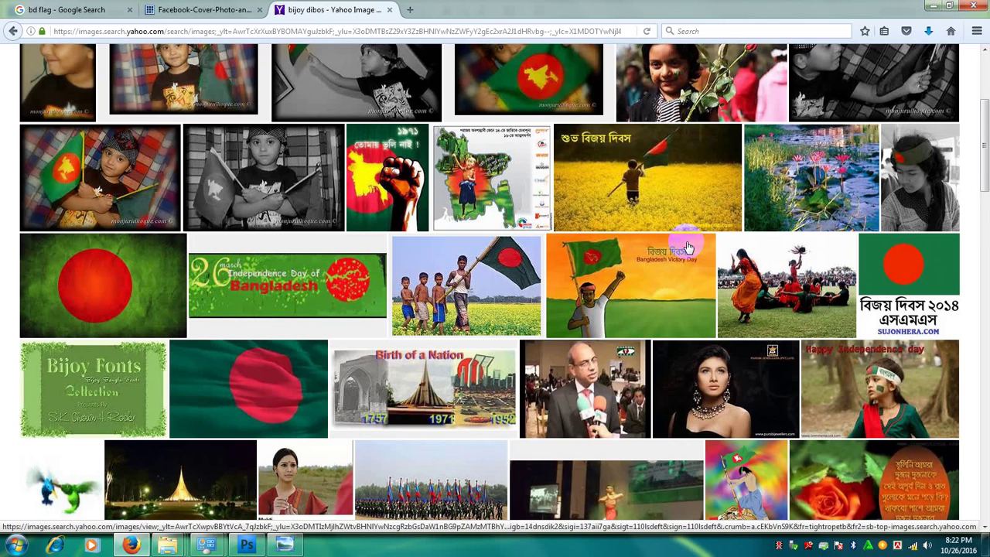
pyautogui.scroll(-3, 689, 247)
pyautogui.scroll(8, 603, 193)
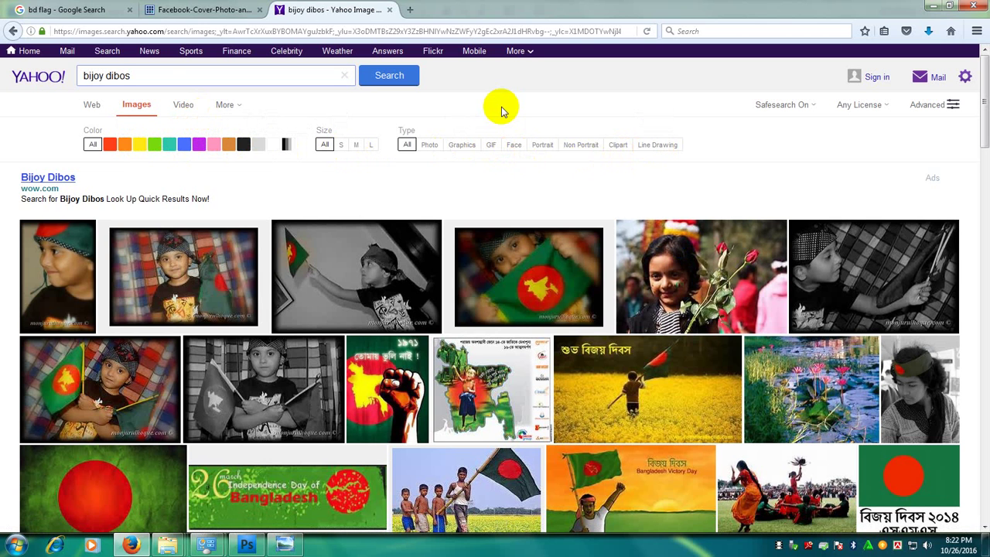
pyautogui.click(163, 79)
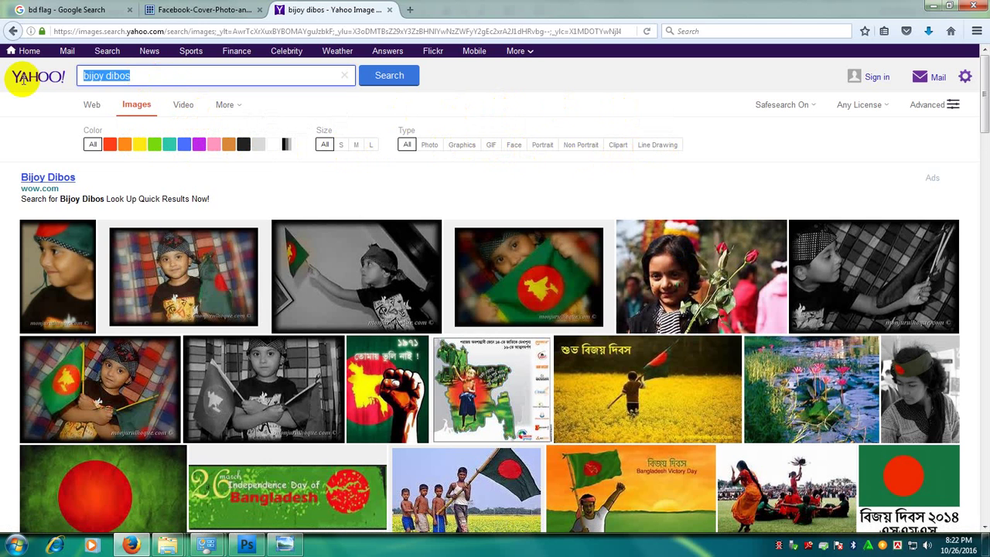
pyautogui.click(92, 11)
# - Search Google Images for 'bijoy dibos' and set the Color filter to Transparent
pyautogui.tripleClick(207, 62)
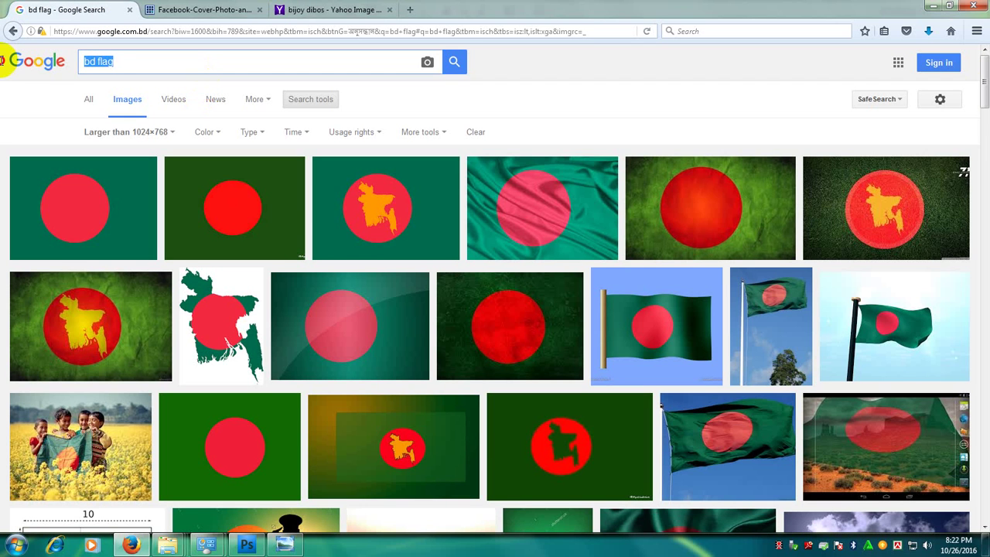
pyautogui.write('bijoy dibos')
pyautogui.press('Return')
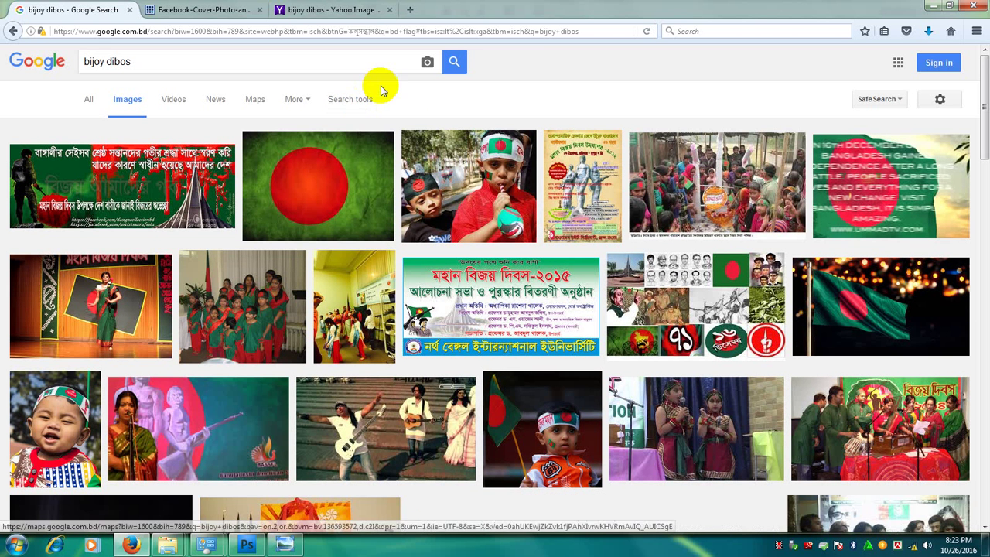
pyautogui.click(360, 99)
pyautogui.click(204, 132)
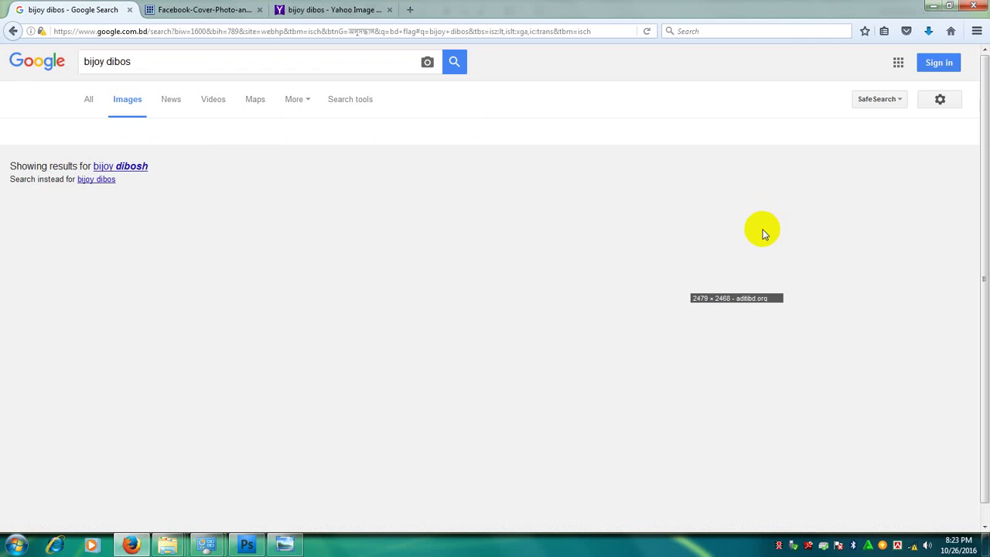
pyautogui.moveTo(635, 249)
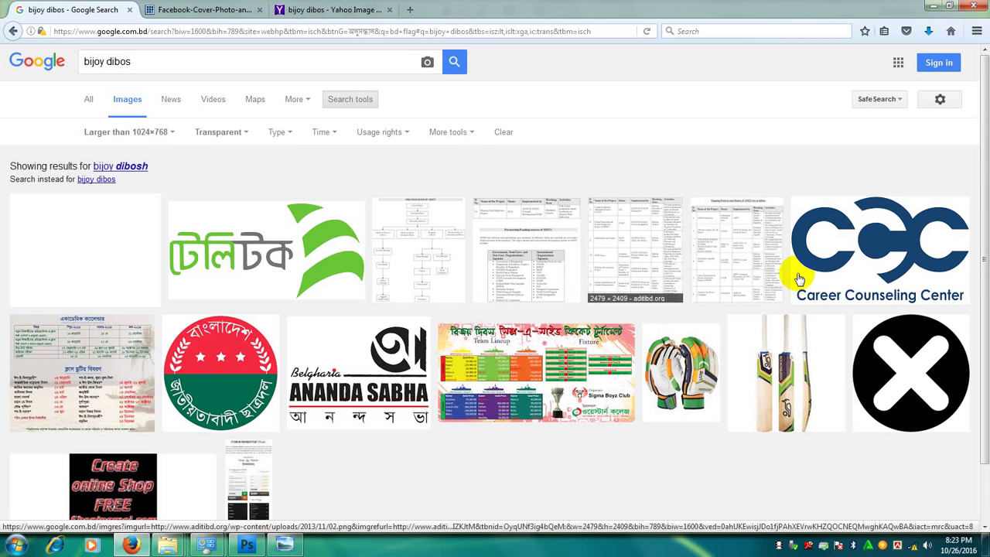
# - Switch to the corrected spelling 'bijoy dibosh' and browse its filtered results
pyautogui.scroll(-2, 544, 203)
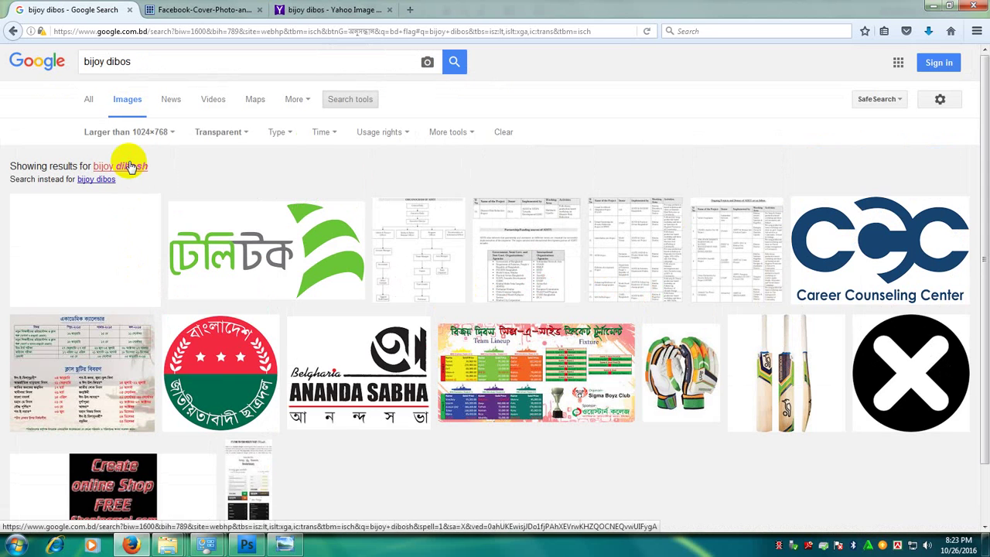
pyautogui.click(130, 166)
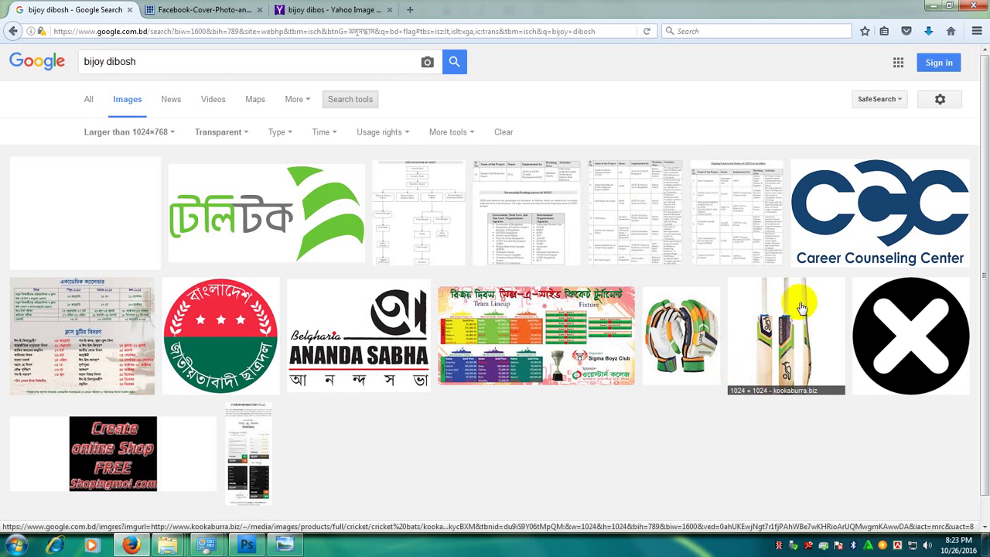
pyautogui.scroll(-1, 735, 302)
pyautogui.scroll(1, 193, 330)
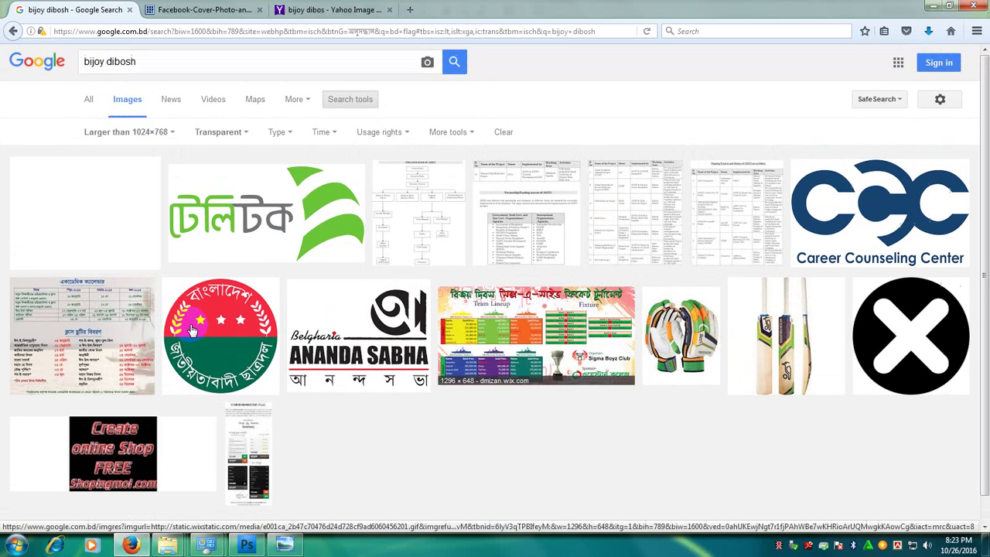
pyautogui.tripleClick(108, 61)
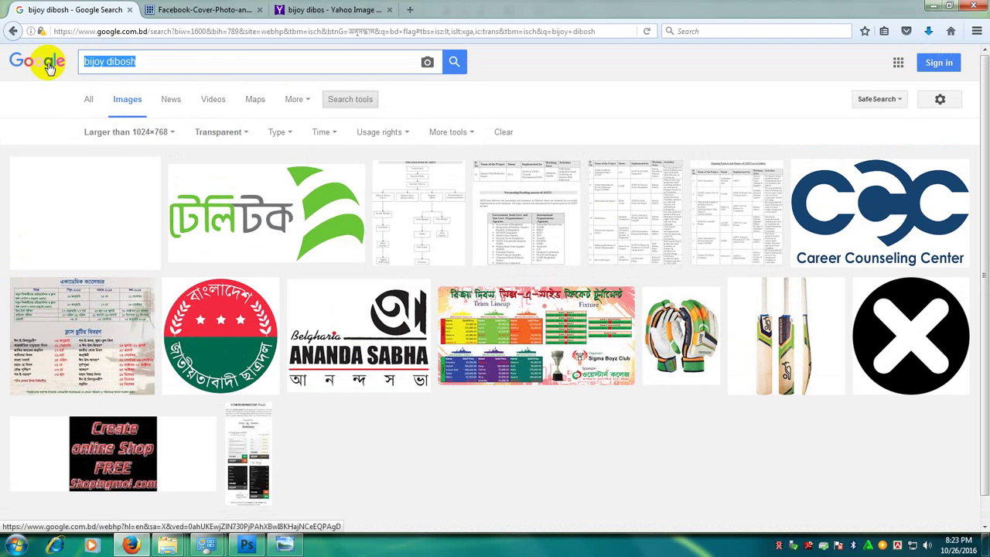
# - Search Google Images for '16th dec' and scroll through the filtered results and back up
pyautogui.write('16th')
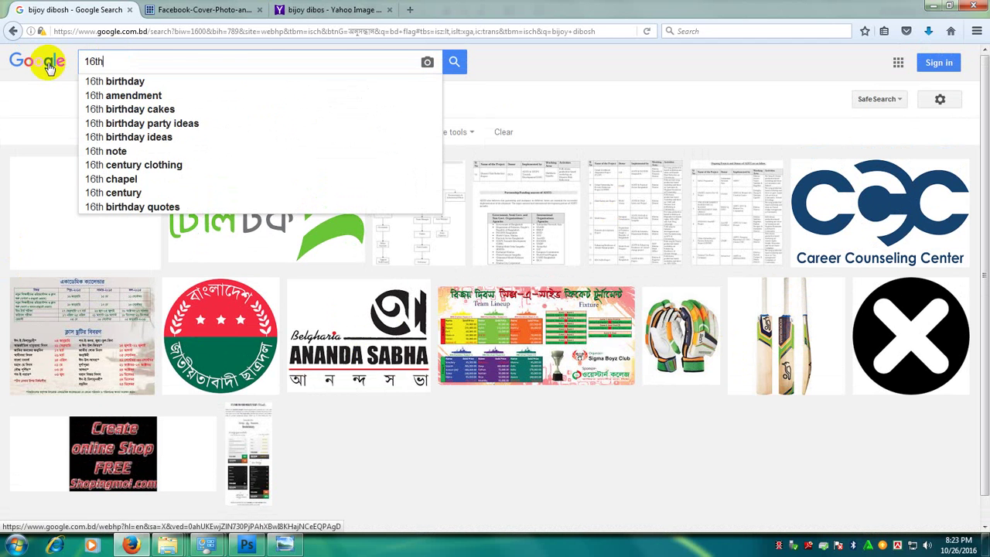
pyautogui.write(' dec')
pyautogui.press('Return')
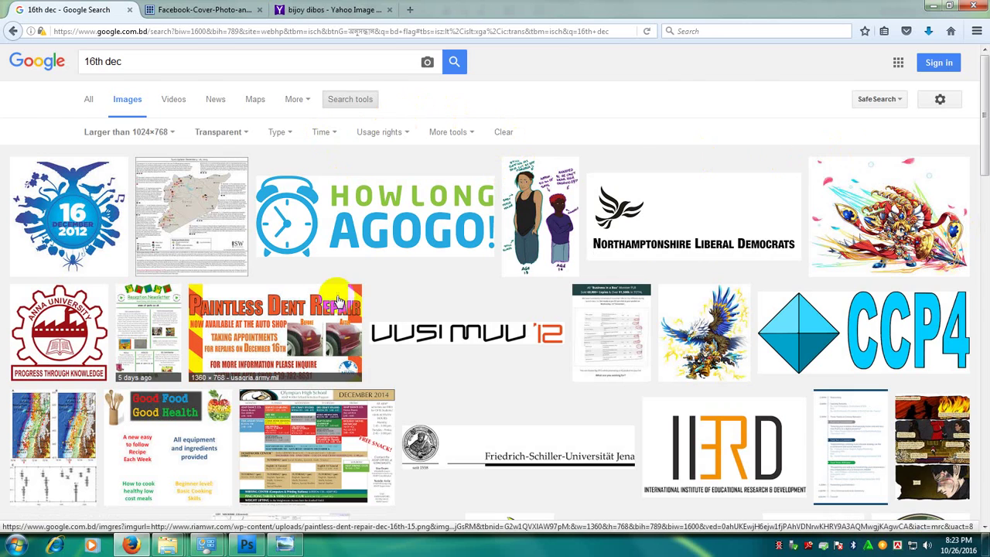
pyautogui.scroll(-5, 298, 276)
pyautogui.scroll(-2, 255, 256)
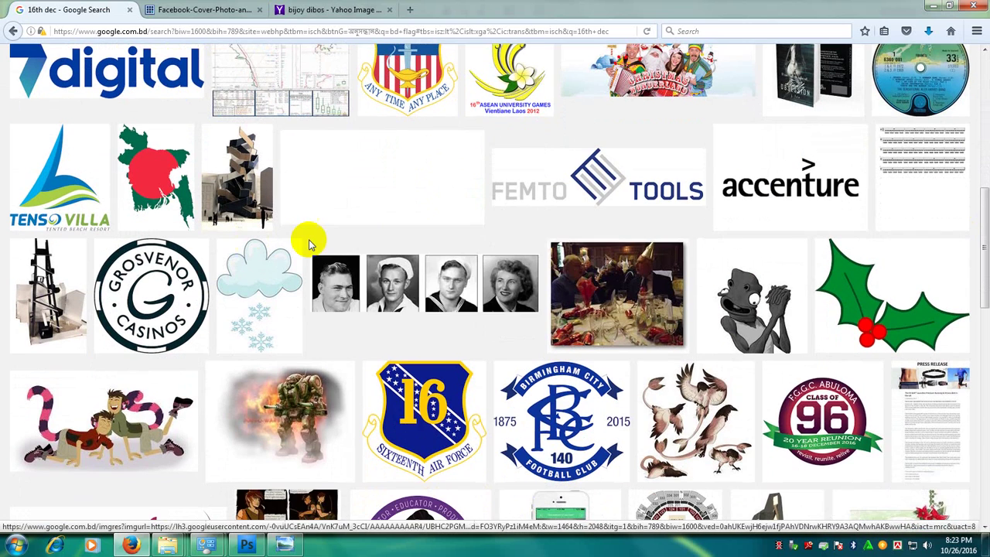
pyautogui.scroll(2, 608, 199)
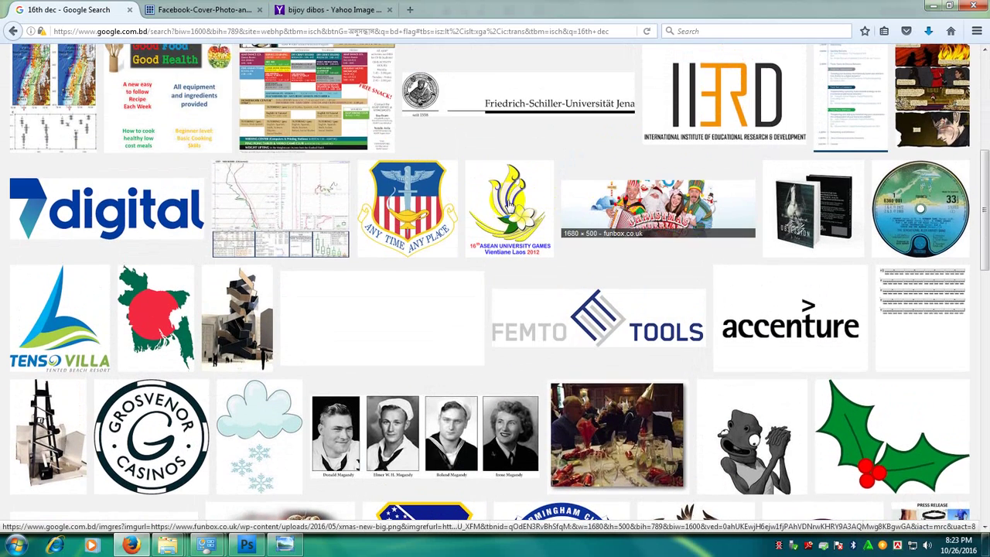
pyautogui.scroll(-3, 639, 211)
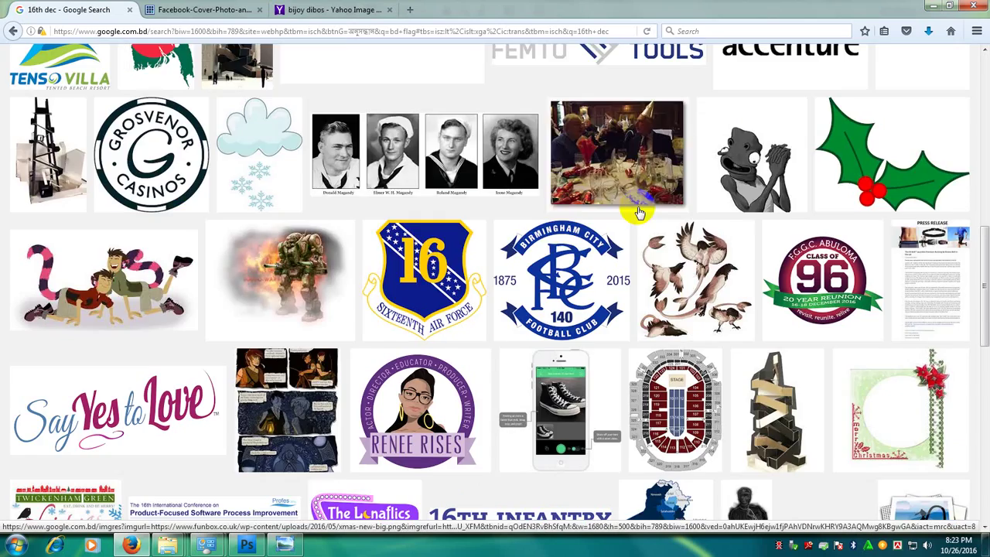
pyautogui.scroll(-3, 639, 210)
pyautogui.scroll(-3, 639, 210)
pyautogui.scroll(-4, 639, 210)
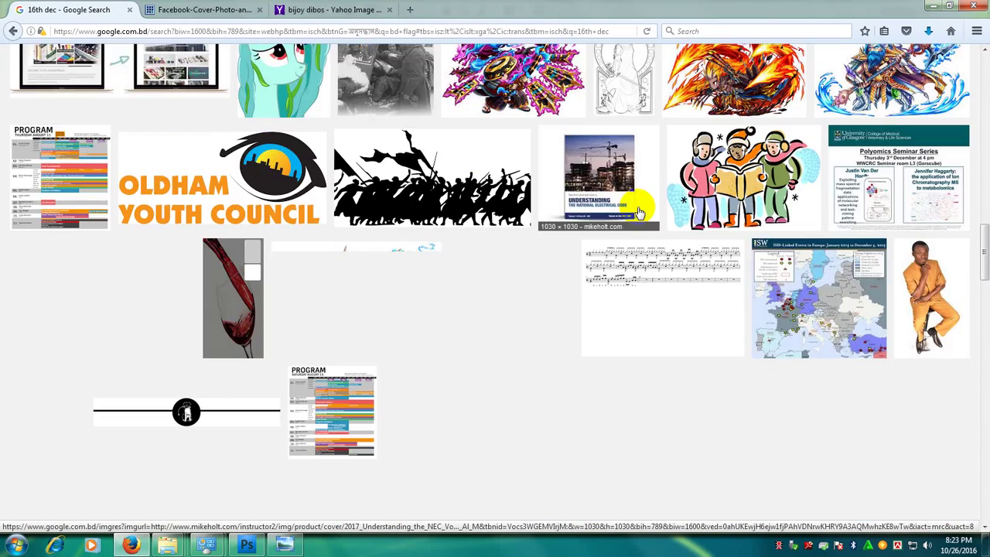
pyautogui.scroll(2, 639, 210)
pyautogui.scroll(10, 639, 211)
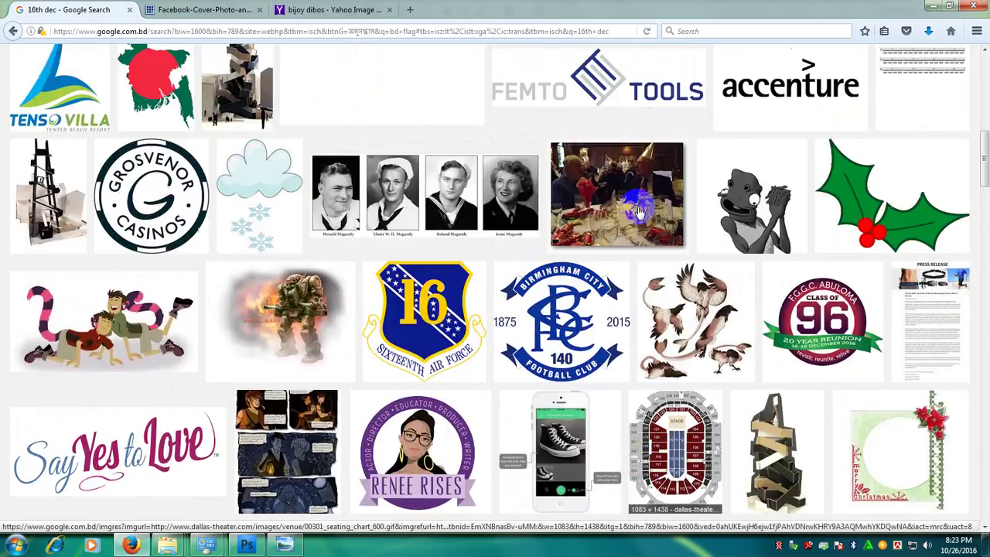
pyautogui.scroll(2, 639, 210)
pyautogui.scroll(5, 639, 211)
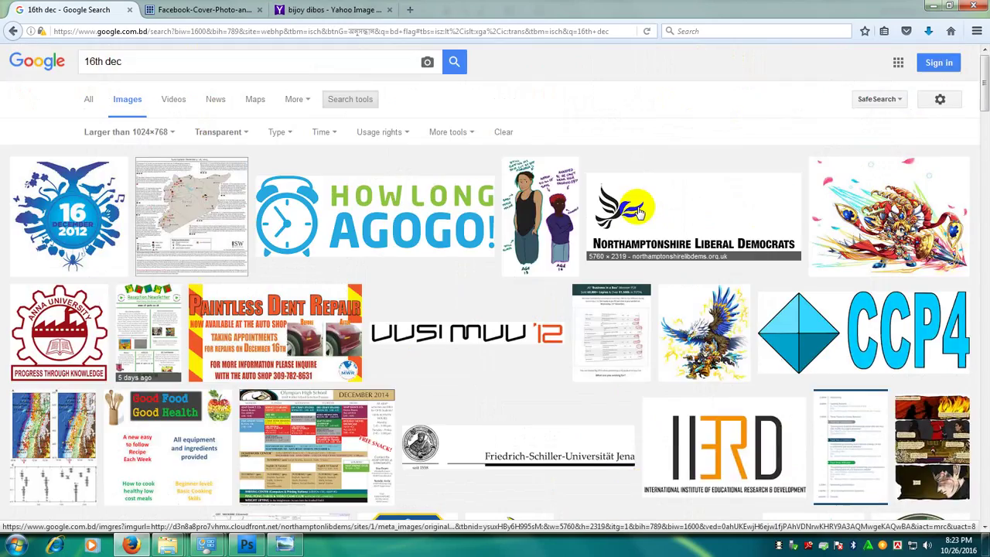
pyautogui.tripleClick(104, 61)
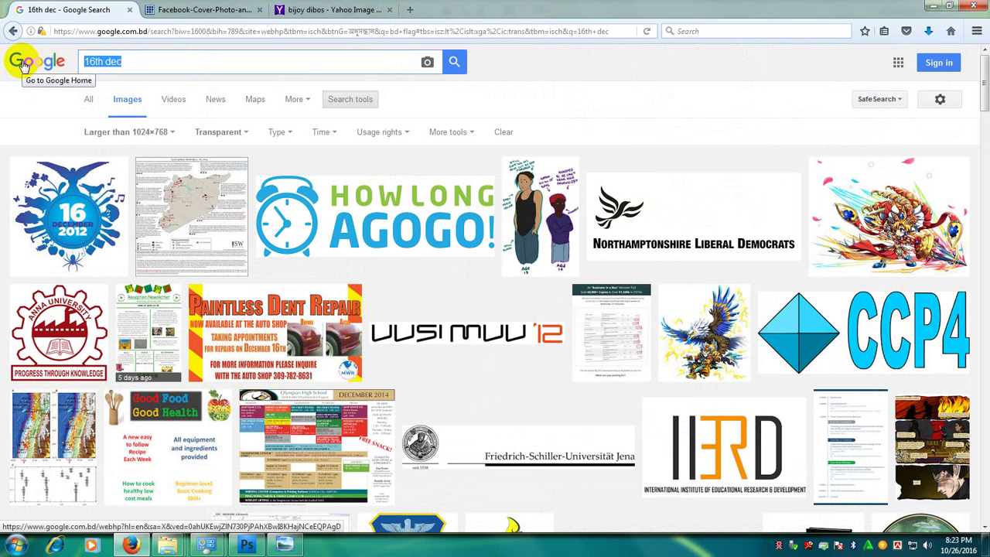
# - Search 'bangladesh victory day 16th december', remove the Transparent filter, and preview the rifle-and-flag picture
pyautogui.write('bangl')
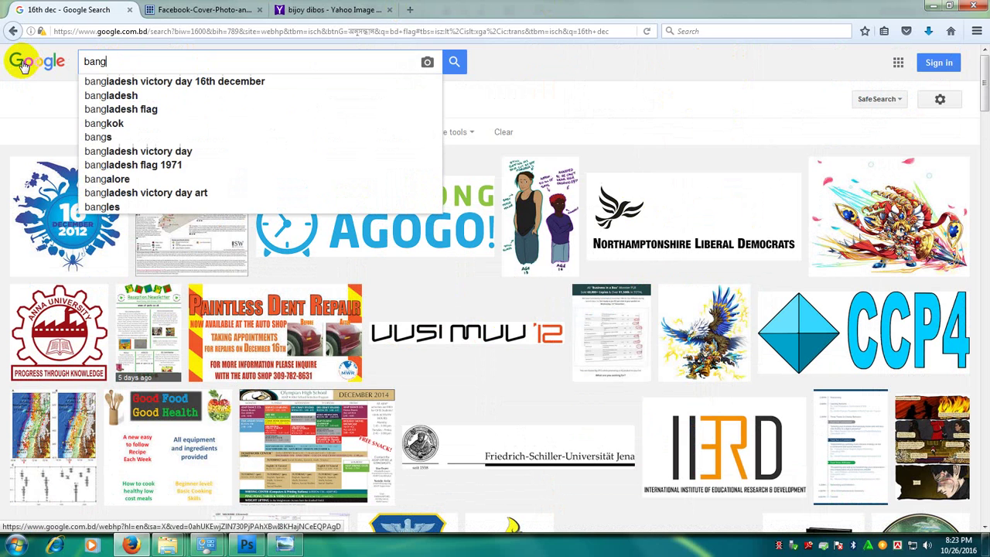
pyautogui.write('ad')
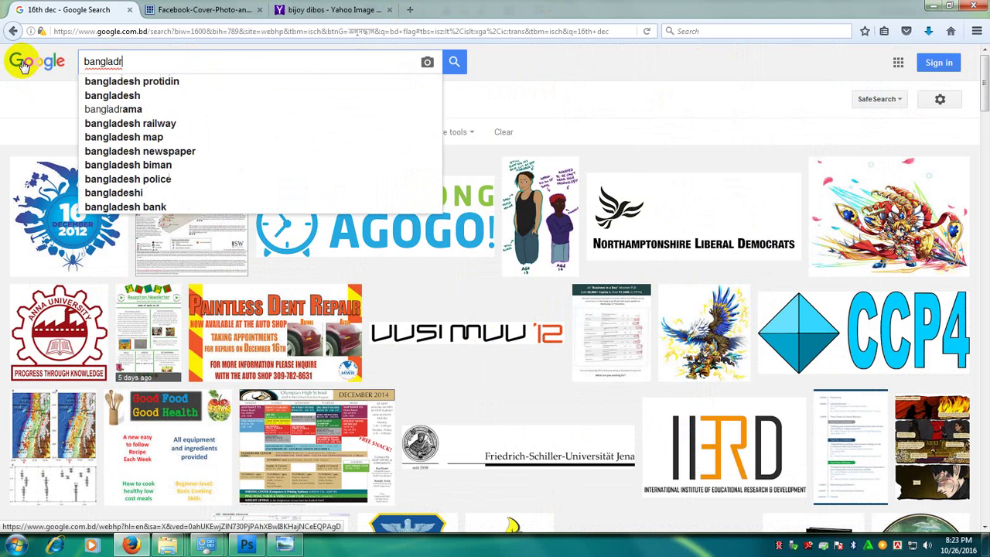
pyautogui.press('Down')
pyautogui.press('Return')
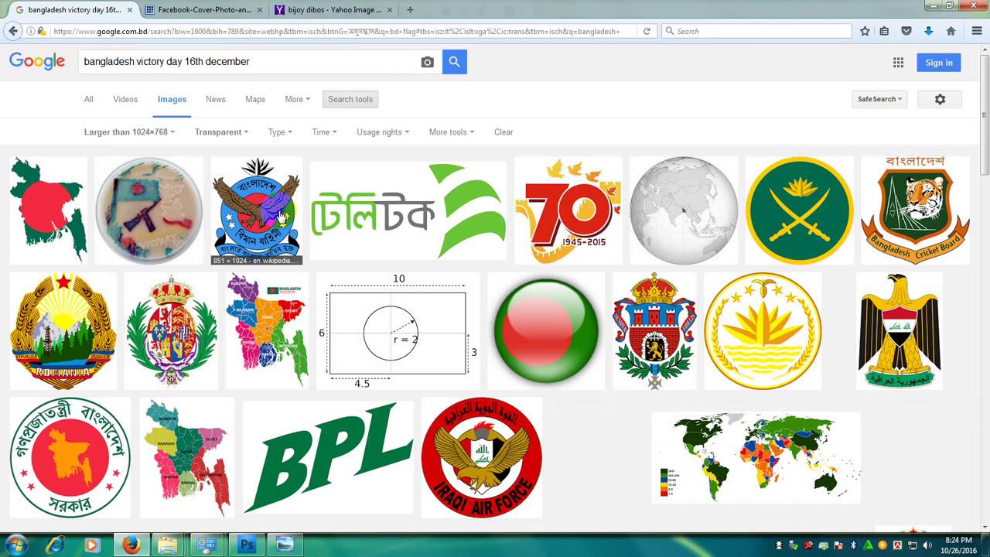
pyautogui.scroll(-5, 527, 257)
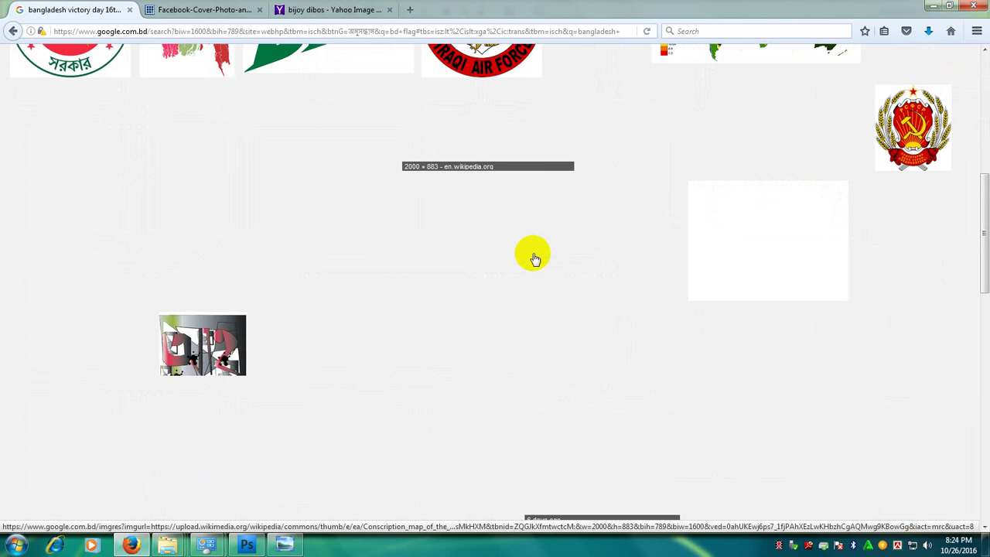
pyautogui.scroll(5, 531, 256)
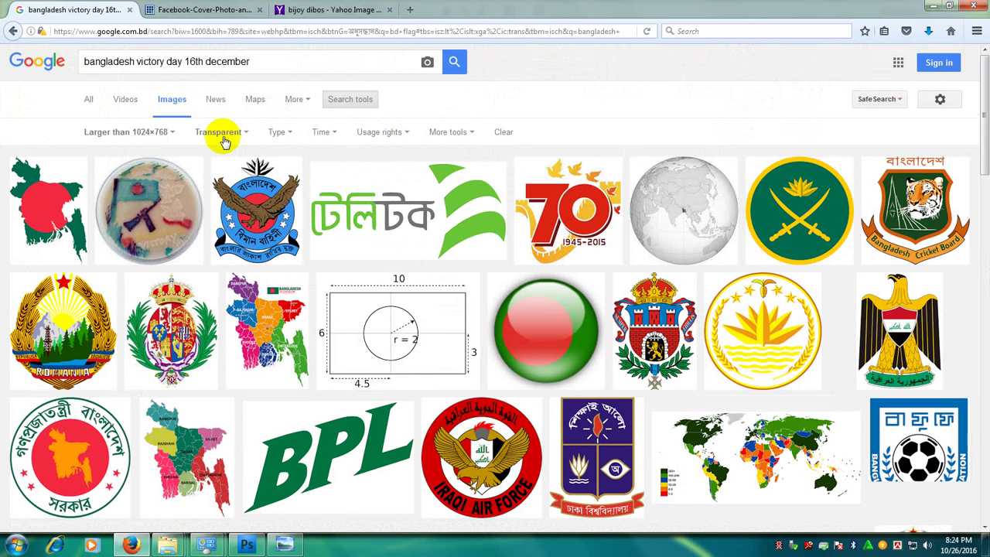
pyautogui.click(219, 133)
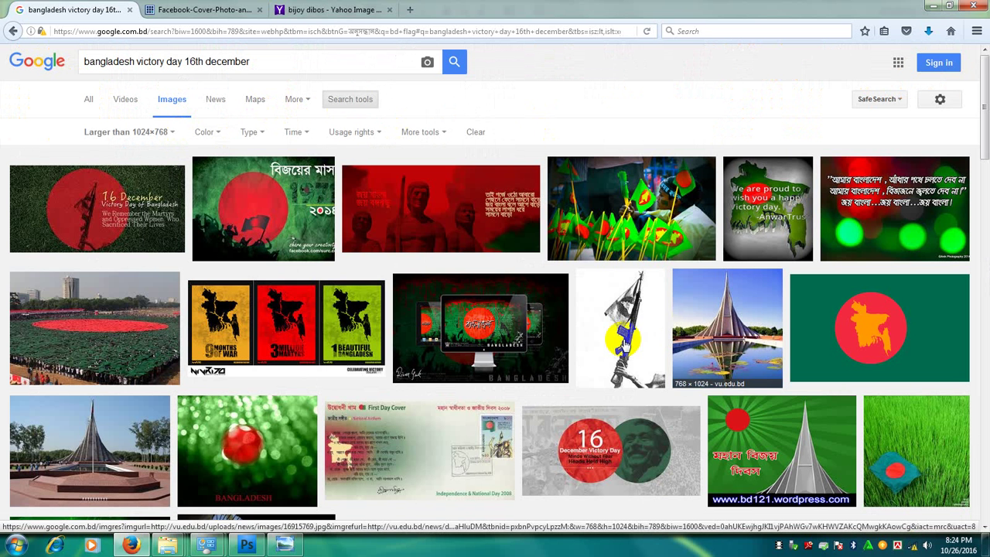
pyautogui.click(619, 334)
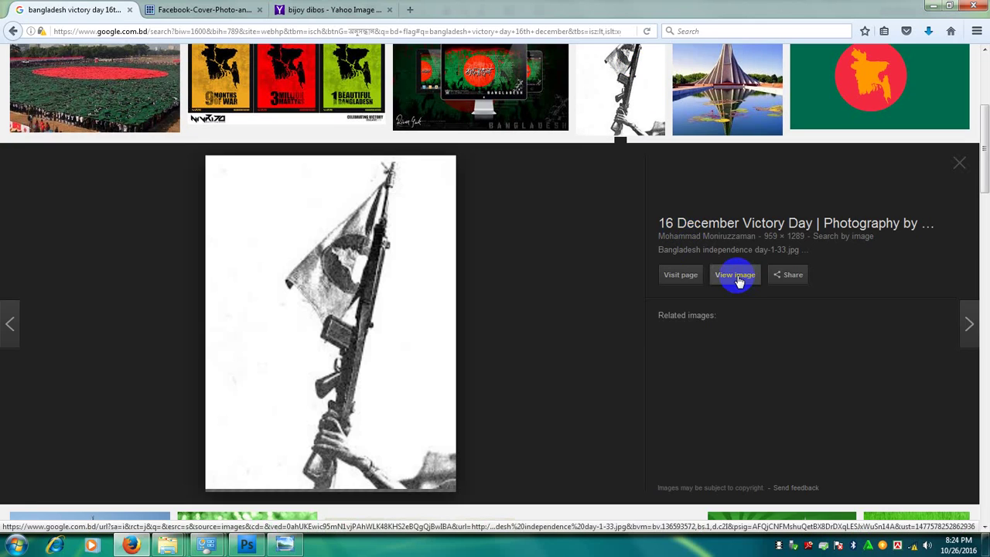
# - Open the rifle-and-flag picture's source page in a new tab and scroll the image results
pyautogui.click(737, 275)
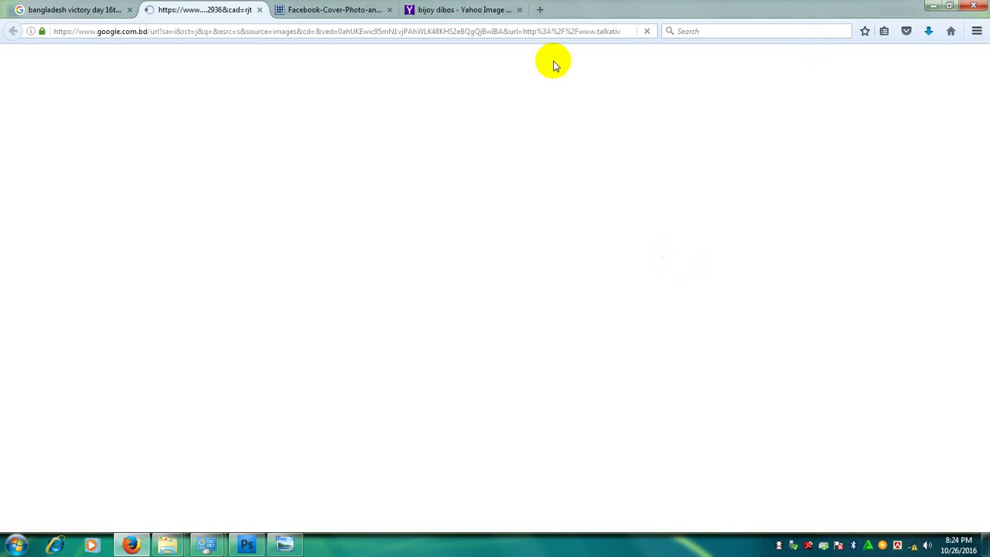
pyautogui.click(101, 6)
pyautogui.click(475, 408)
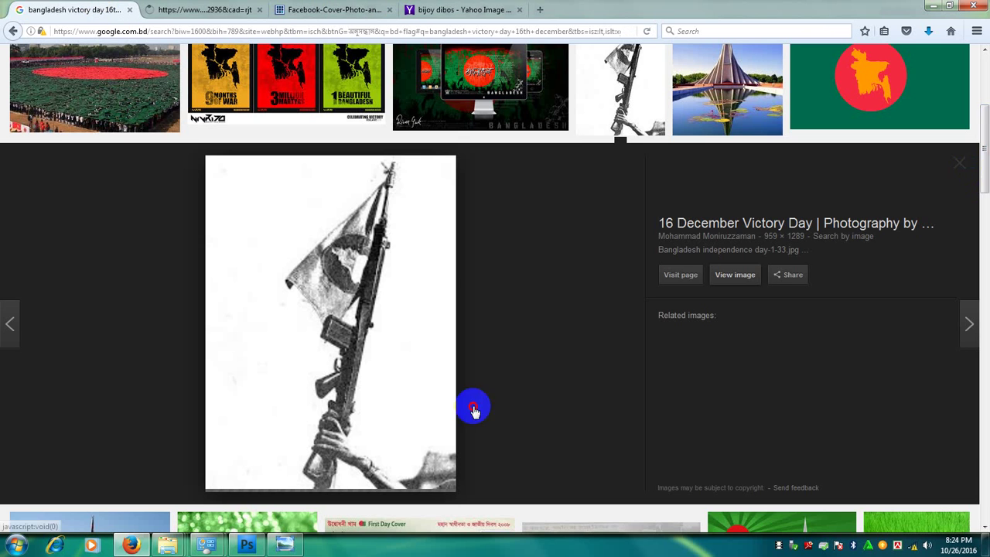
pyautogui.scroll(3, 480, 418)
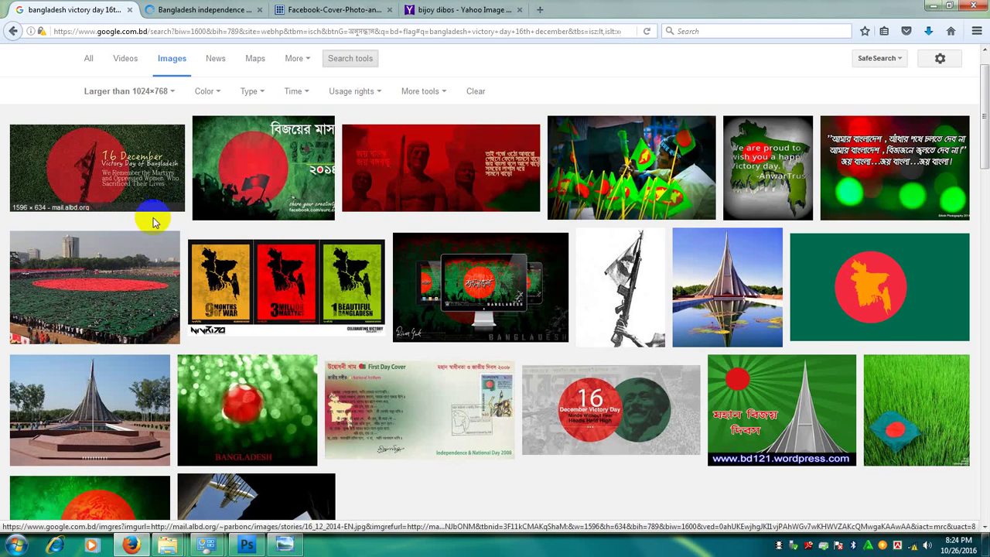
pyautogui.scroll(-2, 150, 221)
pyautogui.scroll(-3, 402, 234)
pyautogui.scroll(-1, 443, 301)
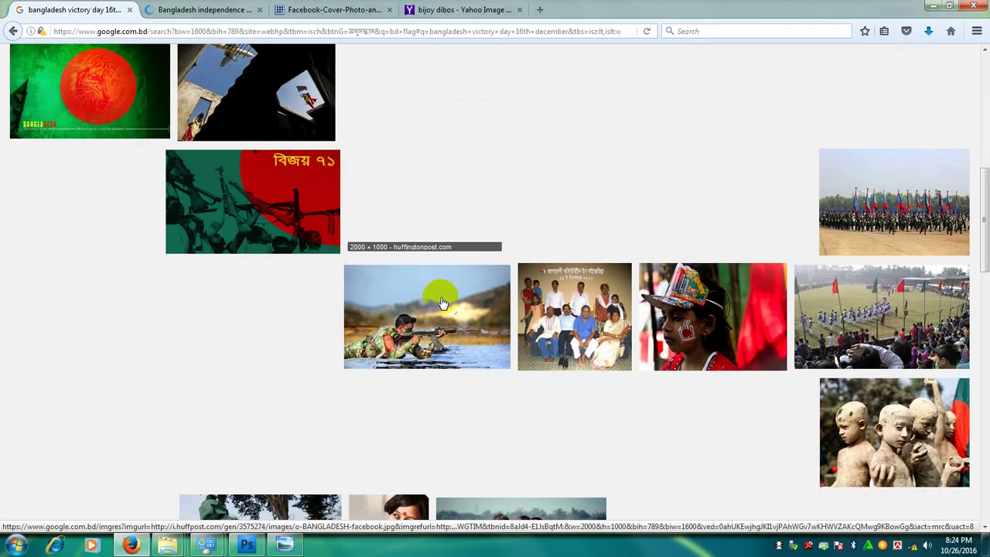
pyautogui.scroll(-1, 442, 302)
pyautogui.scroll(-3, 716, 304)
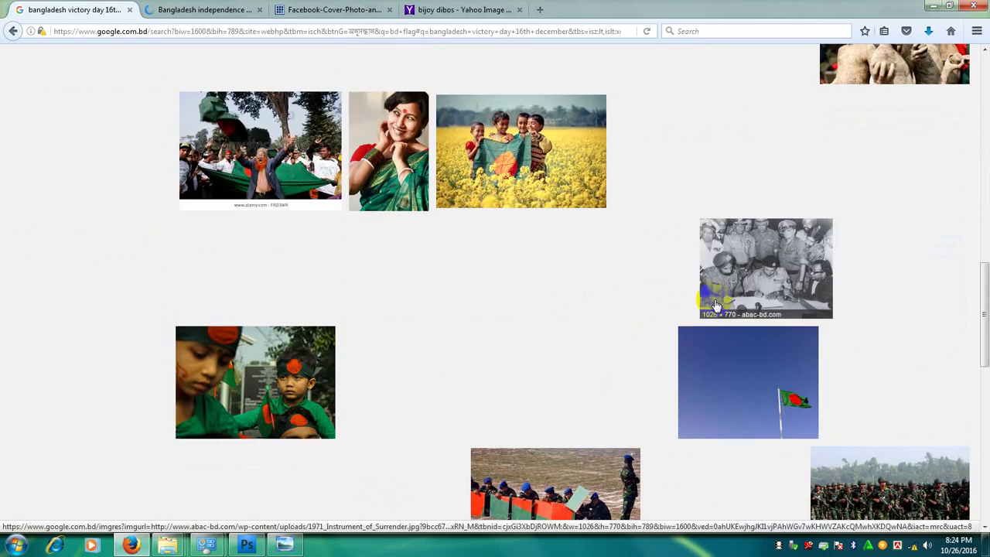
pyautogui.scroll(-2, 715, 304)
pyautogui.scroll(10, 715, 304)
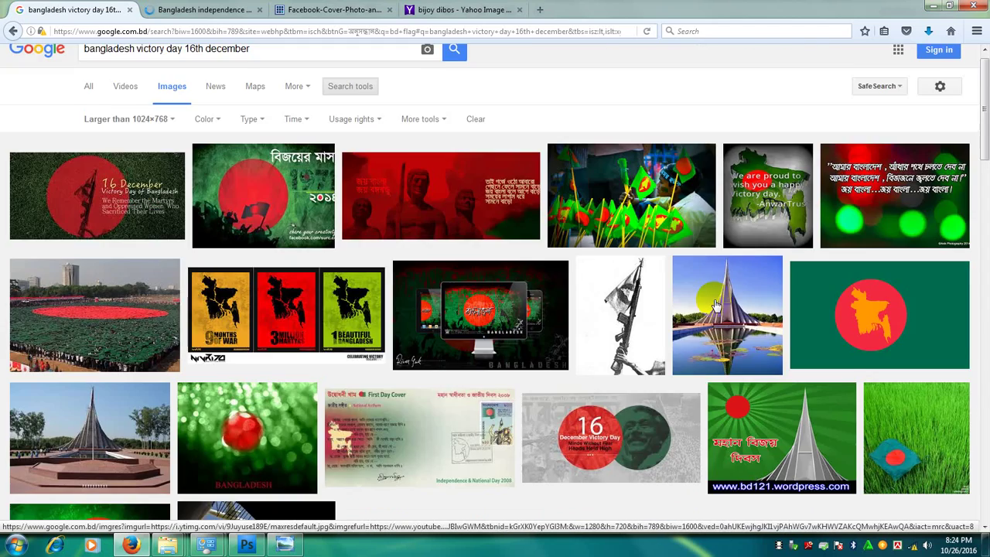
# - Save the soldier image to the Desktop as Bangladesh independence day-1-33.jpg and minimize Firefox
pyautogui.click(201, 9)
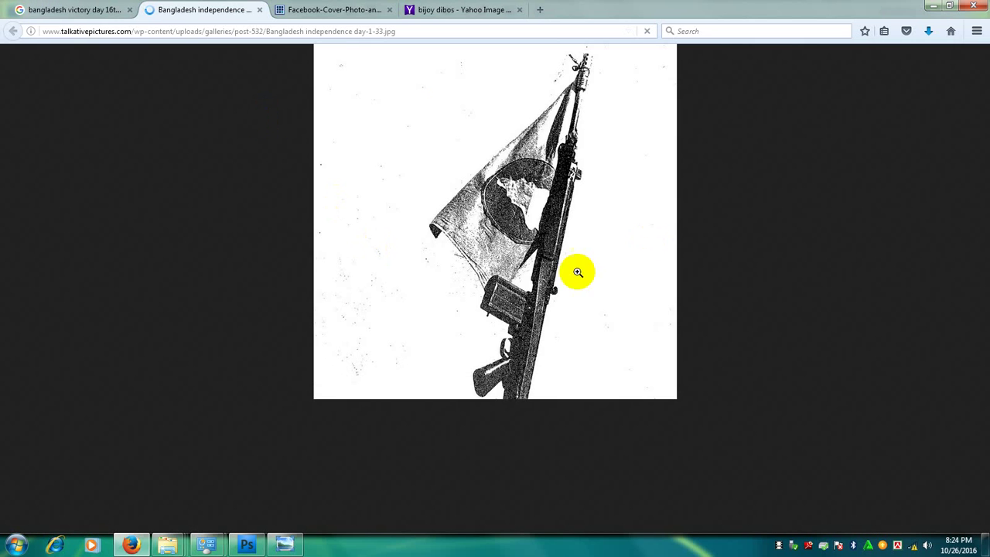
pyautogui.rightClick(404, 142)
pyautogui.click(455, 195)
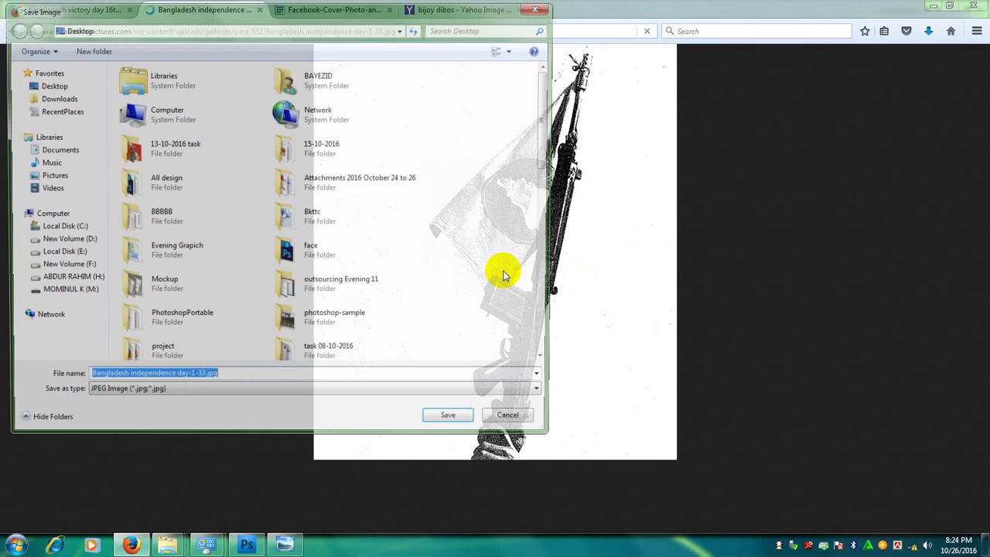
pyautogui.click(441, 422)
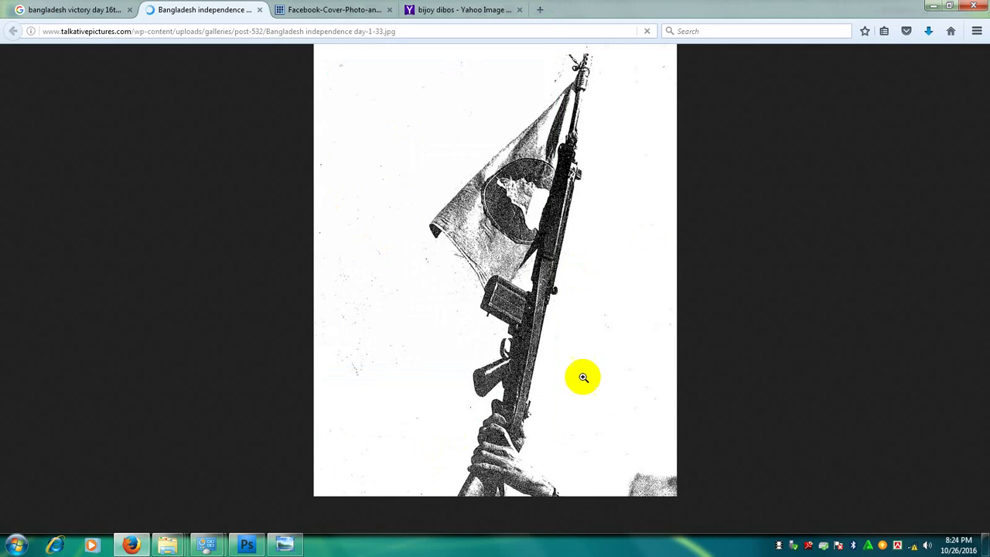
pyautogui.click(933, 6)
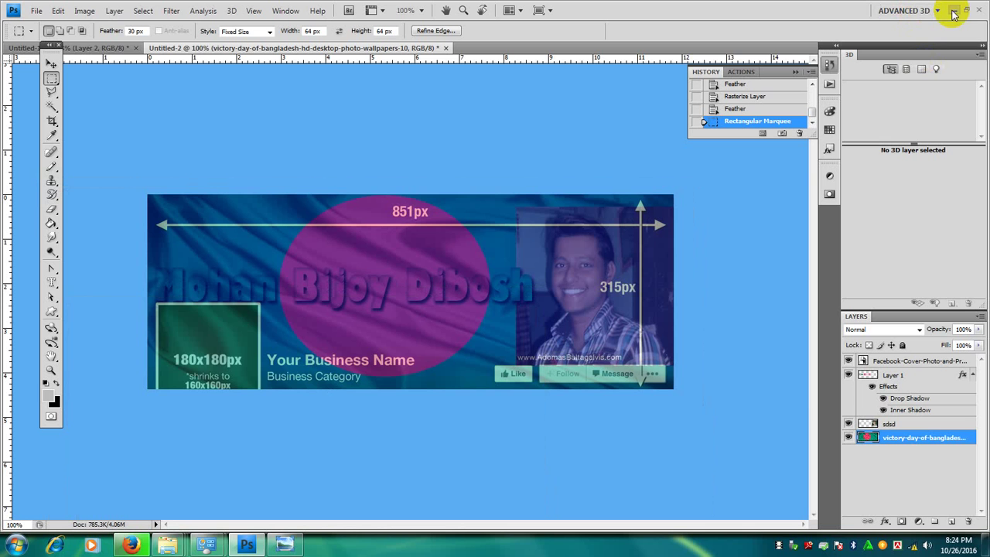
# - Try placing Bangladesh independence day-1-33.jpg via File > Place and dismiss the 'Could not place' error
pyautogui.click(36, 11)
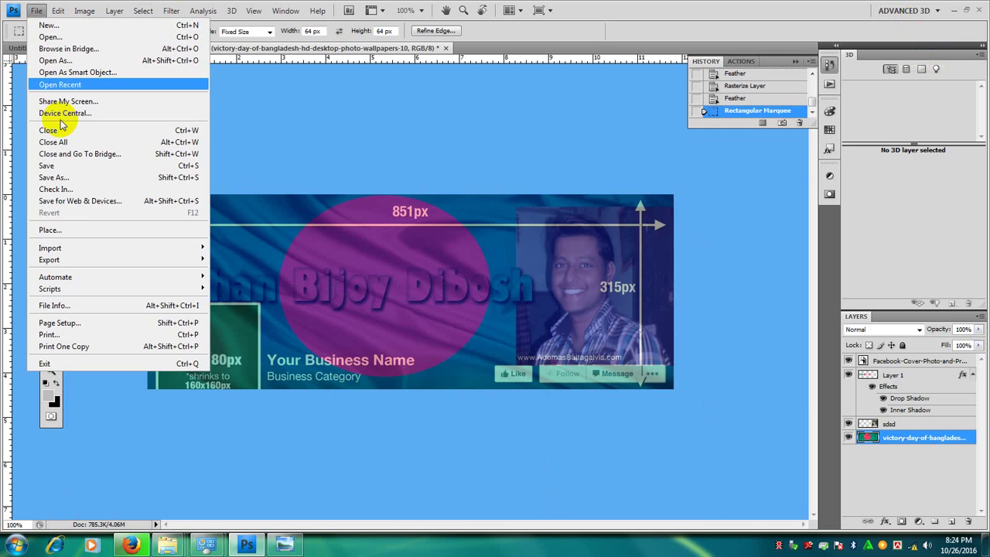
pyautogui.click(50, 230)
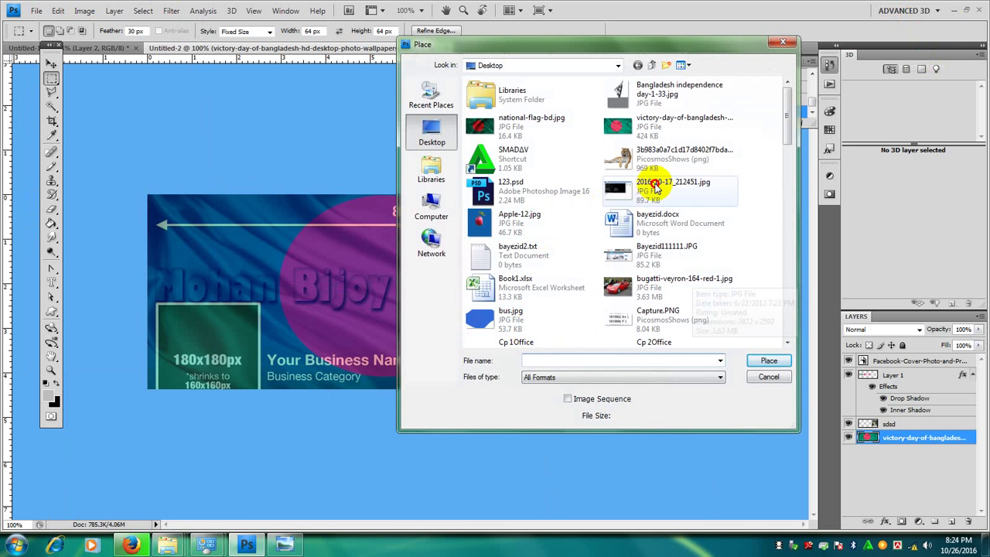
pyautogui.click(675, 97)
pyautogui.doubleClick(678, 104)
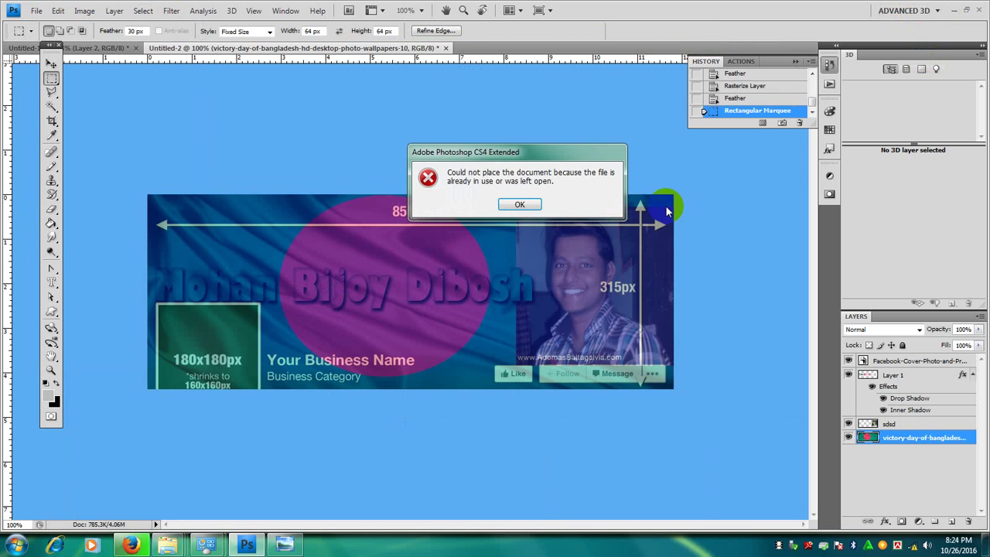
pyautogui.click(513, 204)
# - Retry placing the soldier image, dismiss the file-in-use error, and bring up Photo Viewer
pyautogui.click(36, 10)
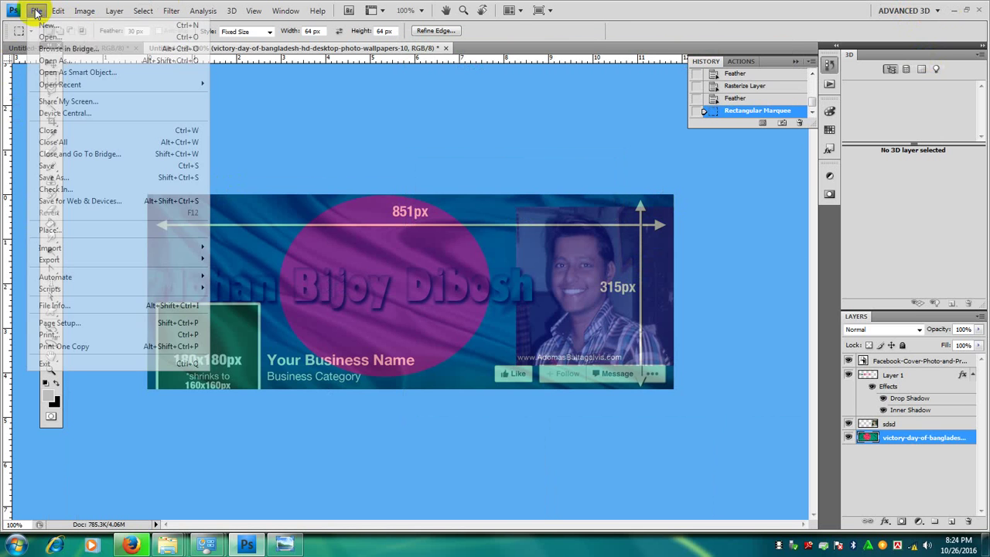
pyautogui.click(148, 231)
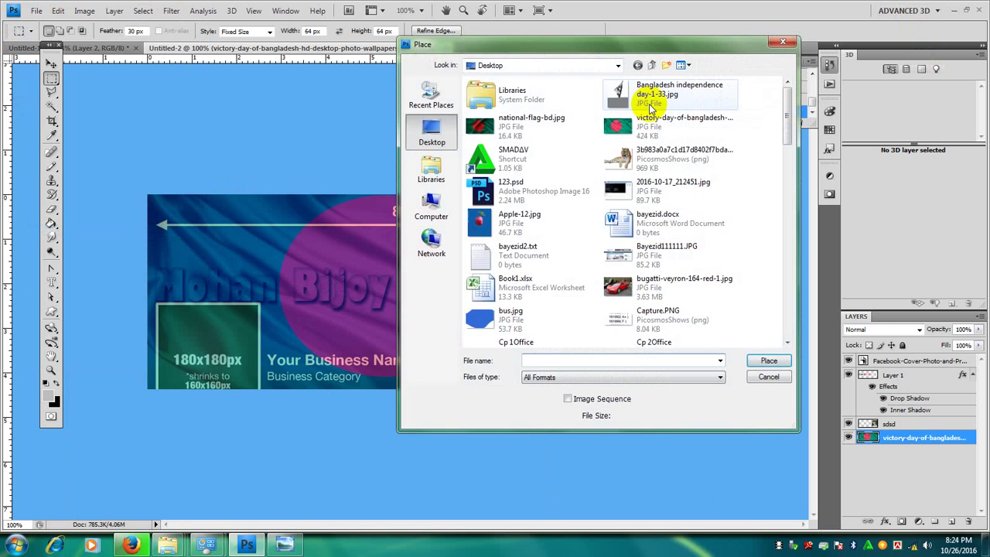
pyautogui.click(646, 99)
pyautogui.doubleClick(649, 102)
pyautogui.click(520, 205)
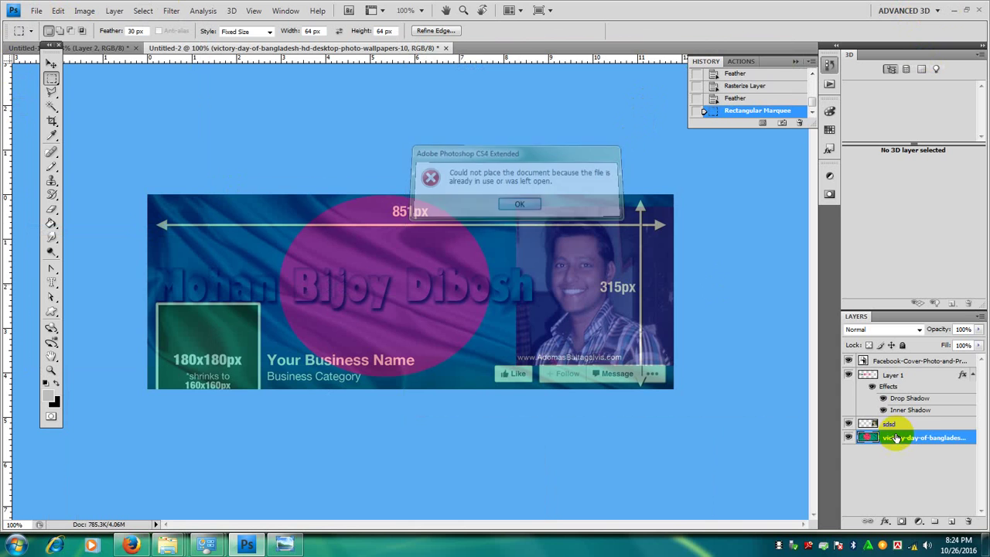
pyautogui.click(286, 545)
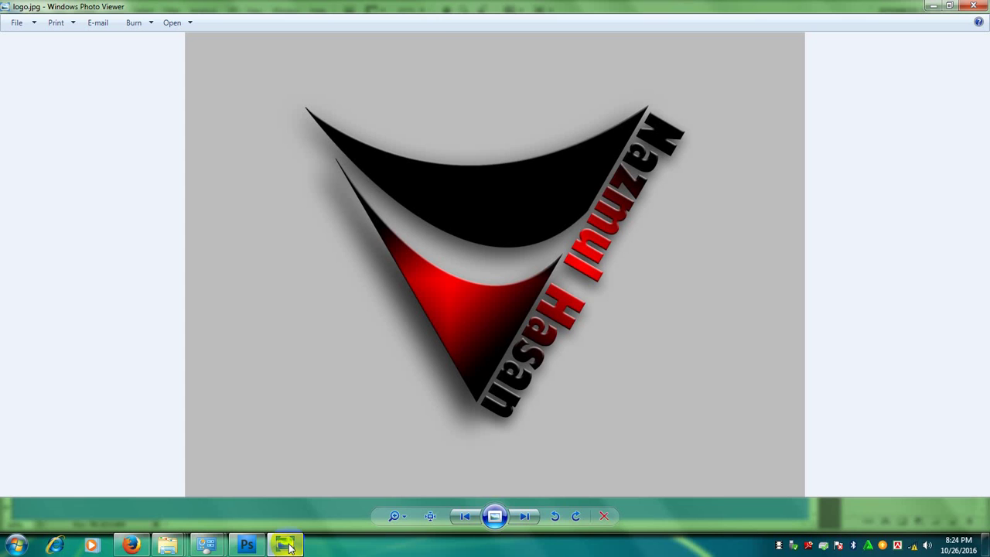
# - Open the Desktop folder holding the soldier photo from Firefox's Downloads list
pyautogui.click(286, 545)
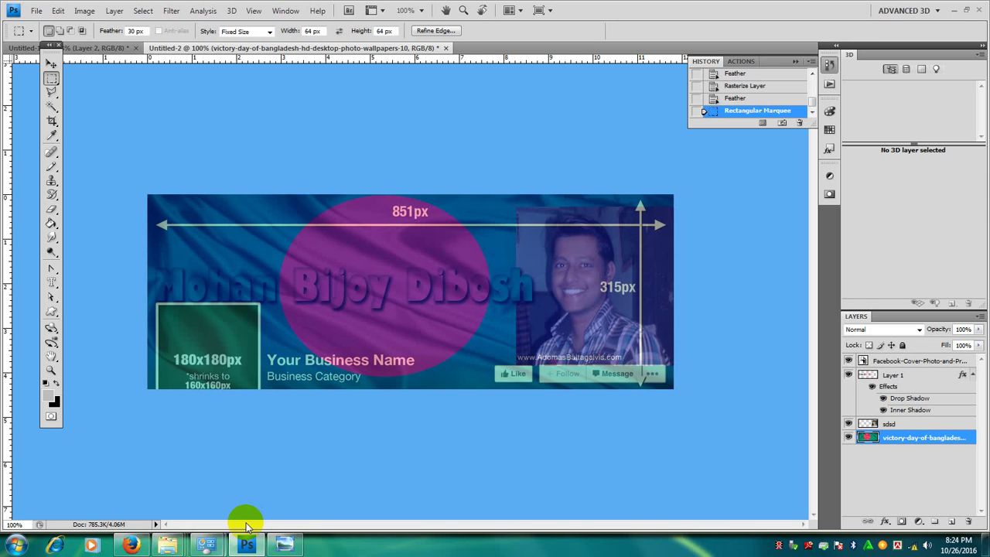
pyautogui.click(132, 545)
pyautogui.click(929, 31)
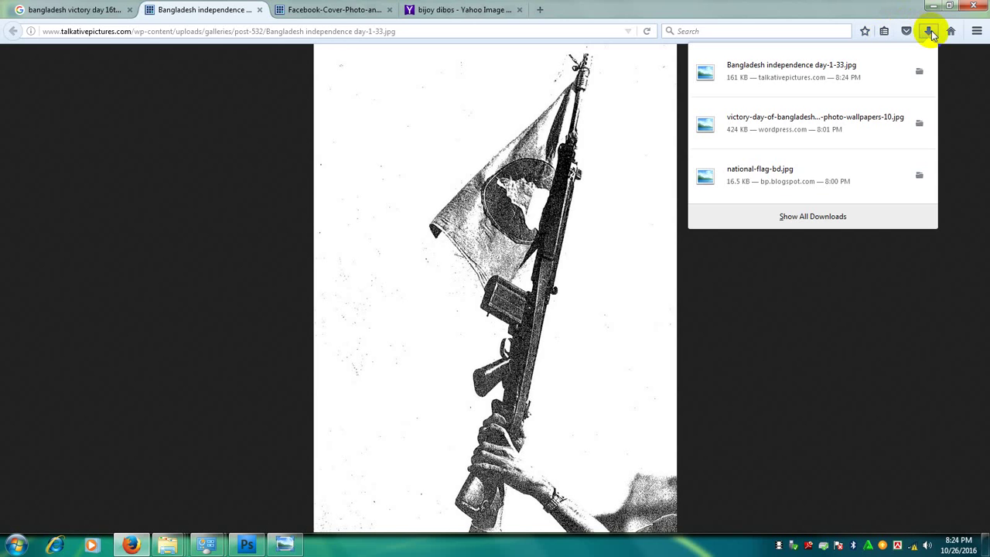
pyautogui.click(919, 72)
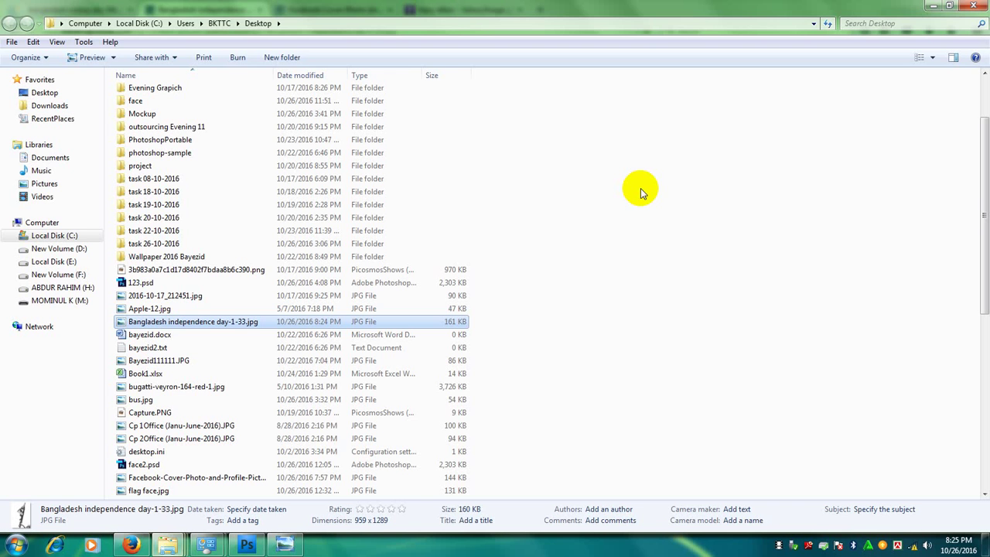
# - Open the 161 KB jpg to confirm it works, close it, and minimize back to Photoshop
pyautogui.doubleClick(198, 327)
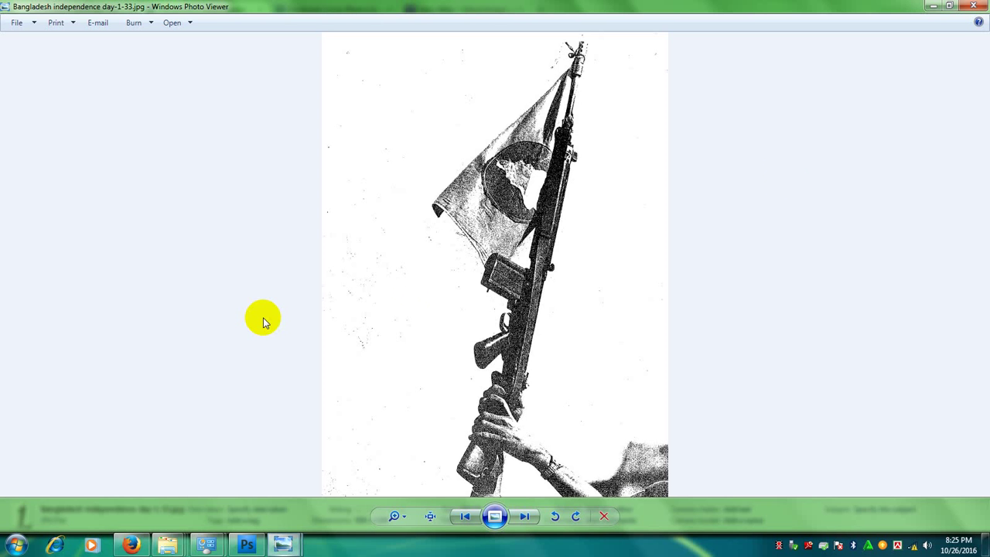
pyautogui.click(976, 5)
pyautogui.click(931, 6)
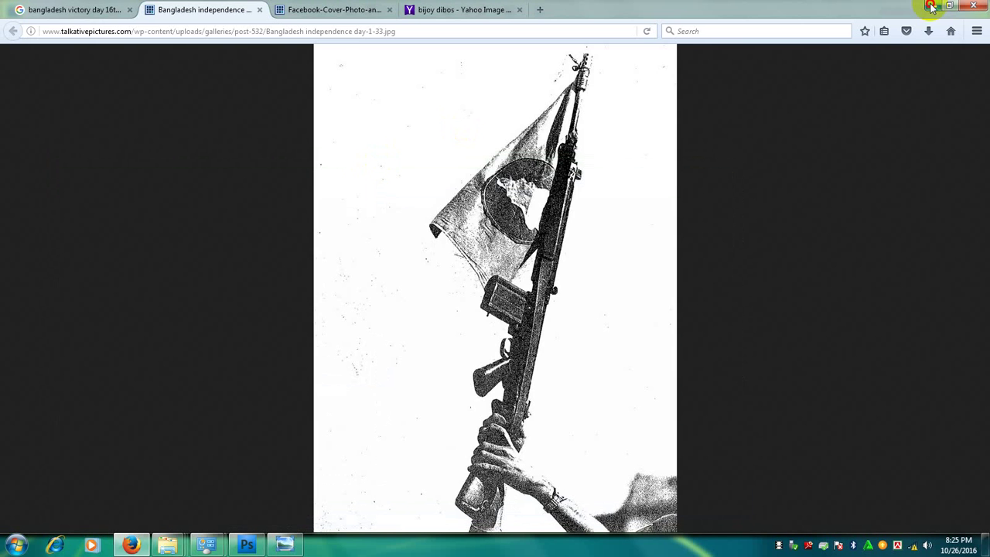
pyautogui.click(929, 6)
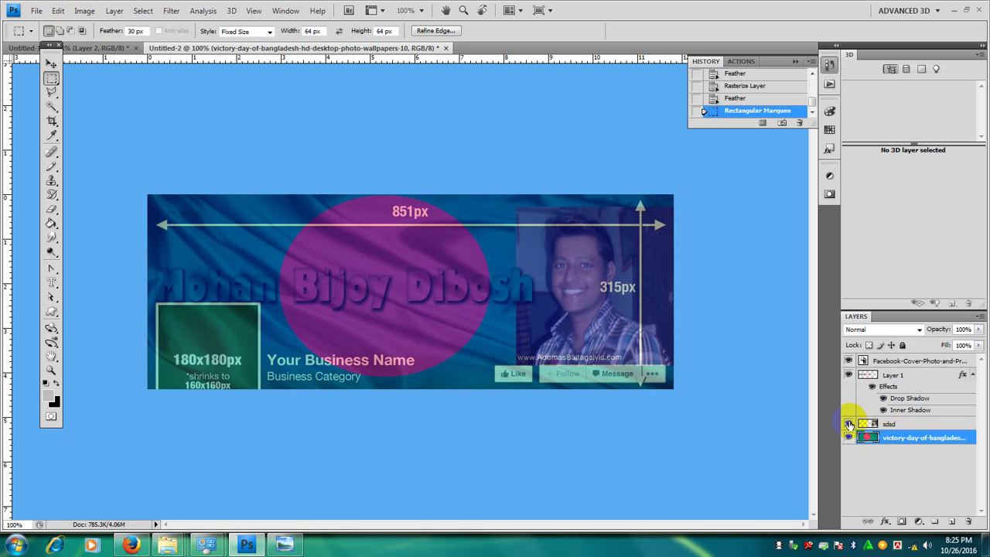
# - Hide the sdsd layer and place the soldier-with-flag jpg, scaled into the banner's right end
pyautogui.click(849, 425)
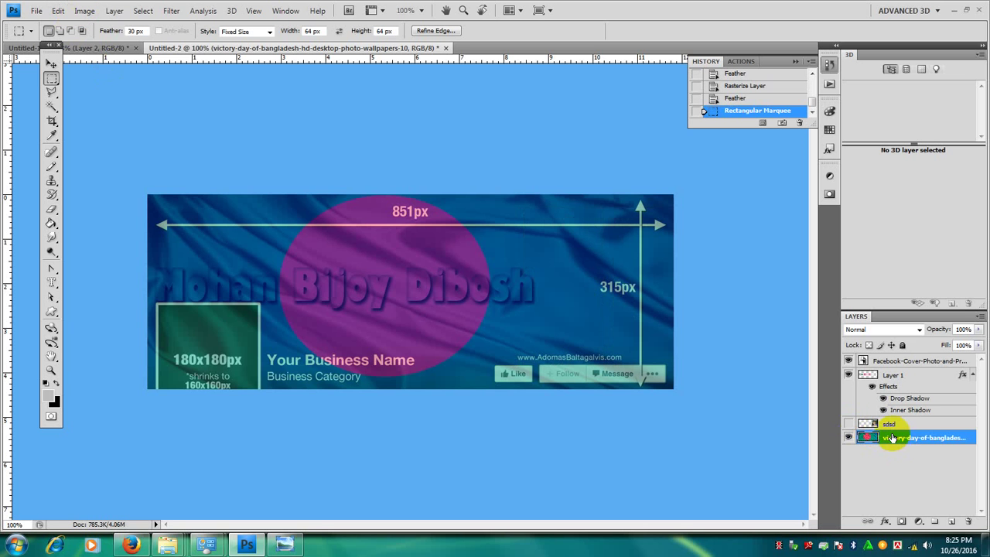
pyautogui.click(36, 11)
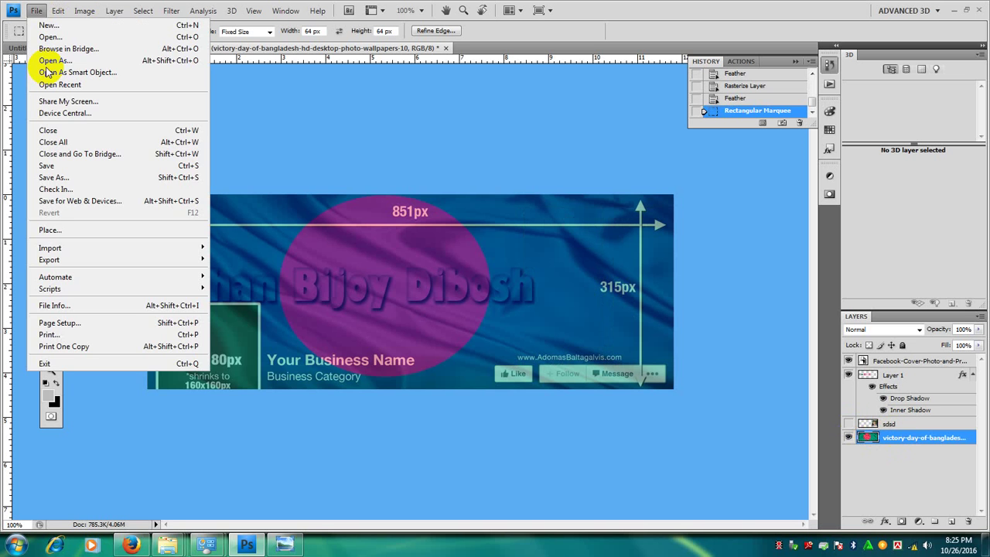
pyautogui.click(70, 232)
pyautogui.click(647, 97)
pyautogui.doubleClick(648, 99)
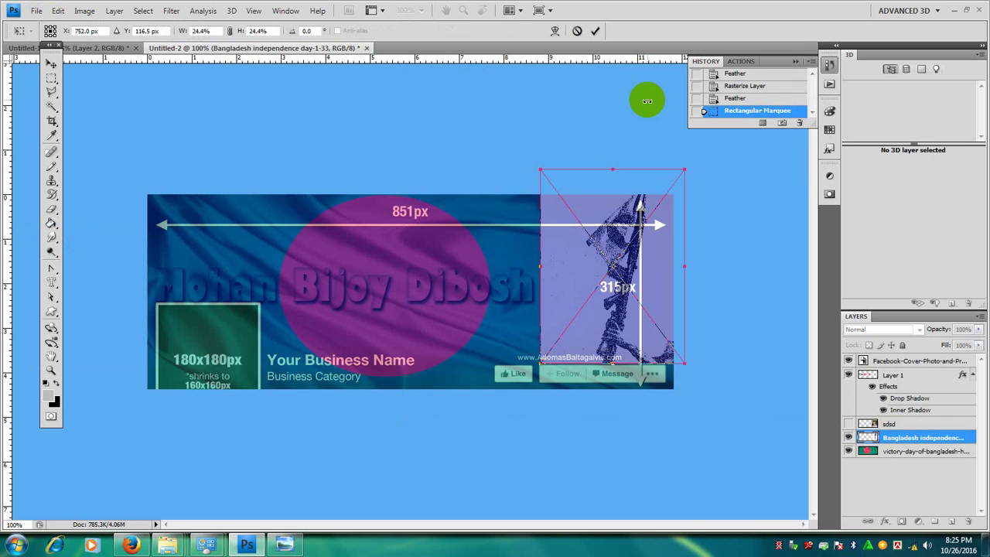
pyautogui.moveTo(597, 294); pyautogui.dragTo(592, 305)
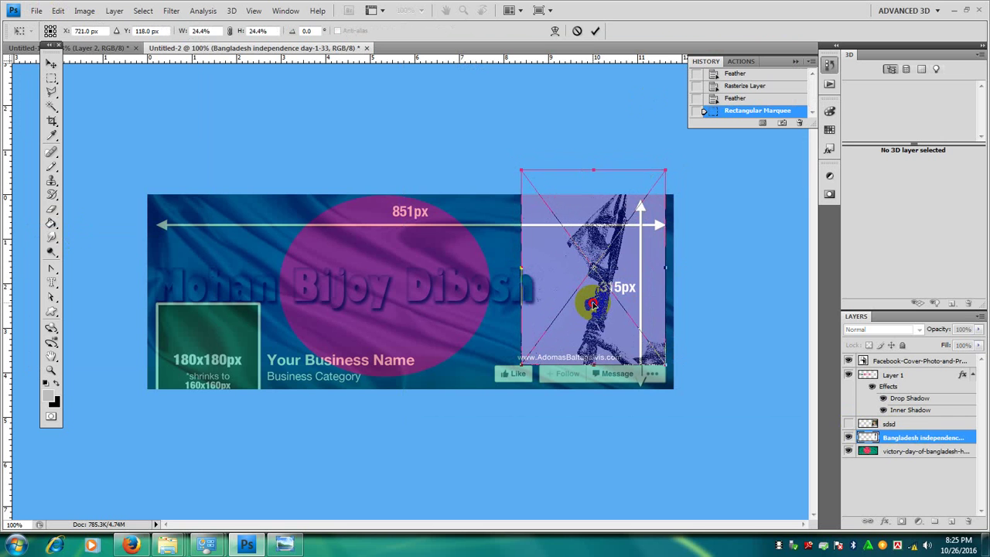
pyautogui.moveTo(665, 169)
pyautogui.mouseDown()
pyautogui.moveTo(658, 203)
pyautogui.moveTo(665, 193)
pyautogui.mouseUp()
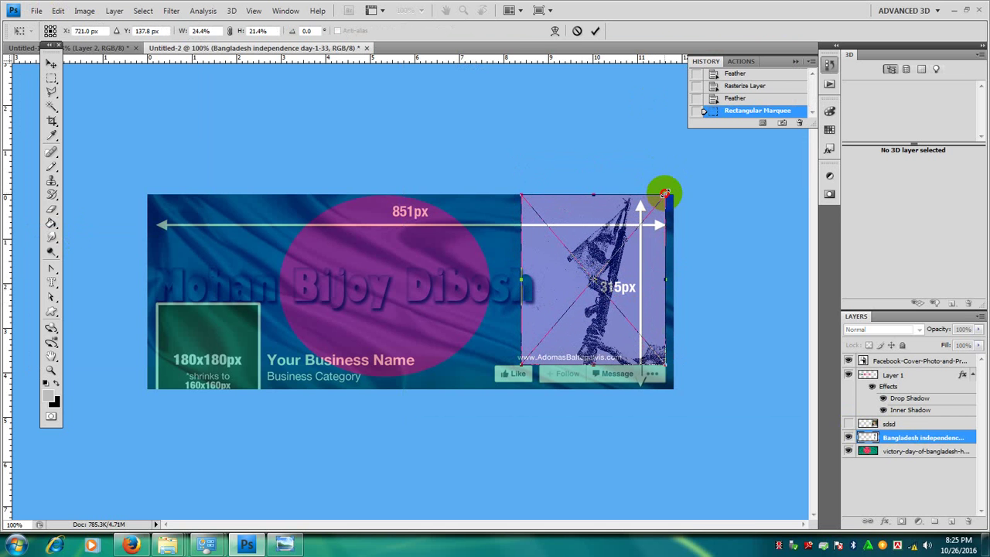
pyautogui.press('Return')
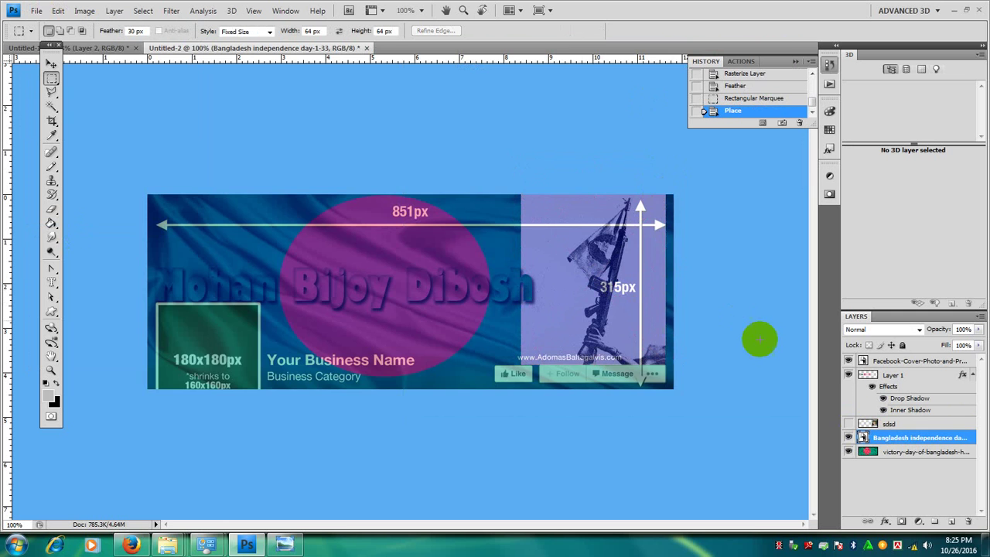
# - Hide the Facebook cover template and try Magic Wand selections of the soldier's white background
pyautogui.click(849, 361)
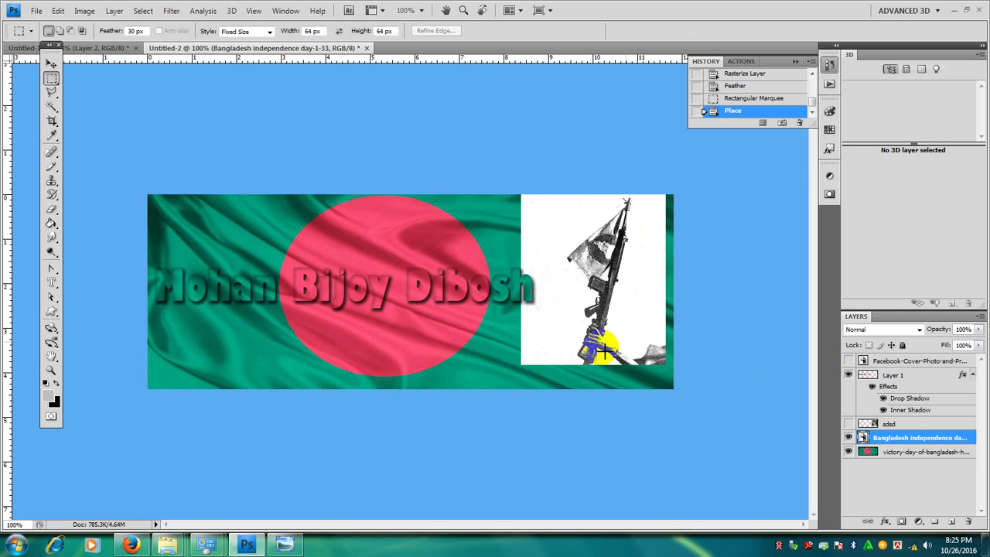
pyautogui.click(51, 106)
pyautogui.click(643, 286)
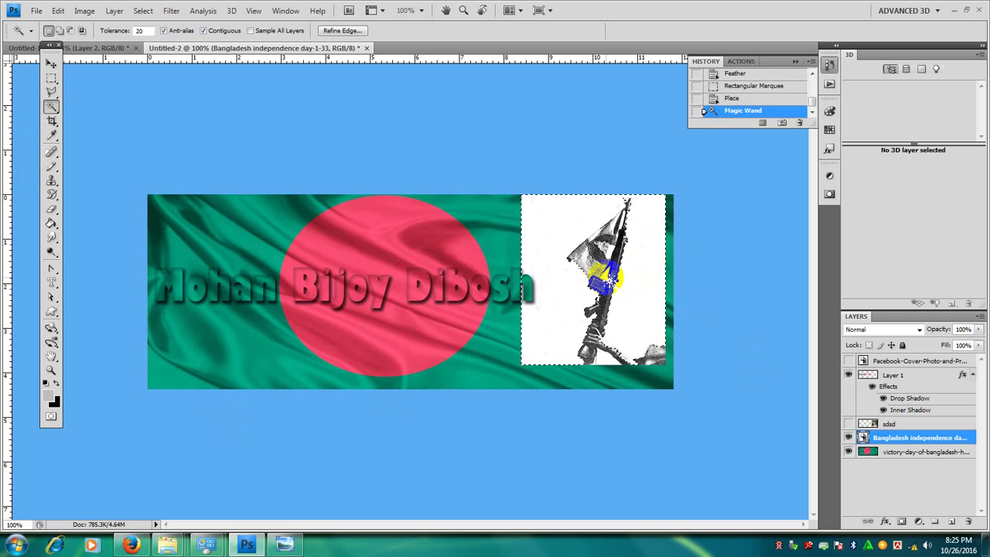
pyautogui.click(633, 272)
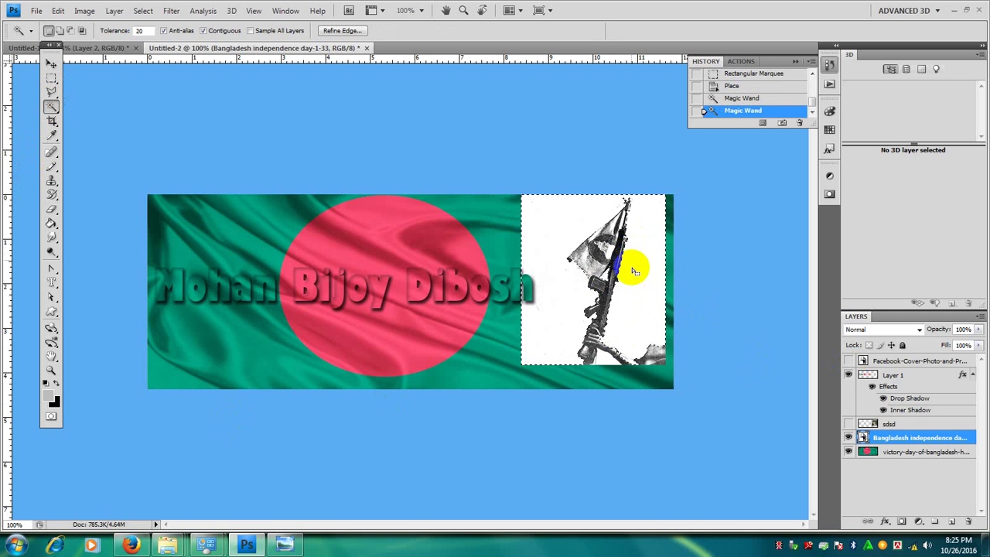
pyautogui.hotkey('ctrl', 'd')
pyautogui.click(636, 335)
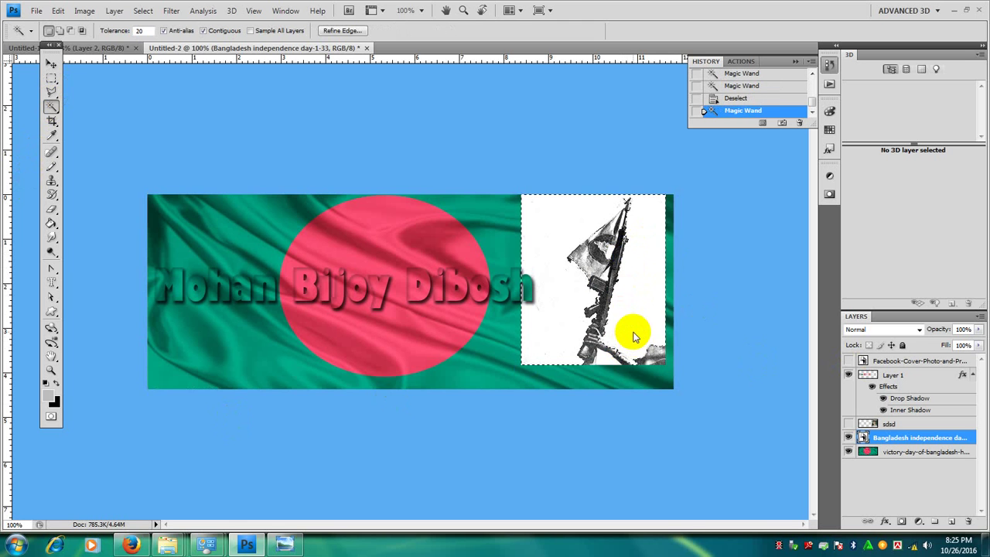
pyautogui.hotkey('ctrl', 'd')
# - Trace the soldier with the Magnetic Lasso and use Select Inverse to select the surrounding background
pyautogui.rightClick(51, 93)
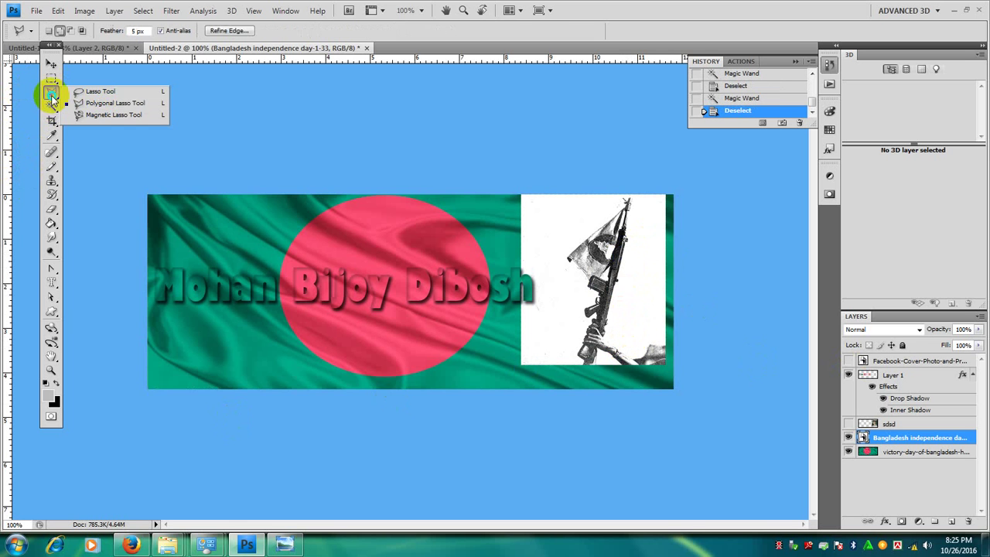
pyautogui.click(89, 117)
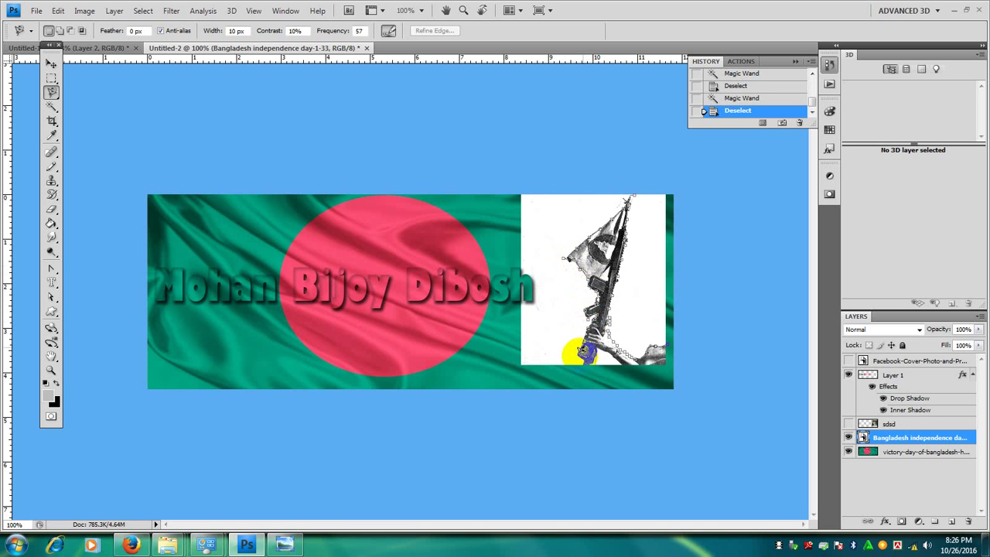
pyautogui.click(584, 370)
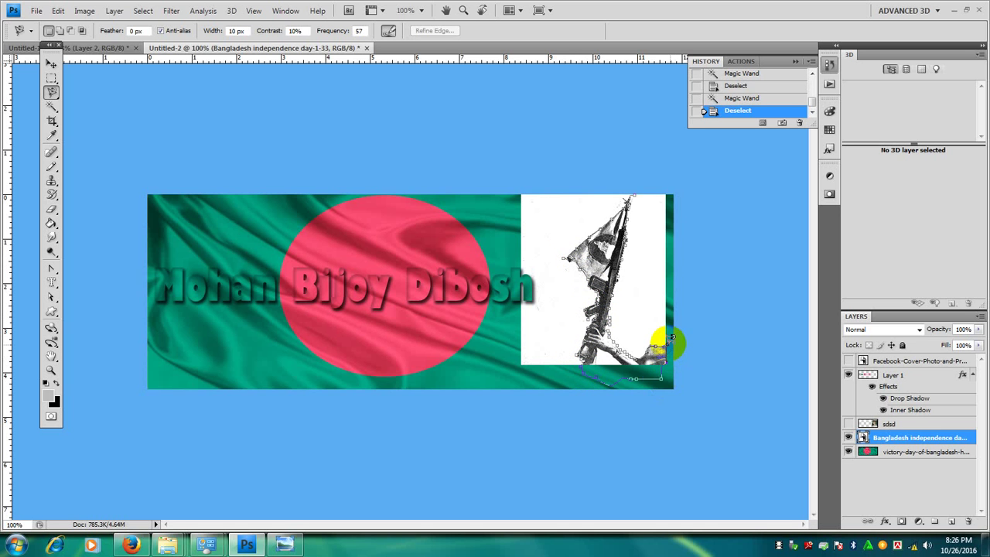
pyautogui.doubleClick(670, 338)
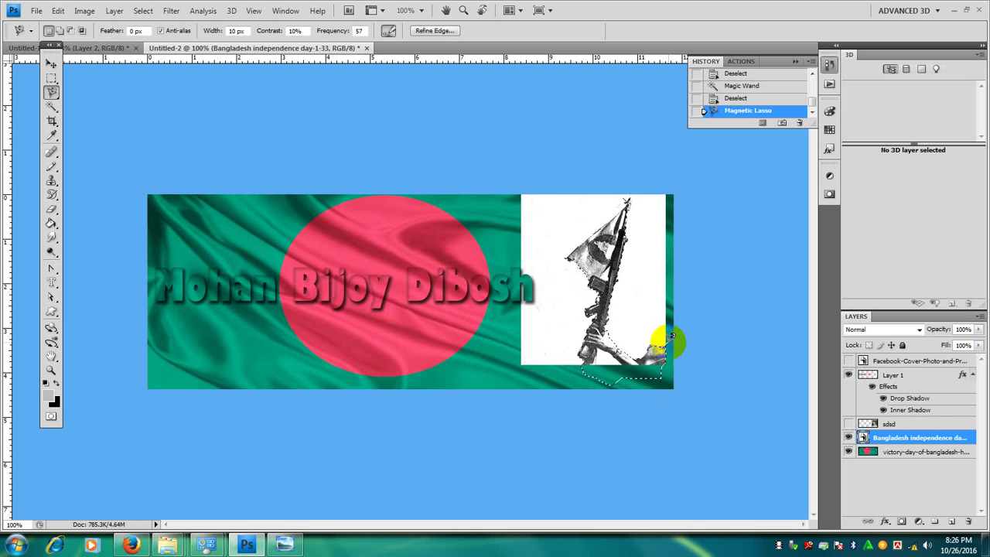
pyautogui.rightClick(590, 246)
pyautogui.click(631, 267)
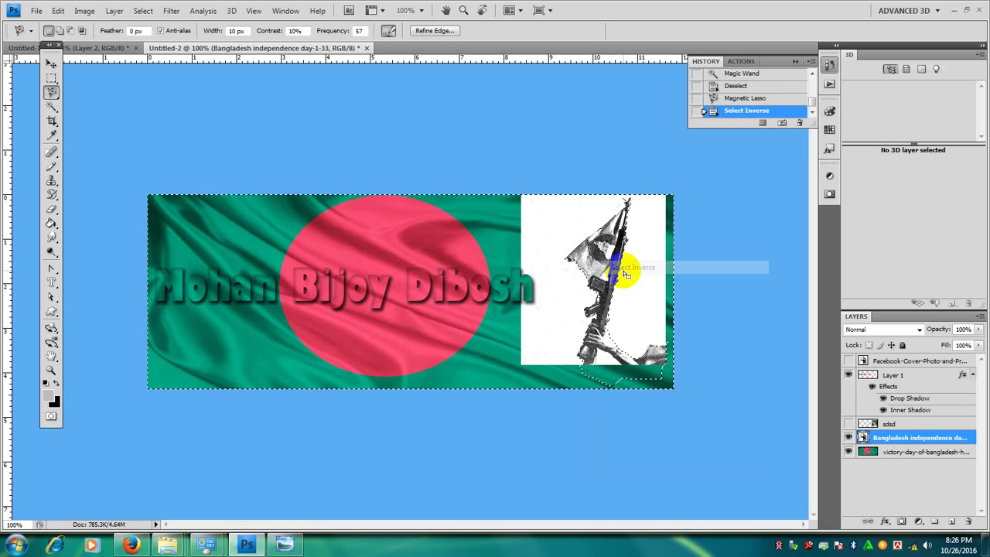
pyautogui.press('Delete')
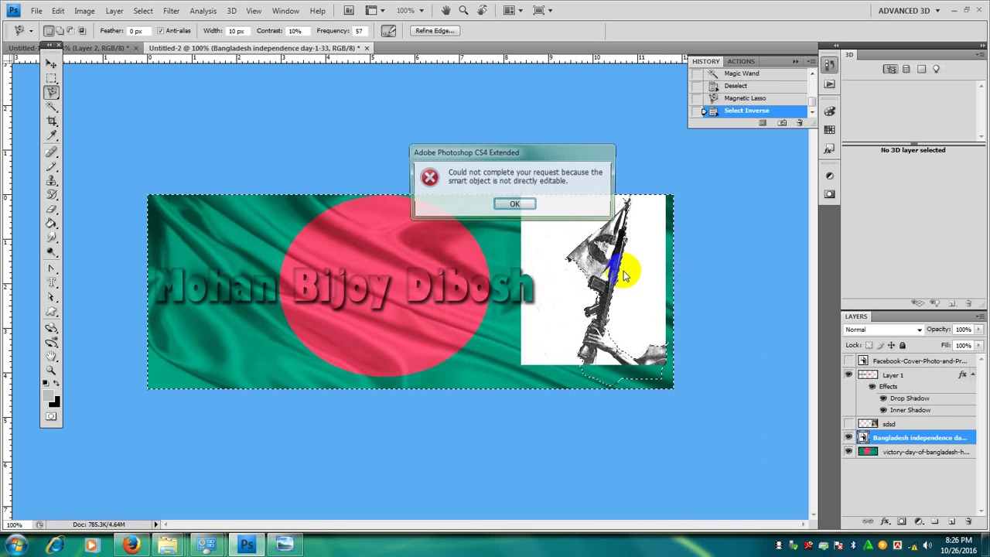
pyautogui.click(510, 203)
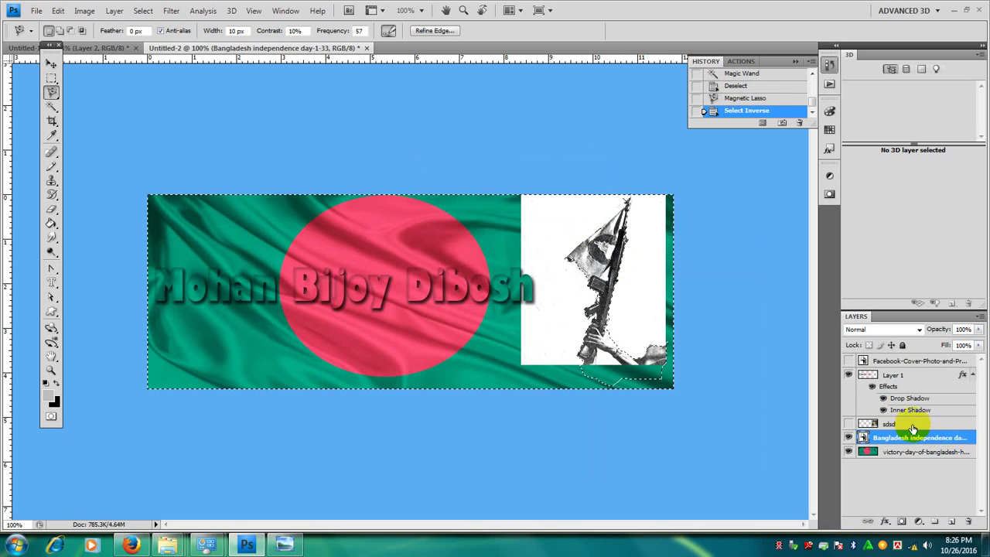
# - Rasterize the soldier layer and delete its selected white background
pyautogui.rightClick(914, 433)
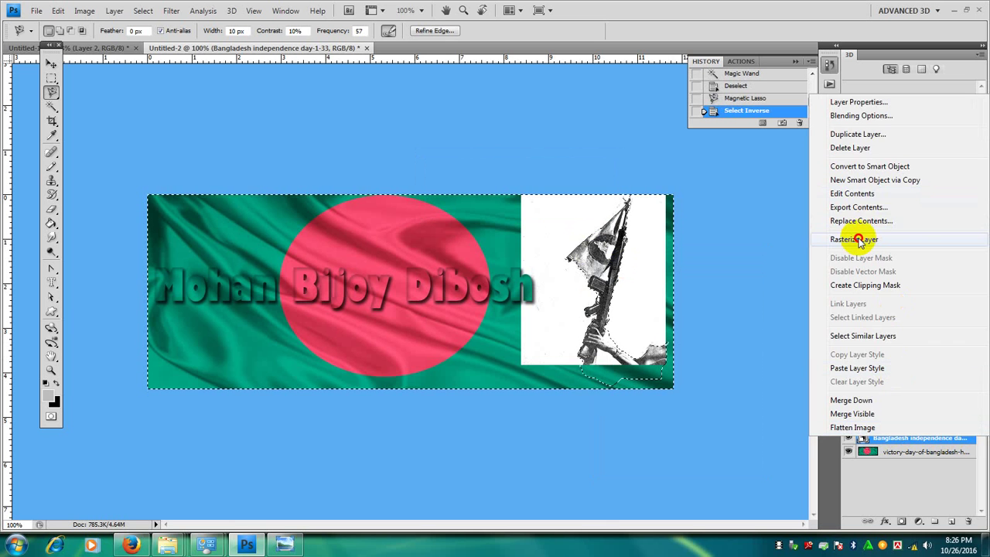
pyautogui.click(831, 237)
pyautogui.click(605, 248)
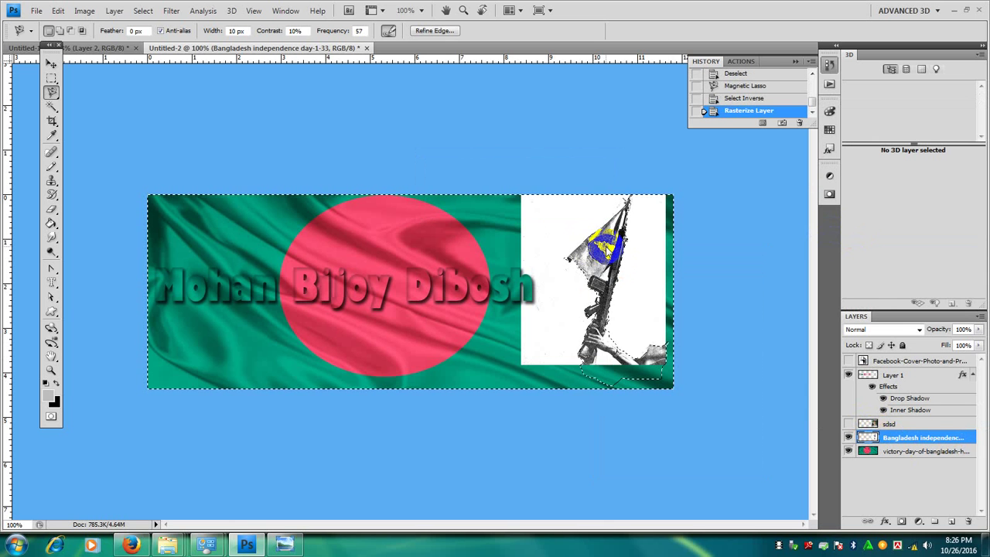
pyautogui.press('Delete')
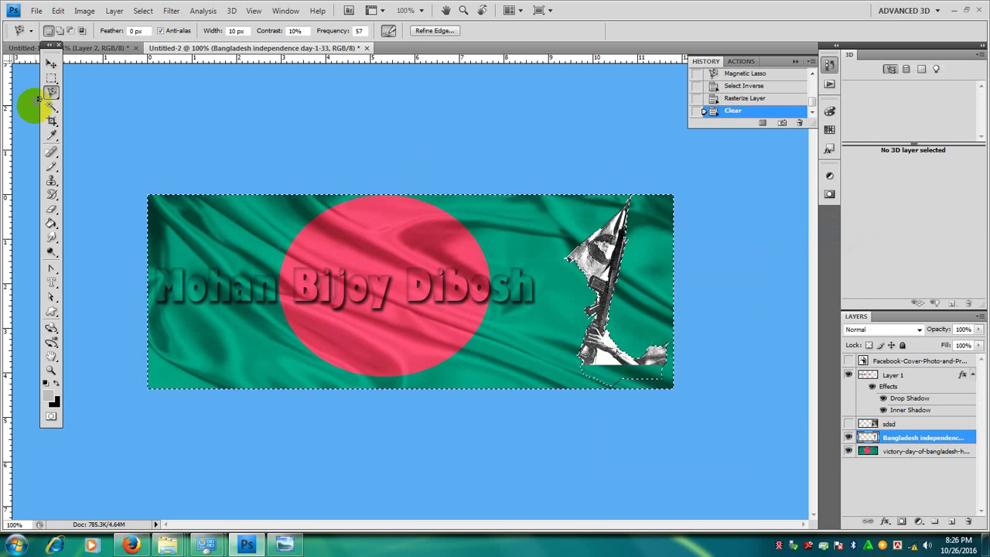
# - Magic Wand away leftover white near the hand, then move the soldier layer below the flag layer
pyautogui.click(50, 108)
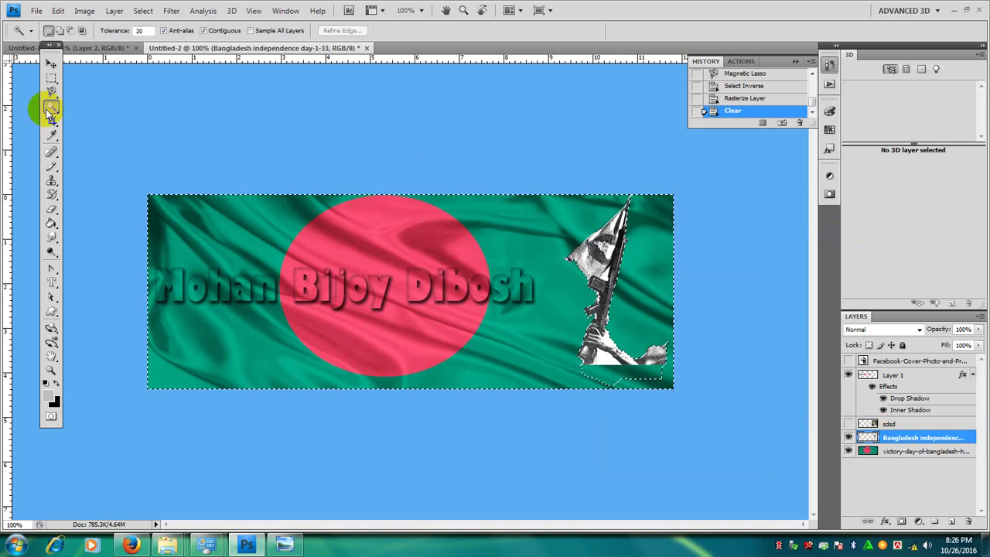
pyautogui.click(608, 361)
pyautogui.press('Delete')
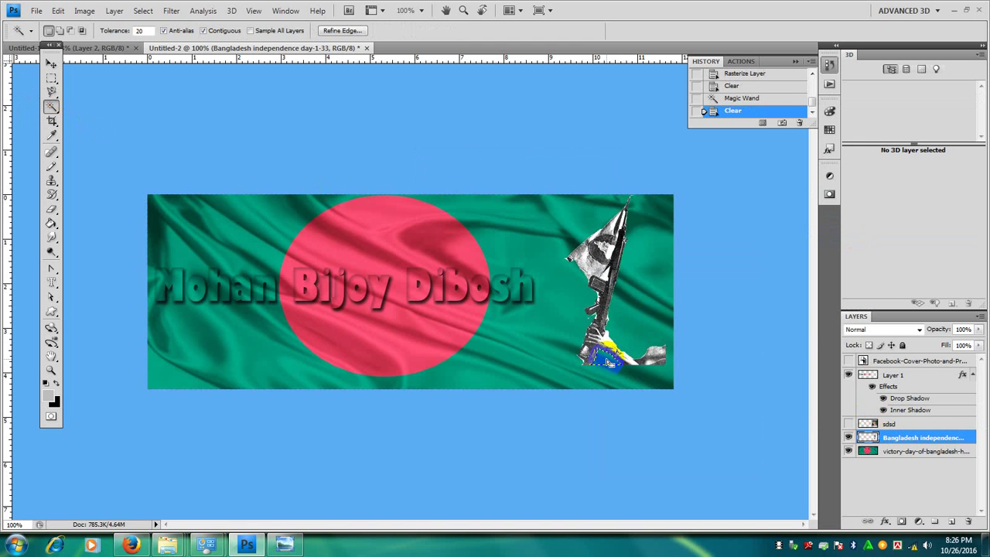
pyautogui.click(636, 384)
pyautogui.hotkey('ctrl', 'd')
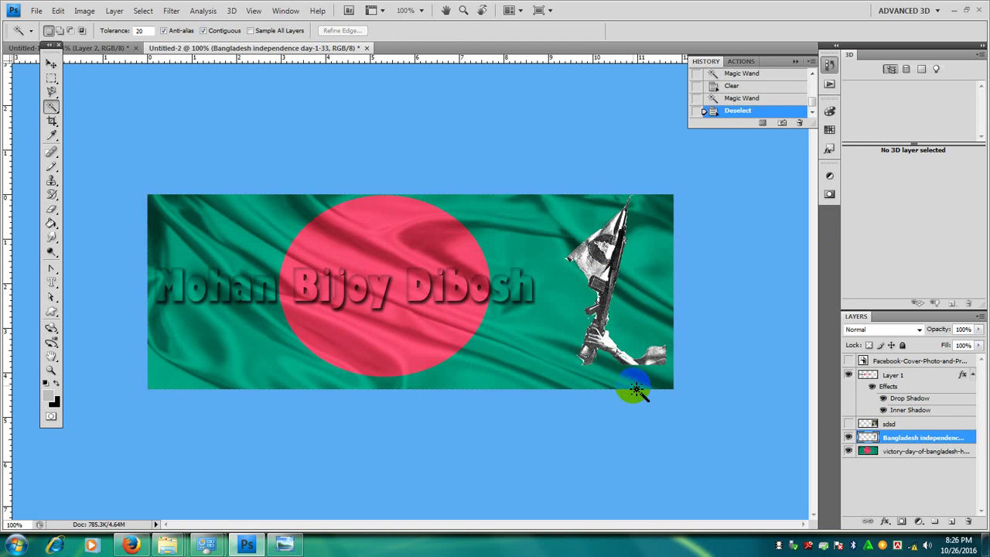
pyautogui.moveTo(911, 437); pyautogui.dragTo(900, 454)
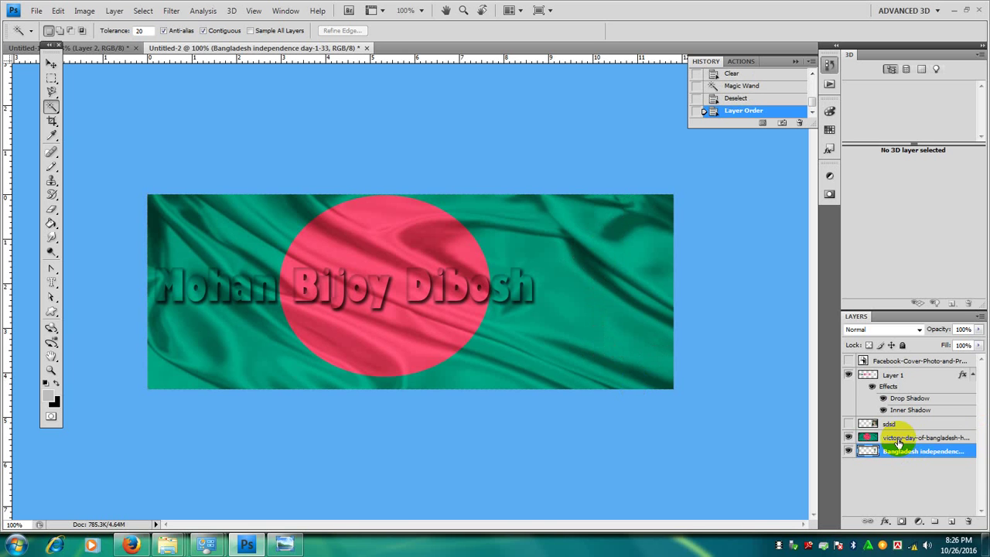
# - Try Hard Light on the flag layer, reset it to Normal, and restack the soldier and flag layers
pyautogui.click(899, 443)
pyautogui.click(879, 329)
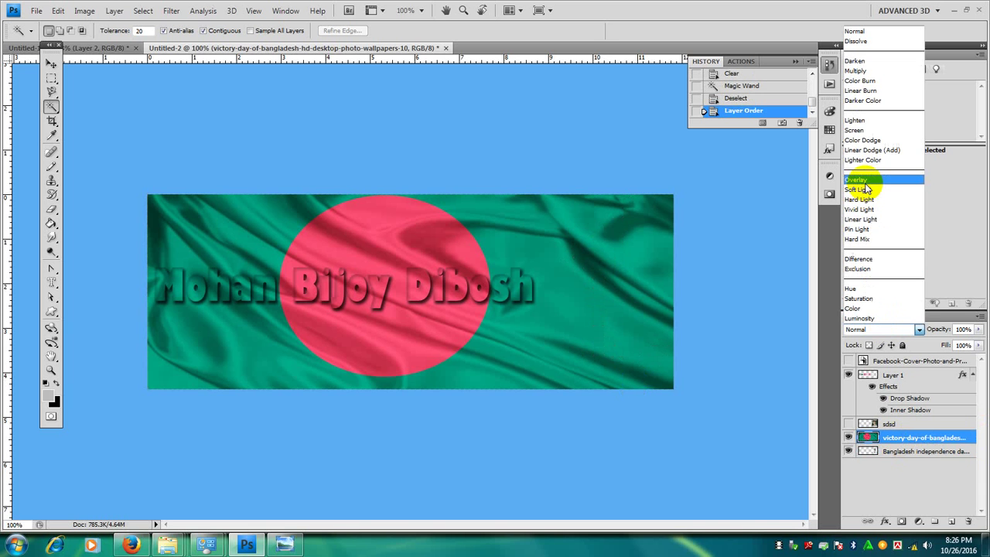
pyautogui.click(872, 201)
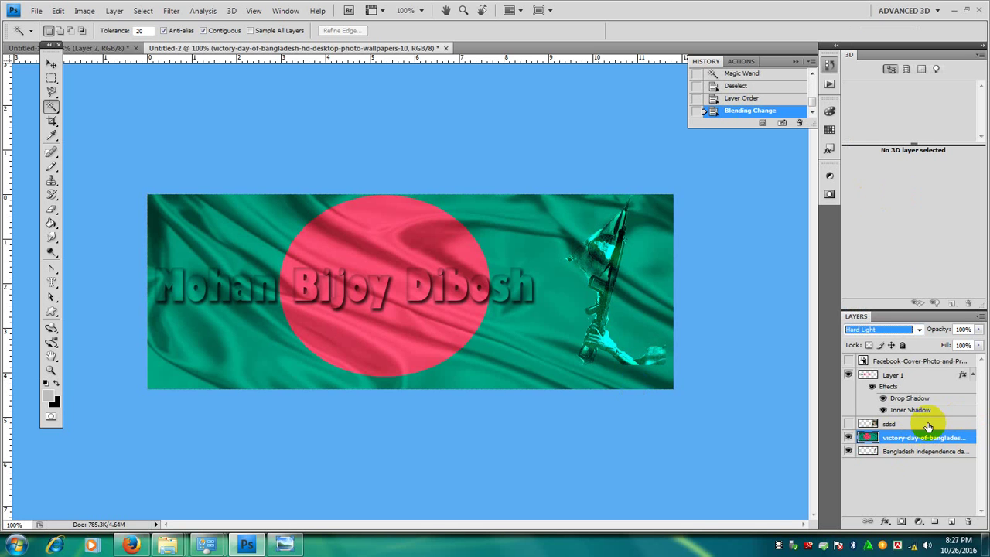
pyautogui.click(899, 453)
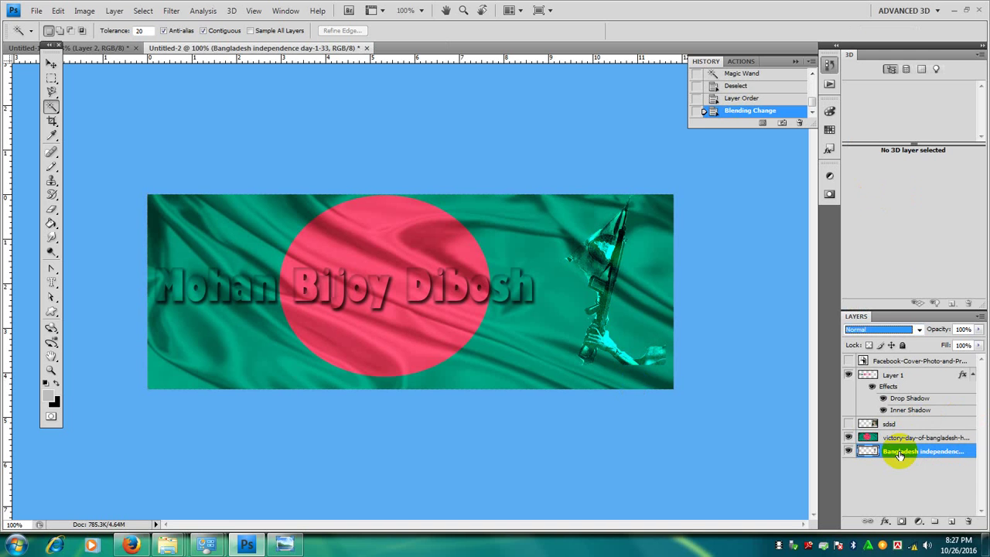
pyautogui.click(869, 328)
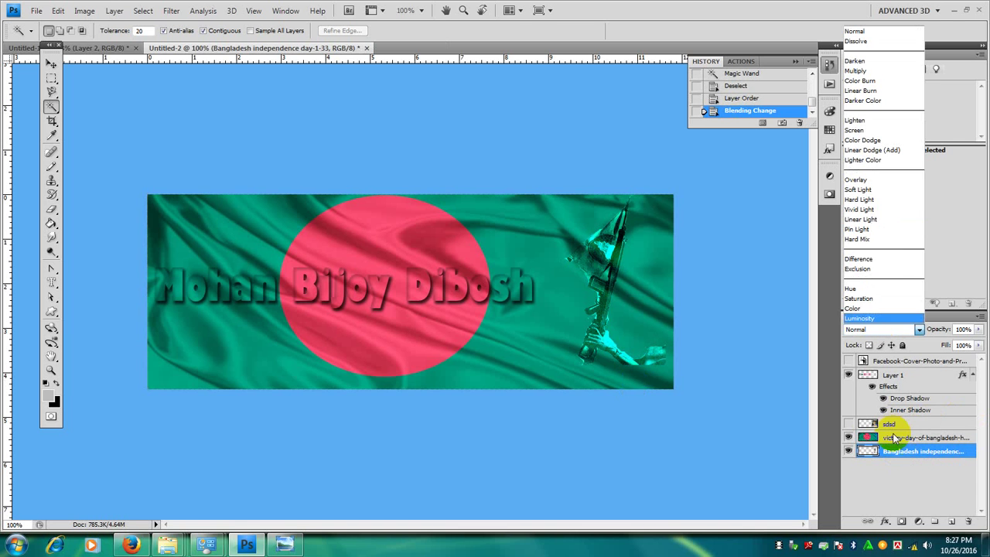
pyautogui.click(898, 447)
pyautogui.click(902, 437)
pyautogui.click(882, 330)
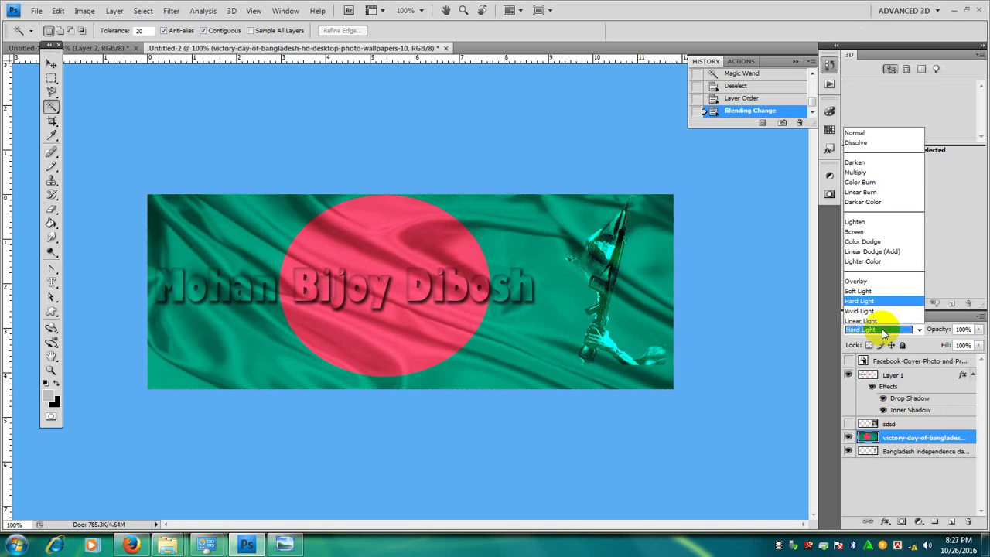
pyautogui.click(850, 31)
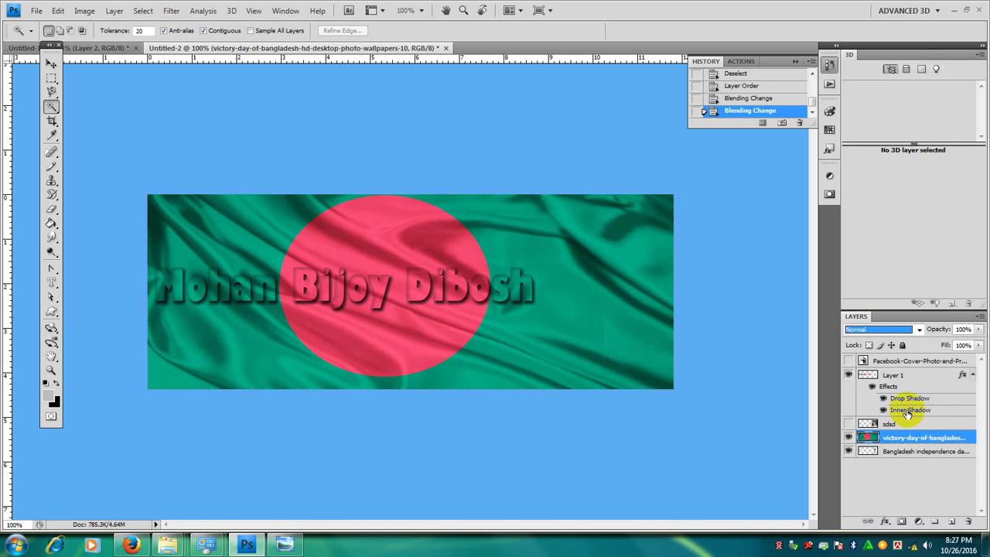
pyautogui.doubleClick(917, 451)
pyautogui.click(890, 453)
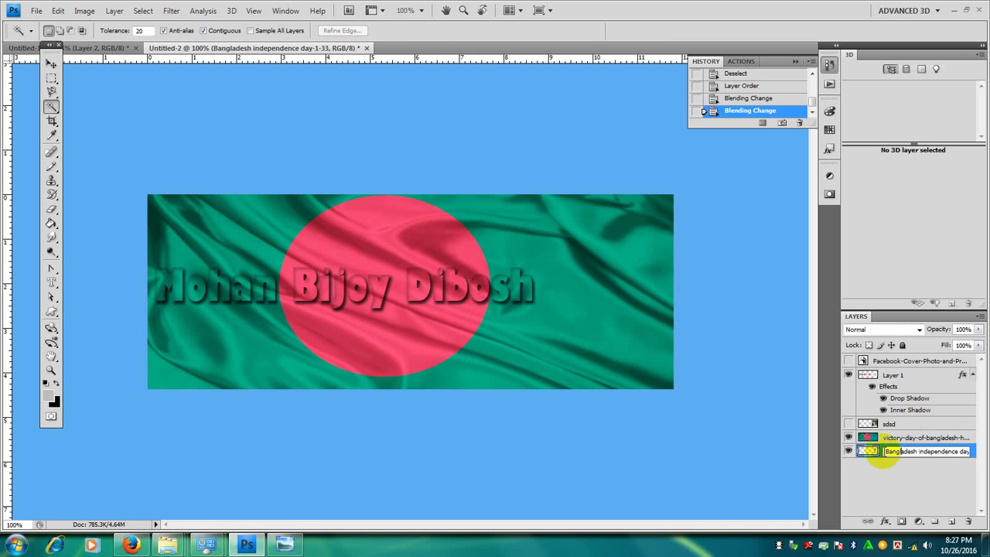
pyautogui.moveTo(890, 455)
pyautogui.mouseDown()
pyautogui.moveTo(895, 435)
pyautogui.moveTo(897, 447)
pyautogui.mouseUp()
# - Cycle the flag layer through Hard Light, Soft Light and Lighten, settling on Overlay
pyautogui.click(897, 441)
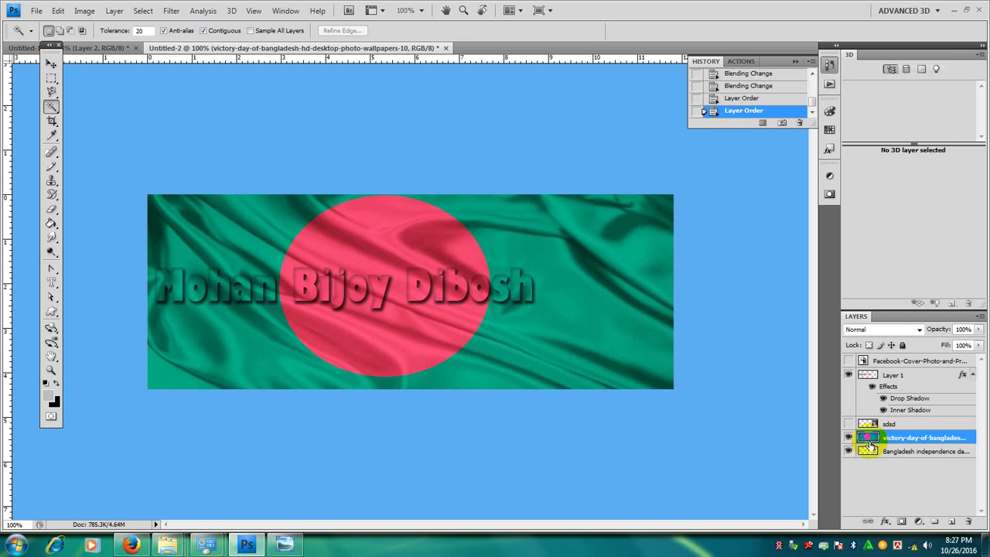
pyautogui.click(890, 331)
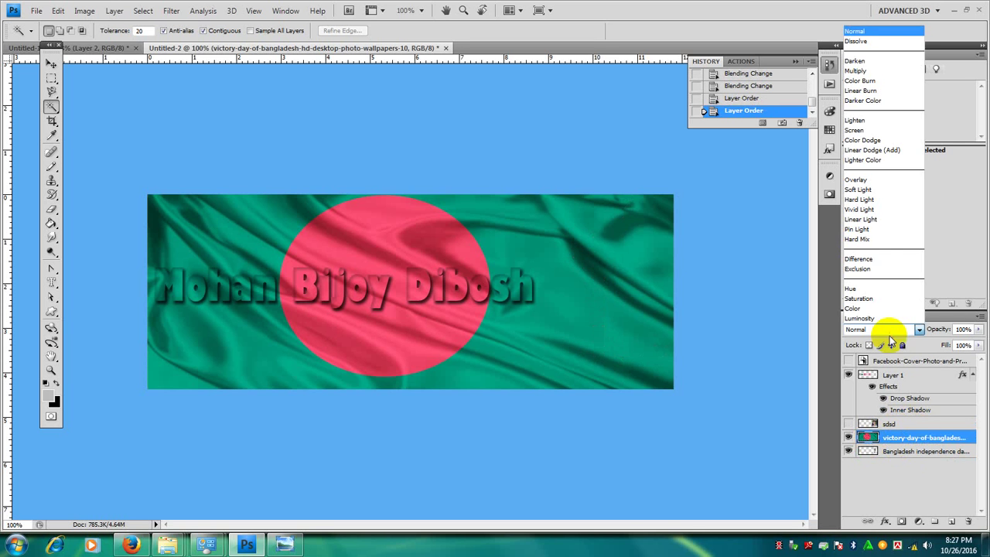
pyautogui.click(874, 200)
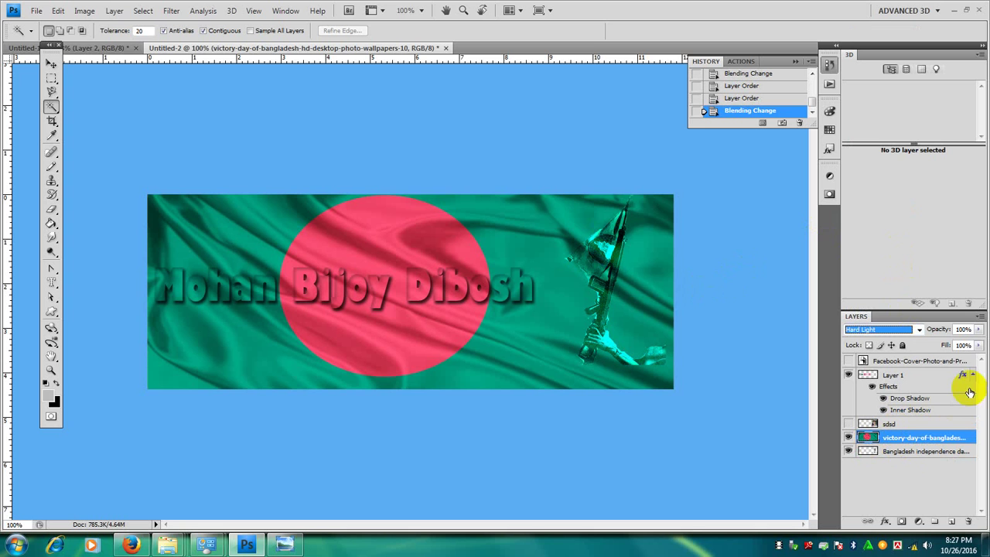
pyautogui.click(909, 331)
pyautogui.click(883, 179)
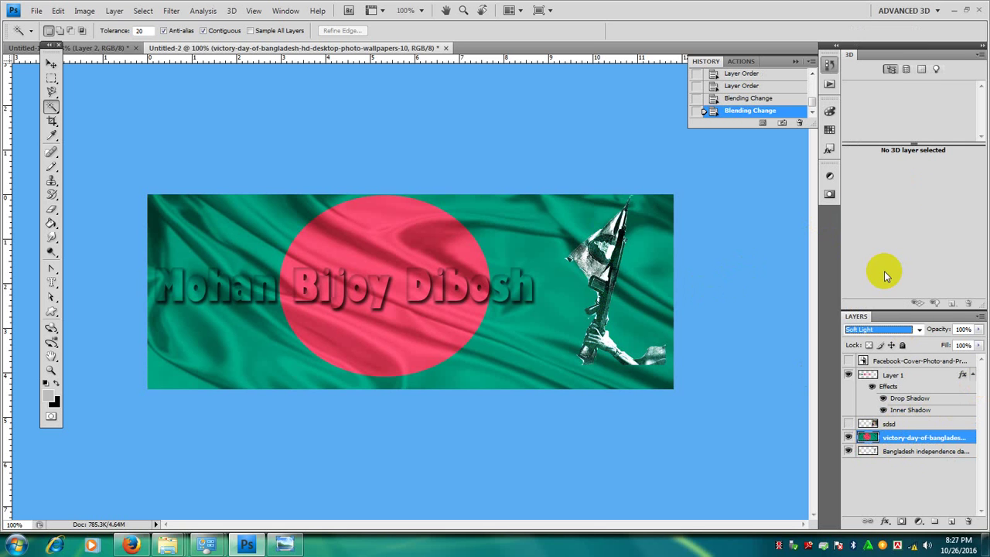
pyautogui.click(919, 329)
pyautogui.click(867, 179)
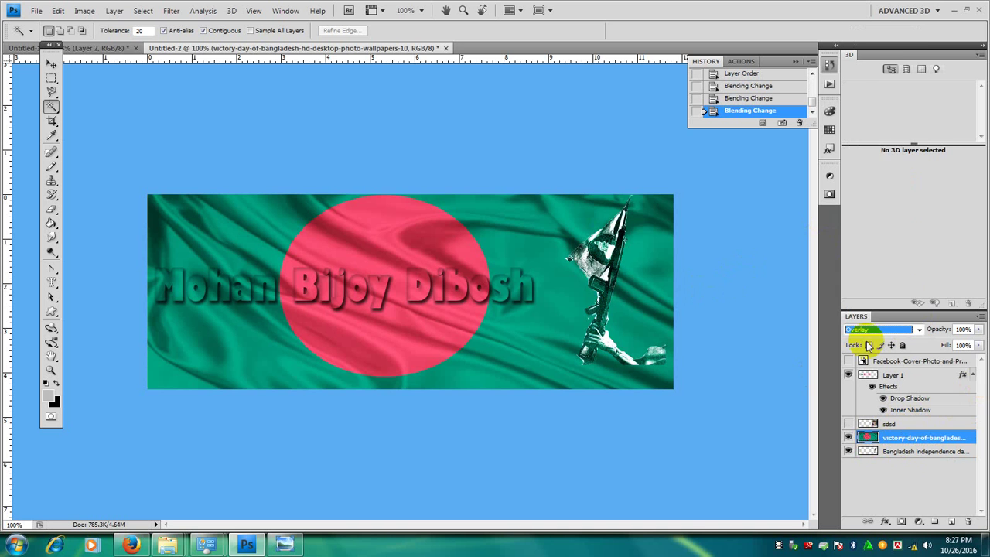
pyautogui.click(919, 329)
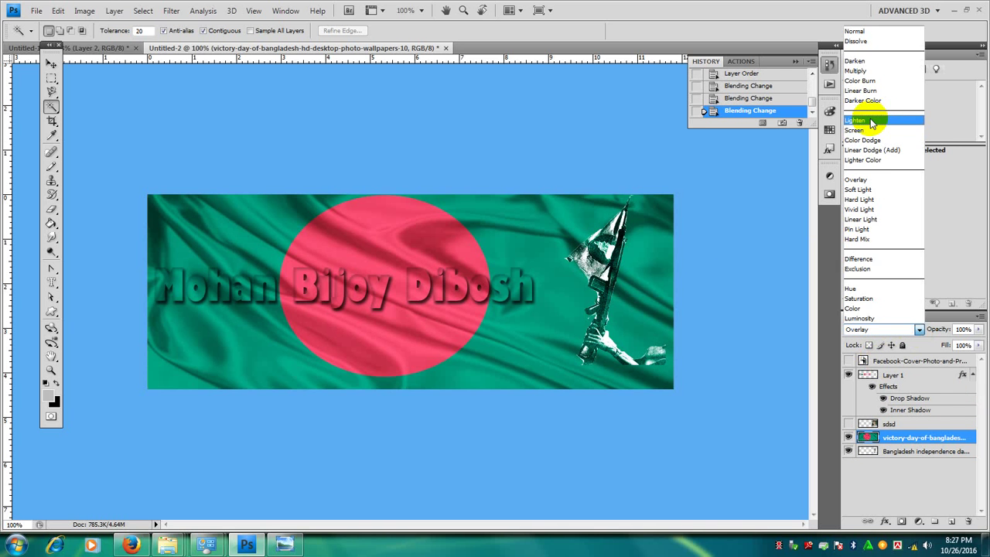
pyautogui.click(871, 122)
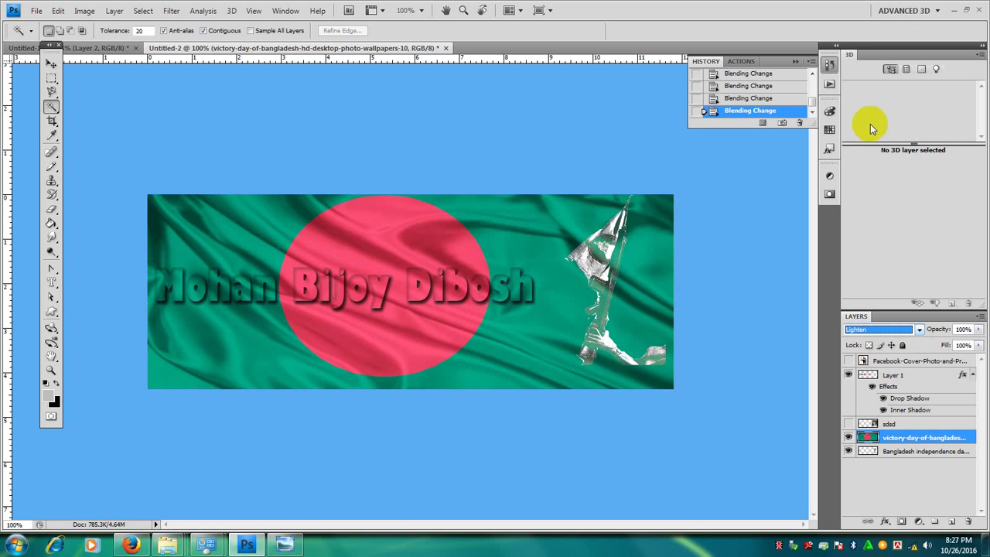
pyautogui.click(920, 330)
pyautogui.click(860, 179)
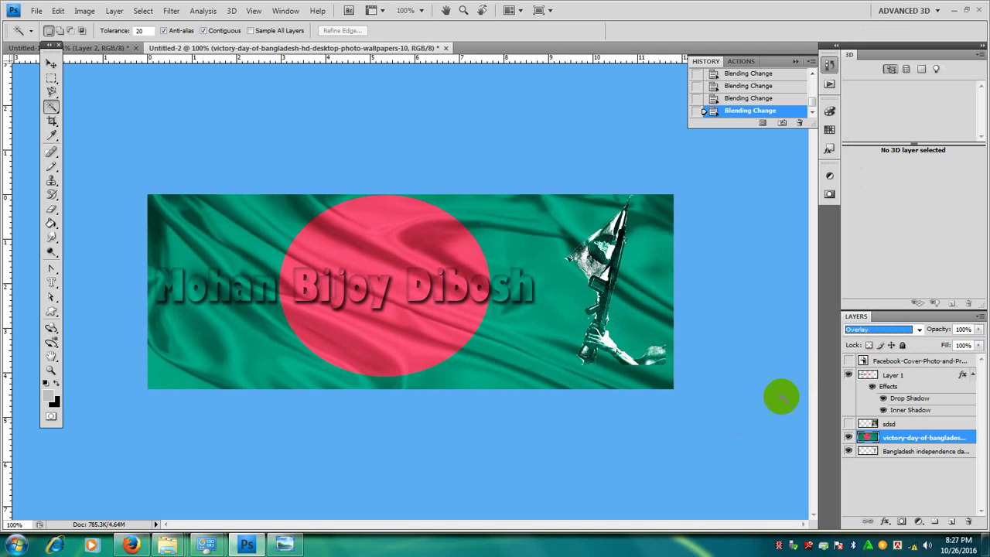
# - Nudge the flag layer and the soldier-with-flag layer slightly with the Move tool
pyautogui.click(51, 64)
pyautogui.moveTo(641, 362); pyautogui.dragTo(652, 365)
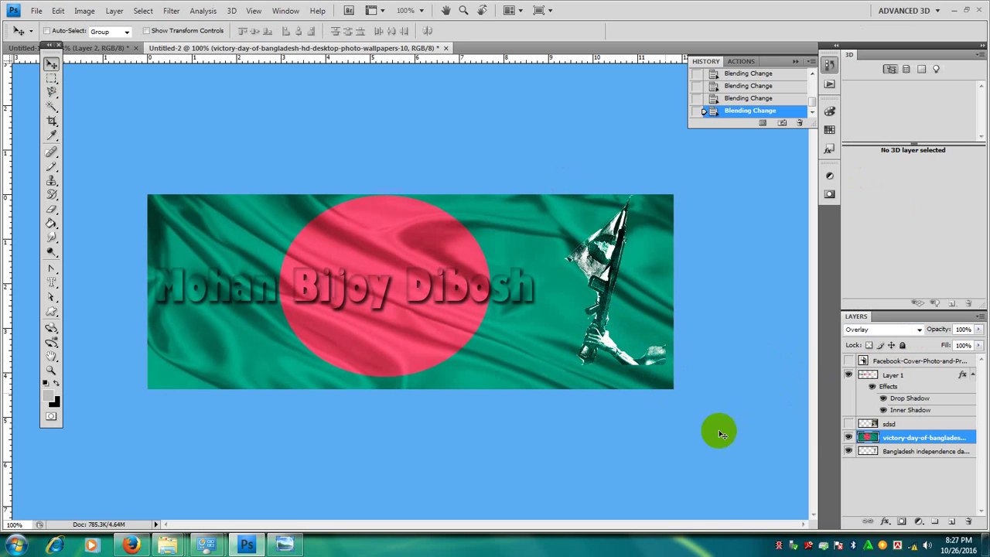
pyautogui.click(913, 452)
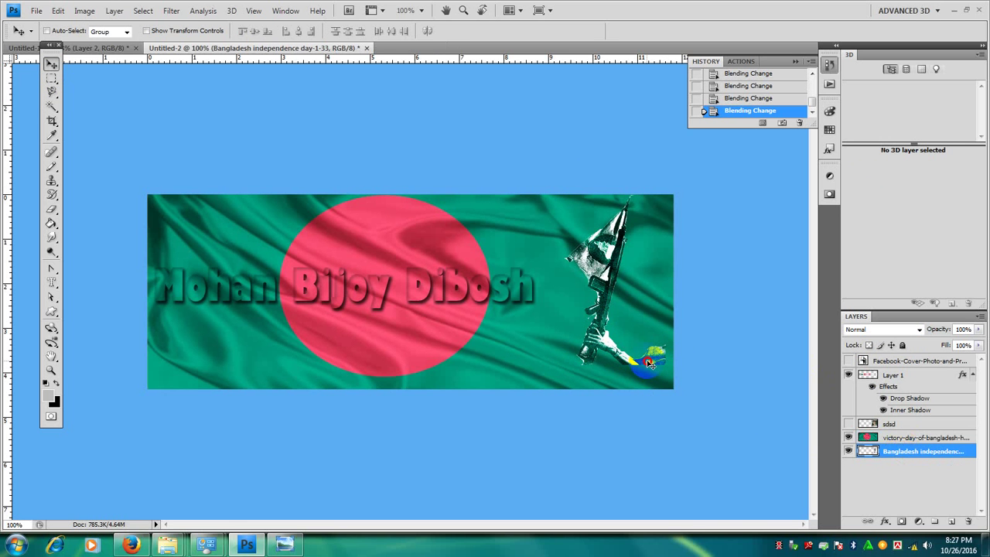
pyautogui.moveTo(650, 363)
pyautogui.mouseDown()
pyautogui.moveTo(629, 281)
pyautogui.moveTo(631, 293)
pyautogui.moveTo(227, 366)
pyautogui.moveTo(43, 25)
pyautogui.mouseUp()
# - Open Save As for the banner, cancel it, and switch to the Untitled-1 logo document
pyautogui.click(36, 11)
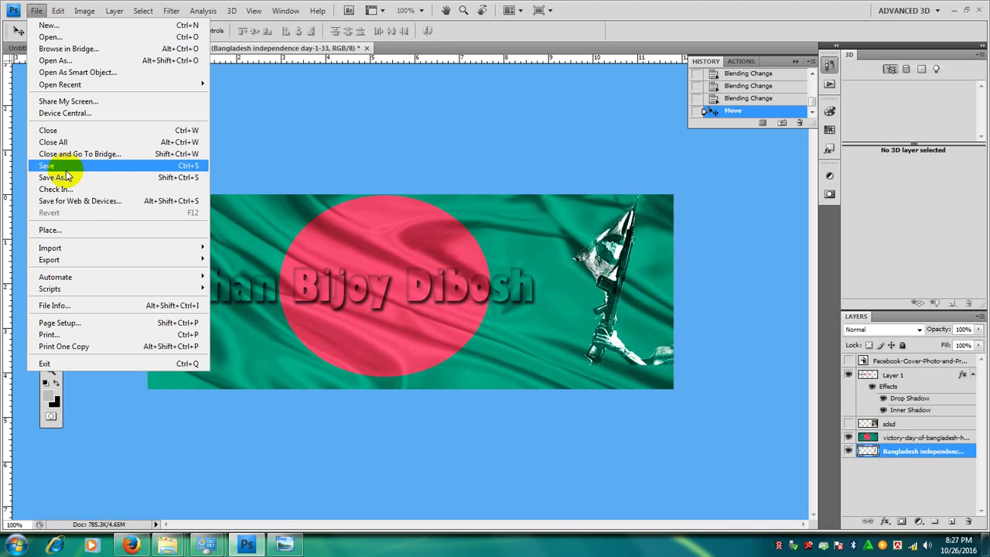
pyautogui.click(75, 177)
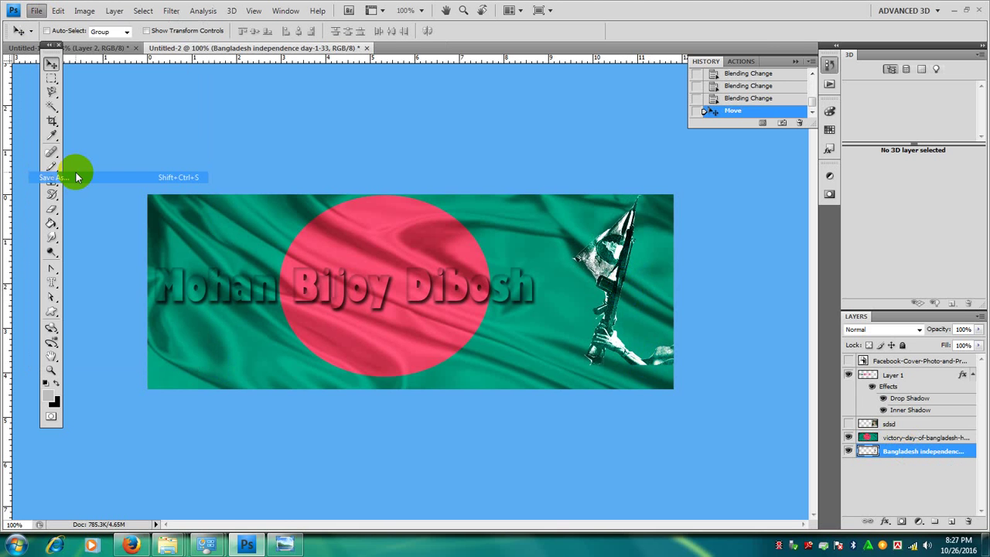
pyautogui.click(716, 280)
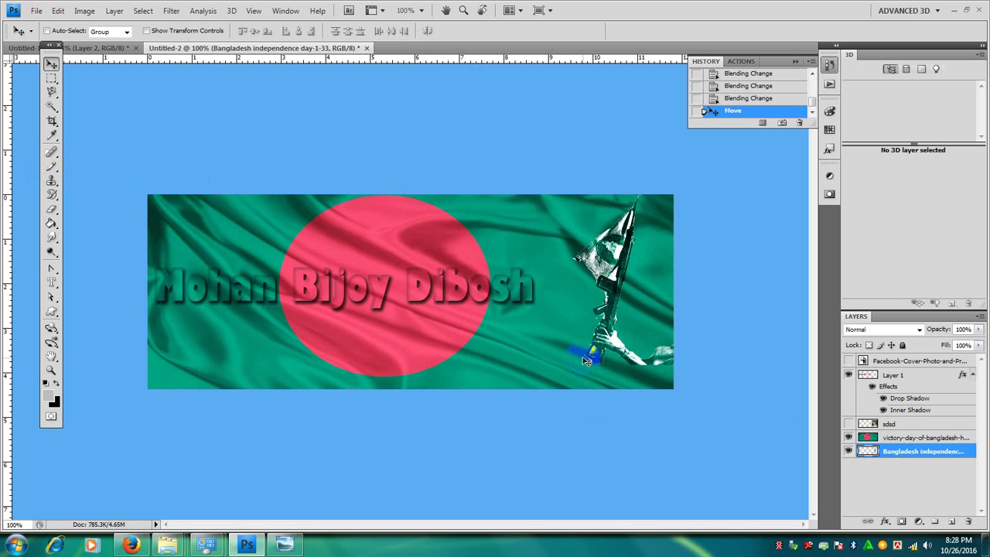
pyautogui.click(81, 49)
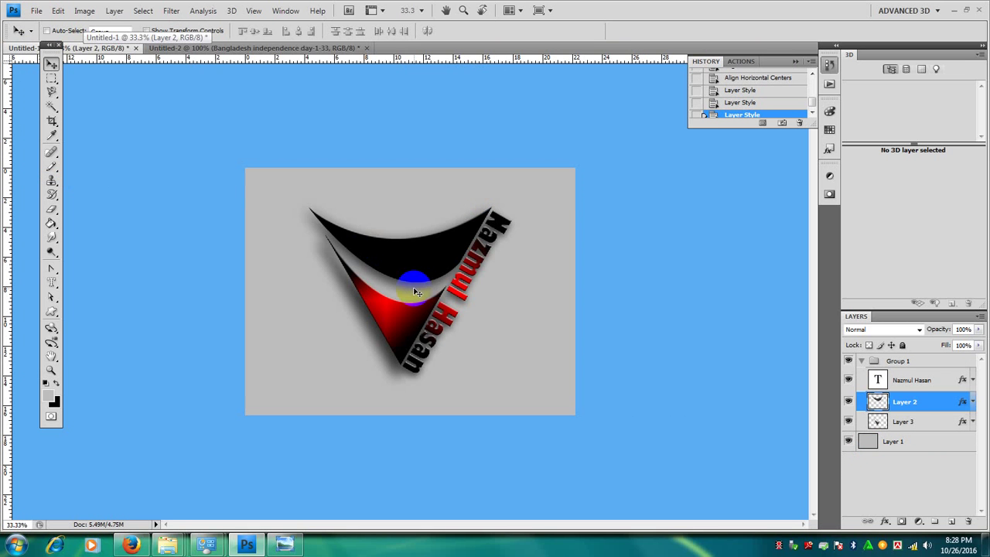
# - Hide the logo's grey Layer 1 background and Merge Visible the V emblem and name text
pyautogui.click(848, 441)
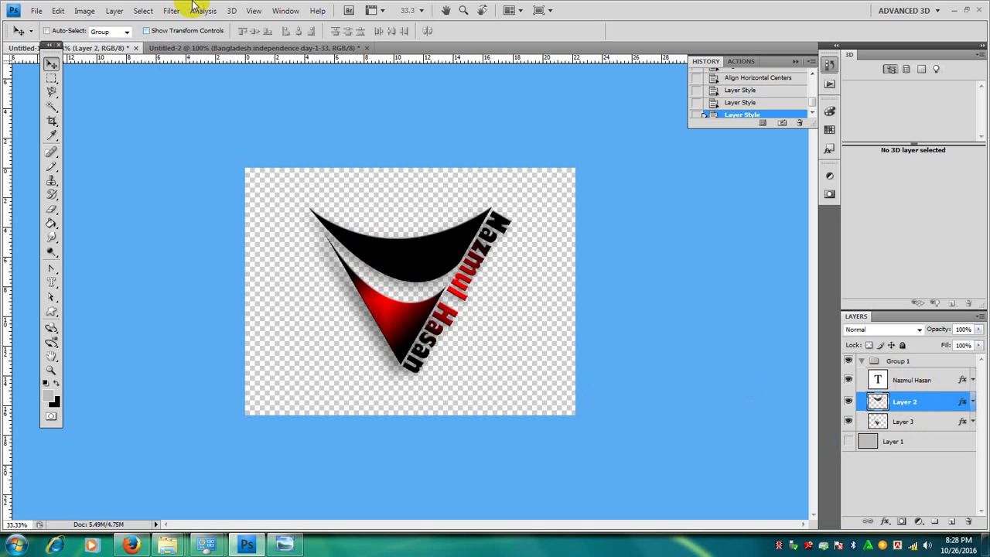
pyautogui.click(85, 11)
pyautogui.click(143, 11)
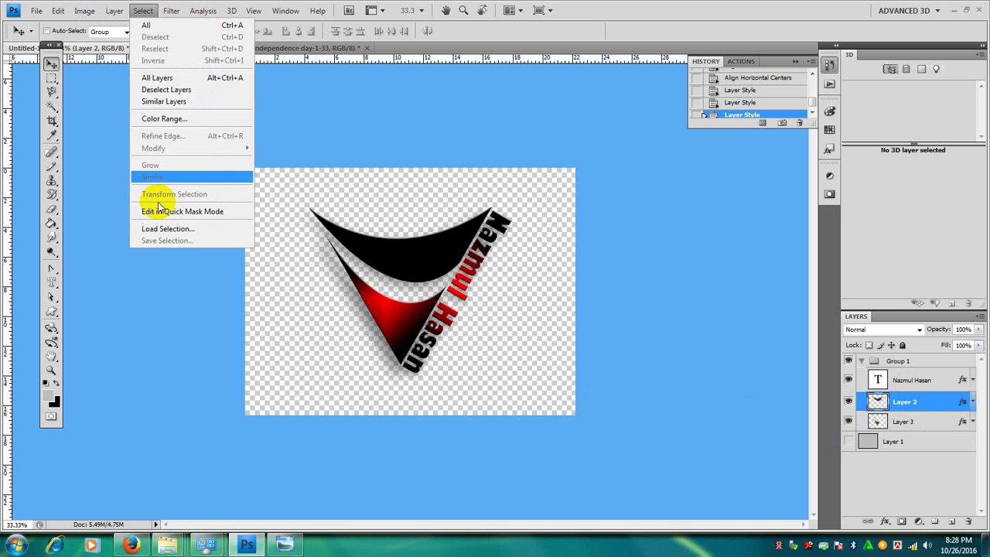
pyautogui.click(171, 11)
pyautogui.click(115, 11)
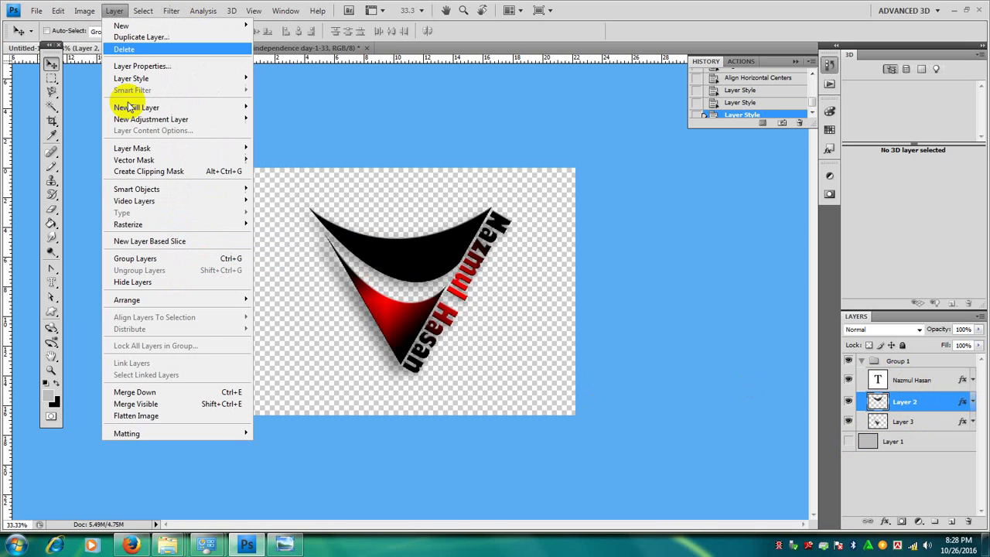
pyautogui.click(137, 404)
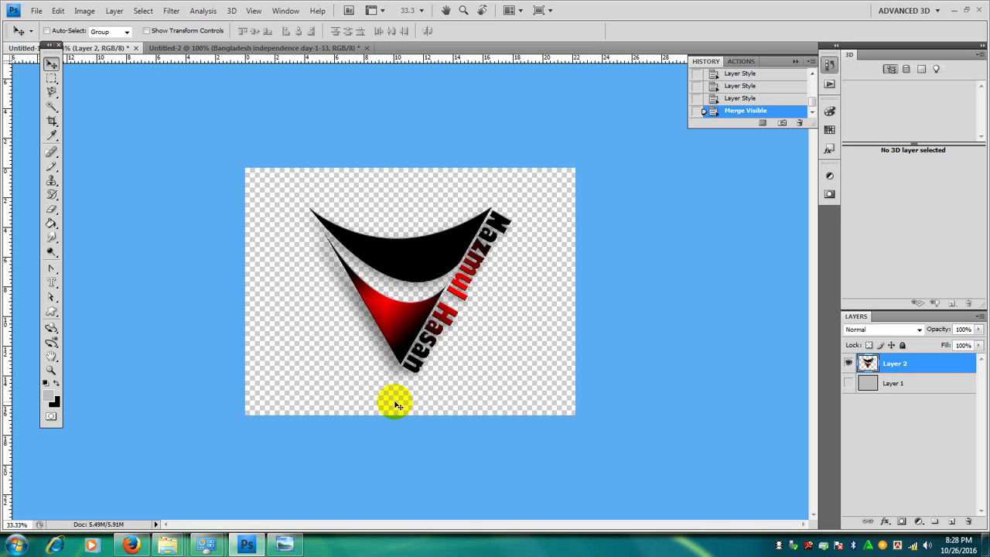
pyautogui.click(402, 363)
pyautogui.click(521, 241)
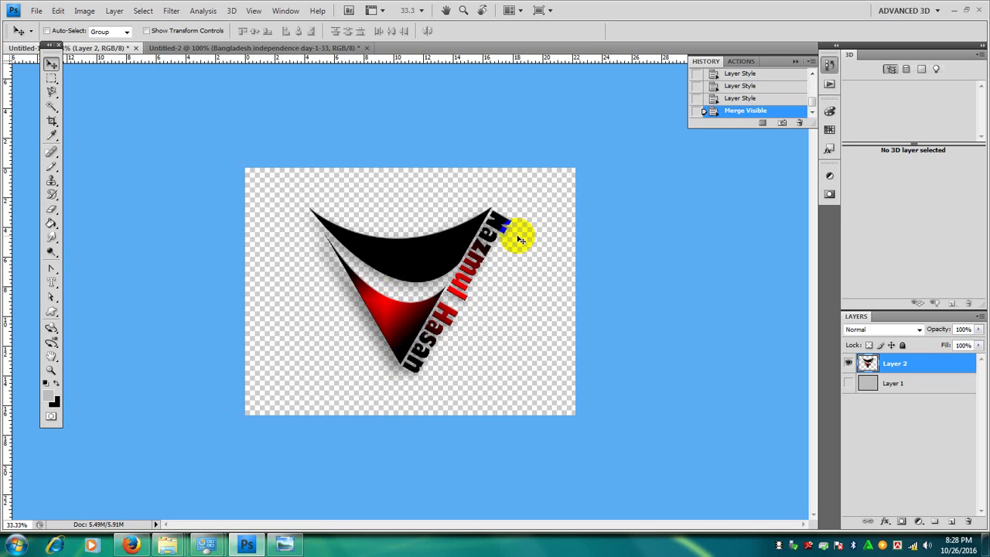
pyautogui.click(388, 297)
pyautogui.click(416, 267)
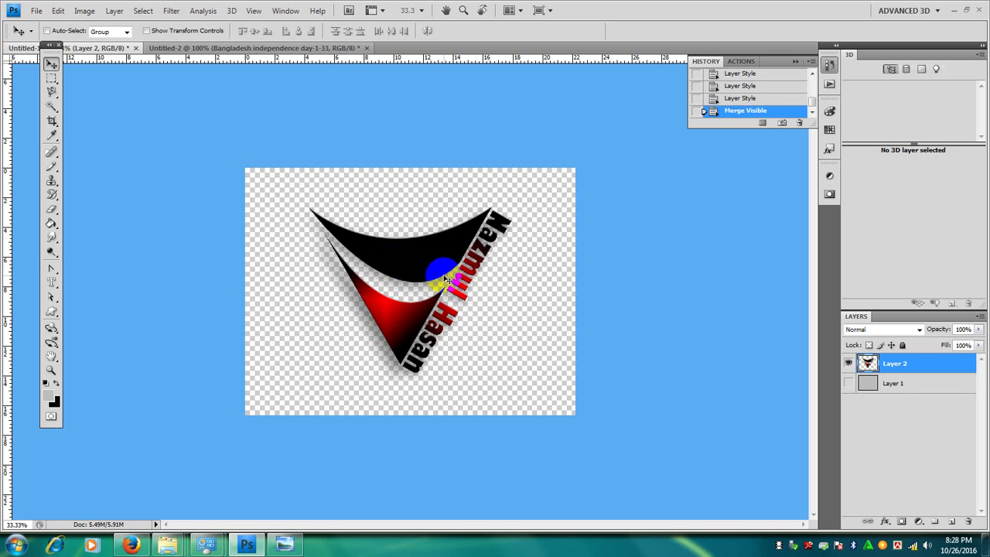
# - Define the merged logo as a brush preset named after the designer, then return to the banner
pyautogui.click(85, 10)
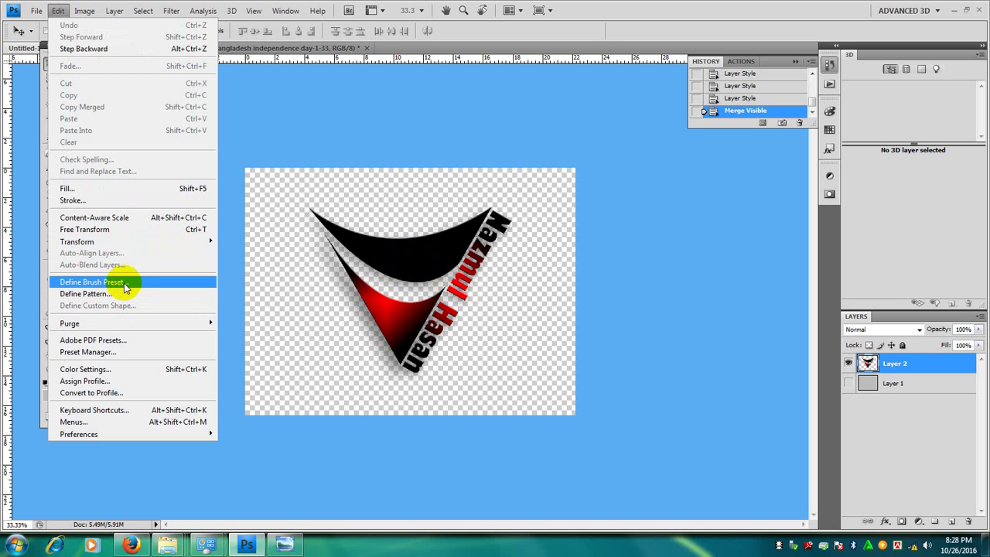
pyautogui.click(124, 286)
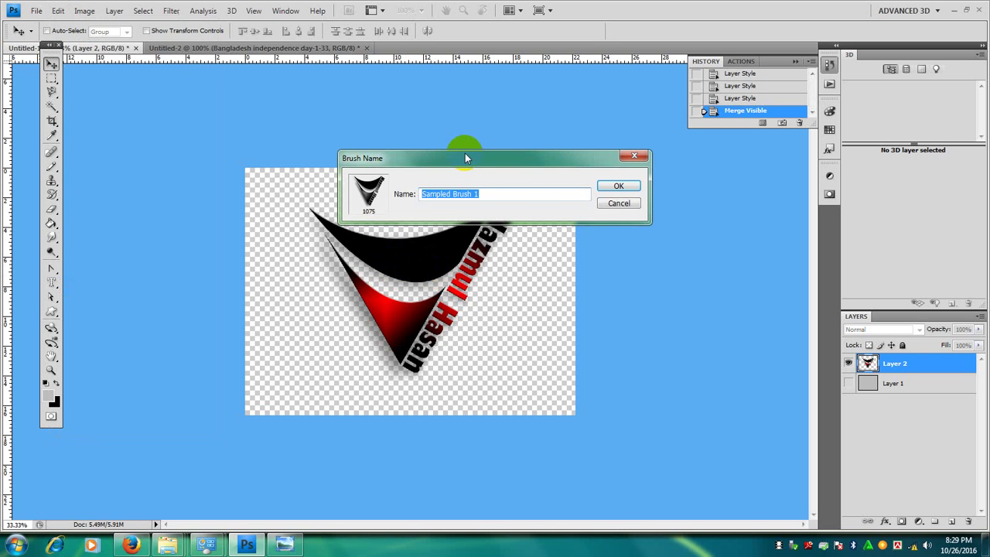
pyautogui.moveTo(465, 158); pyautogui.dragTo(473, 135)
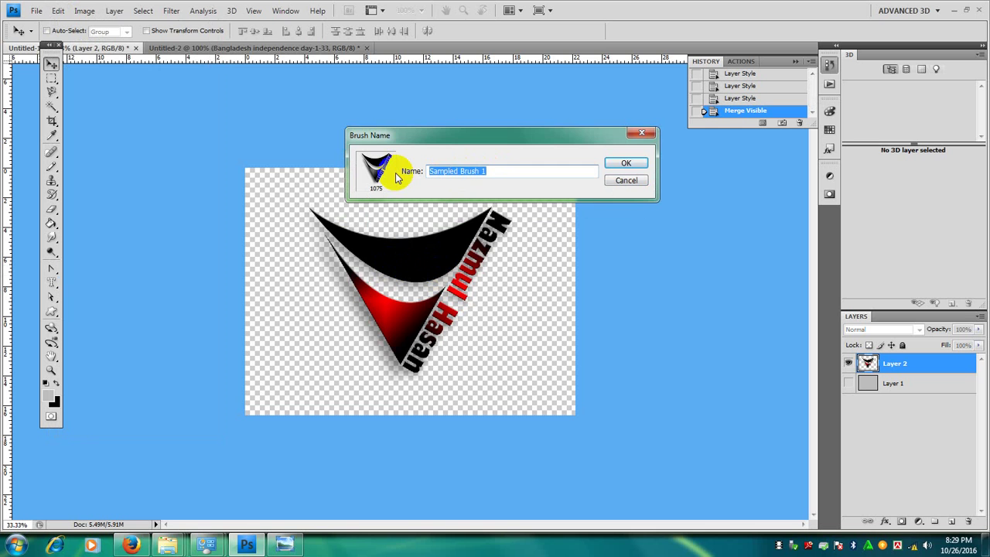
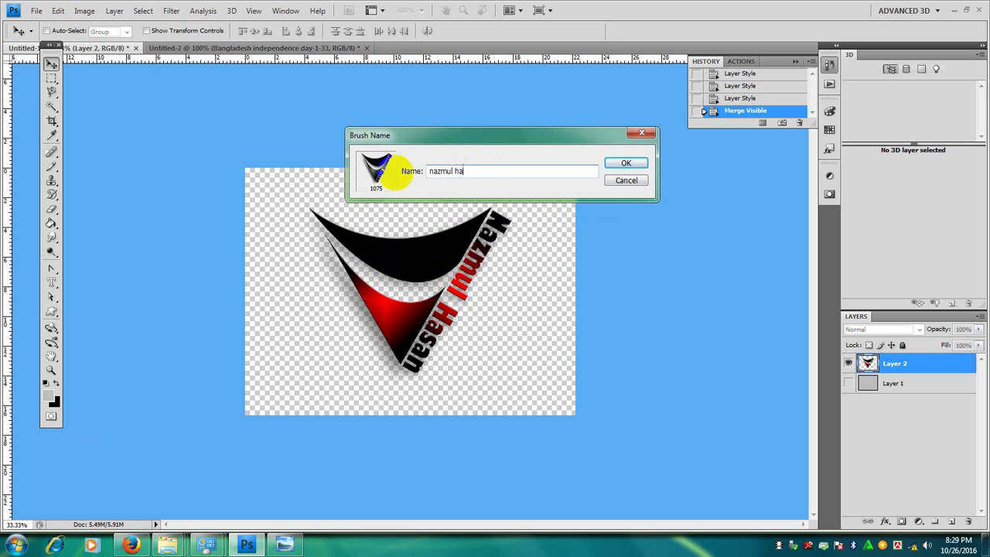
pyautogui.click(635, 161)
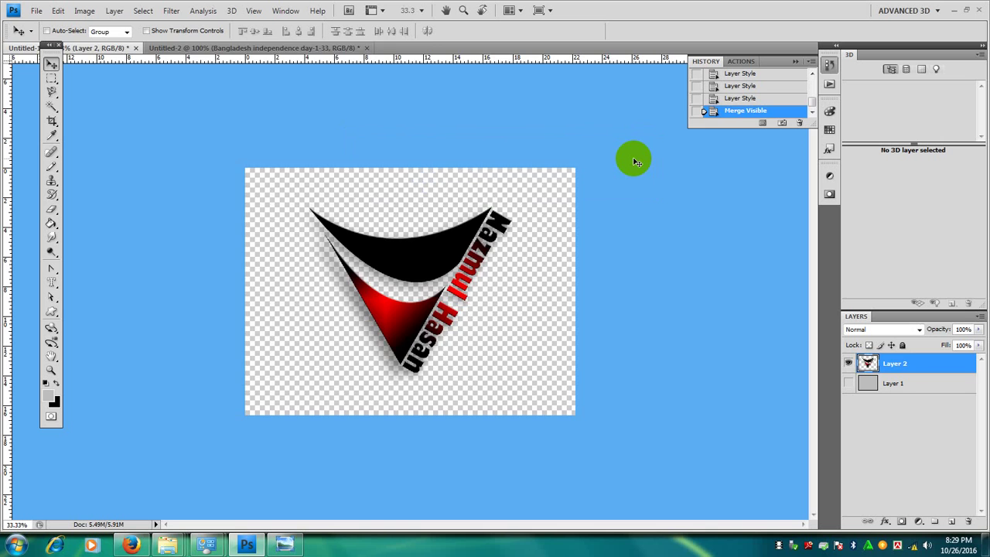
pyautogui.click(325, 48)
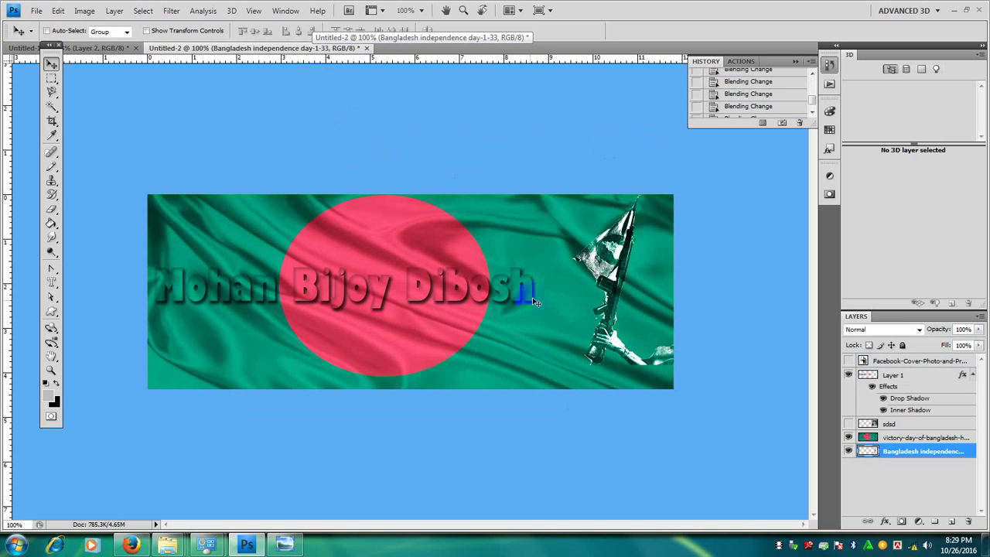
# - Select the Brush tool and choose the new logo brush preset
pyautogui.click(53, 149)
pyautogui.click(52, 166)
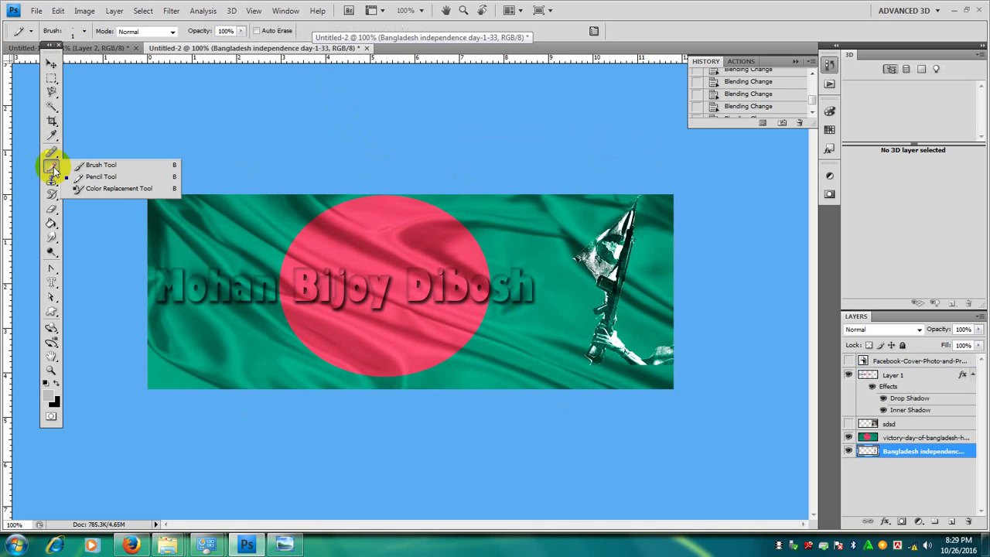
pyautogui.click(100, 165)
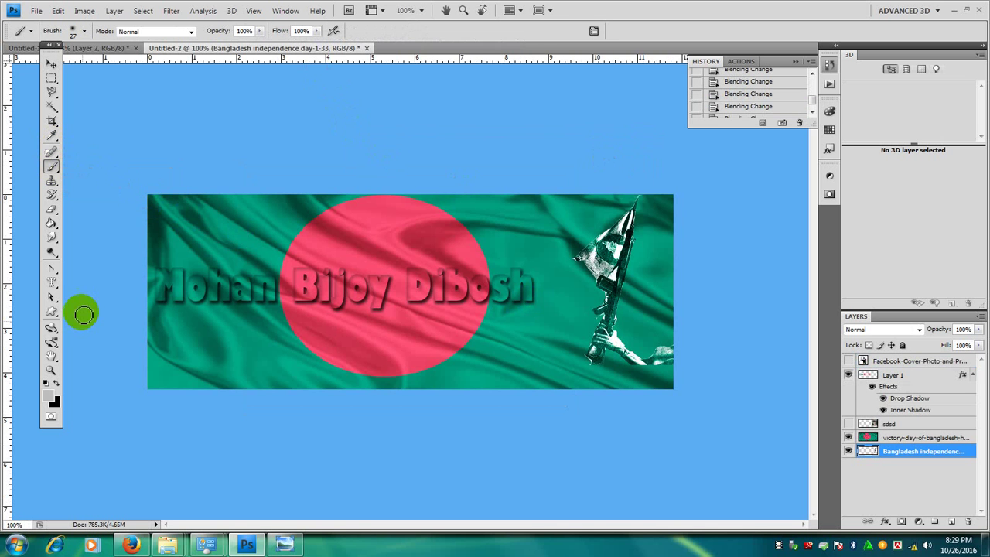
pyautogui.rightClick(420, 327)
pyautogui.moveTo(470, 344)
pyautogui.mouseDown()
pyautogui.moveTo(473, 367)
pyautogui.moveTo(455, 401)
pyautogui.mouseUp()
pyautogui.click(455, 399)
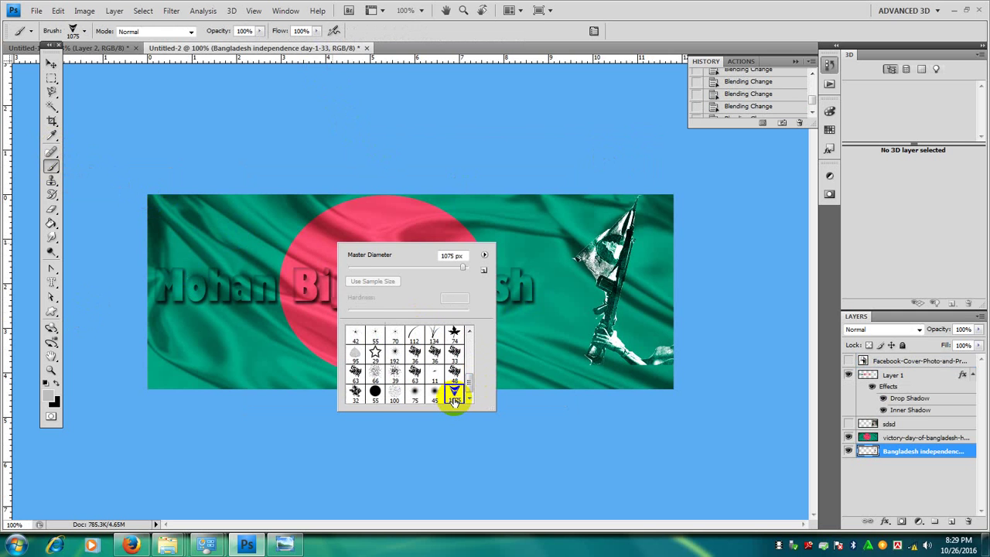
pyautogui.click(371, 226)
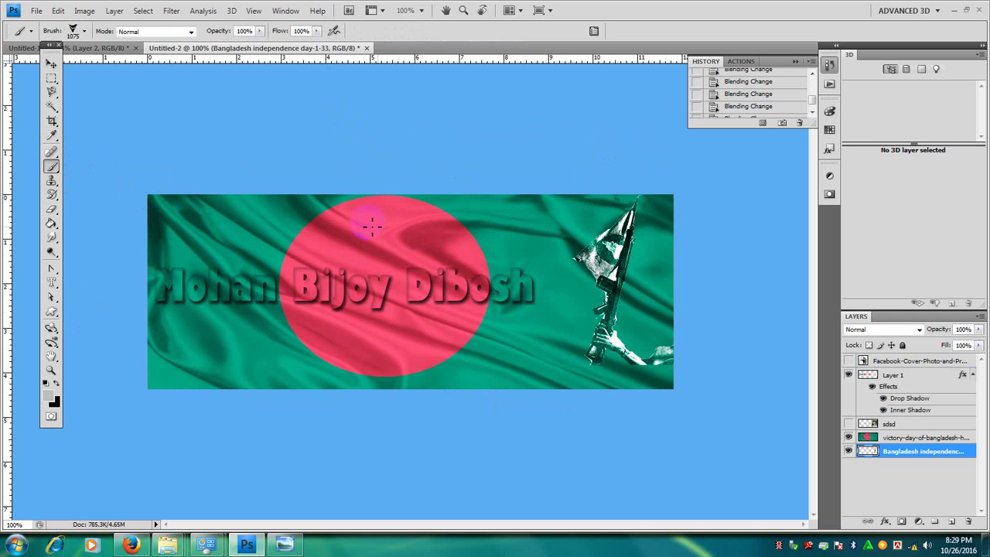
# - Set the logo brush to 90 px and stamp it at the banner's lower left
pyautogui.rightClick(474, 219)
pyautogui.click(506, 255)
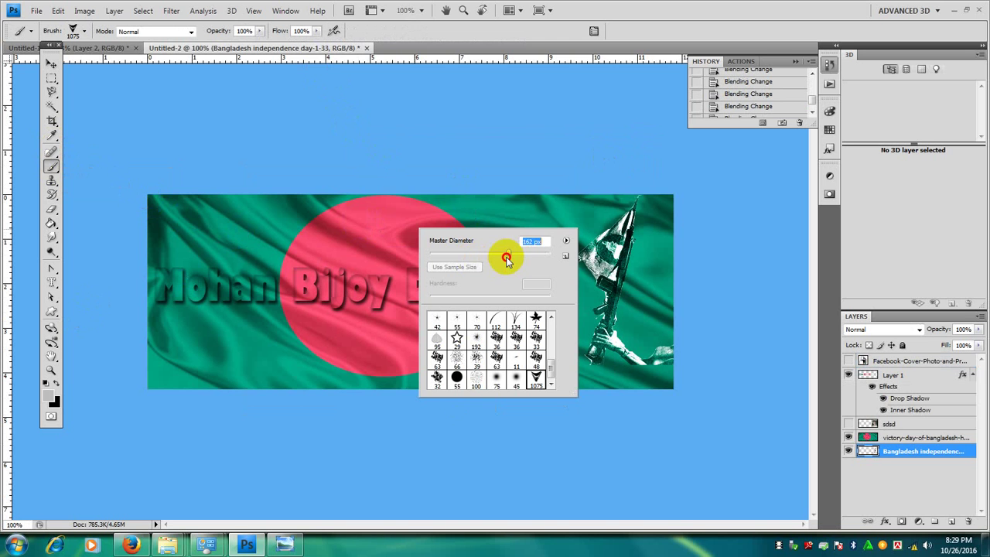
pyautogui.moveTo(506, 259); pyautogui.dragTo(505, 255)
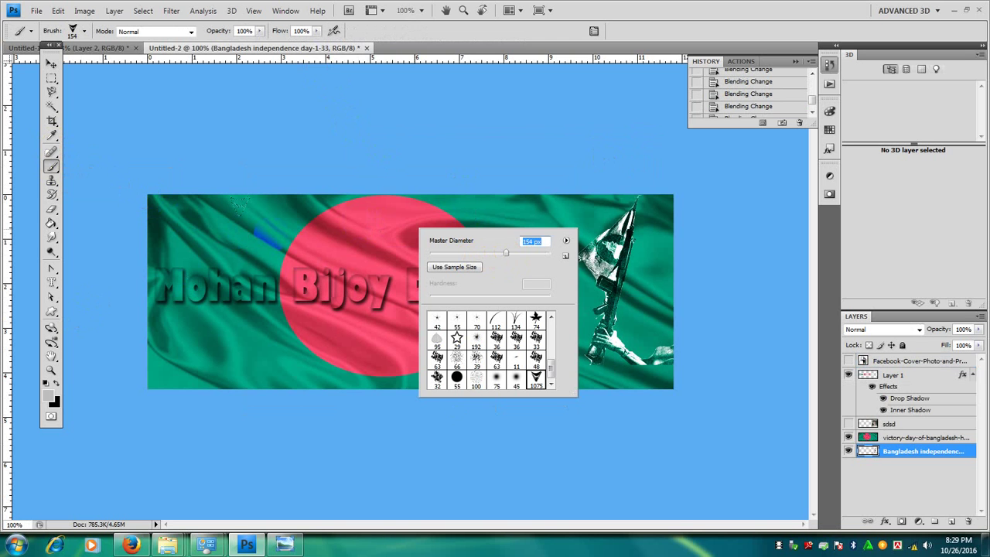
pyautogui.click(504, 256)
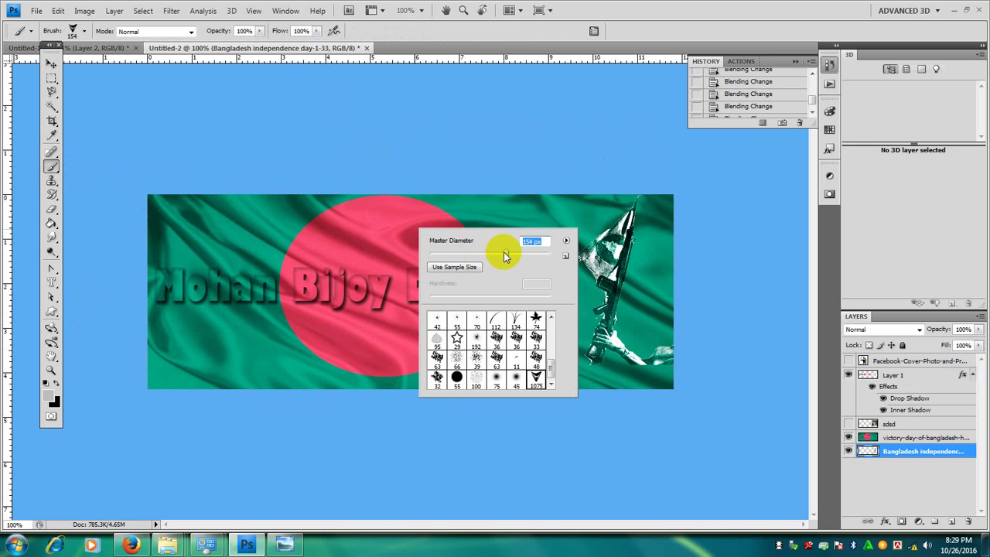
pyautogui.moveTo(504, 256); pyautogui.dragTo(482, 253)
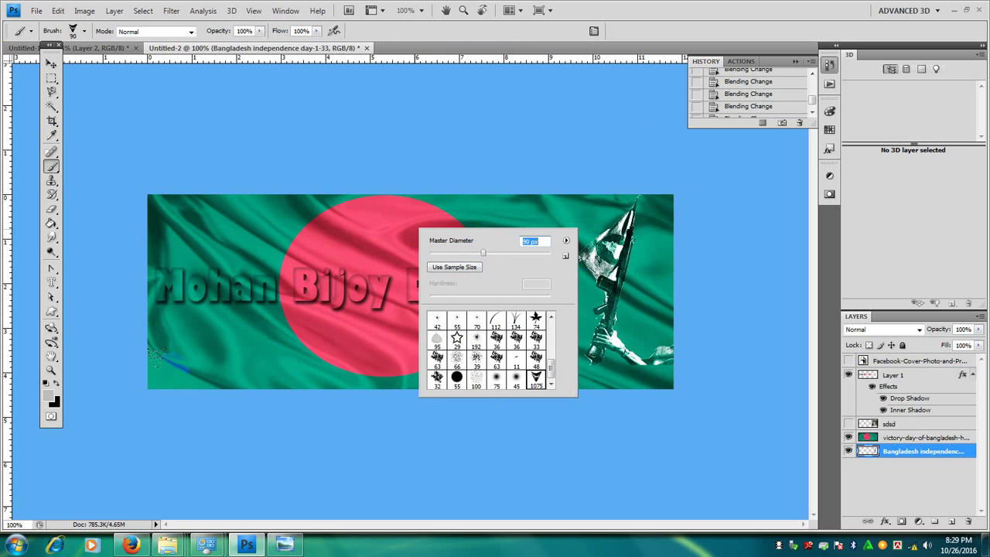
pyautogui.click(166, 354)
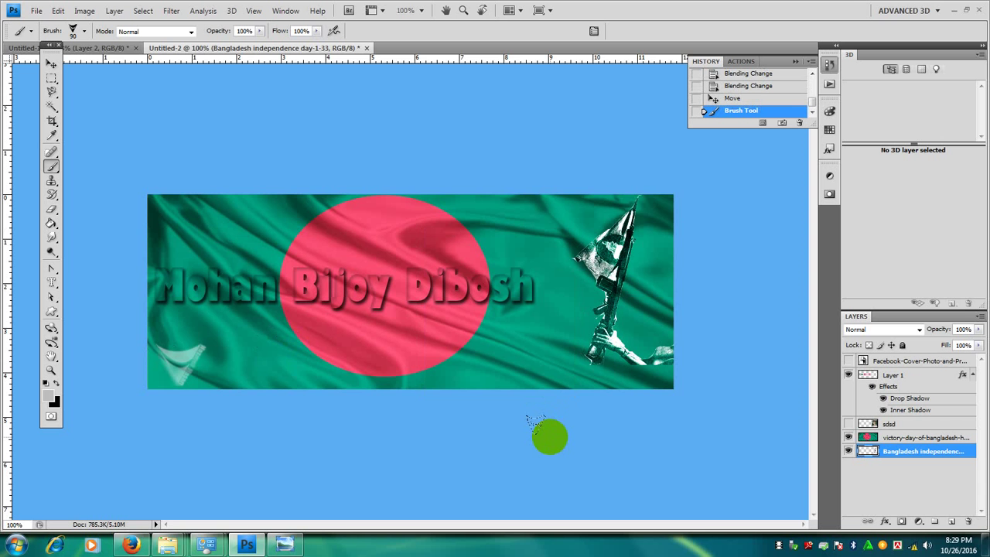
# - Zoom around the bottom-left corner and undo the faint white stroke there
pyautogui.hotkey('ctrl', '+')
pyautogui.hotkey('ctrl', '+')
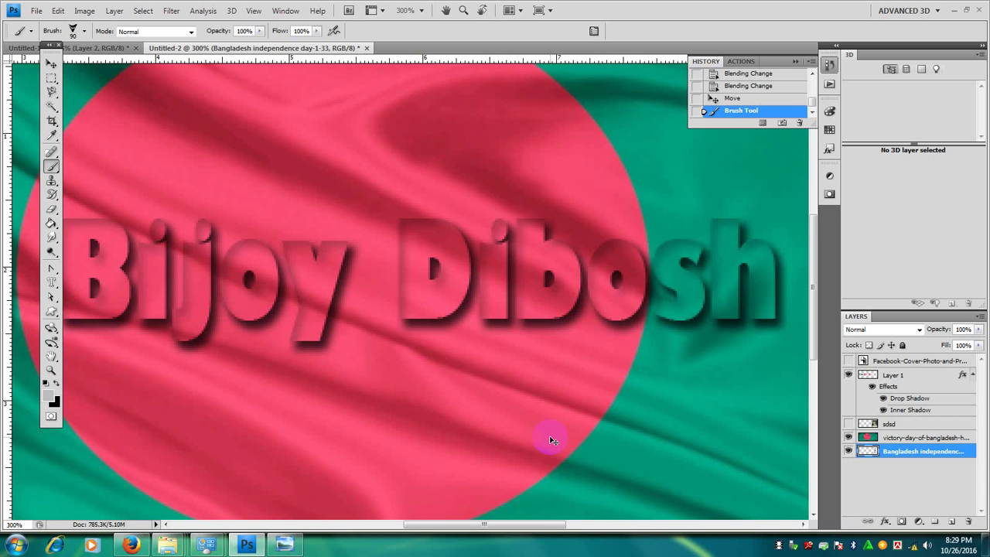
pyautogui.hotkey('ctrl', '+')
pyautogui.moveTo(493, 525); pyautogui.dragTo(389, 547)
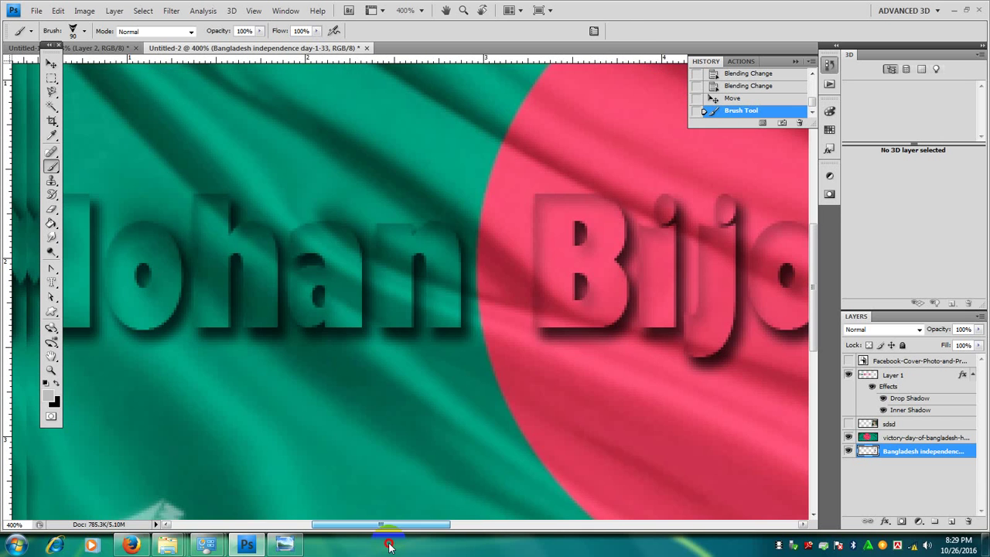
pyautogui.hscroll(-5, 516, 437)
pyautogui.scroll(-5, 515, 438)
pyautogui.scroll(-5, 516, 441)
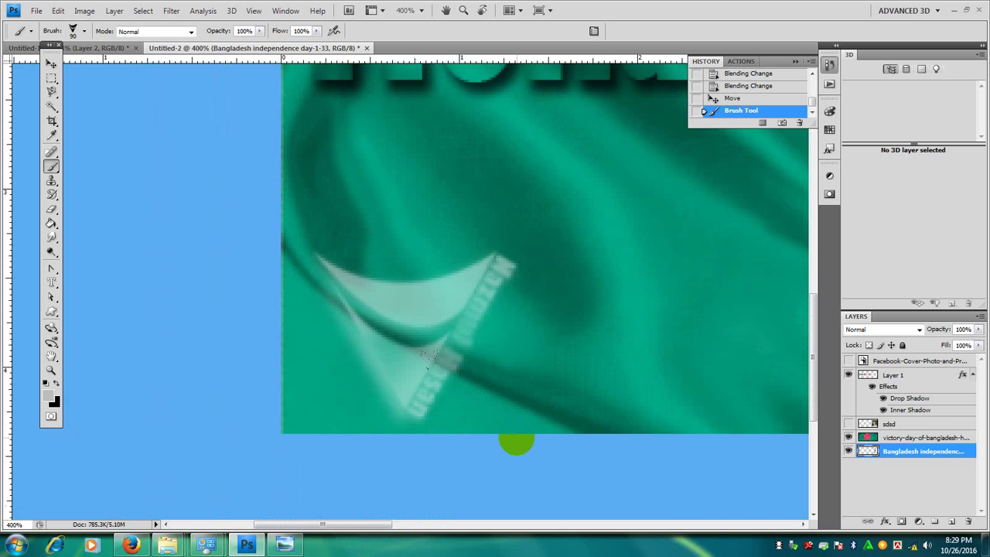
pyautogui.scroll(-3, 433, 371)
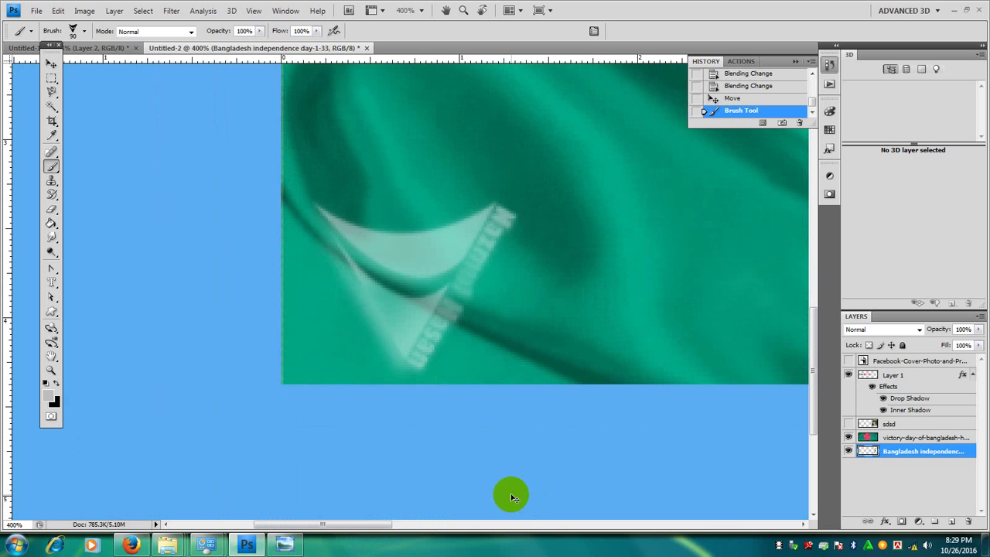
pyautogui.hotkey('ctrl', '-')
pyautogui.hotkey('ctrl', '-')
pyautogui.hotkey('ctrl', '-')
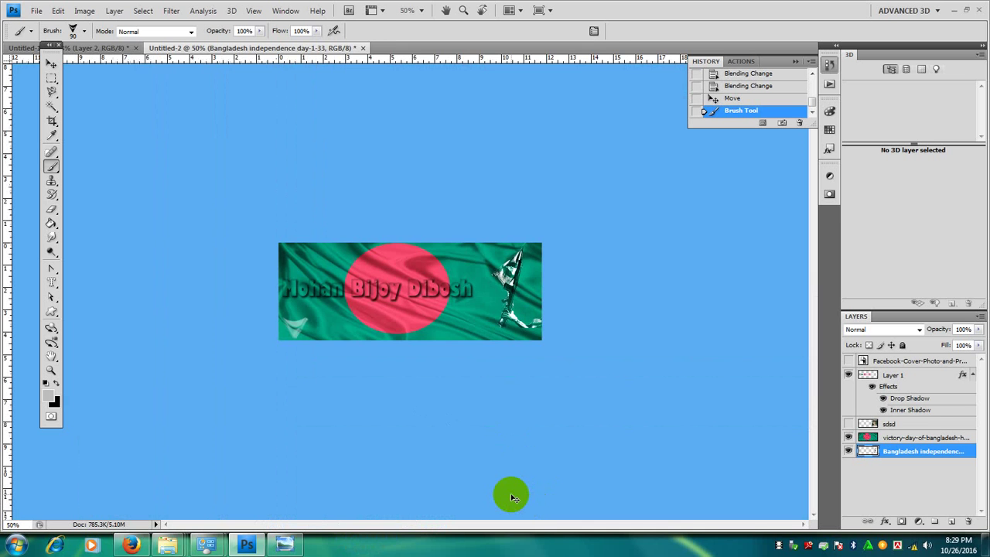
pyautogui.hotkey('ctrl', '+')
pyautogui.hotkey('ctrl', '+')
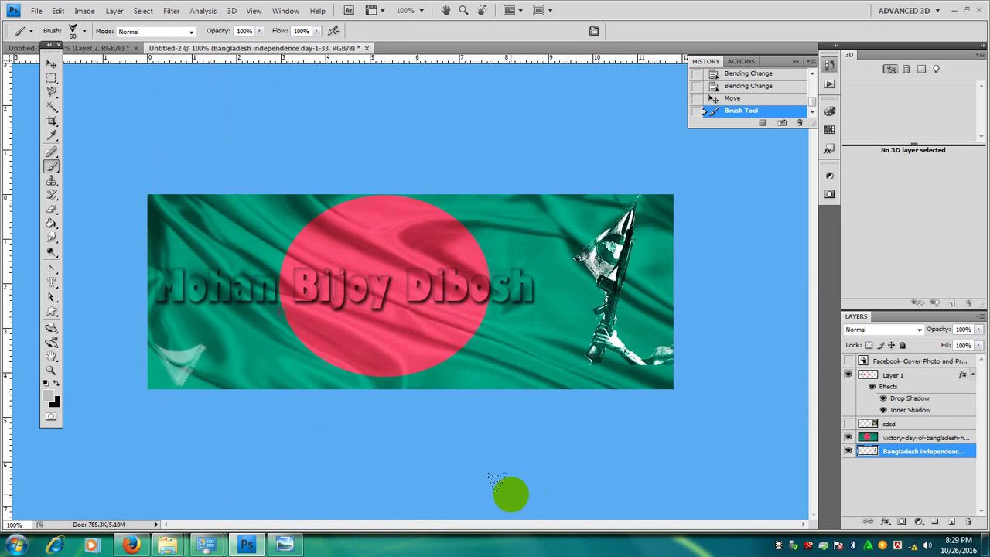
pyautogui.moveTo(401, 328); pyautogui.dragTo(352, 281)
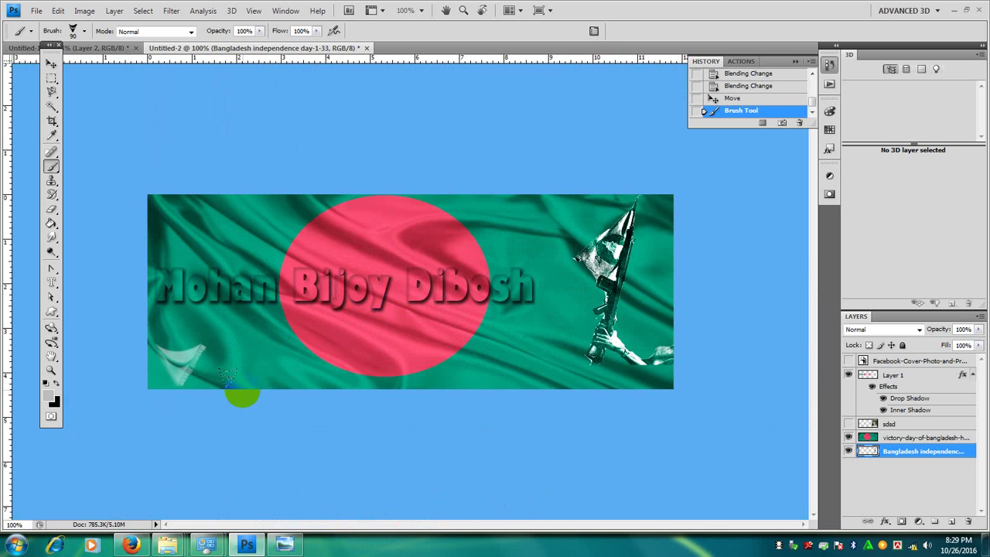
pyautogui.hotkey('ctrl', 'z')
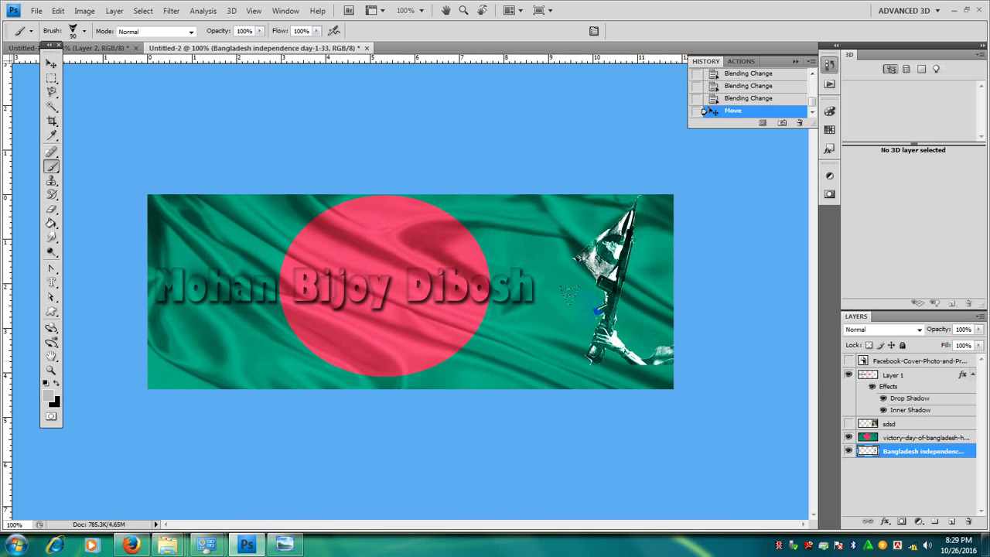
pyautogui.moveTo(599, 310); pyautogui.dragTo(611, 340)
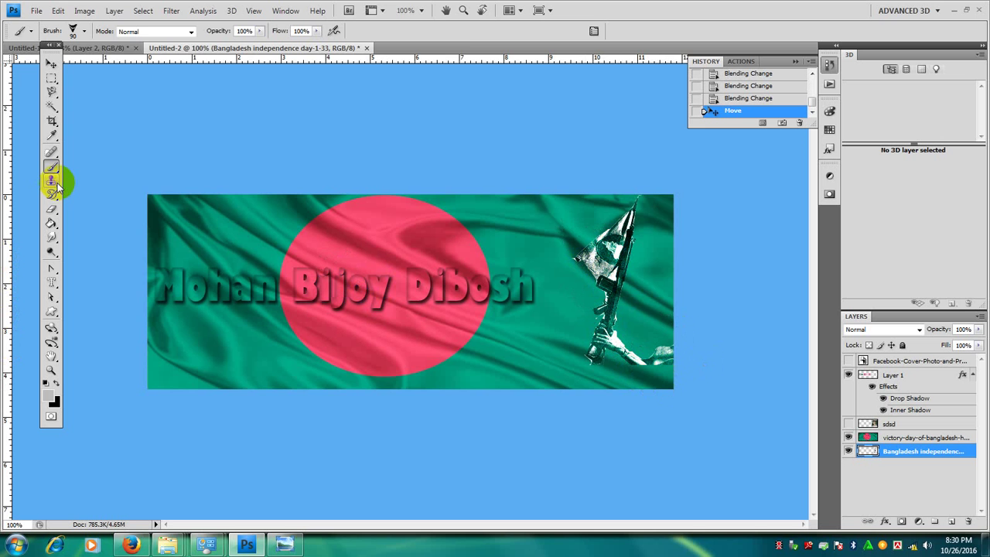
pyautogui.moveTo(57, 184); pyautogui.dragTo(103, 183)
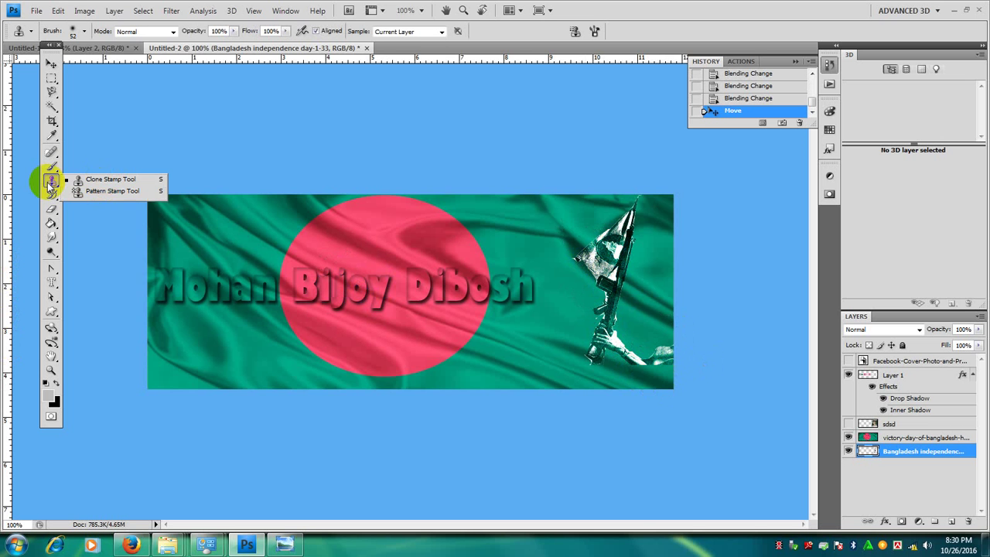
pyautogui.click(69, 12)
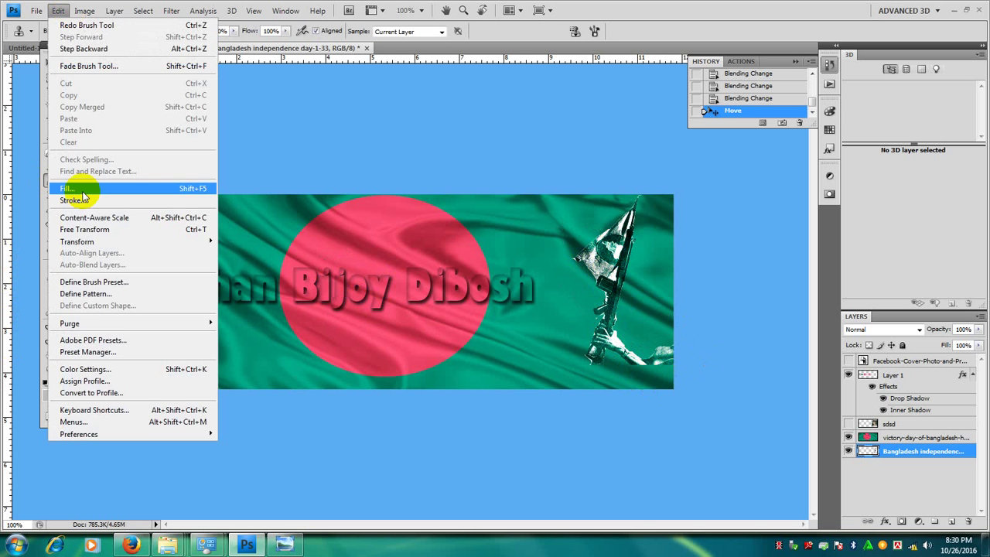
pyautogui.click(82, 191)
pyautogui.click(525, 118)
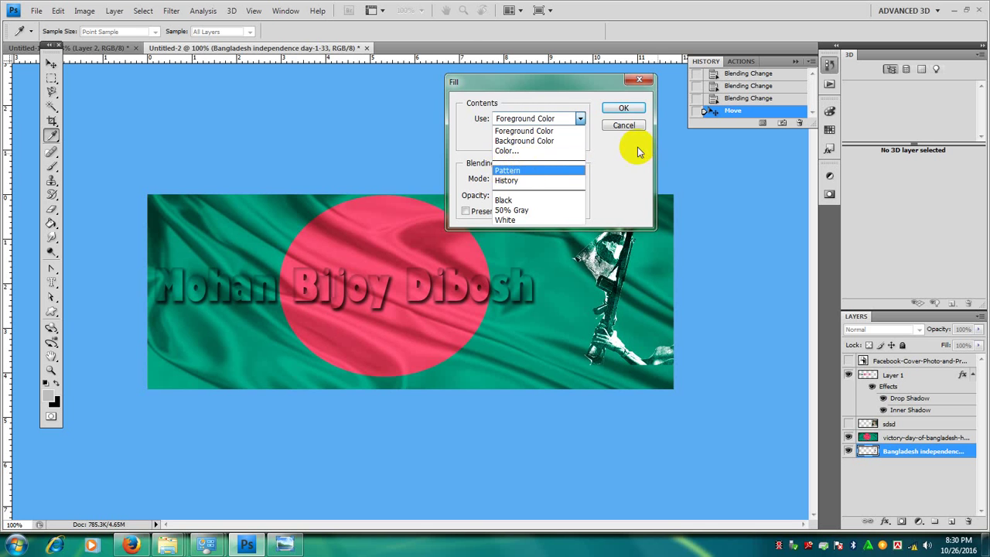
pyautogui.press('Escape')
pyautogui.press('Escape')
pyautogui.press('s')
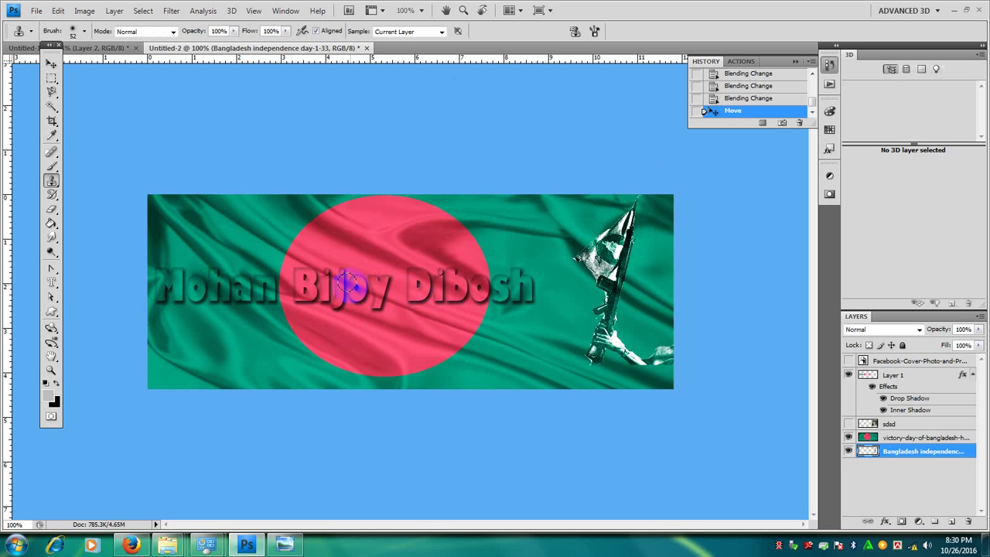
pyautogui.click(348, 285)
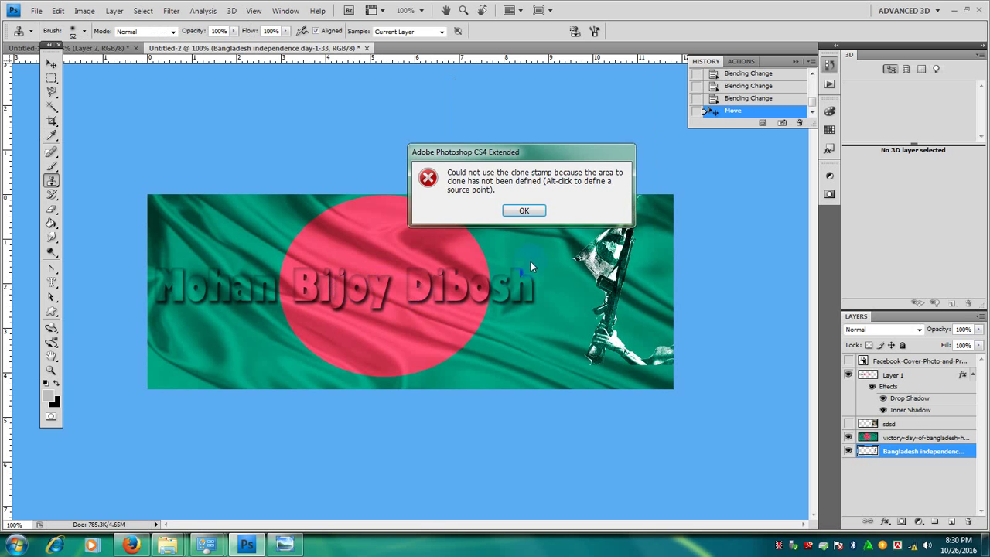
pyautogui.press('Return')
pyautogui.click(899, 438)
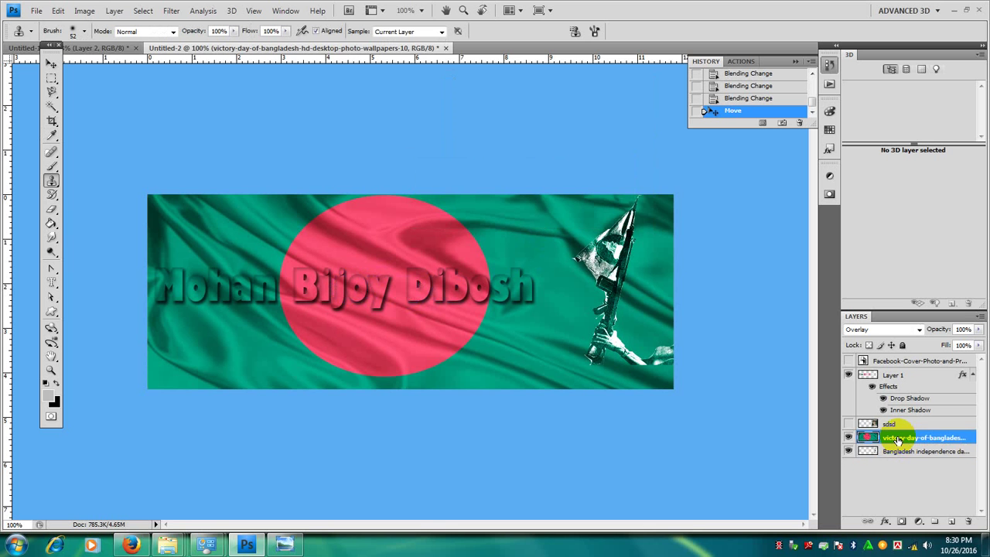
pyautogui.click(343, 284)
pyautogui.press('Return')
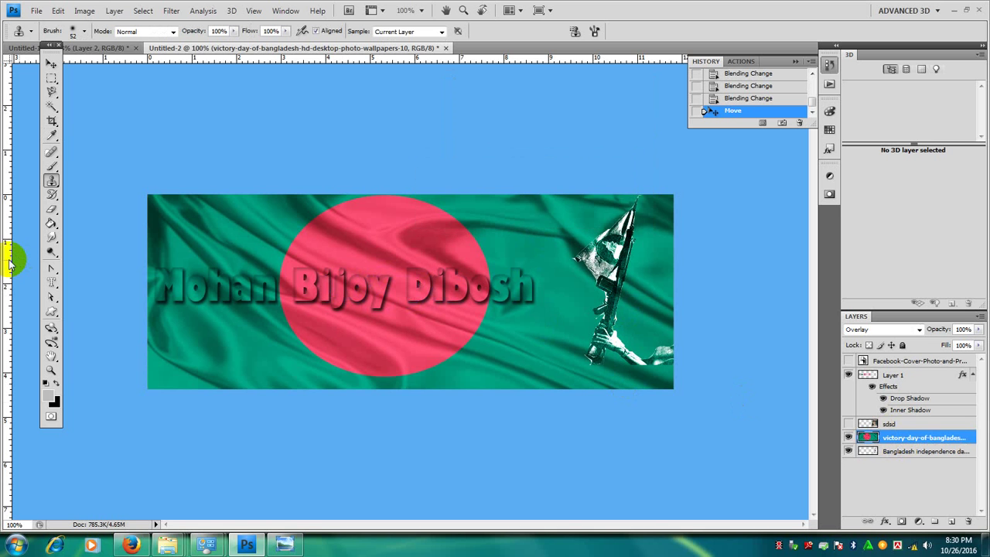
pyautogui.click(51, 165)
pyautogui.click(355, 285)
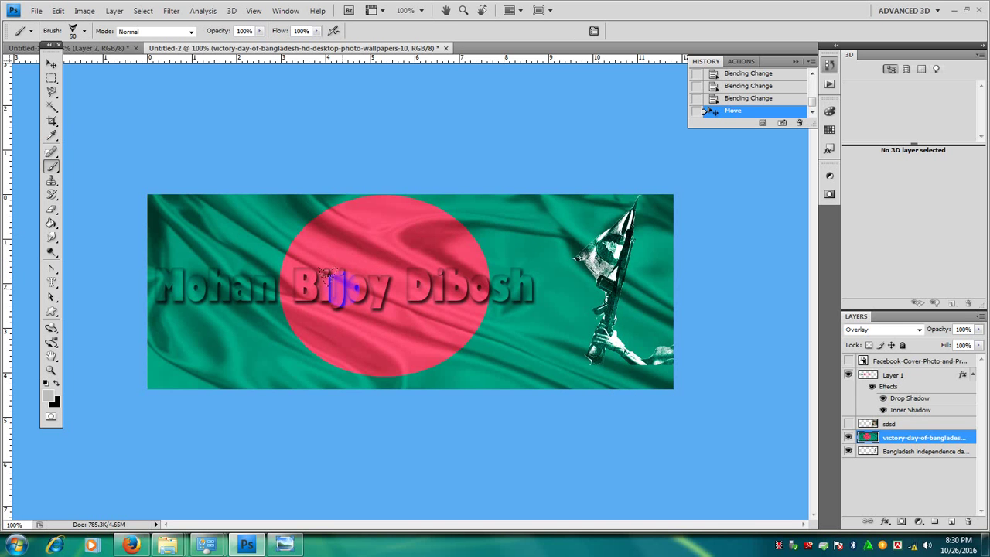
pyautogui.press(']')
pyautogui.press(']')
pyautogui.press(']')
pyautogui.press(']')
pyautogui.press('[')
pyautogui.press('[')
pyautogui.press('[')
# - Paint a touch-up brush dab on the j of Bijoy after a test dab off-canvas
pyautogui.click(772, 401)
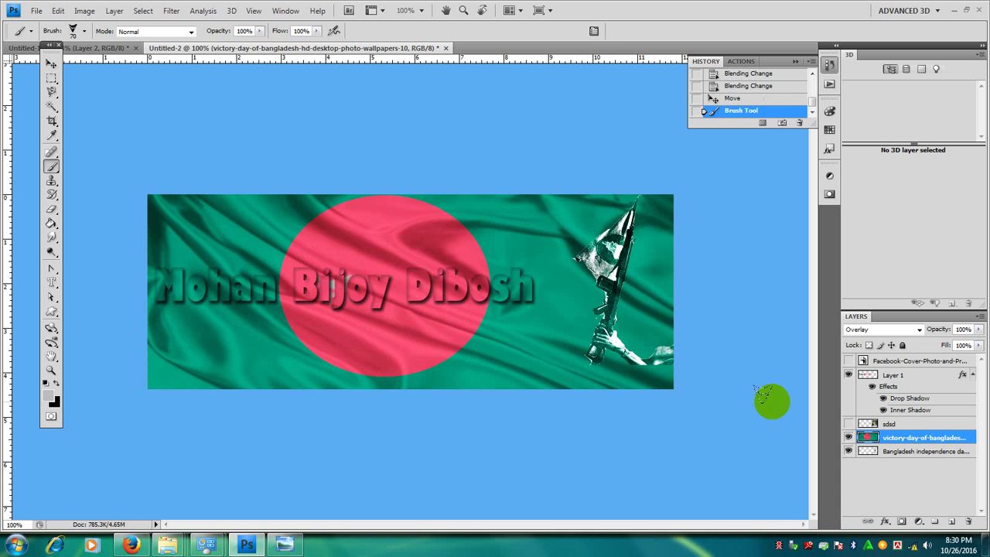
pyautogui.click(333, 301)
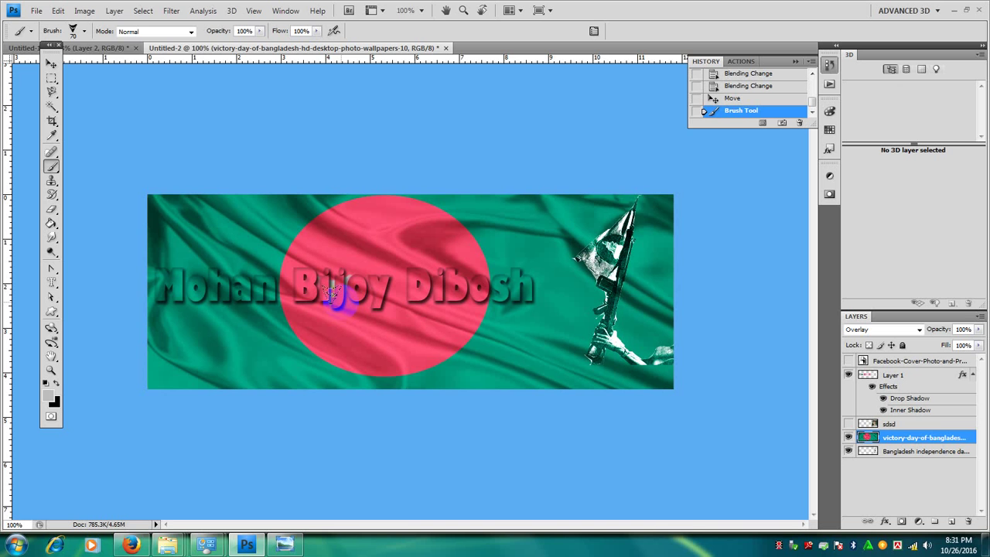
pyautogui.click(36, 10)
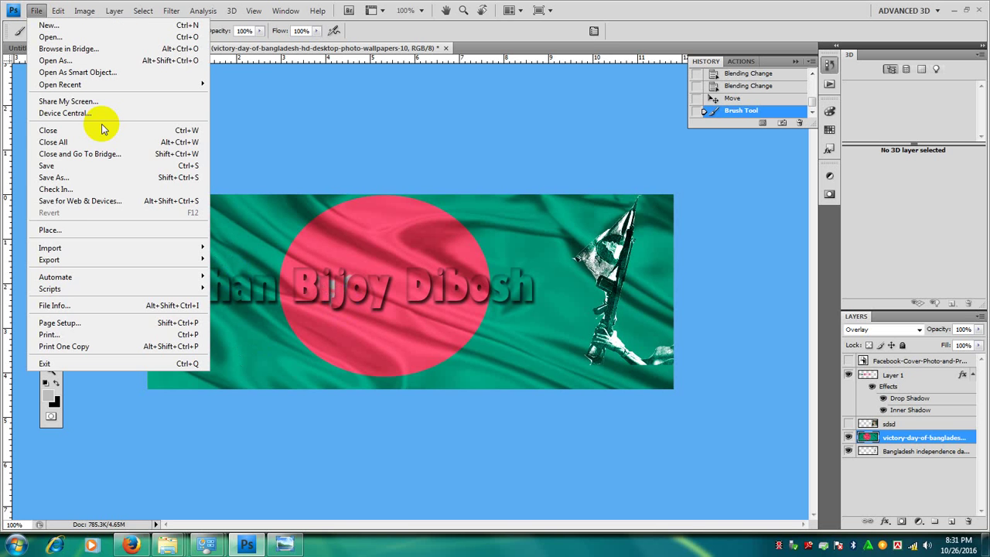
# - Save a JPEG copy named 'banner' on the Desktop, accepting the JPEG Options
pyautogui.click(66, 177)
pyautogui.click(605, 280)
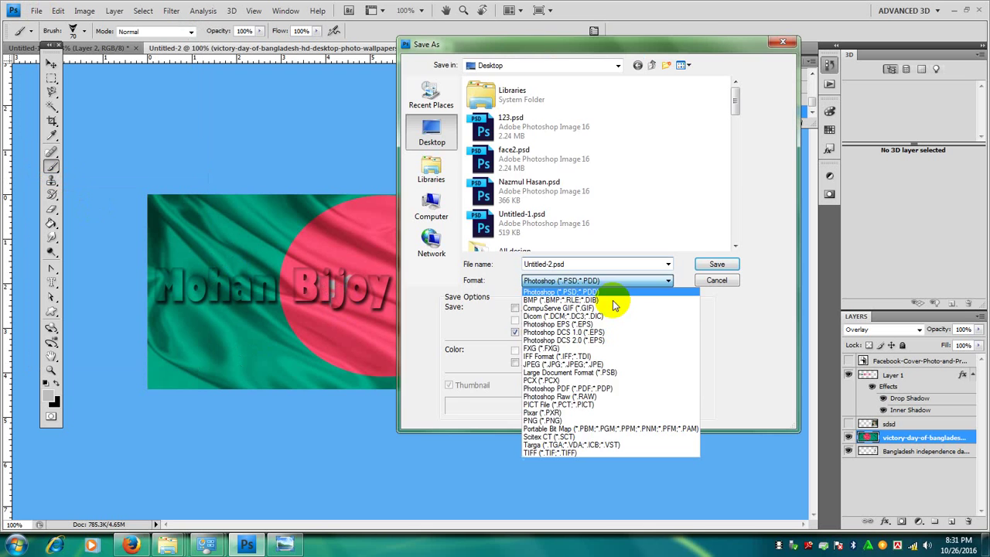
pyautogui.click(628, 380)
pyautogui.doubleClick(551, 264)
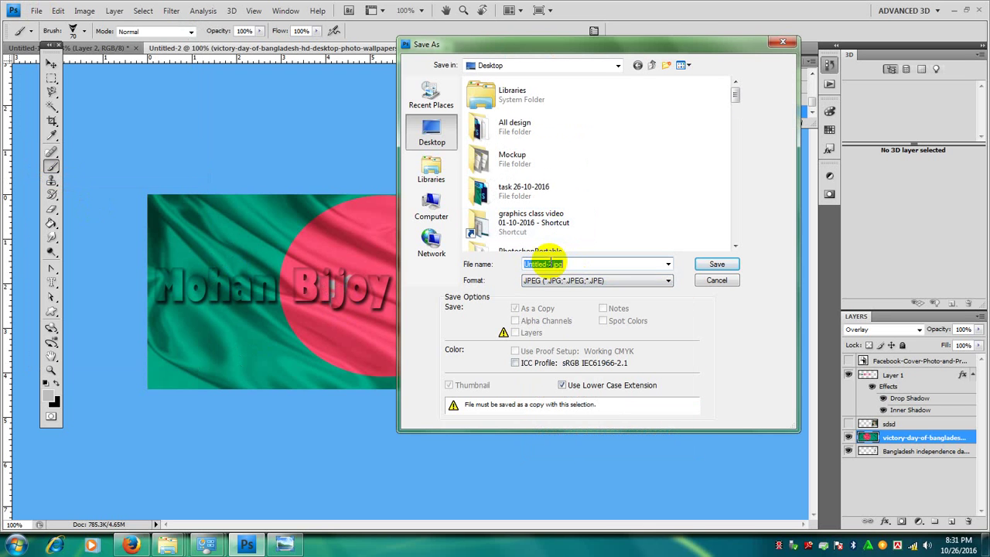
pyautogui.write('banner')
pyautogui.click(701, 265)
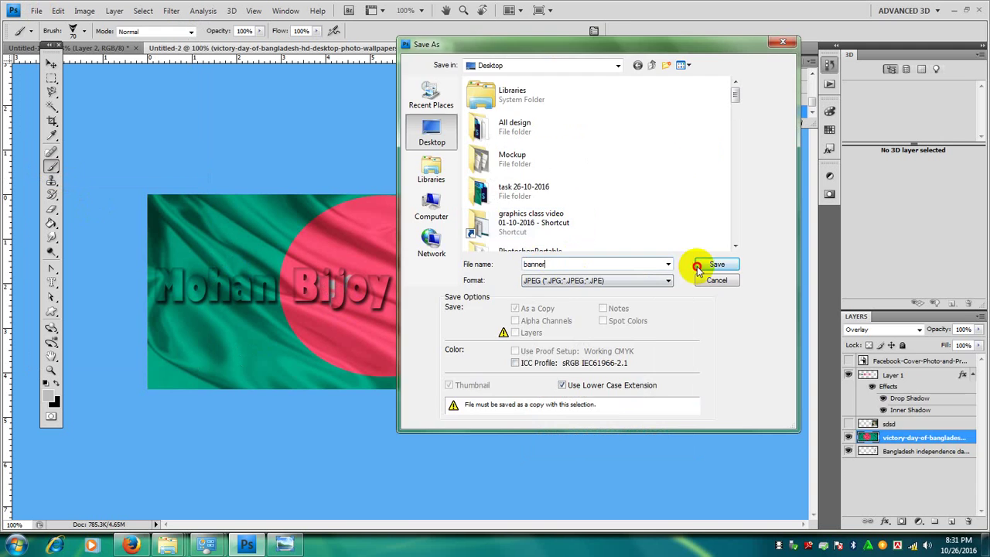
pyautogui.click(698, 145)
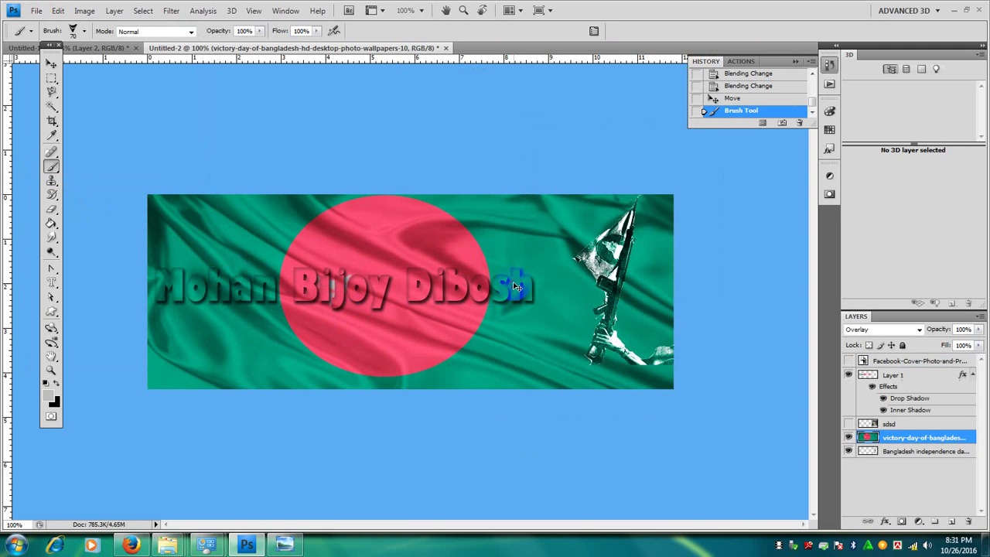
# - Zoom the banner to 400%, then exit Photoshop without saving either open document
pyautogui.hotkey('ctrl', '+')
pyautogui.hotkey('ctrl', '+')
pyautogui.hotkey('ctrl', '+')
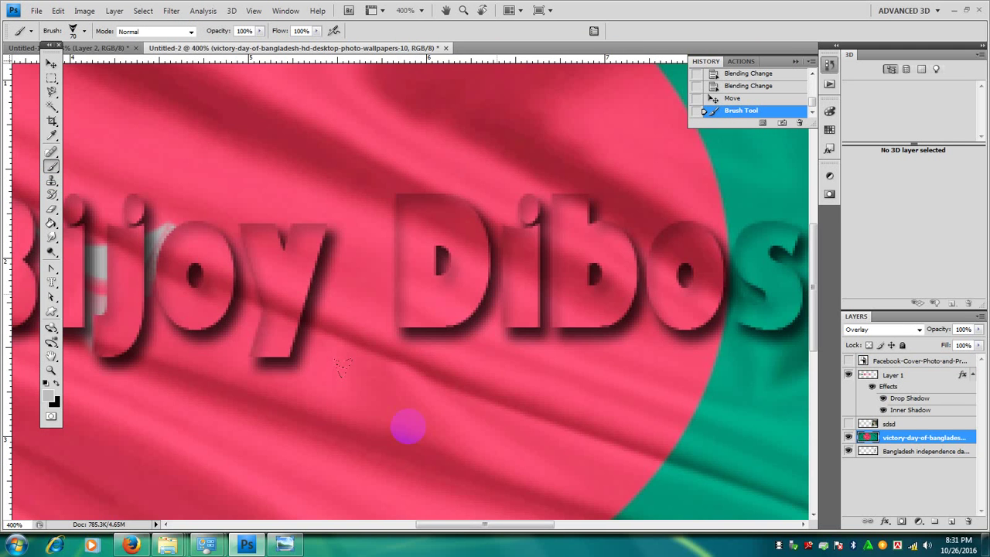
pyautogui.moveTo(409, 524); pyautogui.dragTo(368, 524)
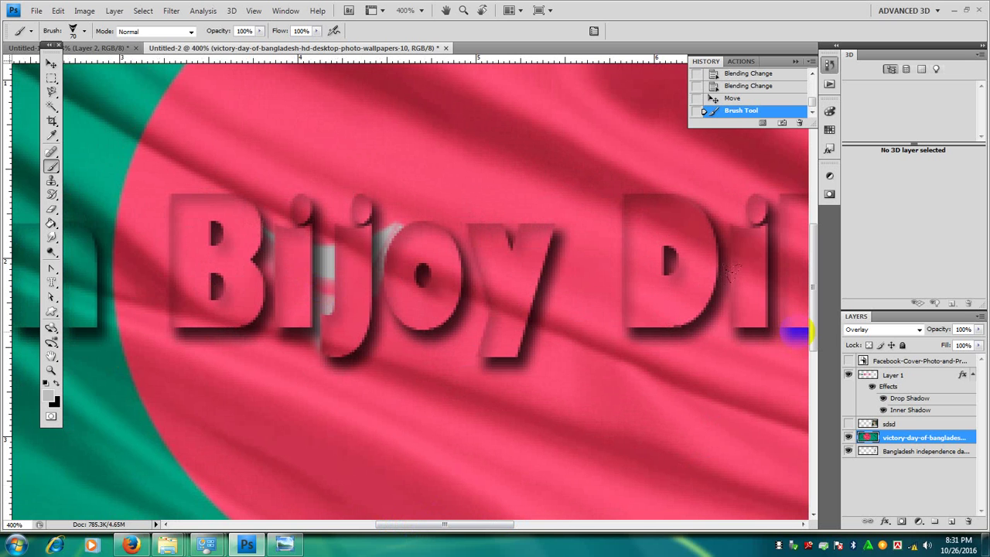
pyautogui.click(980, 9)
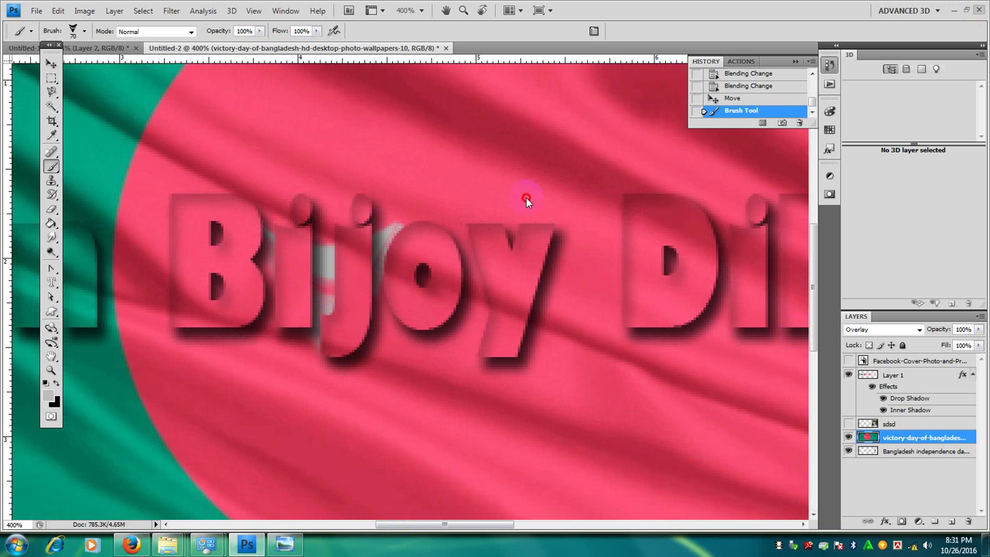
pyautogui.click(522, 204)
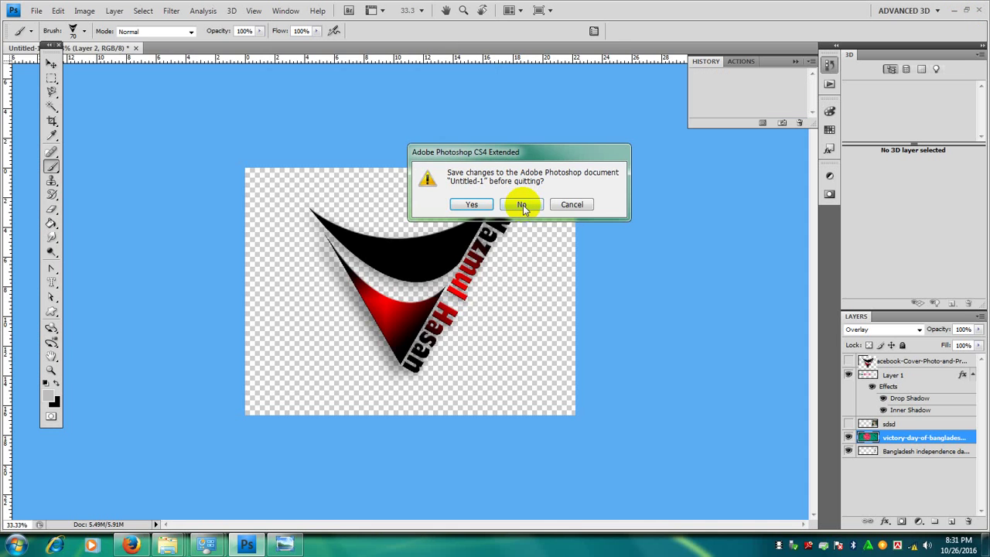
pyautogui.click(523, 205)
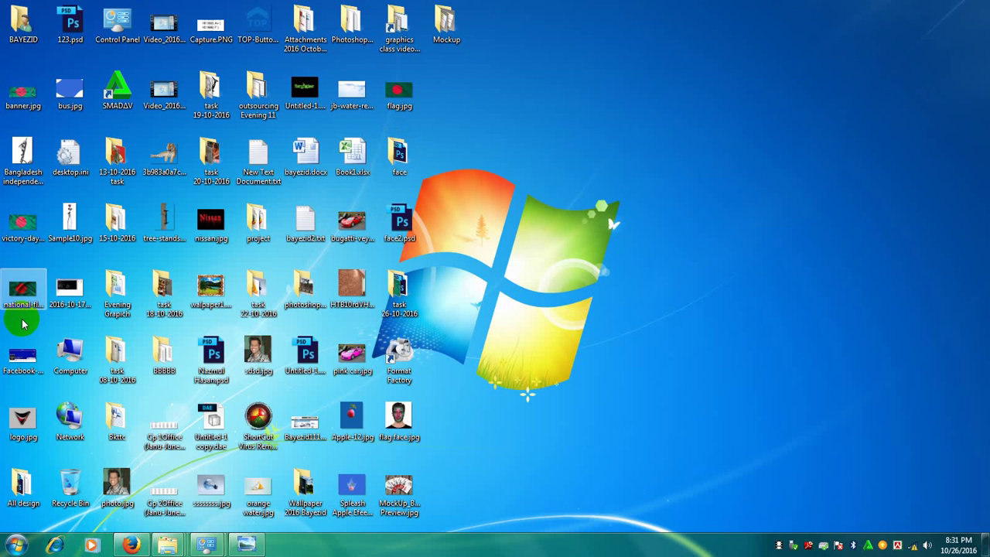
# - Preview banner.jpg in Windows Photo Viewer, close it, and switch back to Firefox
pyautogui.rightClick(23, 100)
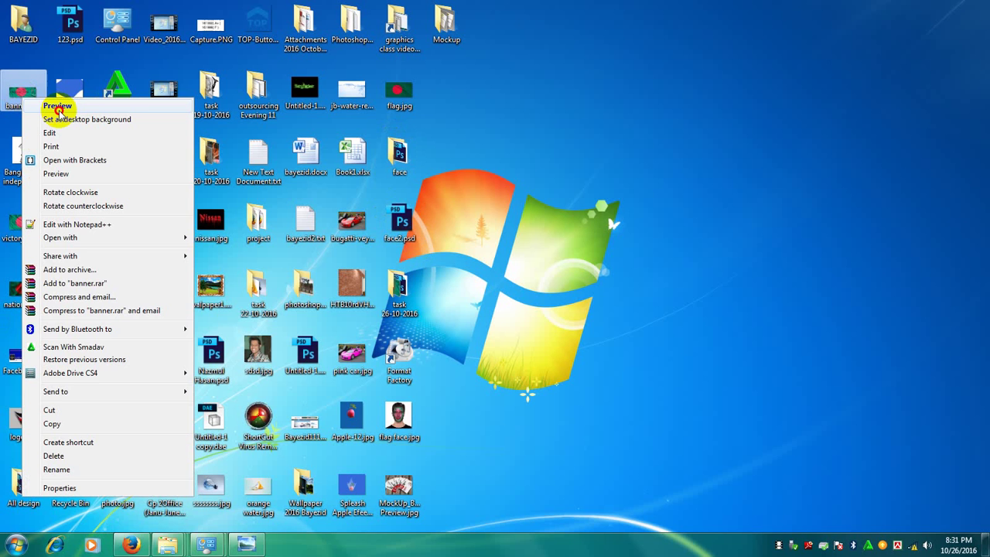
pyautogui.click(58, 107)
pyautogui.click(982, 8)
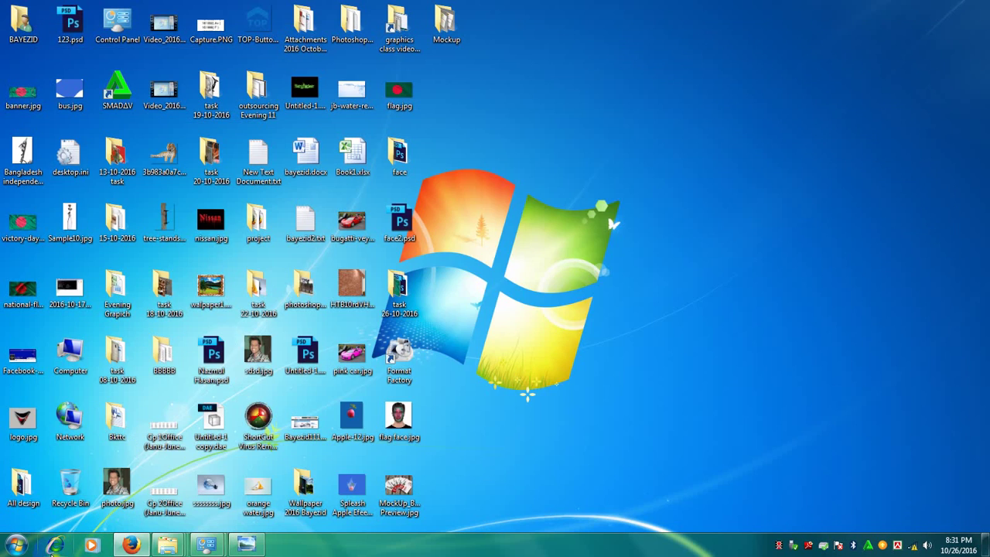
pyautogui.click(131, 545)
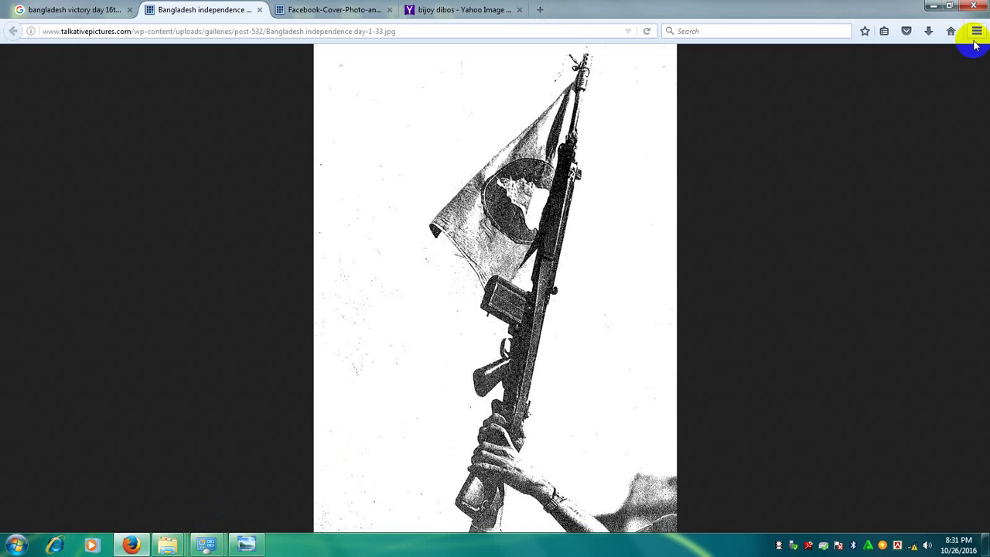
# - Open a new Firefox tab and go to facebook.com
pyautogui.click(976, 32)
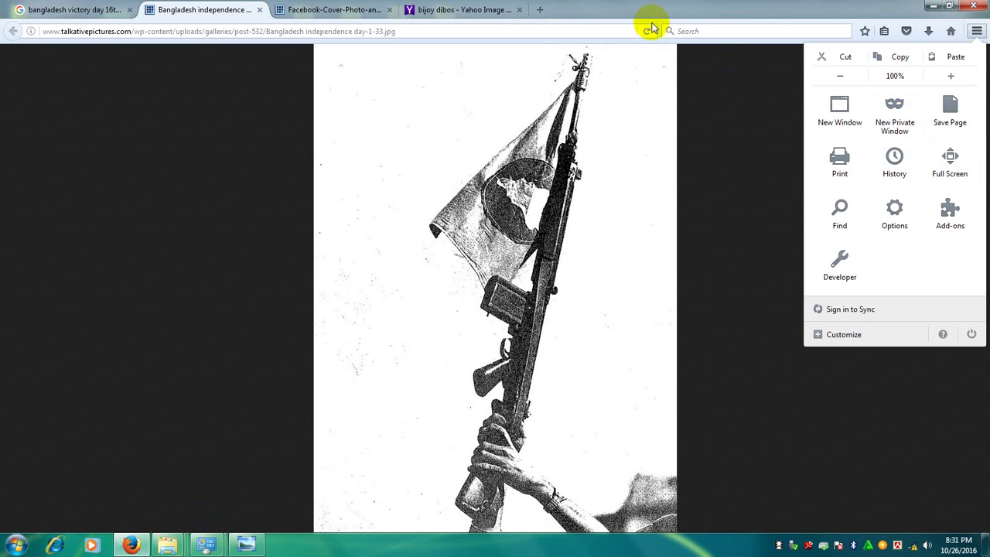
pyautogui.click(540, 9)
pyautogui.write('f')
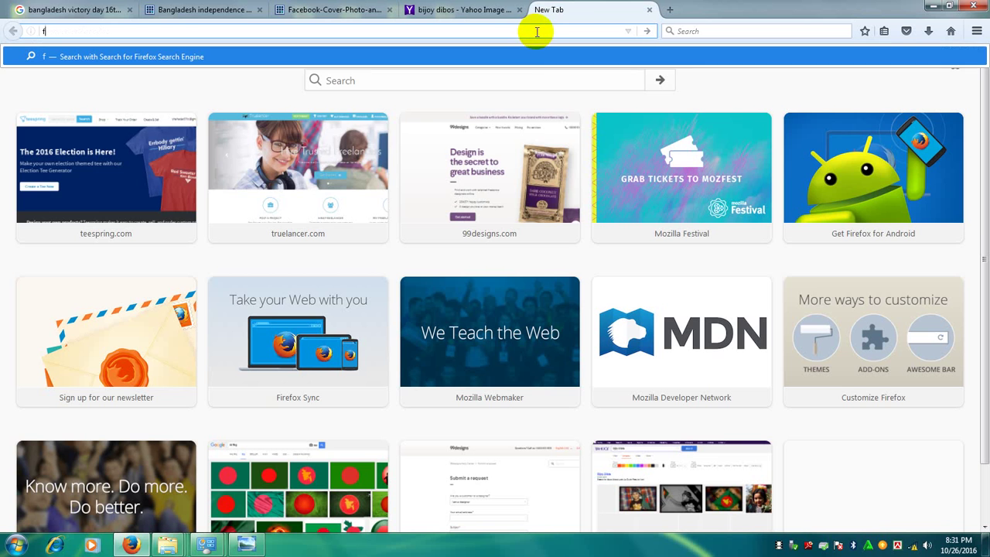
pyautogui.write('acebook')
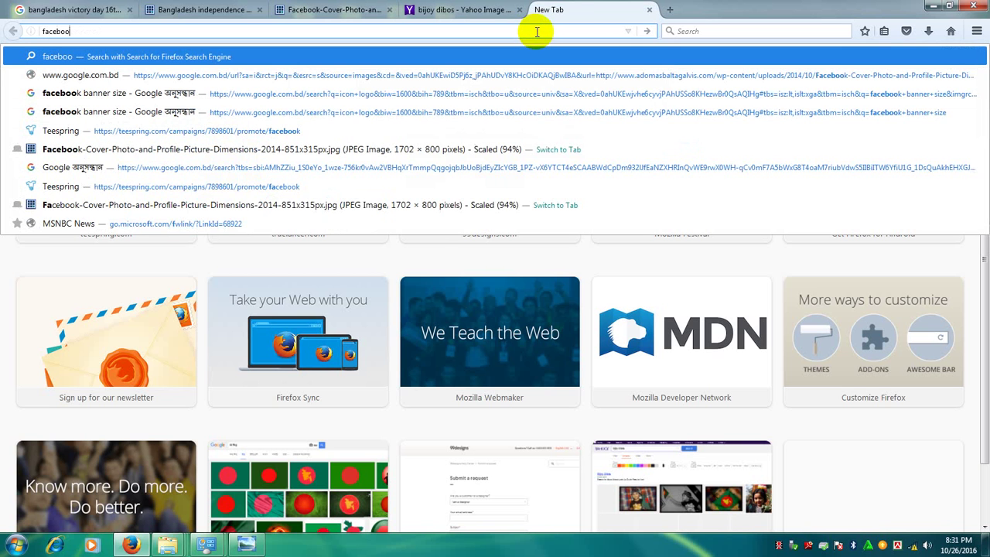
pyautogui.hotkey('ctrl', 'Return')
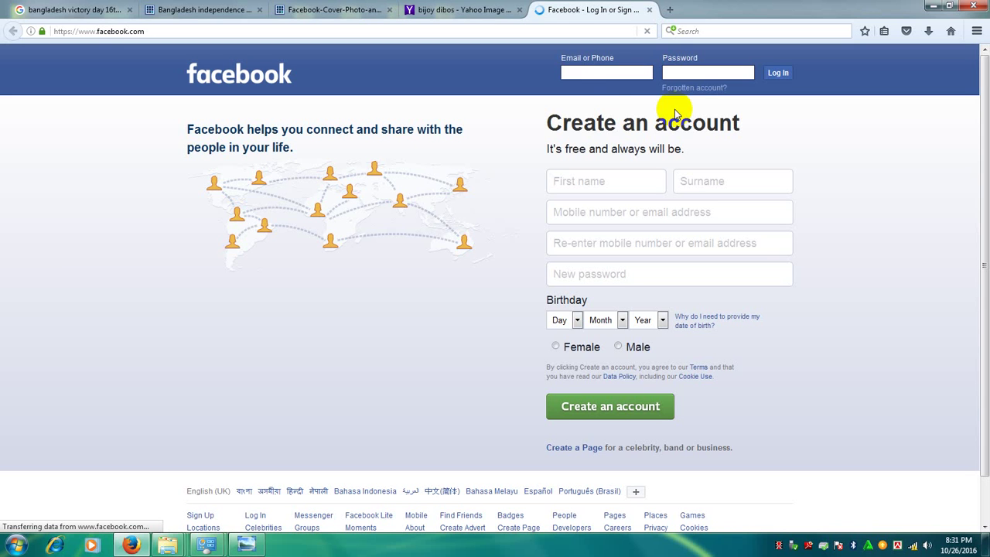
# - Log in with the account's e-mail address and password
pyautogui.click(580, 73)
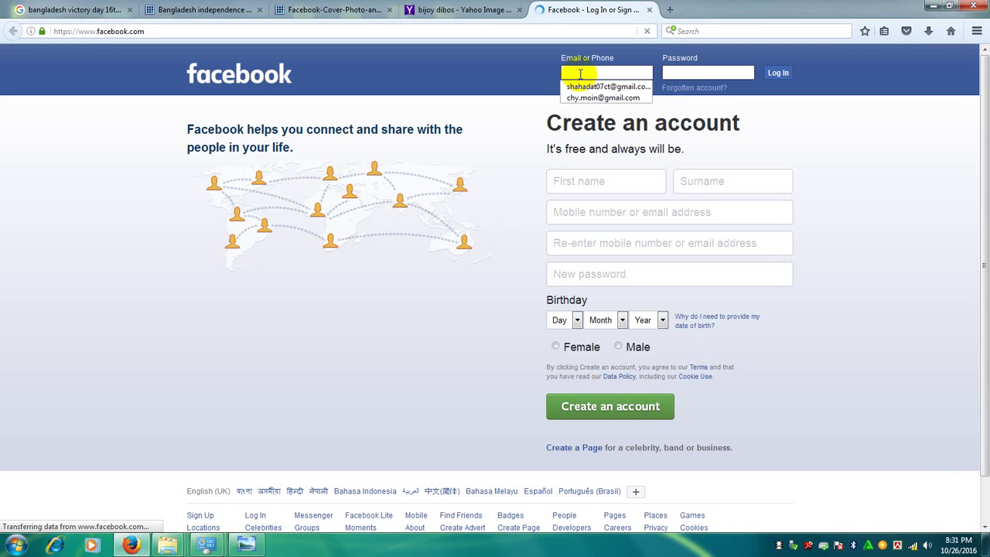
pyautogui.click(581, 73)
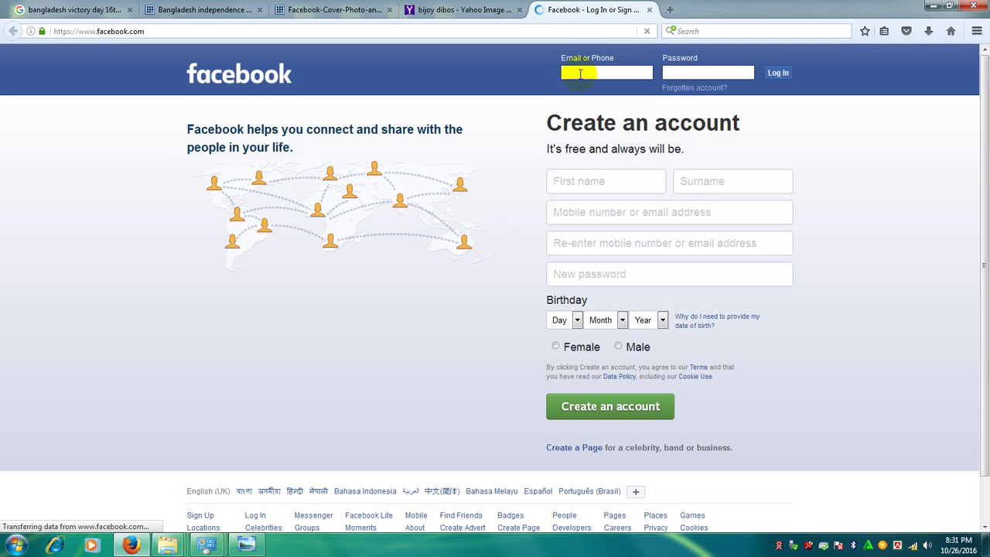
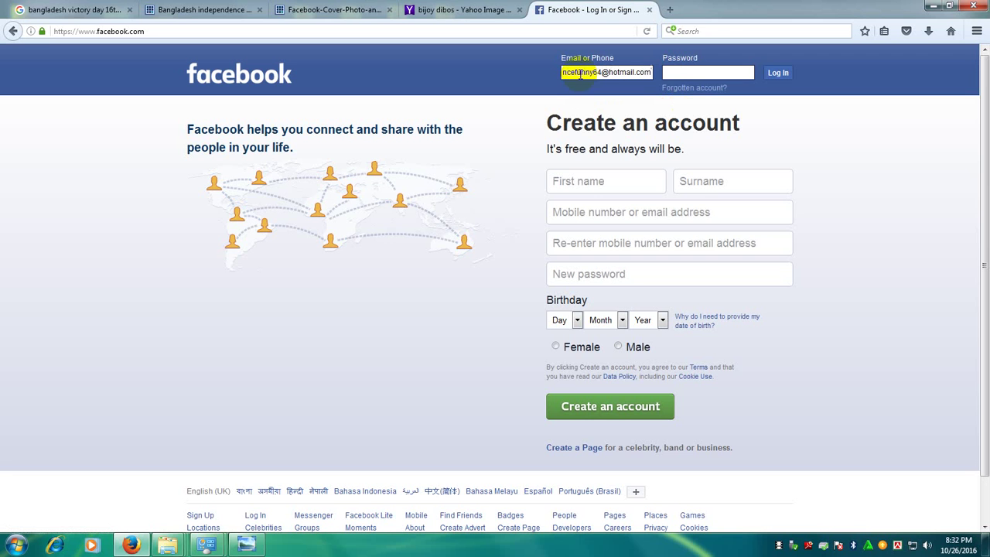
pyautogui.press('Tab')
pyautogui.write('*********')
pyautogui.write('*')
pyautogui.press('Return')
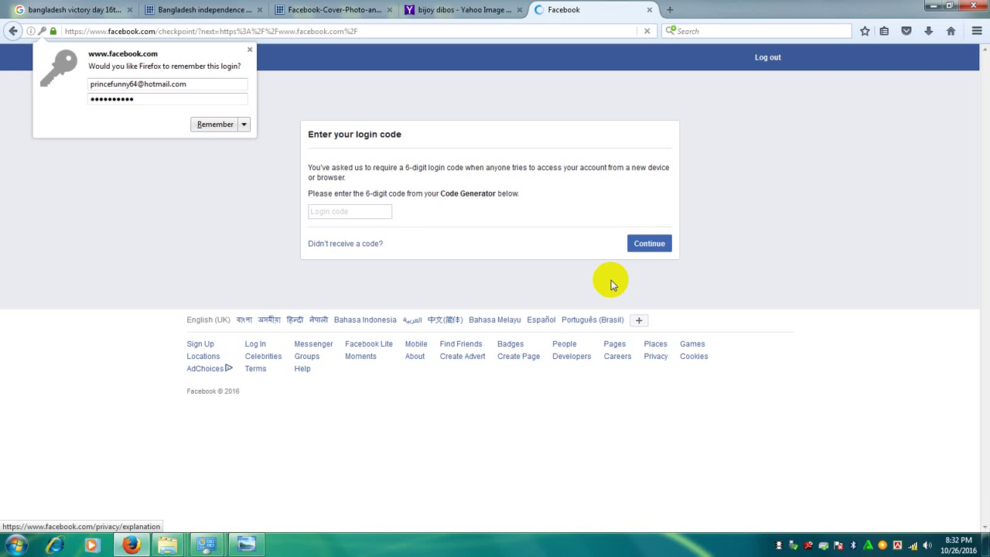
# - Request a Facebook login code by text message through 'Didn't receive a code?'
pyautogui.click(364, 249)
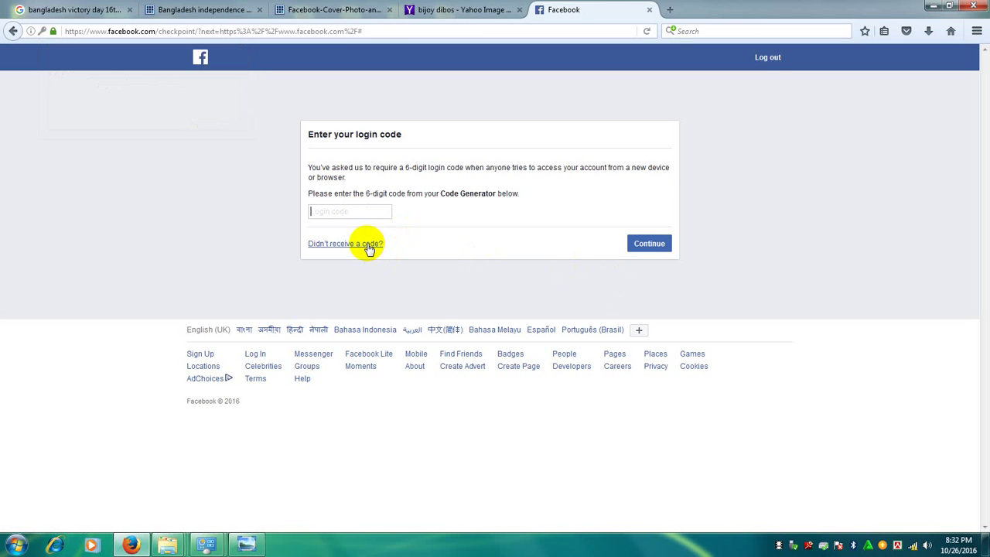
pyautogui.click(369, 245)
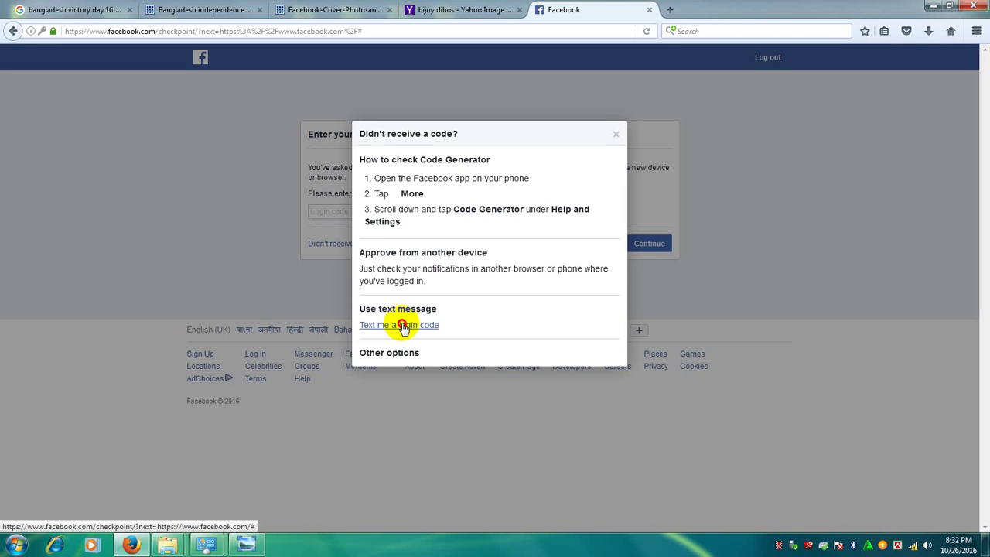
pyautogui.click(403, 325)
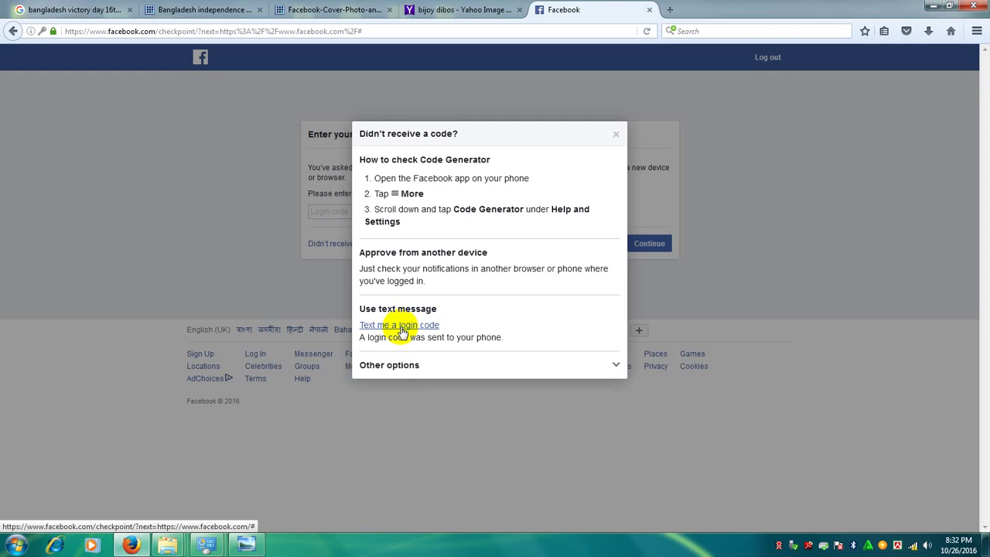
pyautogui.click(402, 332)
# - Enter the received 6-digit login code and continue
pyautogui.click(358, 211)
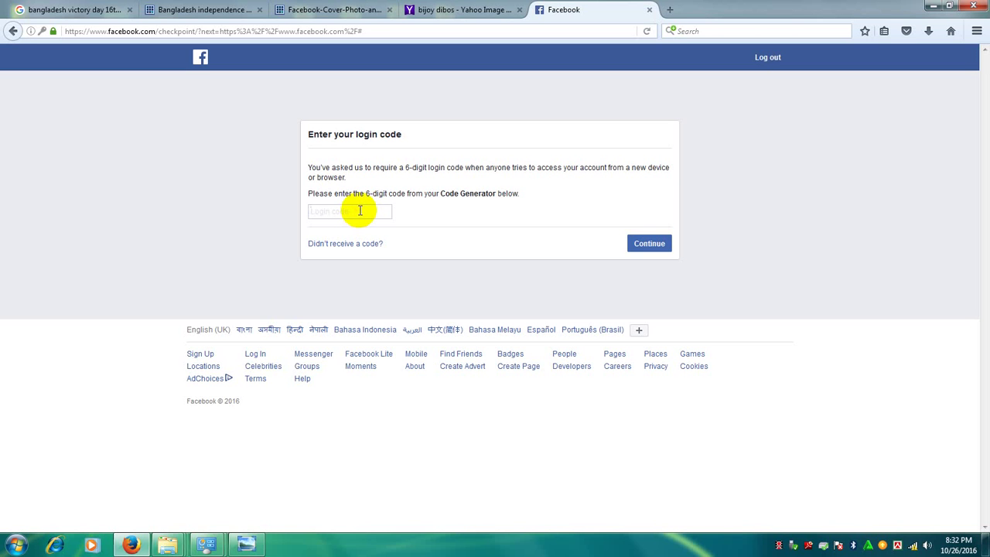
pyautogui.press('Return')
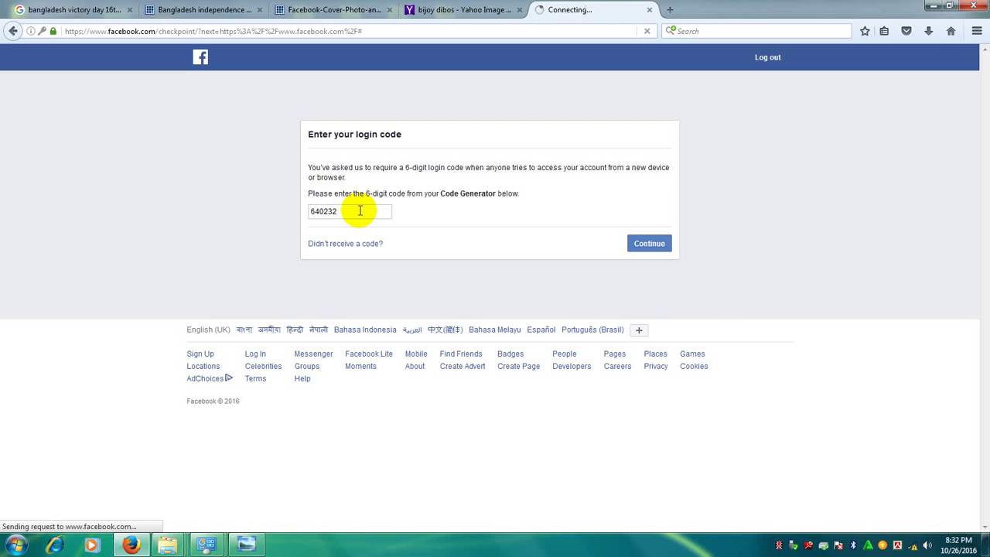
pyautogui.click(656, 225)
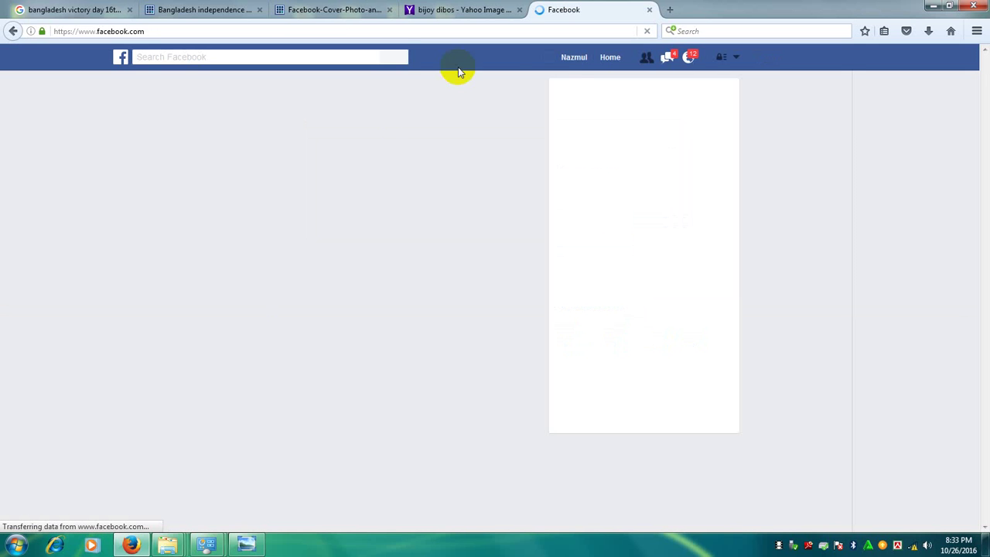
# - Open the account's profile in a new tab, close the news feed tab, and select the URL path
pyautogui.click(569, 66)
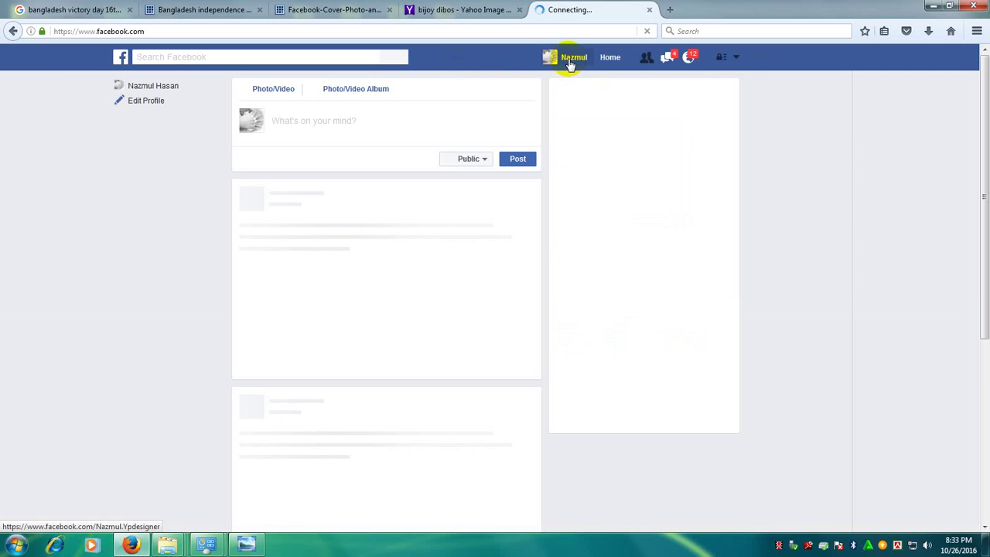
pyautogui.click(464, 12)
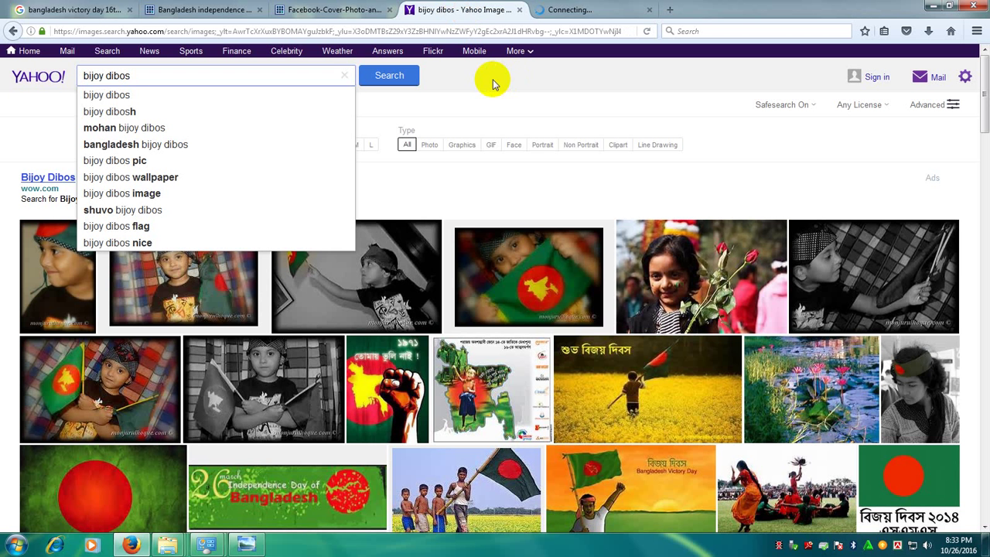
pyautogui.hotkey('ctrl', 'Tab')
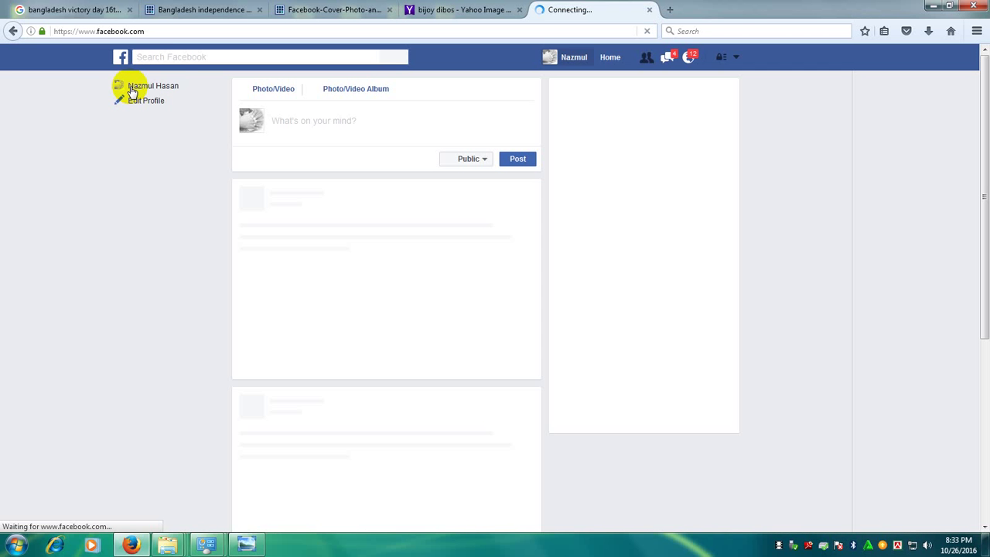
pyautogui.middleClick(569, 60)
pyautogui.middleClick(617, 17)
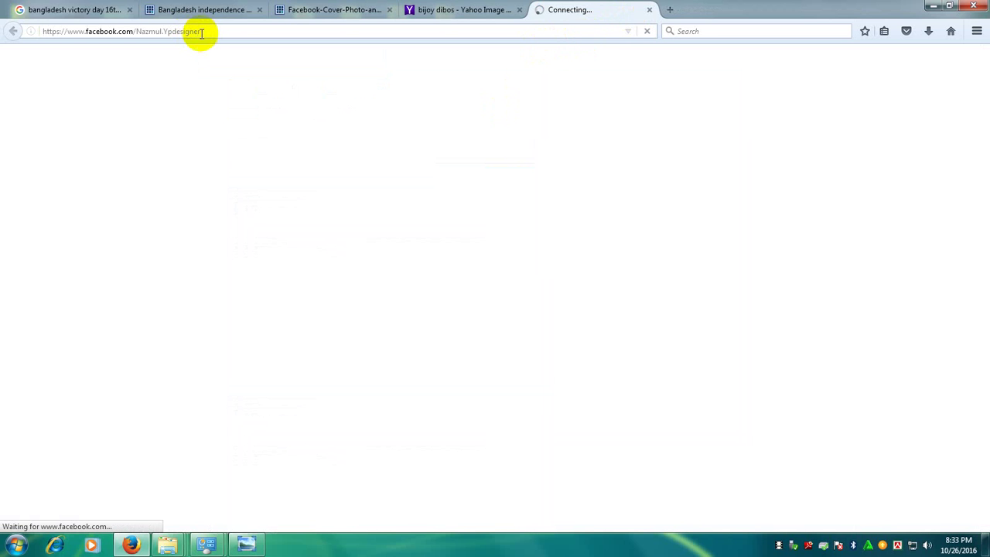
pyautogui.moveTo(200, 31)
pyautogui.mouseDown()
pyautogui.moveTo(128, 30)
pyautogui.moveTo(139, 30)
pyautogui.mouseUp()
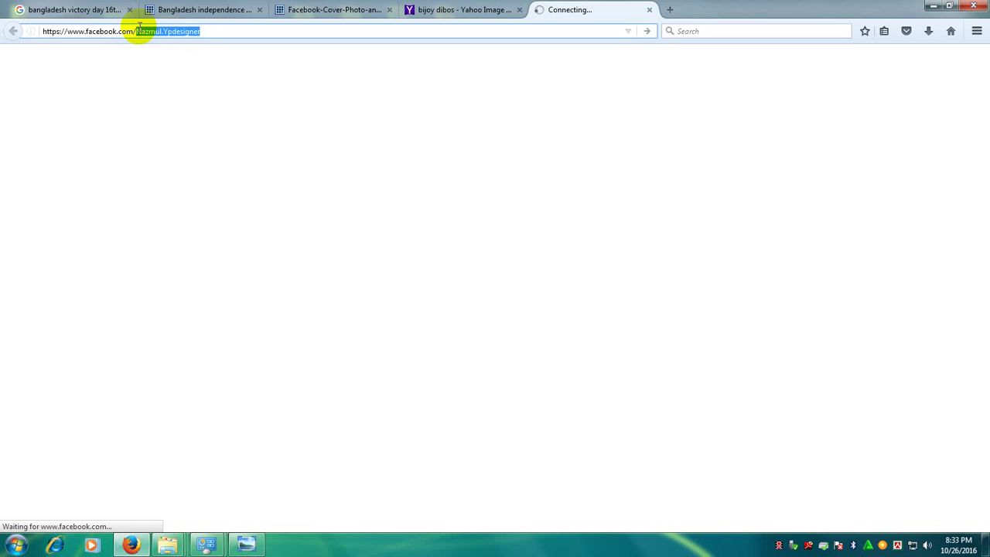
# - Change the address path to the law firm's handle 'lawfirmctg' and load it
pyautogui.write('la')
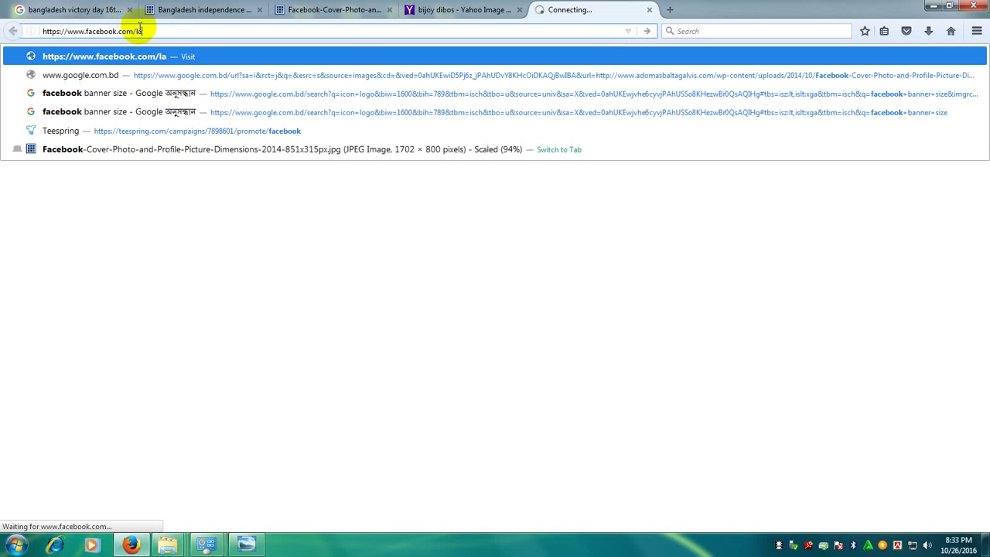
pyautogui.write('wfar')
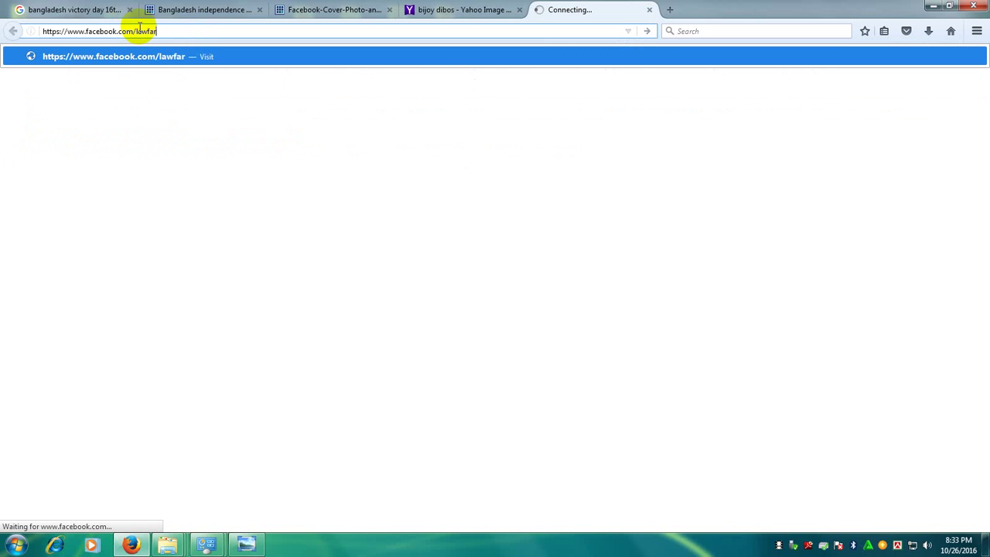
pyautogui.write('m')
pyautogui.press('BackSpace')
pyautogui.press('BackSpace')
pyautogui.press('BackSpace')
pyautogui.write('irm')
pyautogui.write('c')
pyautogui.write('tg')
pyautogui.press('Return')
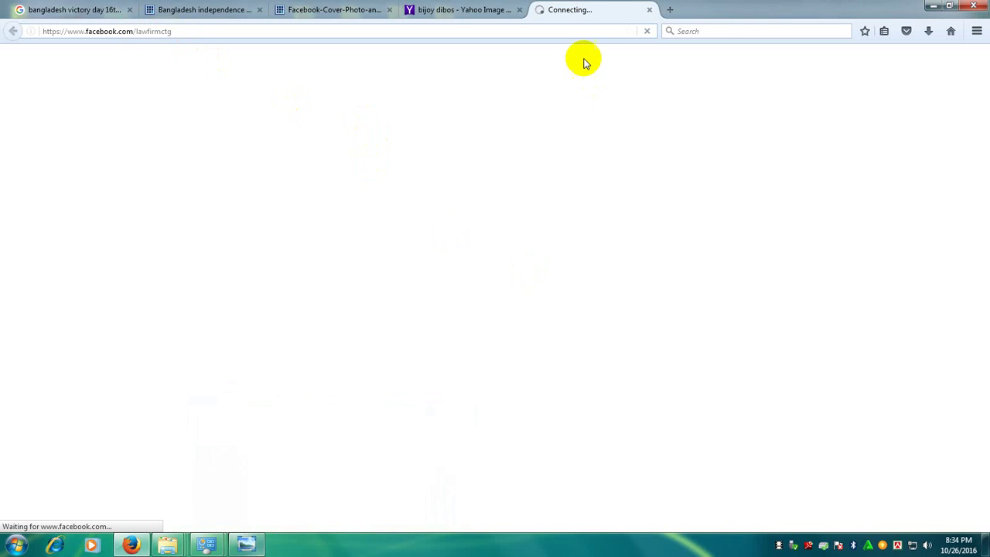
# - Retry loading the stalled page and check the Wi-Fi connection status in the tray
pyautogui.click(559, 30)
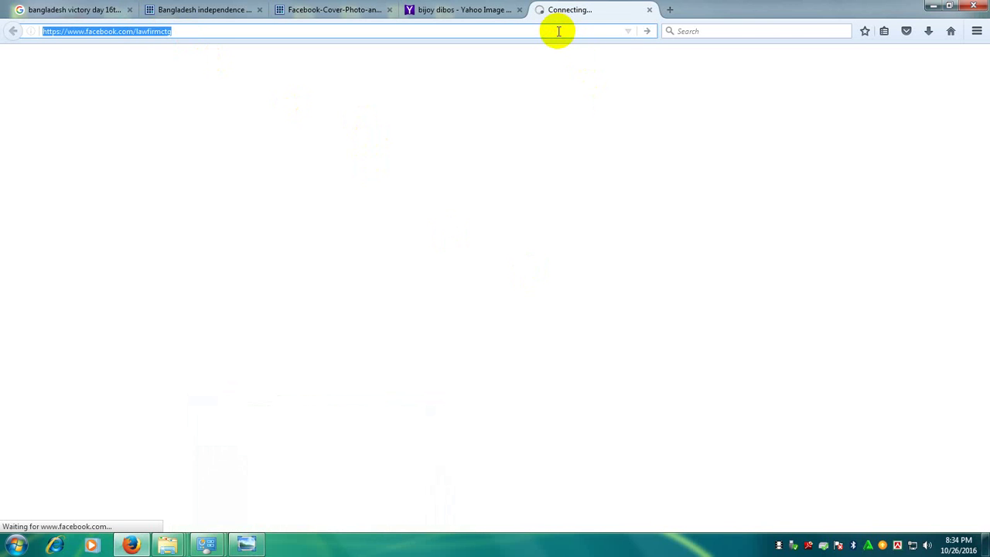
pyautogui.press('Return')
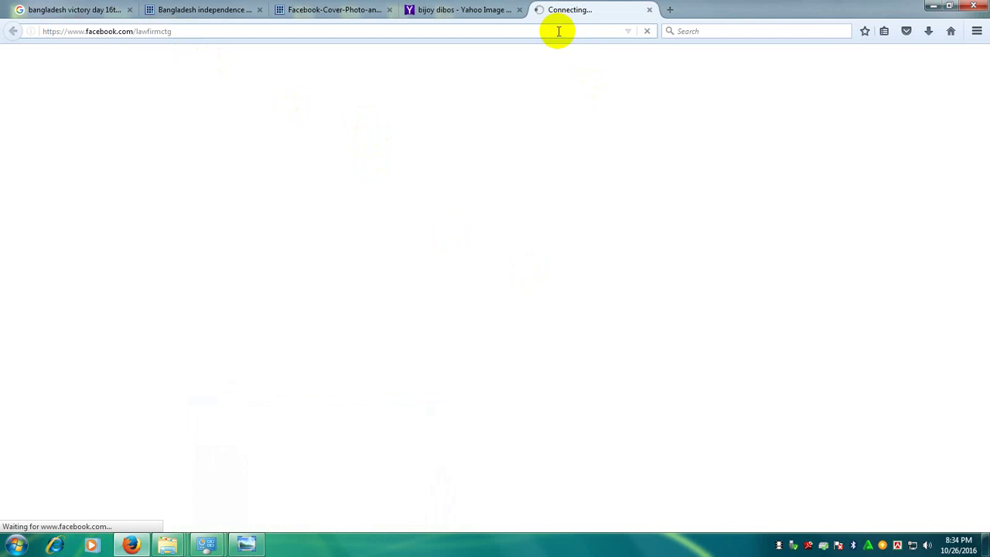
pyautogui.click(914, 546)
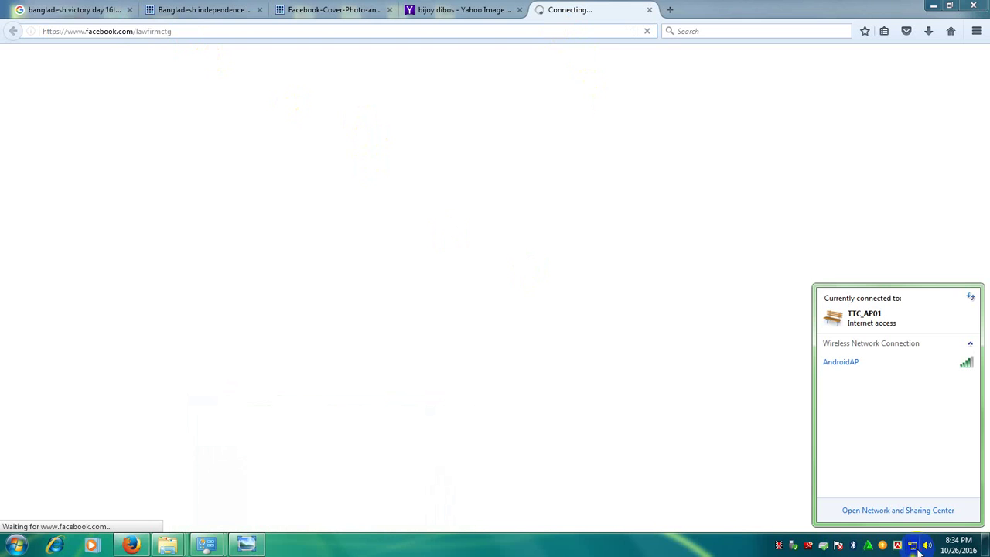
pyautogui.click(682, 552)
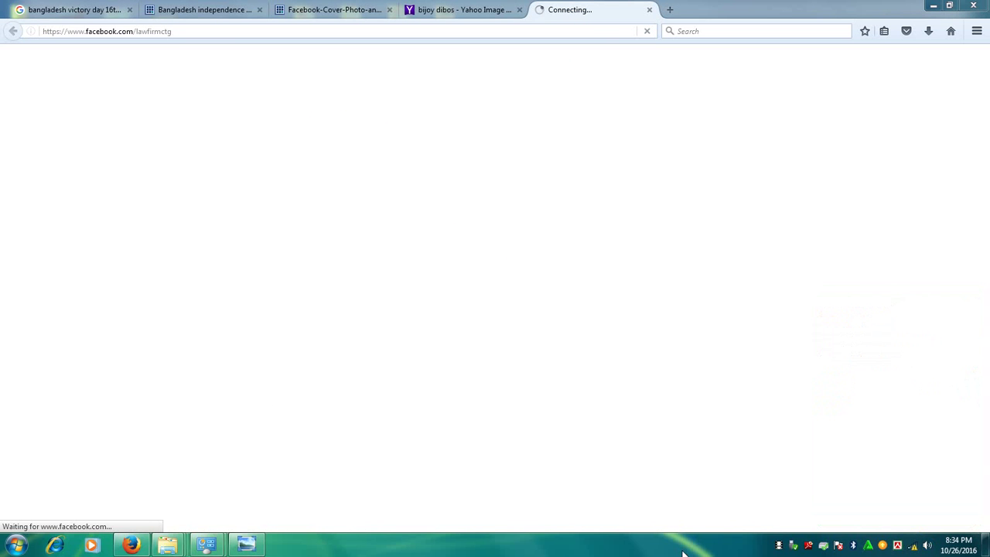